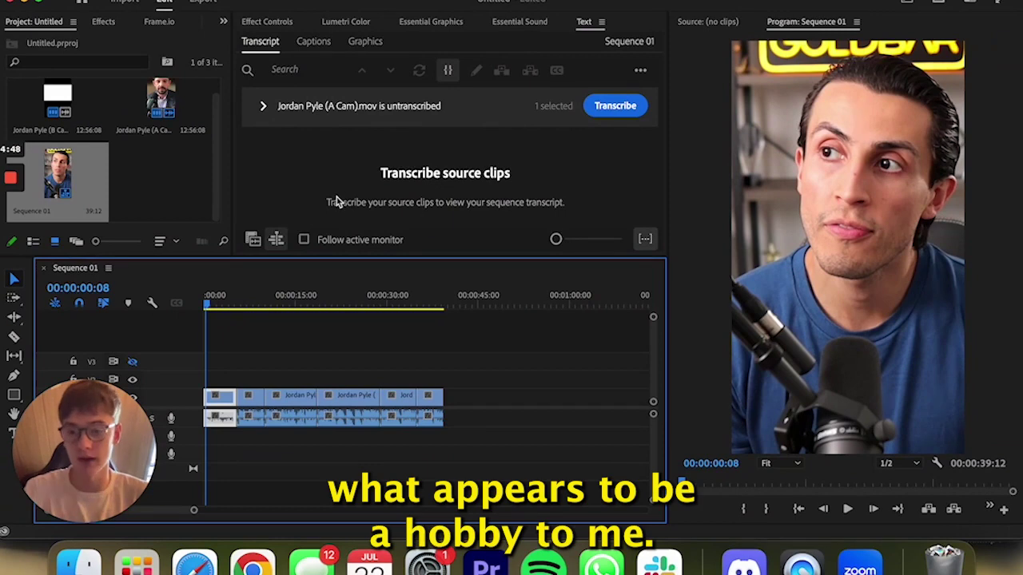
# Transcribe the talking-head clip, then create single-line captions of at most 15 characters for Sequence 01
pyautogui.click(313, 42)
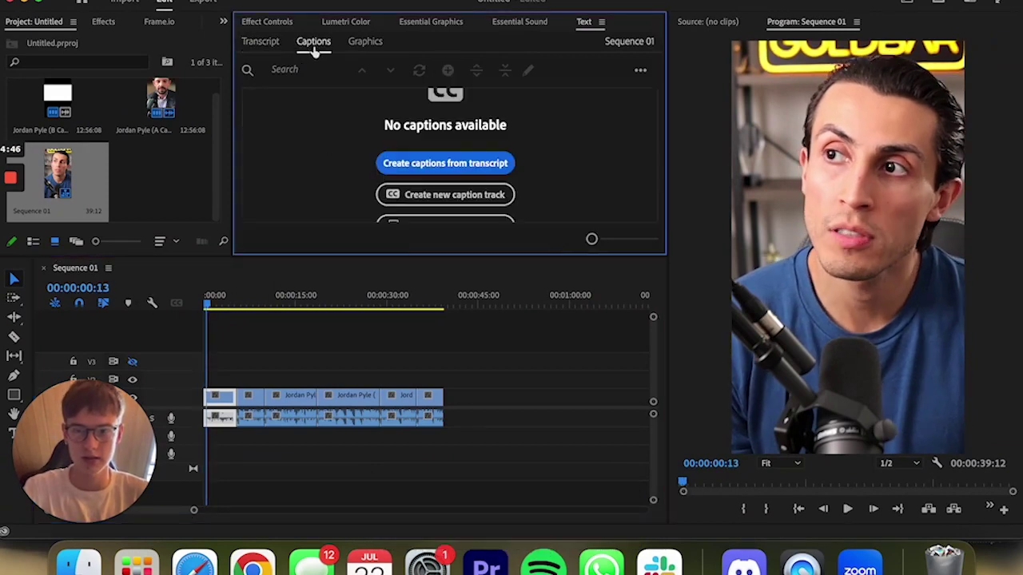
pyautogui.scroll(-1, 445, 176)
pyautogui.click(445, 142)
pyautogui.click(494, 349)
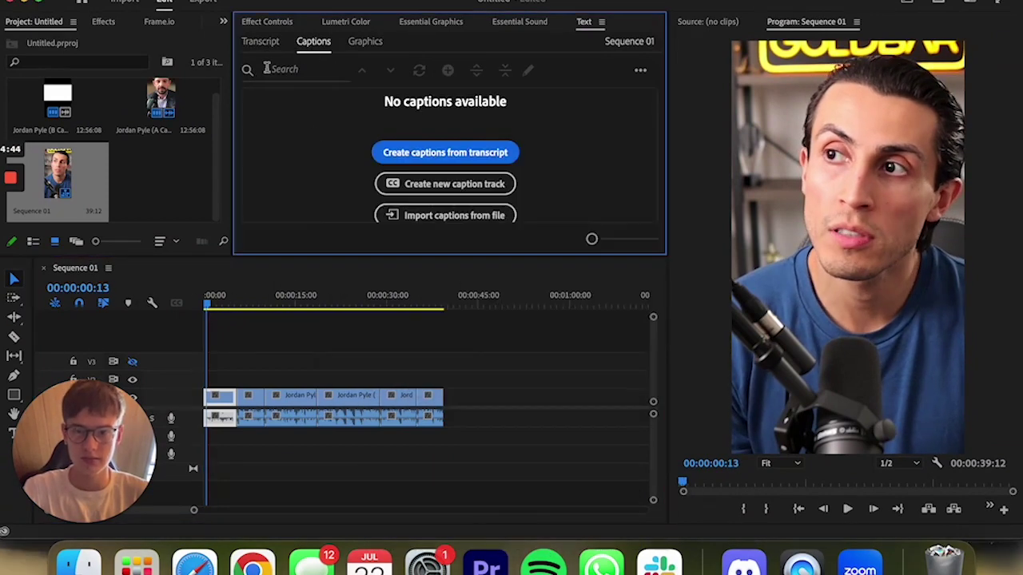
pyautogui.click(595, 105)
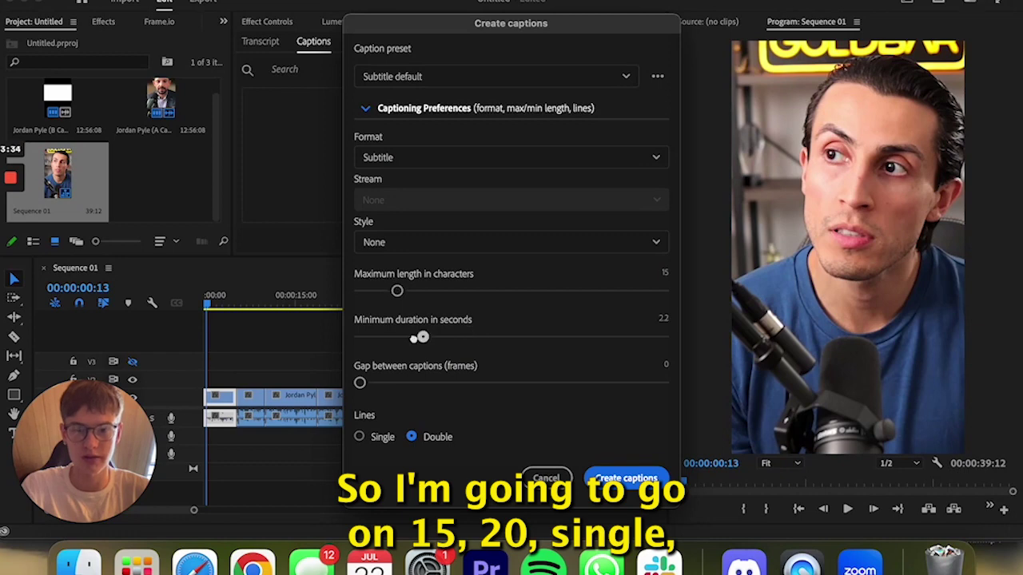
pyautogui.click(599, 475)
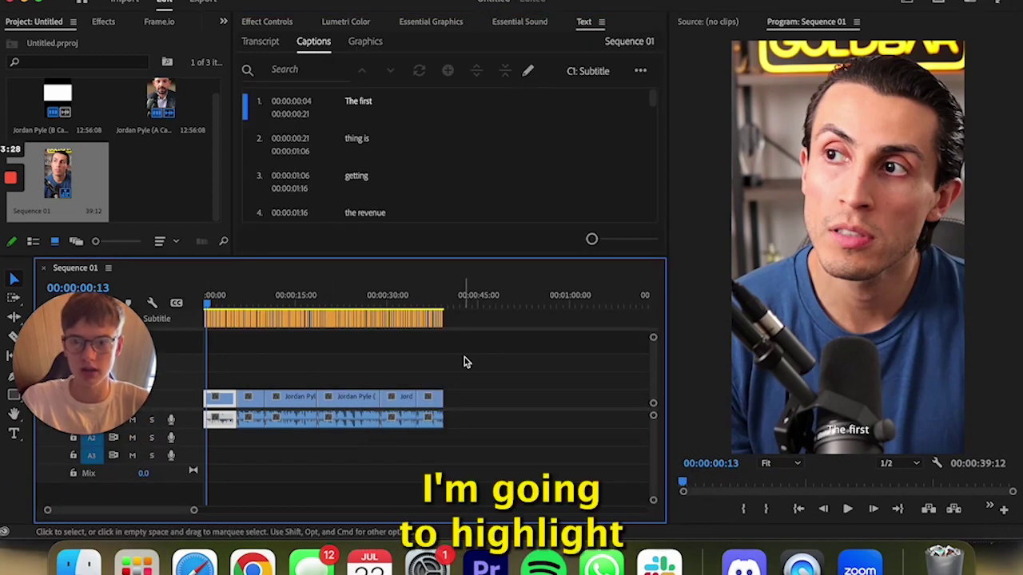
# Select all caption clips and raise the captions higher in the frame in Essential Graphics
pyautogui.click(247, 296)
pyautogui.hotkey('ctrl', 'a')
pyautogui.click(417, 32)
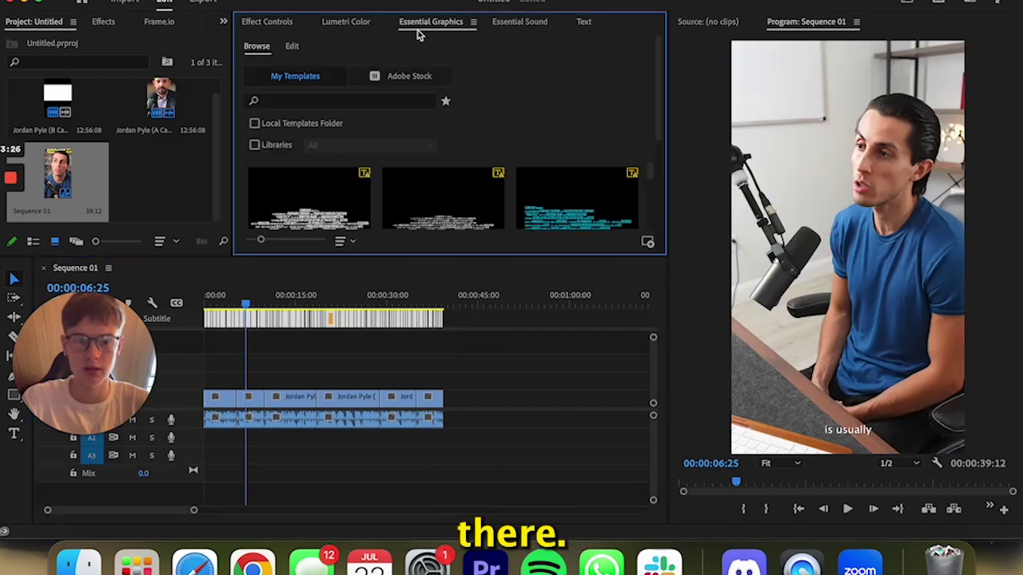
pyautogui.click(292, 46)
pyautogui.scroll(-5, 334, 159)
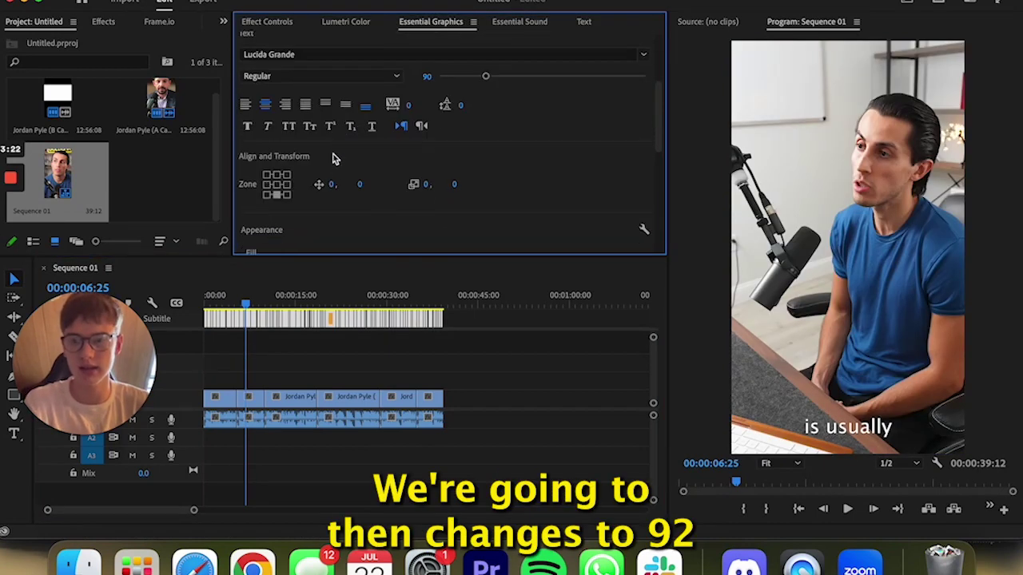
pyautogui.moveTo(362, 185); pyautogui.dragTo(351, 186)
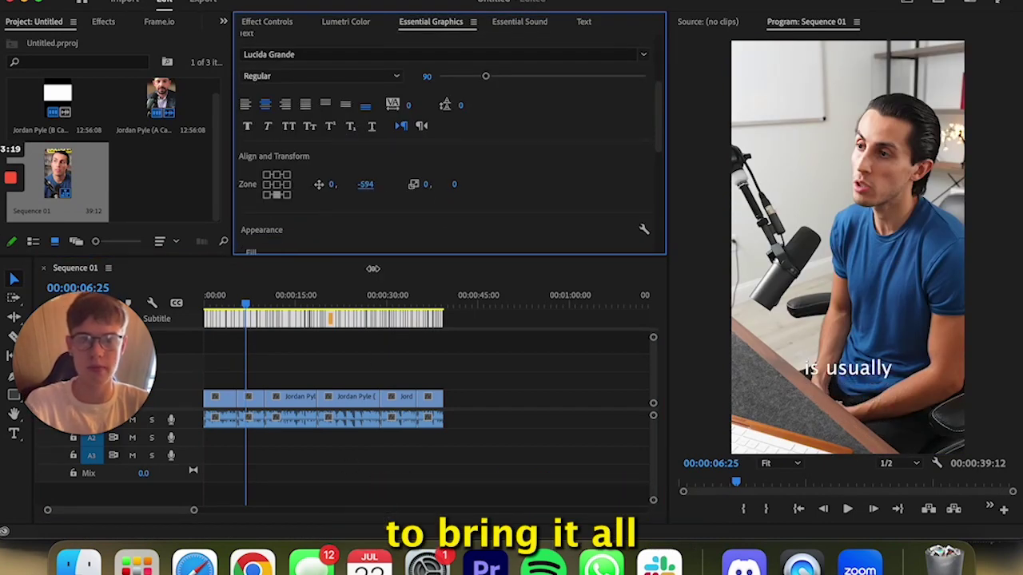
# Set the caption font to Avenir Next LT Pro with a black outline
pyautogui.click(268, 55)
pyautogui.write('pro')
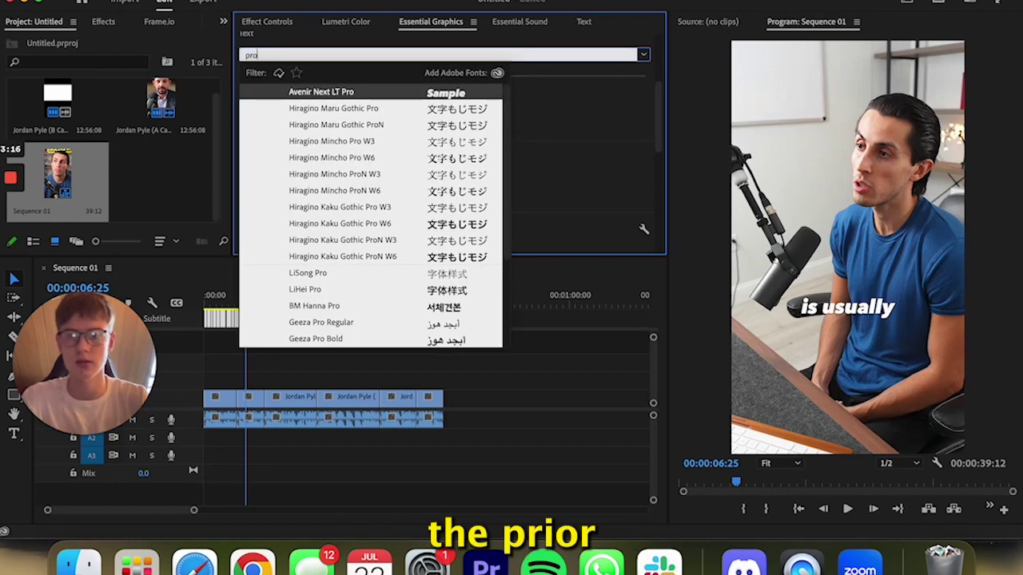
pyautogui.click(346, 93)
pyautogui.scroll(-2, 327, 150)
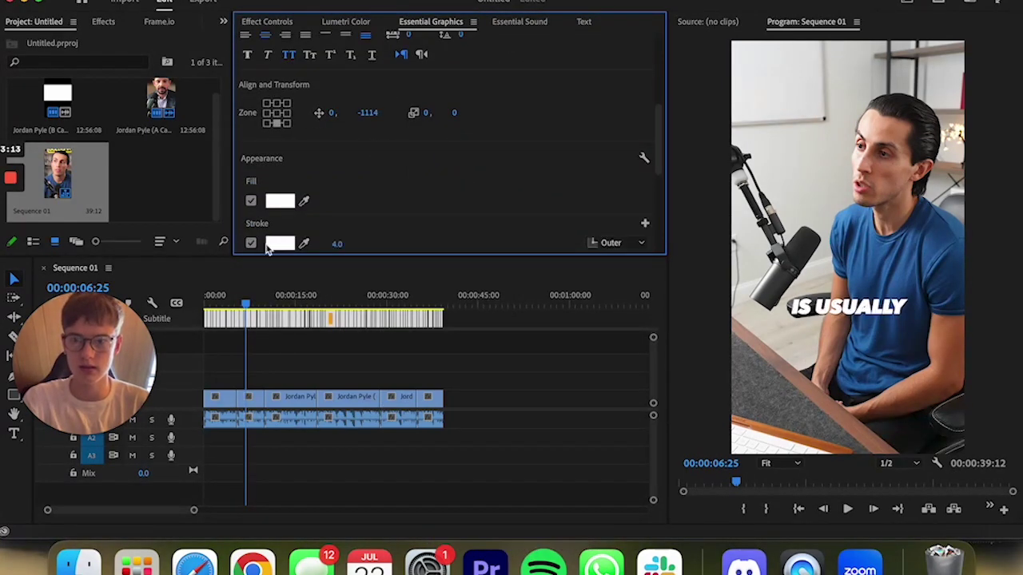
pyautogui.click(271, 245)
pyautogui.click(657, 163)
# Review the caption style settings and preview the captions at about 3 seconds
pyautogui.scroll(-2, 405, 179)
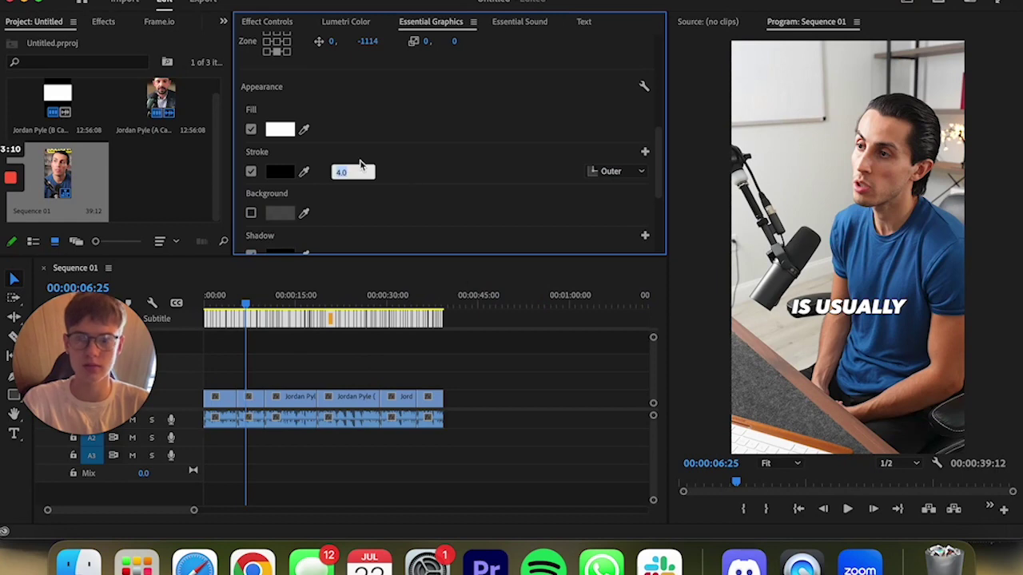
pyautogui.scroll(-4, 358, 149)
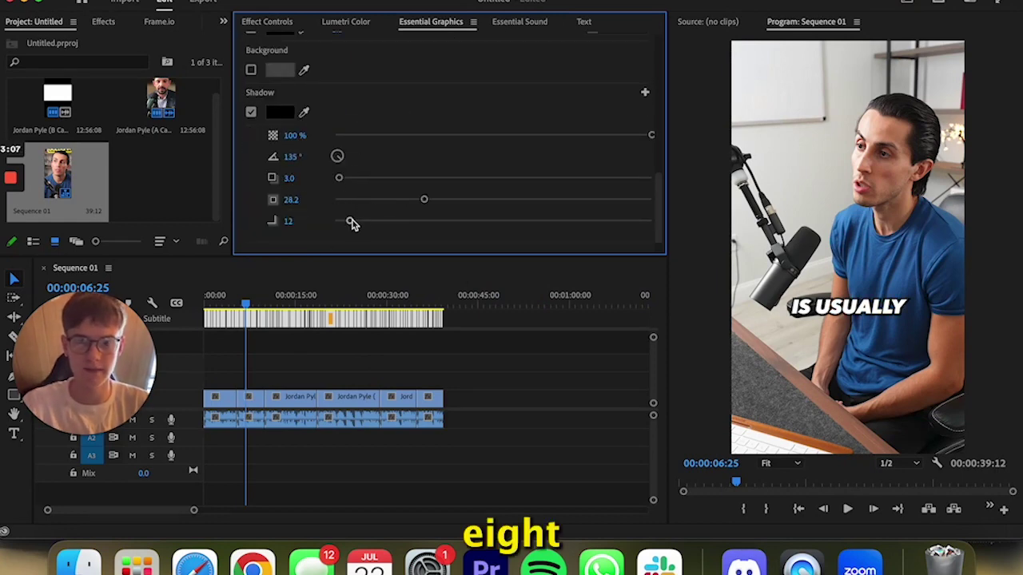
pyautogui.scroll(3, 413, 160)
pyautogui.scroll(3, 413, 160)
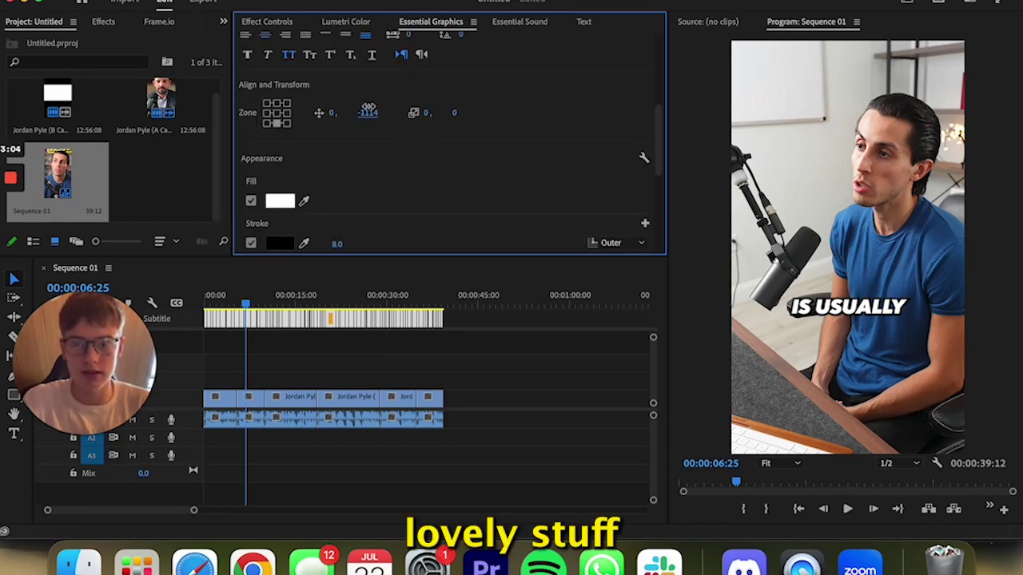
pyautogui.moveTo(231, 296); pyautogui.dragTo(224, 297)
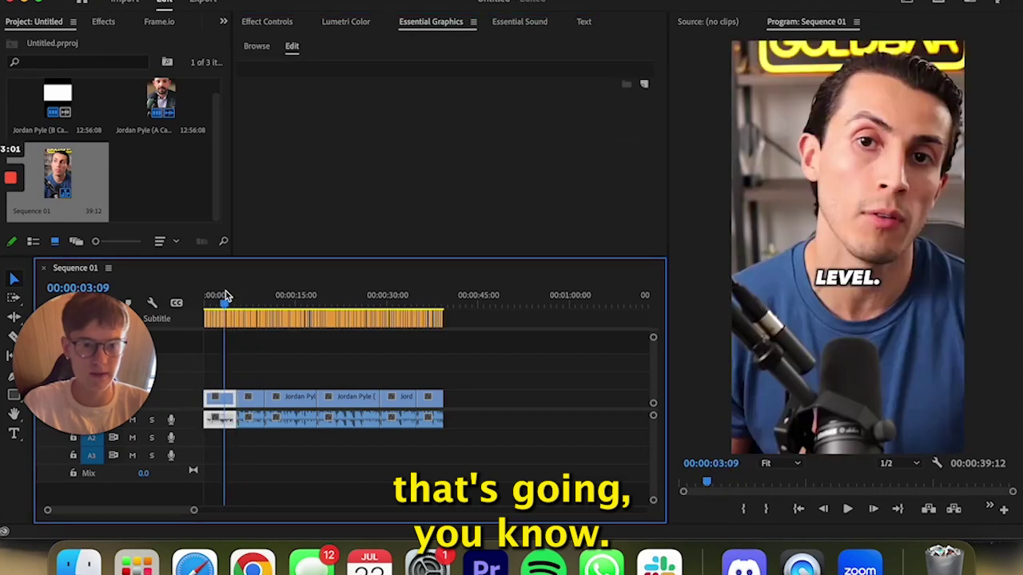
# Upgrade the caption track into graphic clips
pyautogui.click(336, 318)
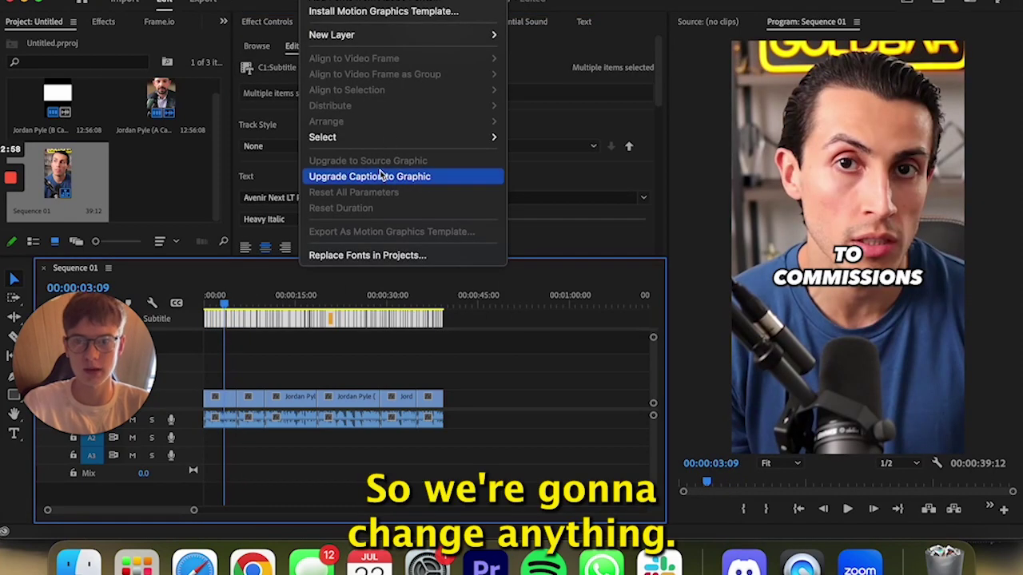
pyautogui.click(406, 173)
pyautogui.press('Home')
# Place the graphic caption clips on the track directly above the camera clip, undoing an accidental shift
pyautogui.moveTo(315, 363); pyautogui.dragTo(315, 381)
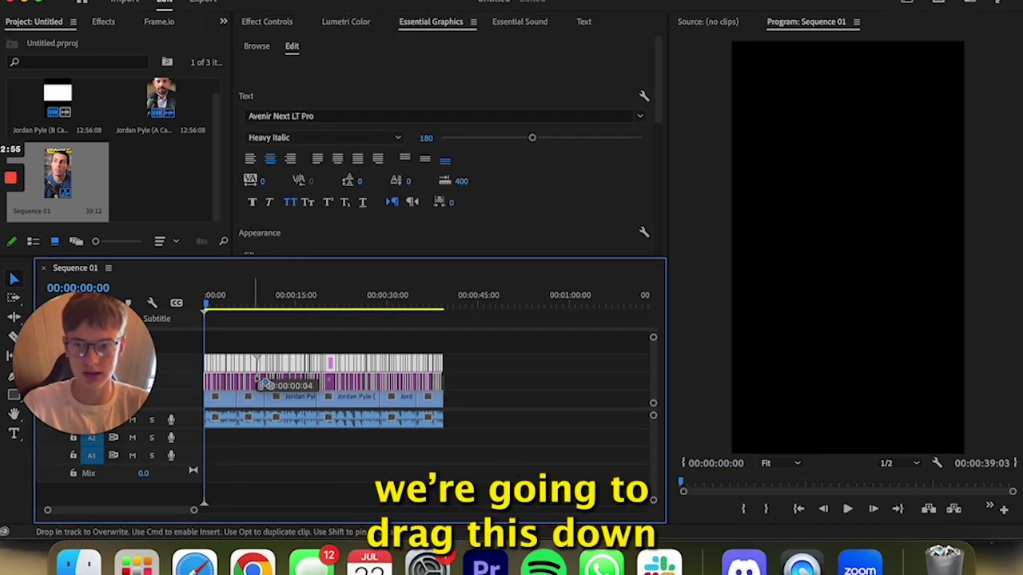
pyautogui.moveTo(193, 510); pyautogui.dragTo(86, 509)
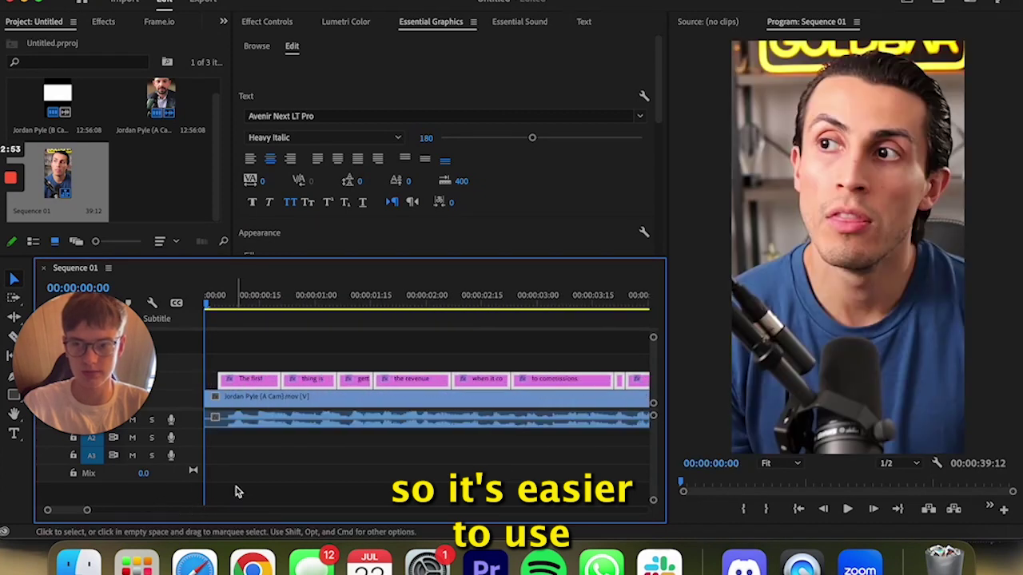
pyautogui.press('c')
pyautogui.click(217, 375)
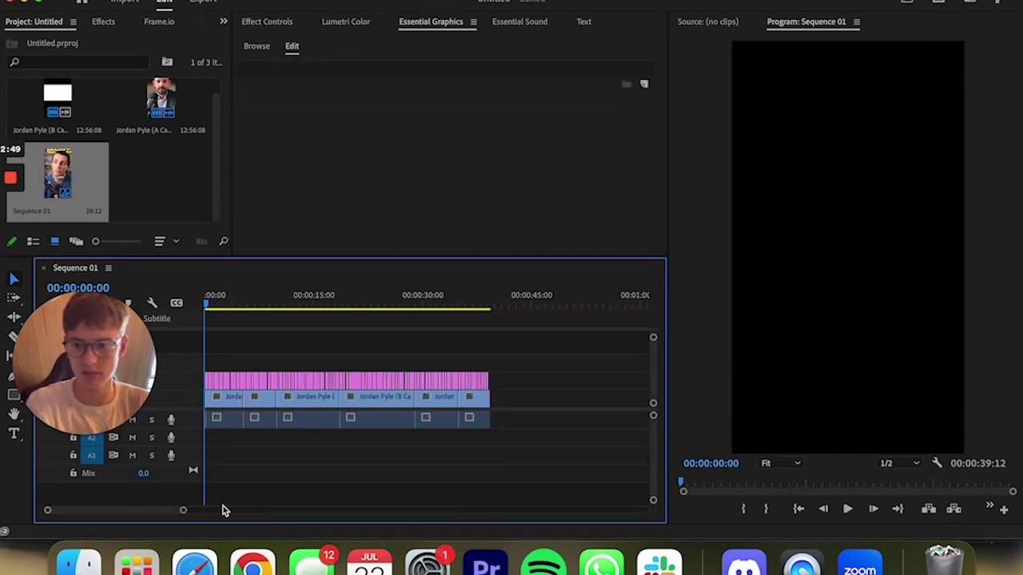
pyautogui.moveTo(86, 510); pyautogui.dragTo(136, 509)
pyautogui.hotkey('ctrl', 'z')
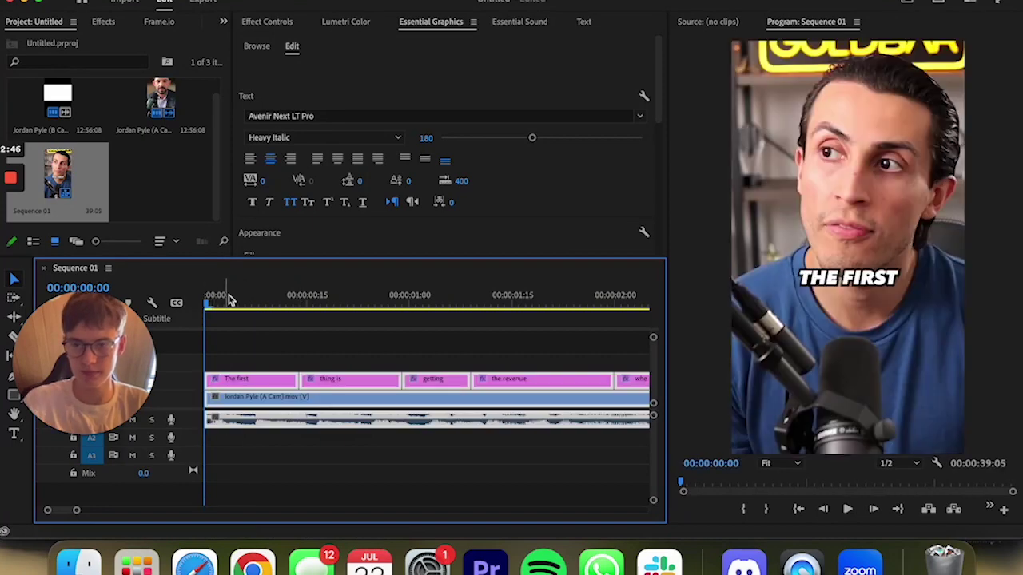
# Play the sequence and edit the opening 'The first' caption with the Type tool
pyautogui.press('space')
pyautogui.press('t')
pyautogui.click(857, 257)
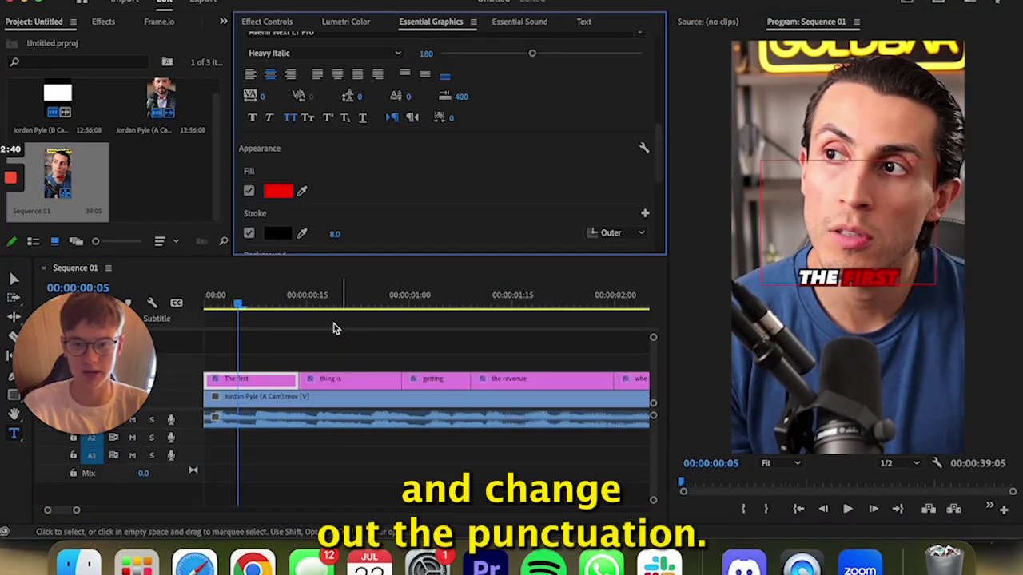
pyautogui.click(416, 307)
# Check the captions from 00:00:02:21 past COMMISSIONS up to PRODUCTIONS UP
pyautogui.press('-')
pyautogui.moveTo(250, 302)
pyautogui.mouseDown()
pyautogui.moveTo(326, 298)
pyautogui.moveTo(307, 310)
pyautogui.mouseUp()
pyautogui.press('v')
pyautogui.click(833, 237)
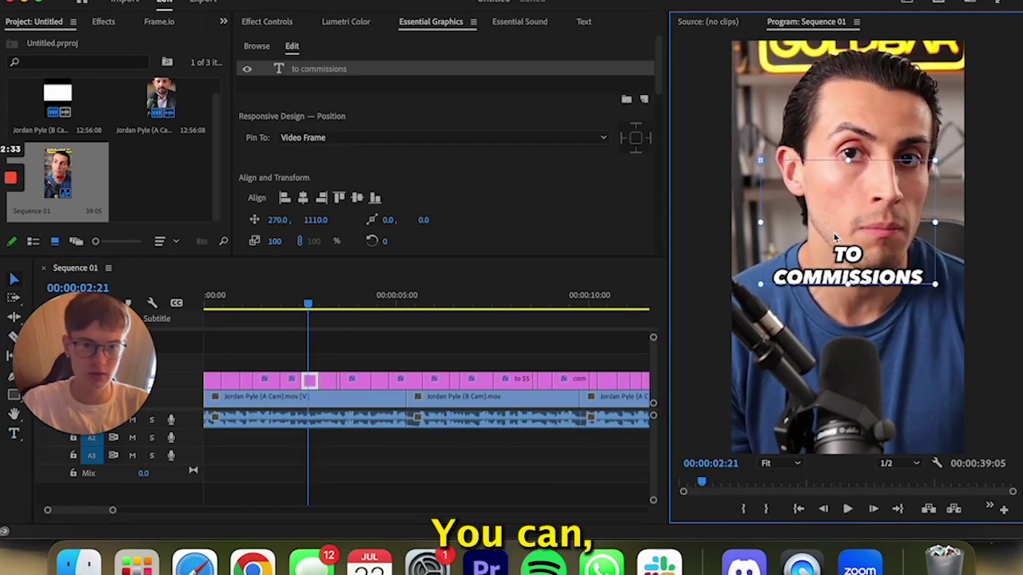
pyautogui.click(334, 296)
pyautogui.scroll(-3, 416, 240)
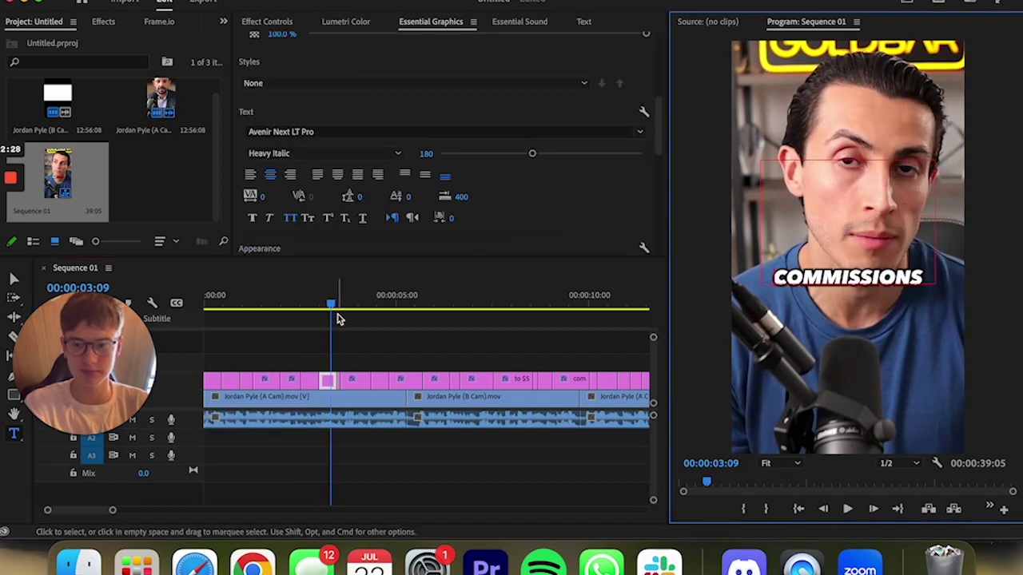
pyautogui.moveTo(336, 319); pyautogui.dragTo(364, 315)
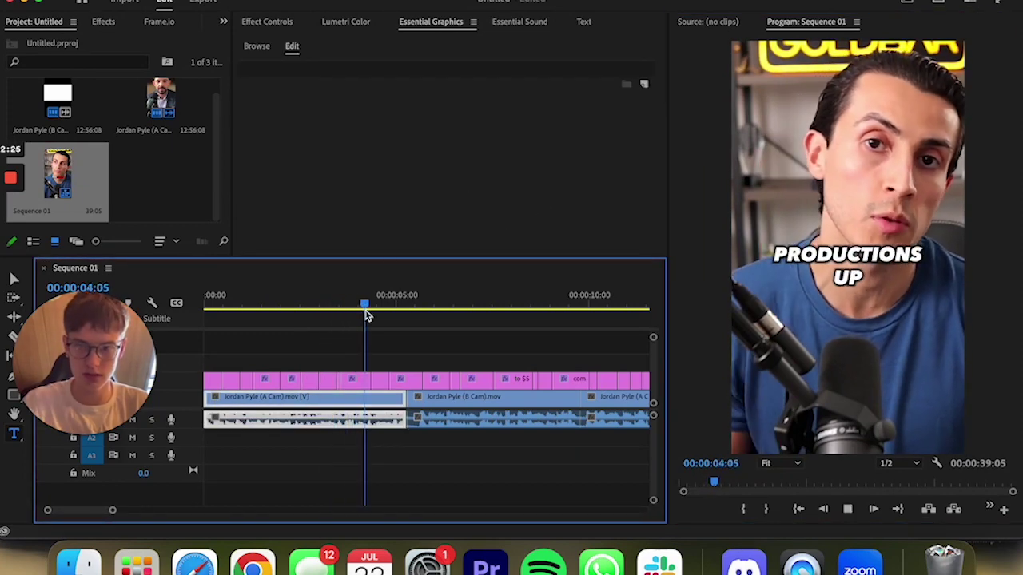
pyautogui.click(361, 306)
pyautogui.press('c')
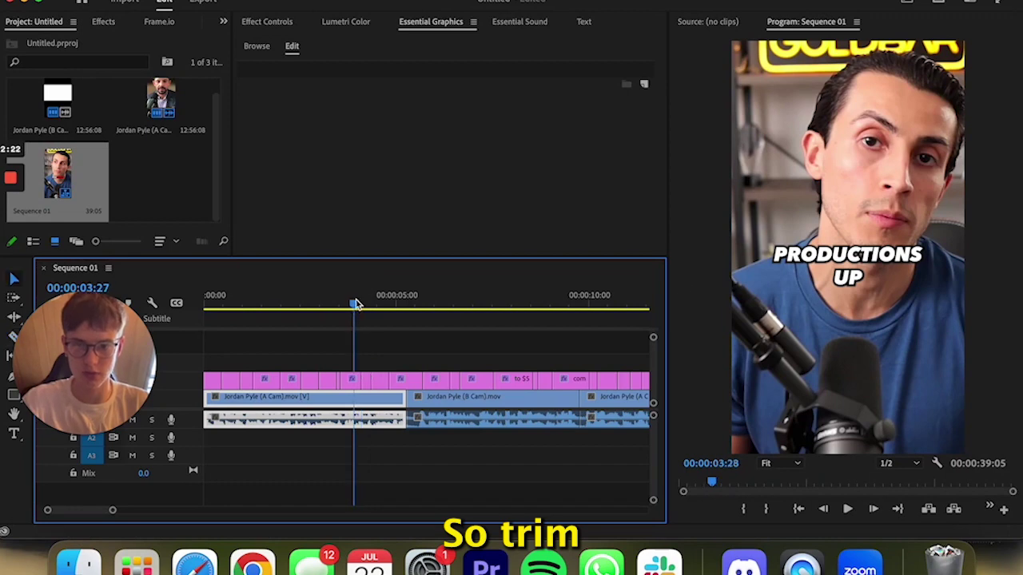
pyautogui.click(849, 257)
pyautogui.click(370, 305)
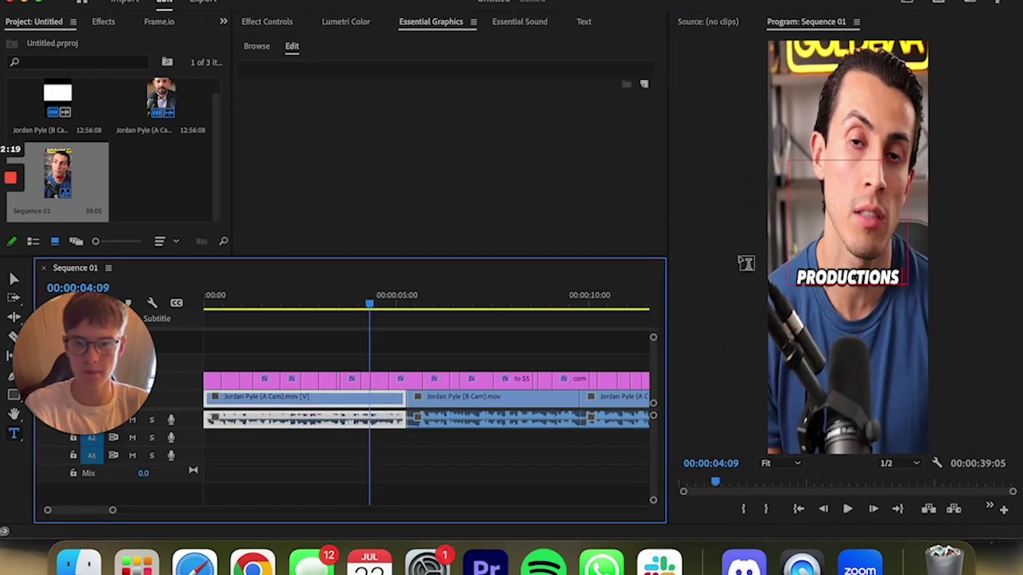
pyautogui.moveTo(393, 301); pyautogui.dragTo(494, 293)
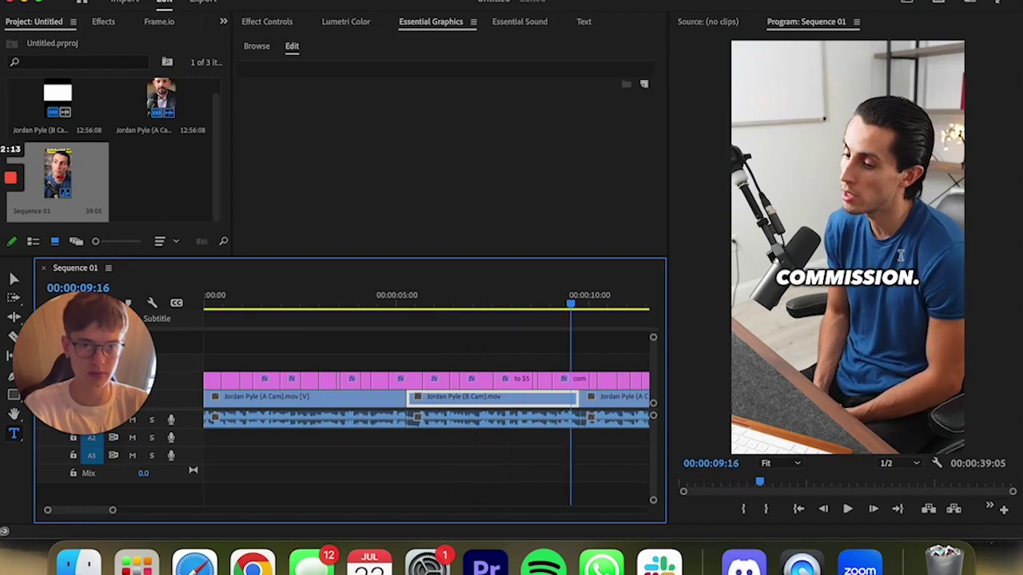
pyautogui.moveTo(570, 304); pyautogui.dragTo(647, 297)
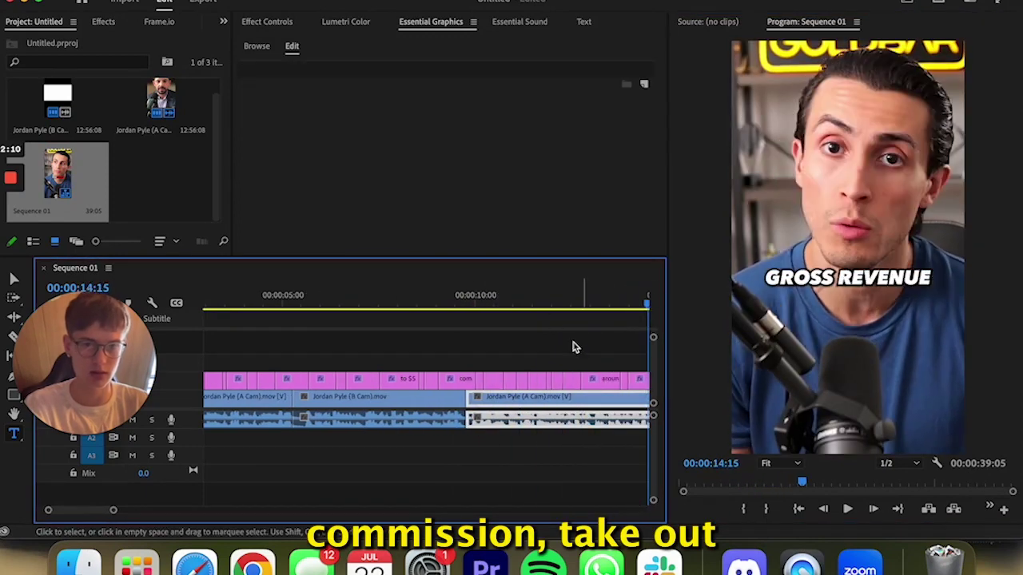
pyautogui.moveTo(582, 300); pyautogui.dragTo(648, 296)
pyautogui.hscroll(5, 139, 505)
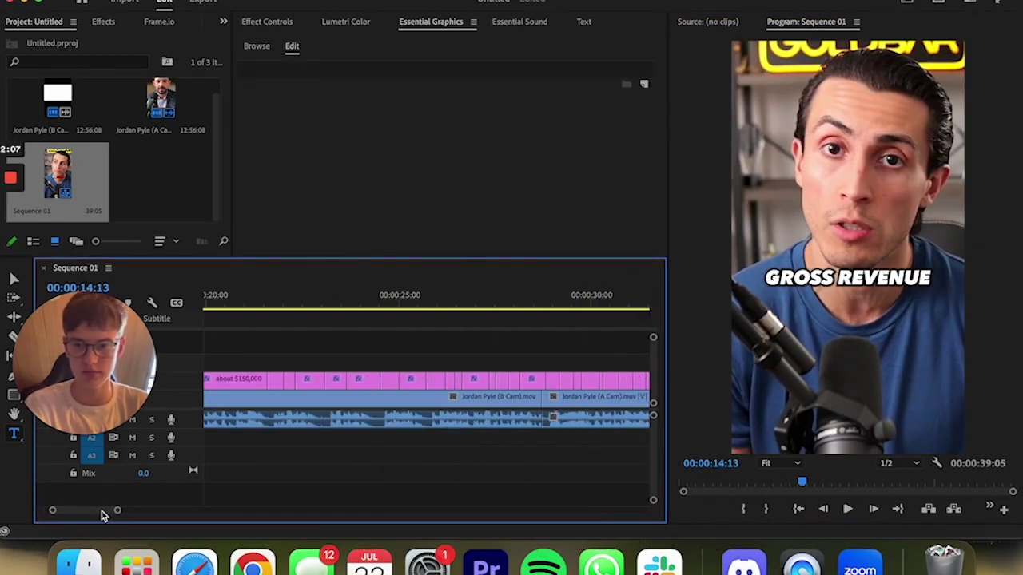
pyautogui.hscroll(-5, 130, 502)
pyautogui.click(467, 300)
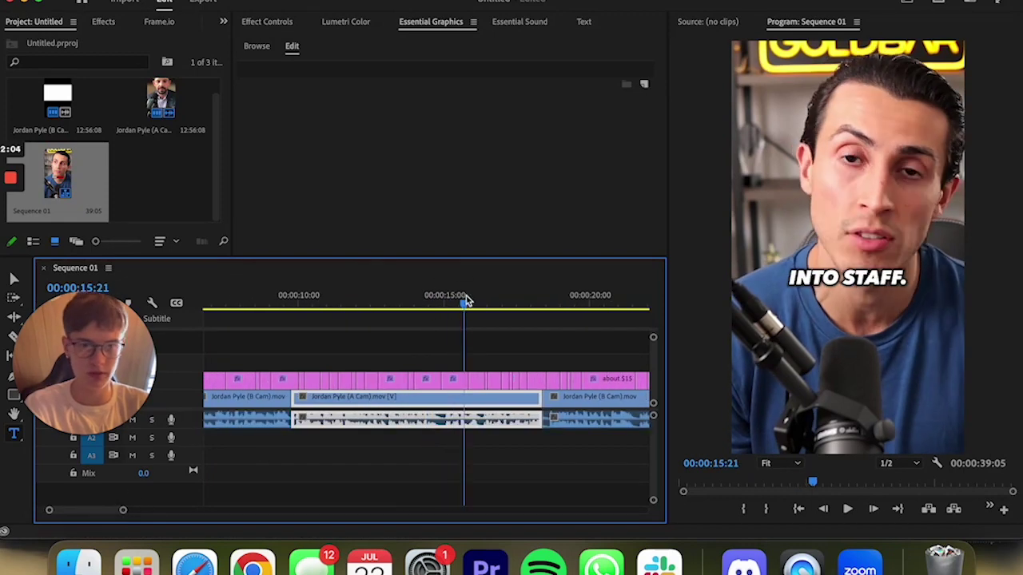
pyautogui.click(907, 268)
pyautogui.moveTo(495, 302)
pyautogui.mouseDown()
pyautogui.moveTo(480, 302)
pyautogui.moveTo(497, 301)
pyautogui.mouseUp()
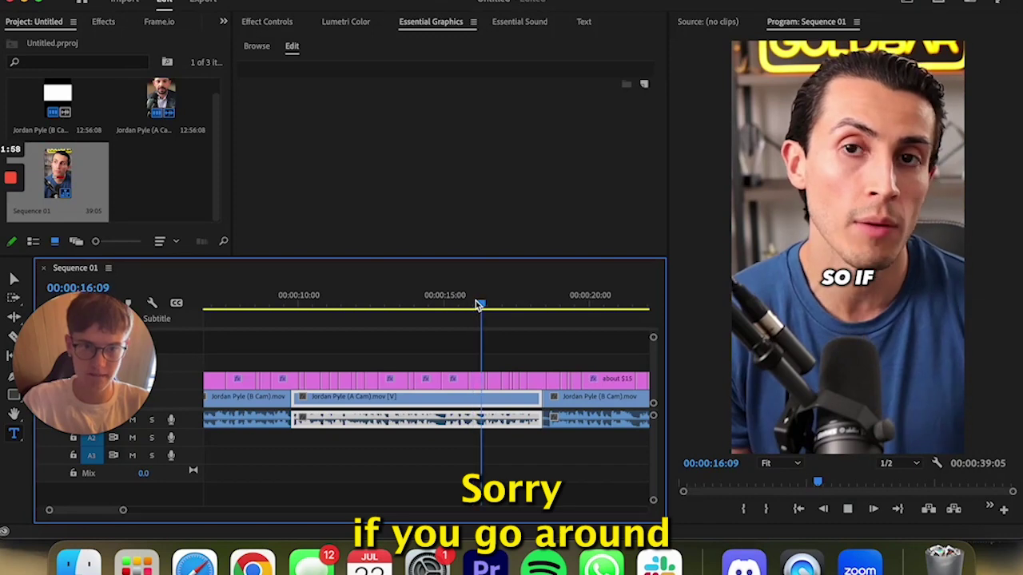
pyautogui.click(492, 302)
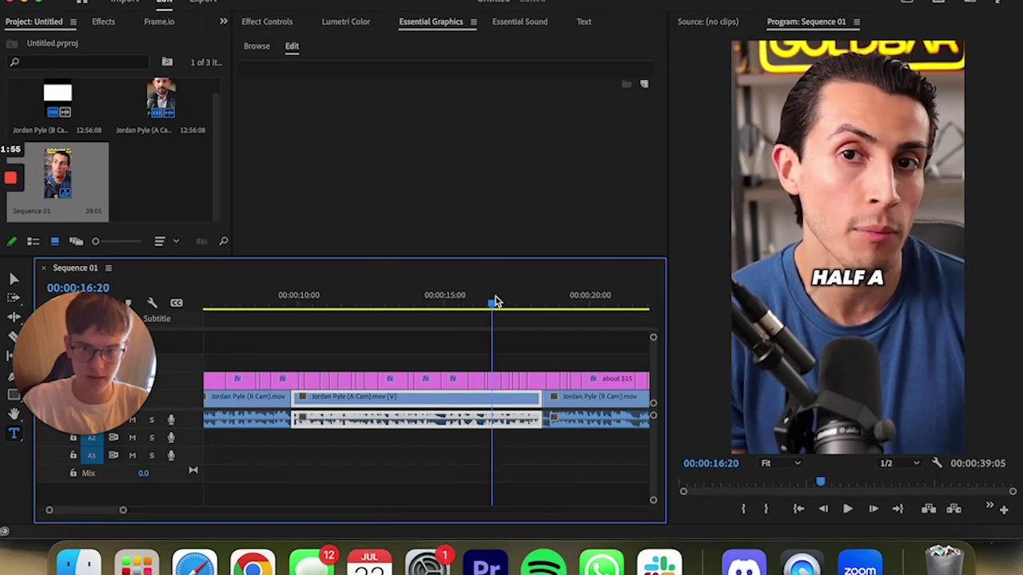
pyautogui.moveTo(497, 301)
pyautogui.mouseDown()
pyautogui.moveTo(485, 303)
pyautogui.moveTo(501, 302)
pyautogui.mouseUp()
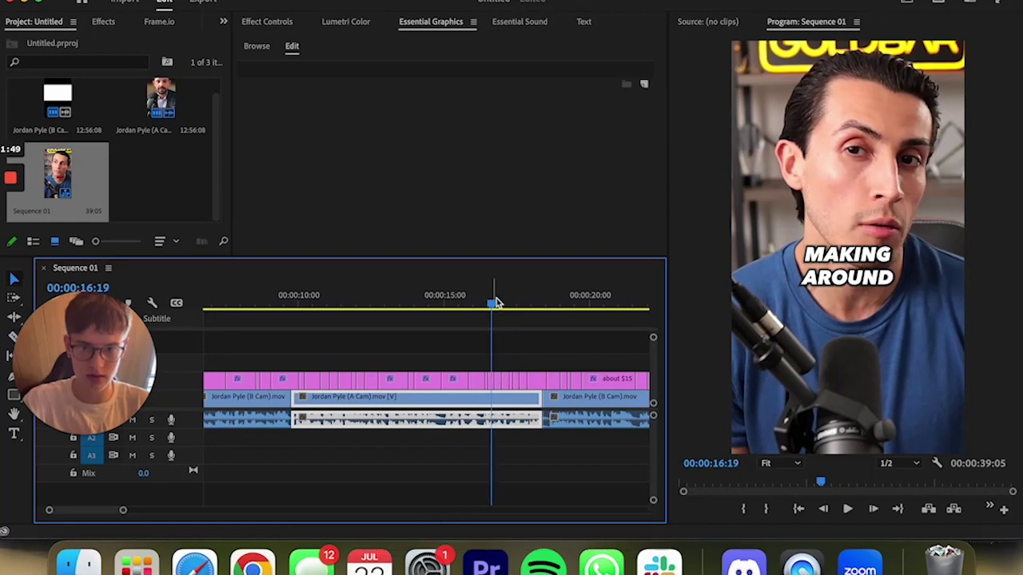
pyautogui.press('t')
pyautogui.click(843, 248)
pyautogui.click(496, 307)
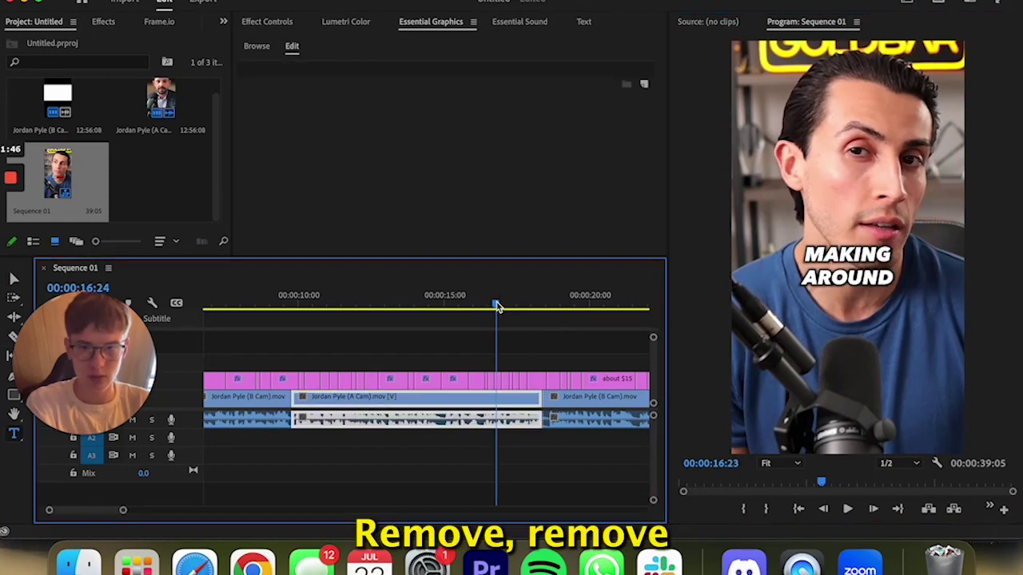
pyautogui.click(543, 297)
pyautogui.press('space')
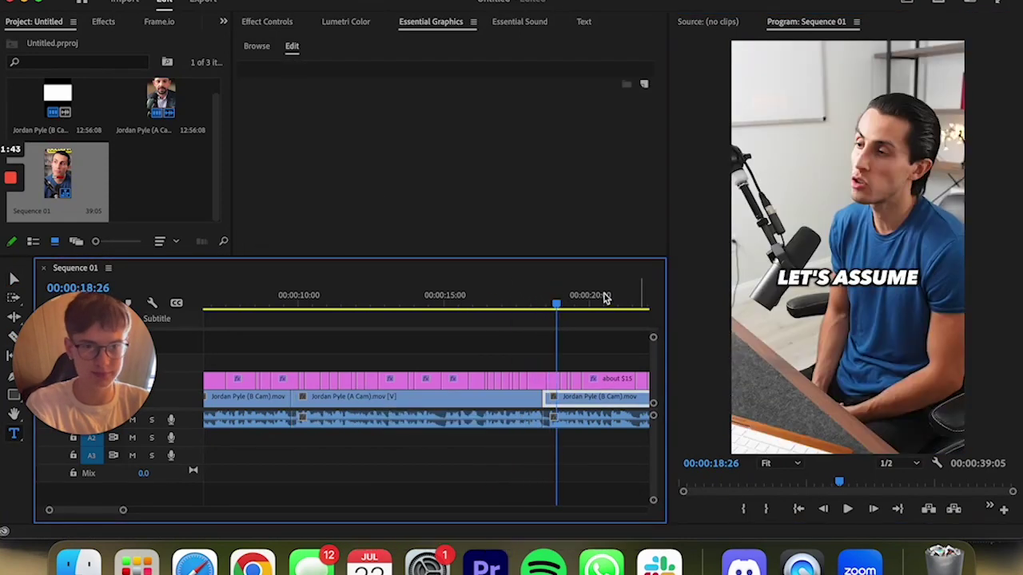
pyautogui.click(543, 307)
pyautogui.click(917, 278)
# Edit the ABOUT $150,000 caption text around 20 seconds
pyautogui.moveTo(550, 302); pyautogui.dragTo(620, 309)
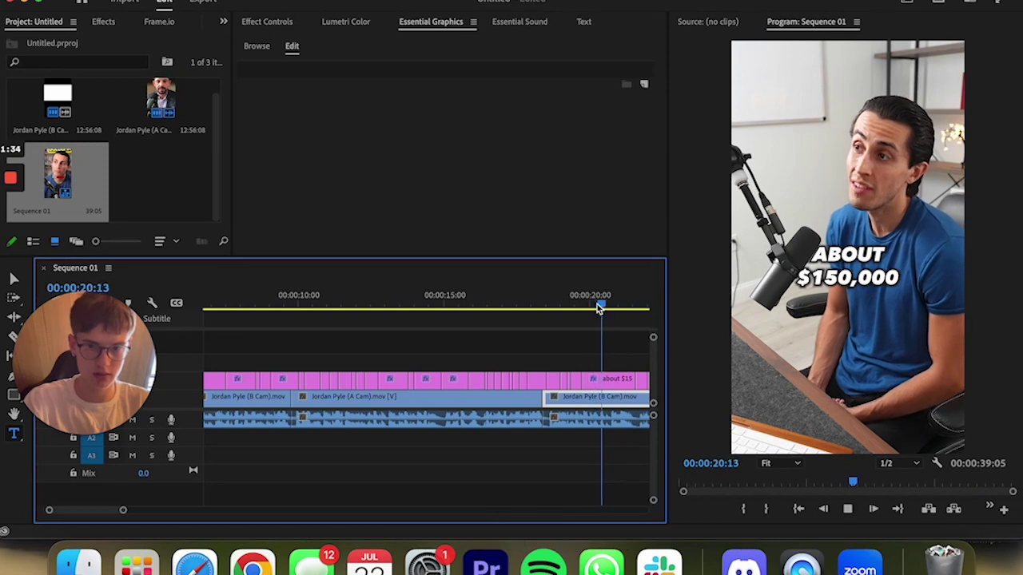
pyautogui.doubleClick(849, 266)
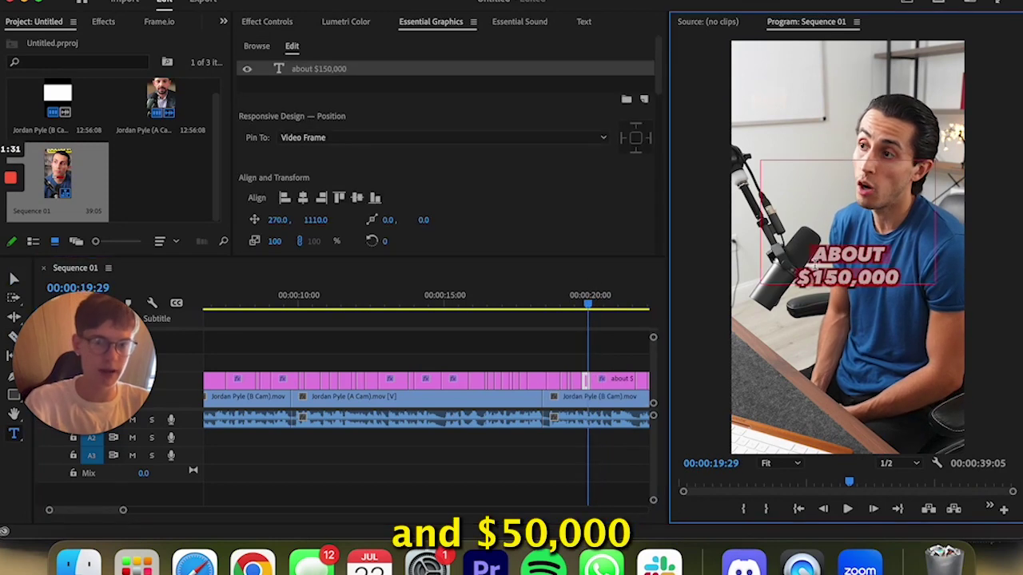
pyautogui.click(610, 302)
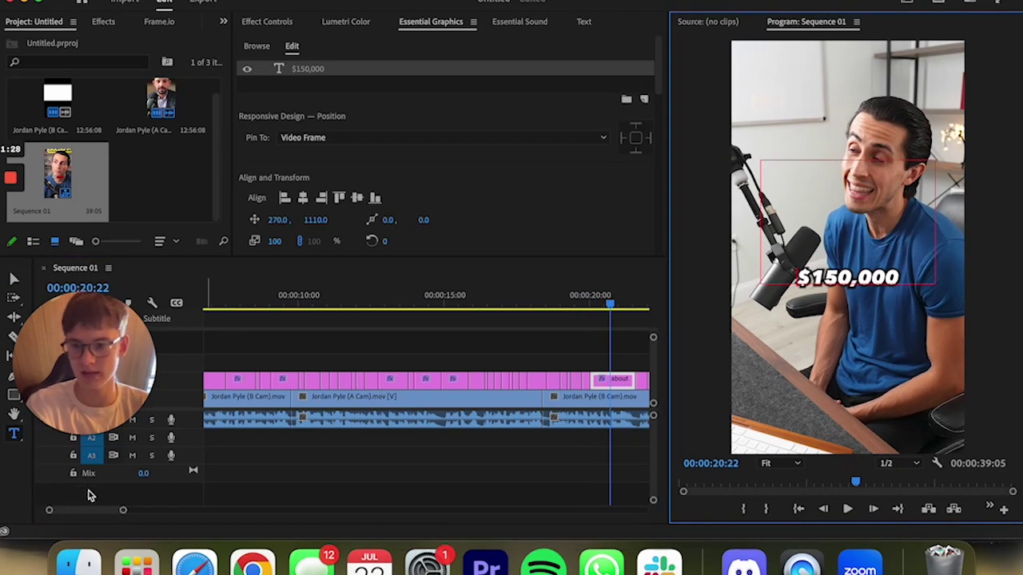
# Move through the captions to the AND TEACH caption at 36:04
pyautogui.moveTo(123, 510); pyautogui.dragTo(168, 510)
pyautogui.moveTo(404, 300); pyautogui.dragTo(488, 305)
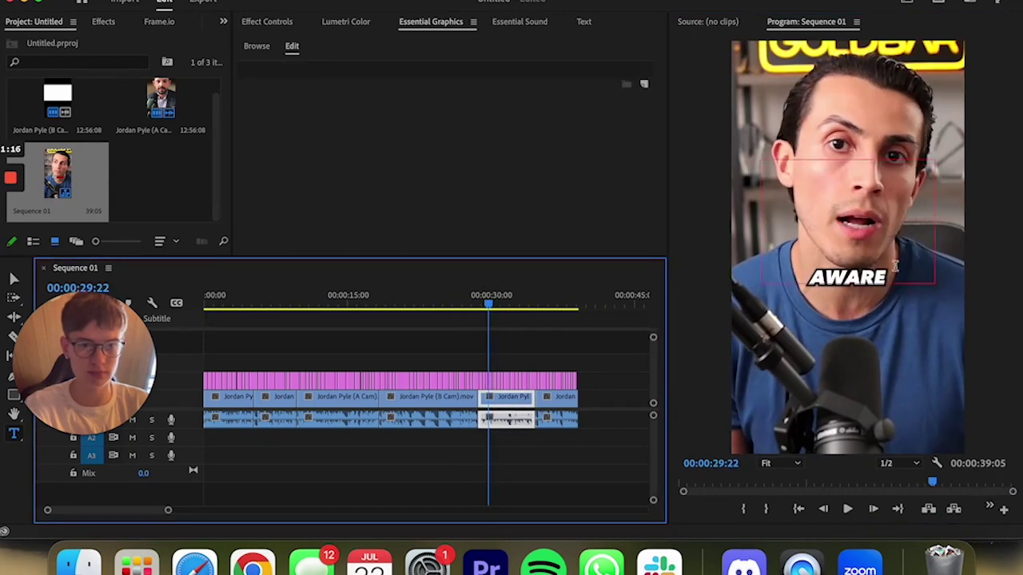
pyautogui.moveTo(168, 514); pyautogui.dragTo(115, 512)
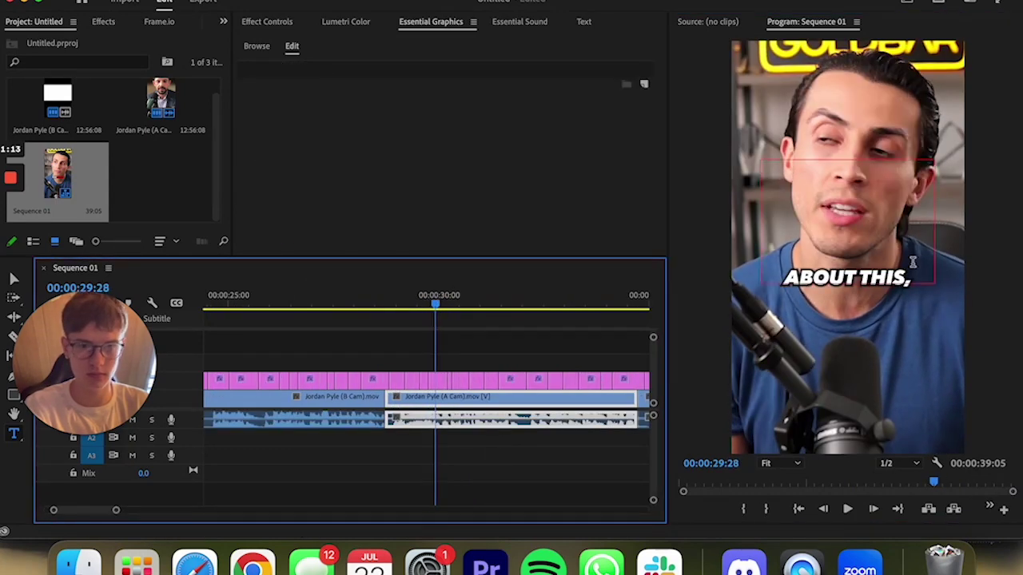
pyautogui.moveTo(436, 300); pyautogui.dragTo(619, 299)
pyautogui.moveTo(117, 514); pyautogui.dragTo(147, 511)
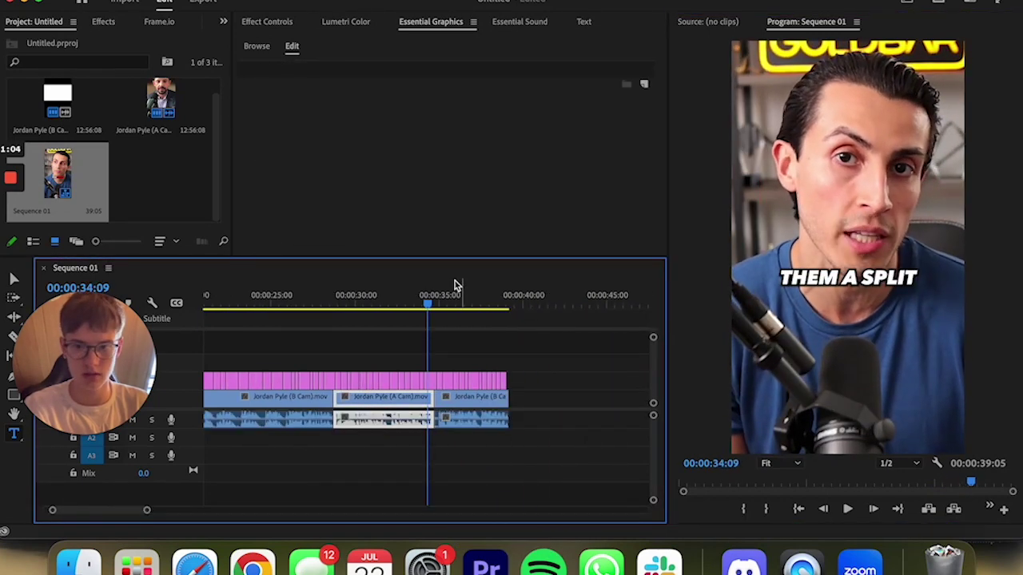
pyautogui.moveTo(452, 296); pyautogui.dragTo(449, 302)
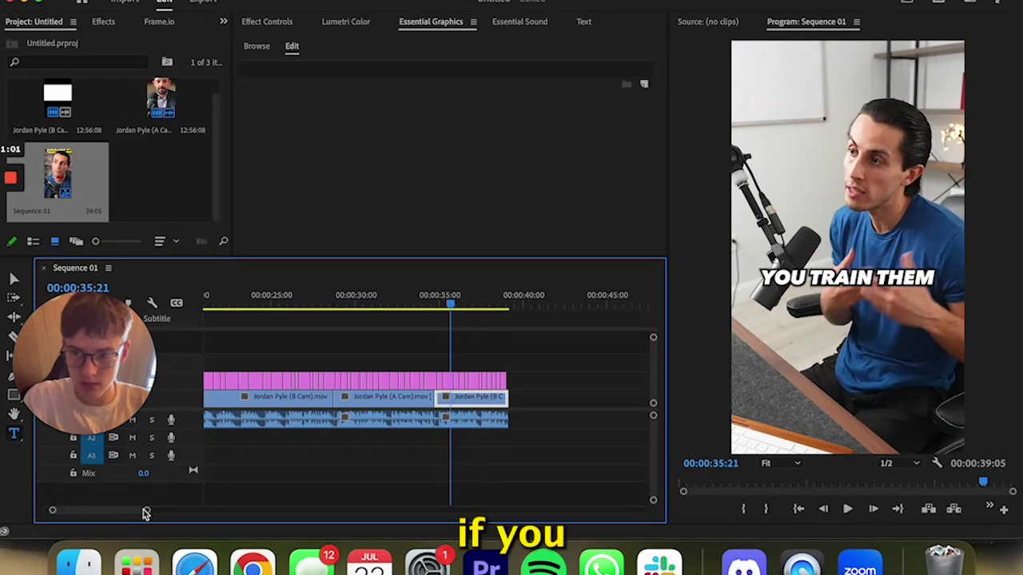
pyautogui.moveTo(146, 514); pyautogui.dragTo(116, 512)
pyautogui.press('space')
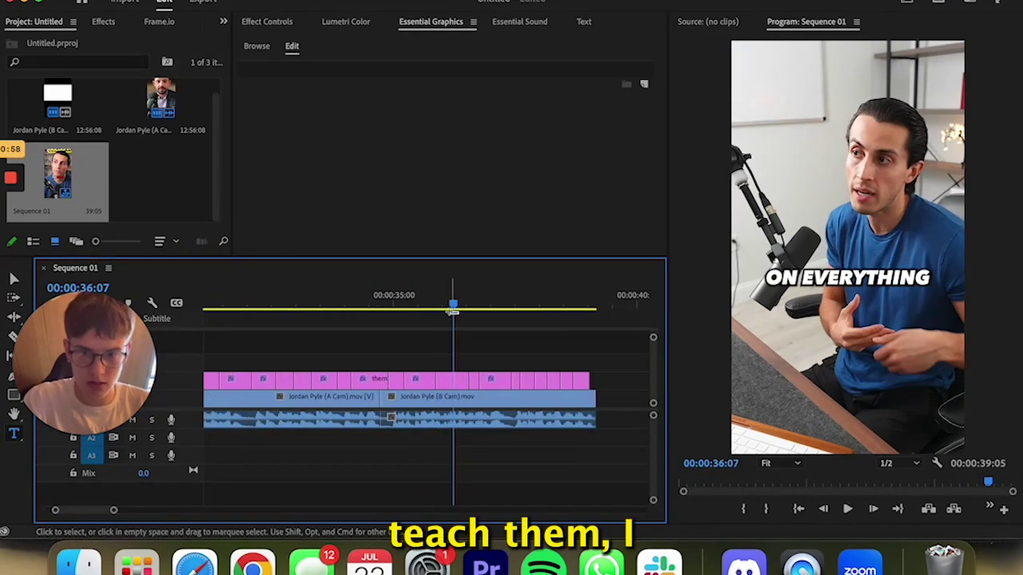
pyautogui.moveTo(452, 296); pyautogui.dragTo(448, 297)
# Split the caption clip at 36:04 and add 'them' so it reads AND TEACH THEM
pyautogui.press('c')
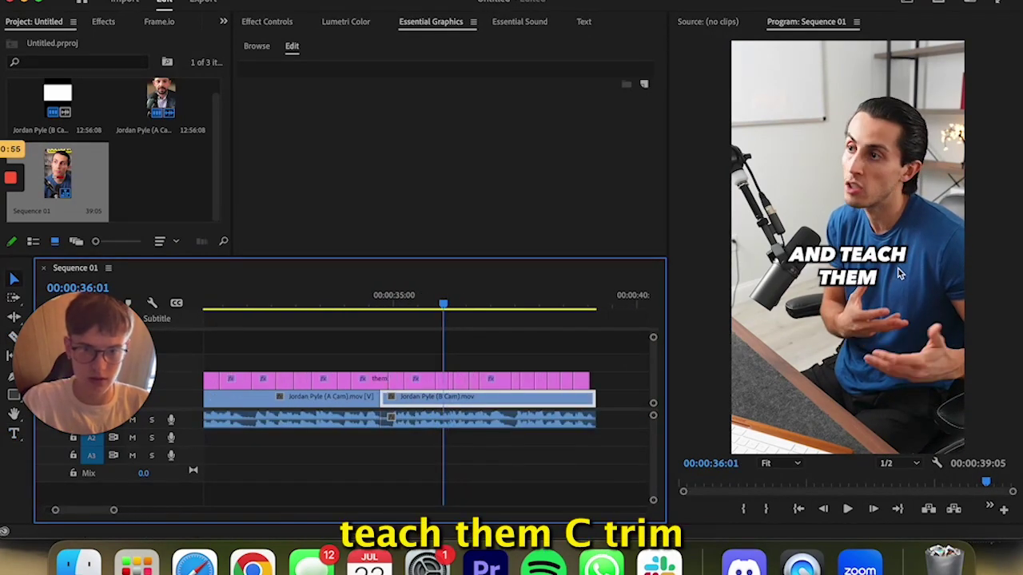
pyautogui.click(442, 381)
pyautogui.click(448, 296)
pyautogui.click(890, 231)
pyautogui.write('them')
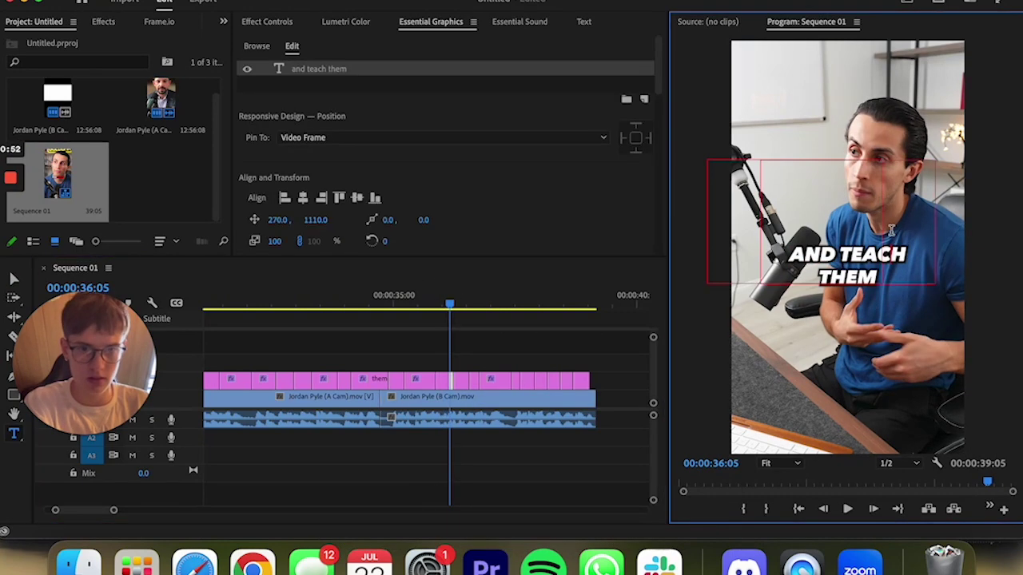
# Review the captions through to the end and return to the sequence start
pyautogui.click(487, 297)
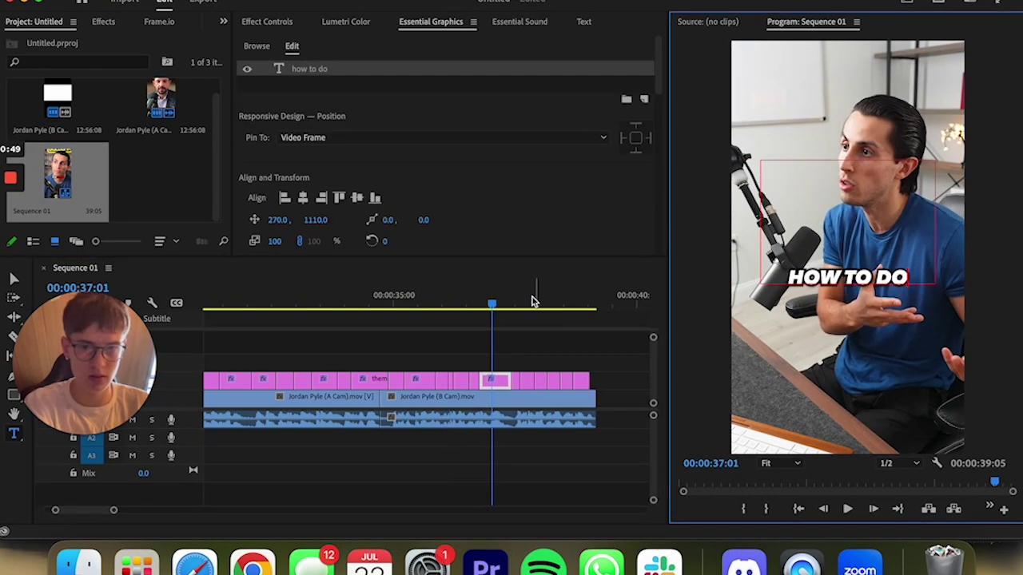
pyautogui.moveTo(533, 298); pyautogui.dragTo(591, 314)
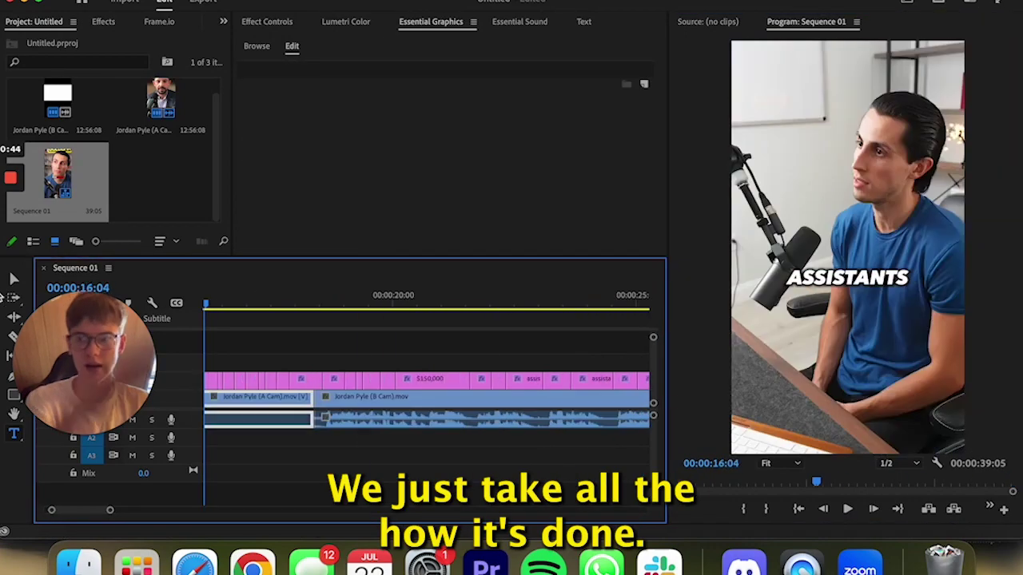
pyautogui.press('Home')
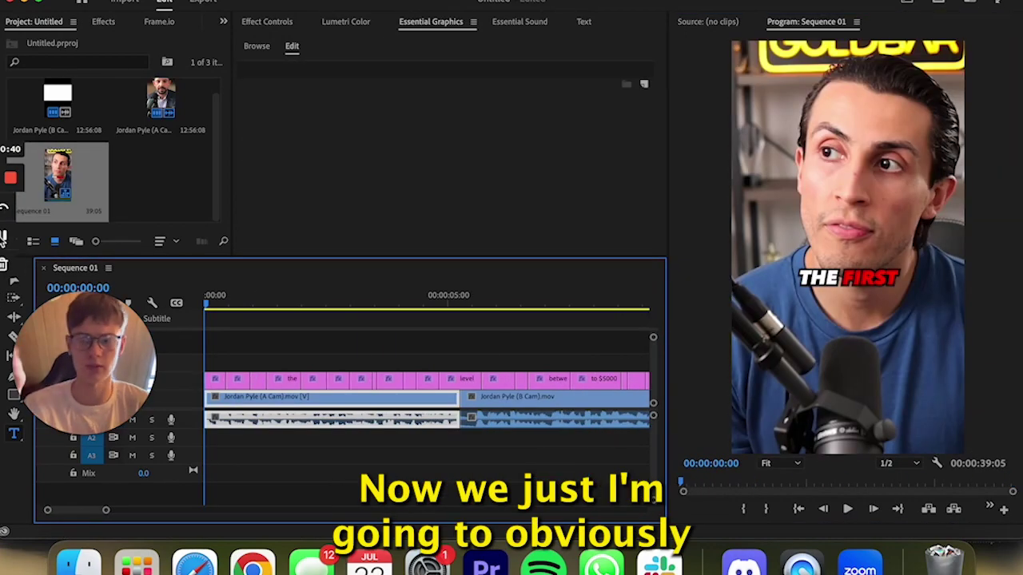
# Give the COMMISSIONS caption at 3:06 a red fill
pyautogui.moveTo(251, 299); pyautogui.dragTo(274, 300)
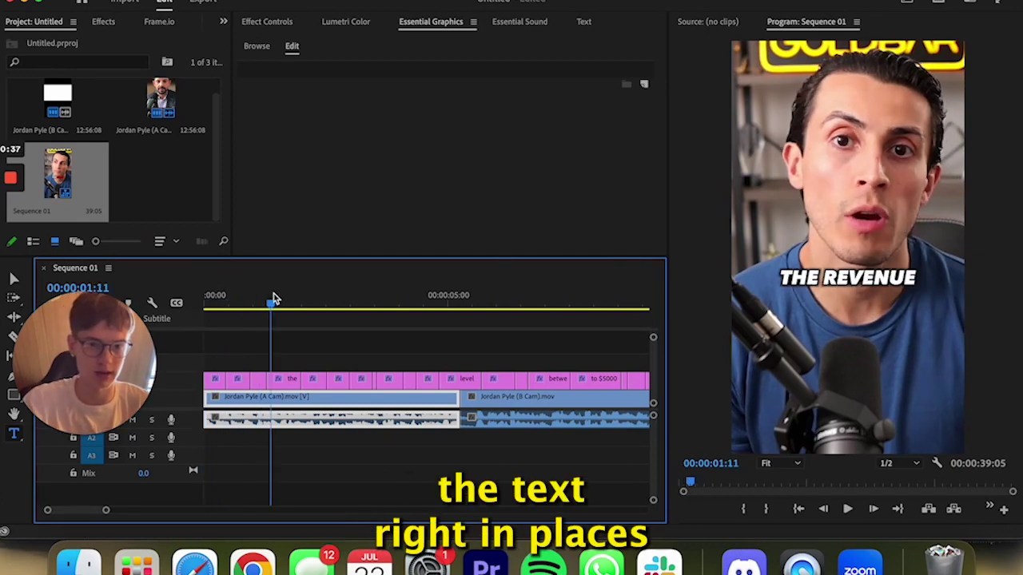
pyautogui.click(326, 306)
pyautogui.moveTo(329, 311); pyautogui.dragTo(358, 311)
pyautogui.click(360, 379)
pyautogui.scroll(-5, 312, 183)
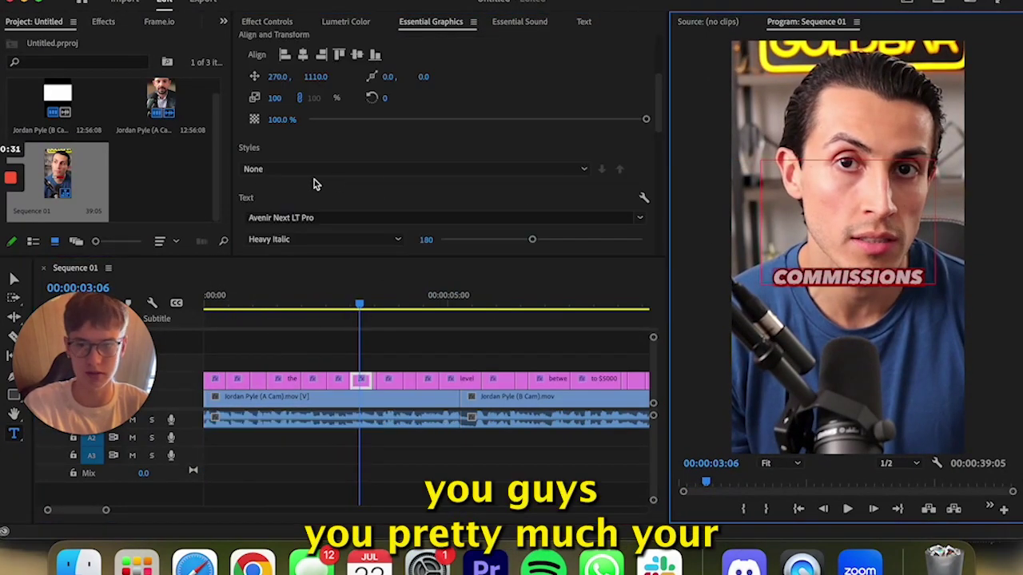
pyautogui.scroll(-5, 294, 190)
pyautogui.click(277, 133)
pyautogui.click(519, 186)
pyautogui.click(655, 162)
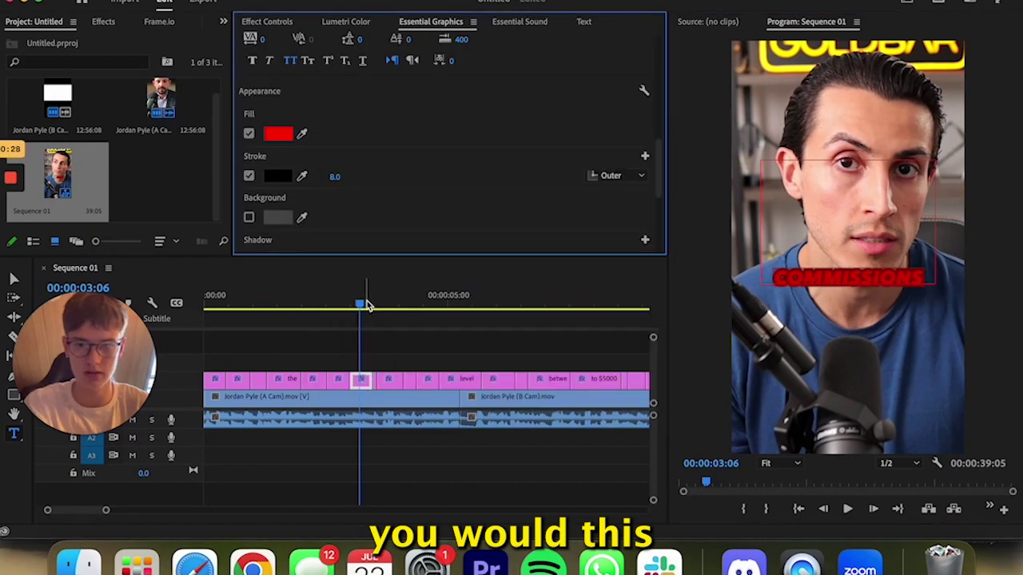
# Give the following caption a red fill as well
pyautogui.moveTo(367, 306)
pyautogui.mouseDown()
pyautogui.moveTo(585, 309)
pyautogui.moveTo(530, 309)
pyautogui.moveTo(546, 316)
pyautogui.mouseUp()
pyautogui.click(390, 379)
pyautogui.scroll(-5, 447, 159)
pyautogui.click(426, 379)
pyautogui.scroll(-5, 304, 176)
pyautogui.click(277, 176)
pyautogui.click(519, 185)
pyautogui.click(655, 162)
# Play the captions from 7 seconds and open the amount caption's fill colour
pyautogui.click(455, 324)
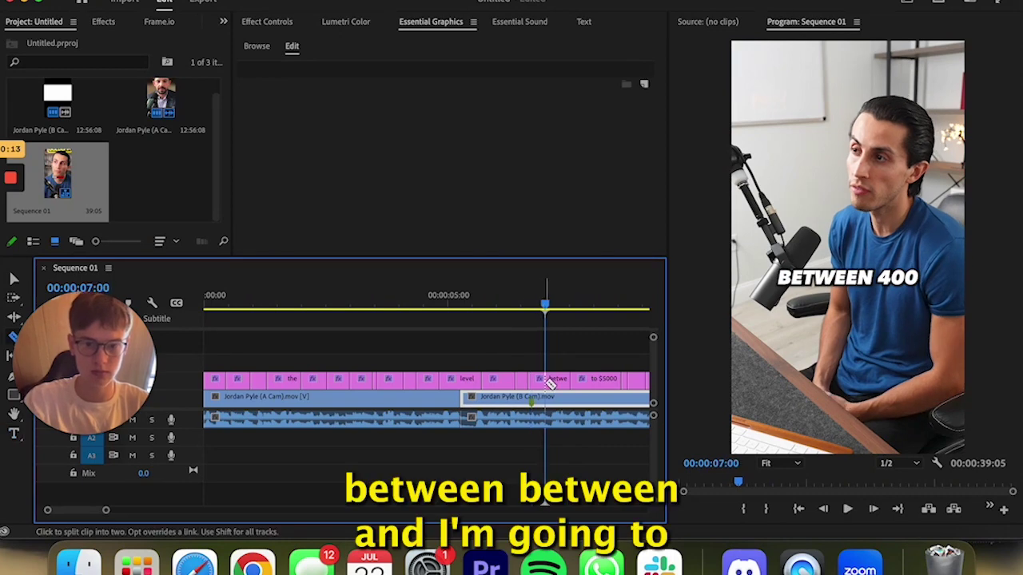
pyautogui.press('v')
pyautogui.press('space')
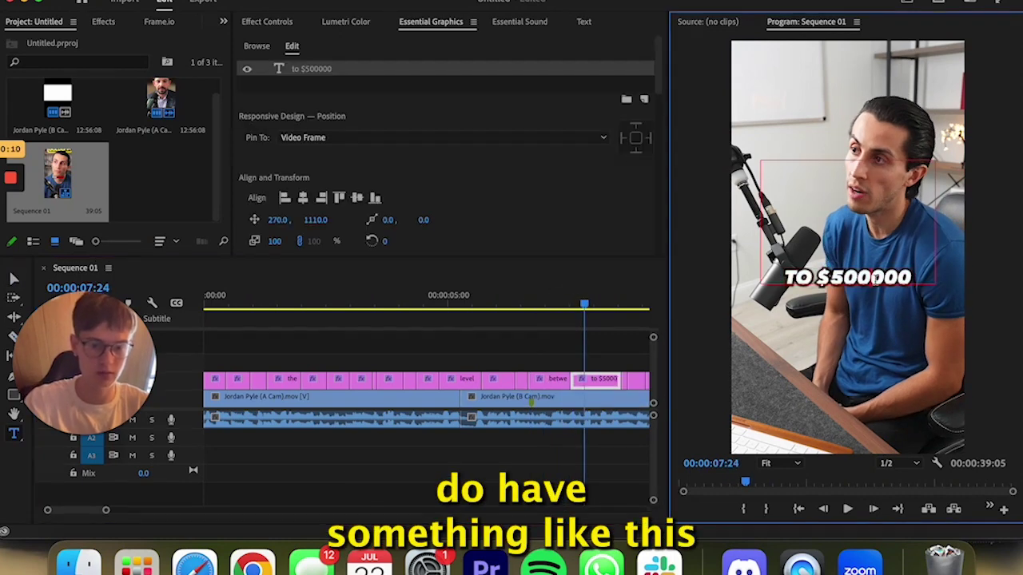
pyautogui.scroll(-5, 279, 143)
pyautogui.scroll(-5, 279, 143)
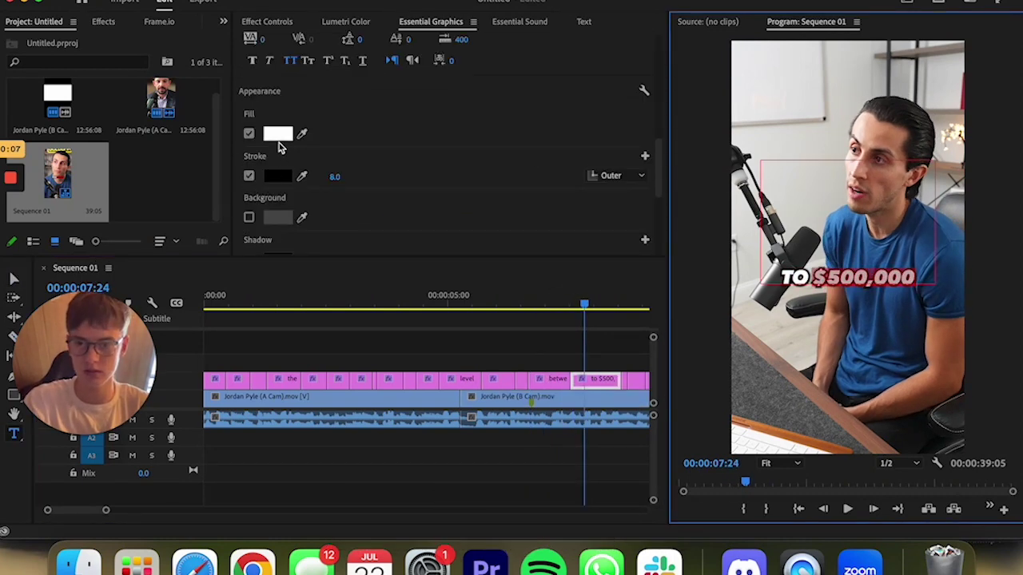
pyautogui.click(277, 137)
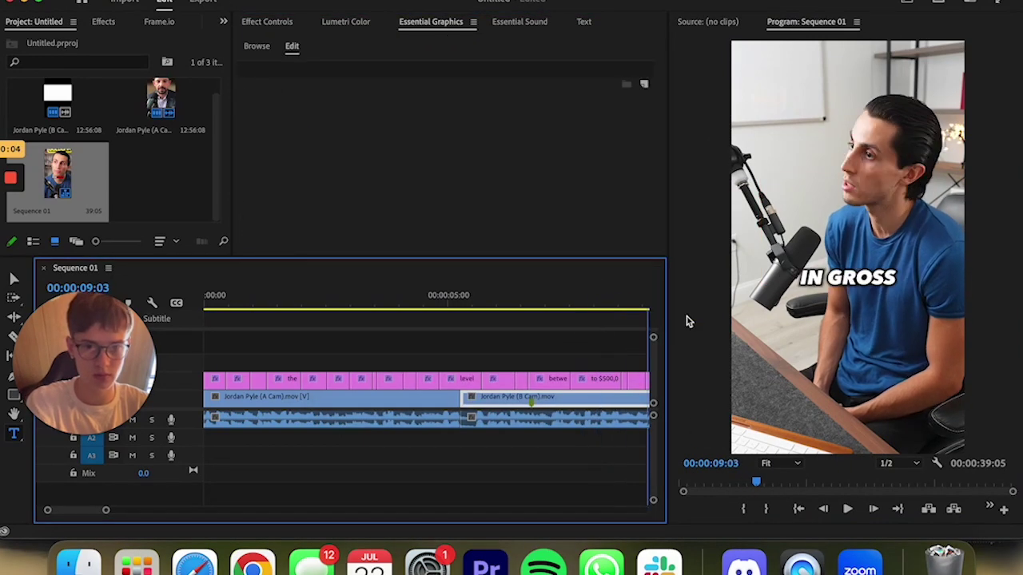
# Select the PERSONALLY caption and open its fill colour settings
pyautogui.moveTo(419, 315); pyautogui.dragTo(457, 316)
pyautogui.click(456, 379)
pyautogui.scroll(-5, 440, 160)
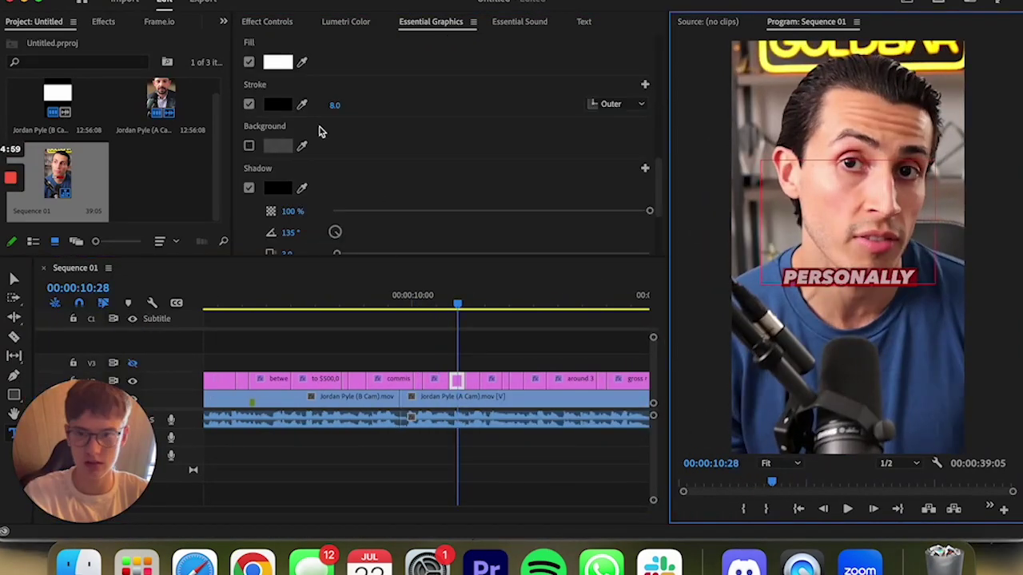
pyautogui.click(277, 61)
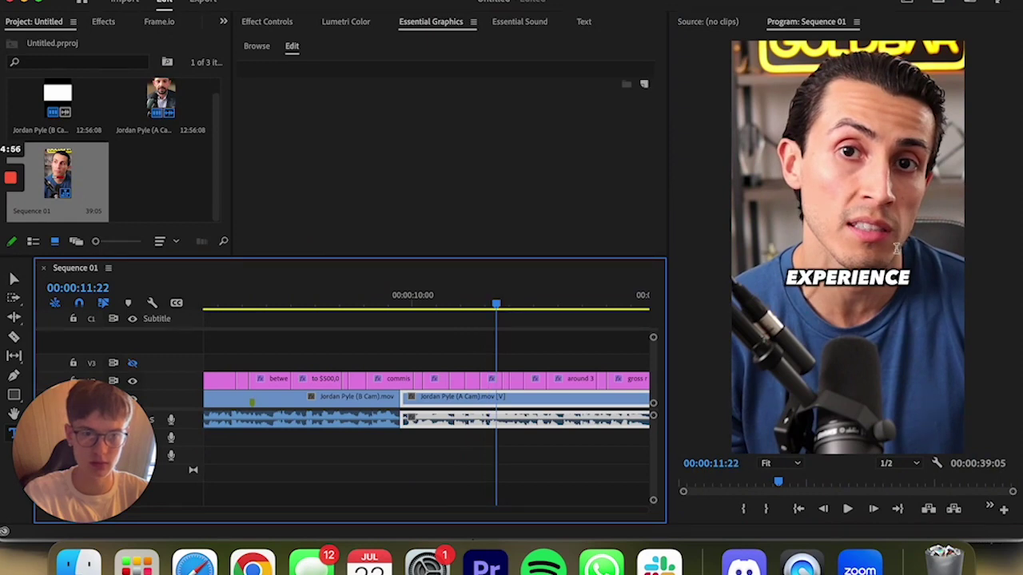
# Select the gross revenue caption around 12 seconds and move on to 16:27
pyautogui.moveTo(495, 305); pyautogui.dragTo(536, 304)
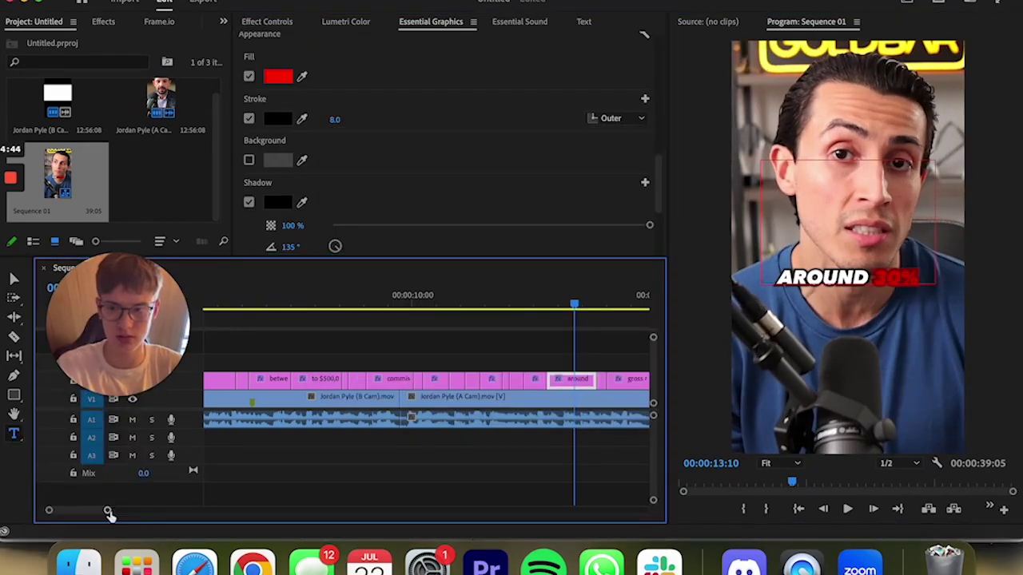
pyautogui.moveTo(109, 513); pyautogui.dragTo(124, 510)
pyautogui.click(859, 272)
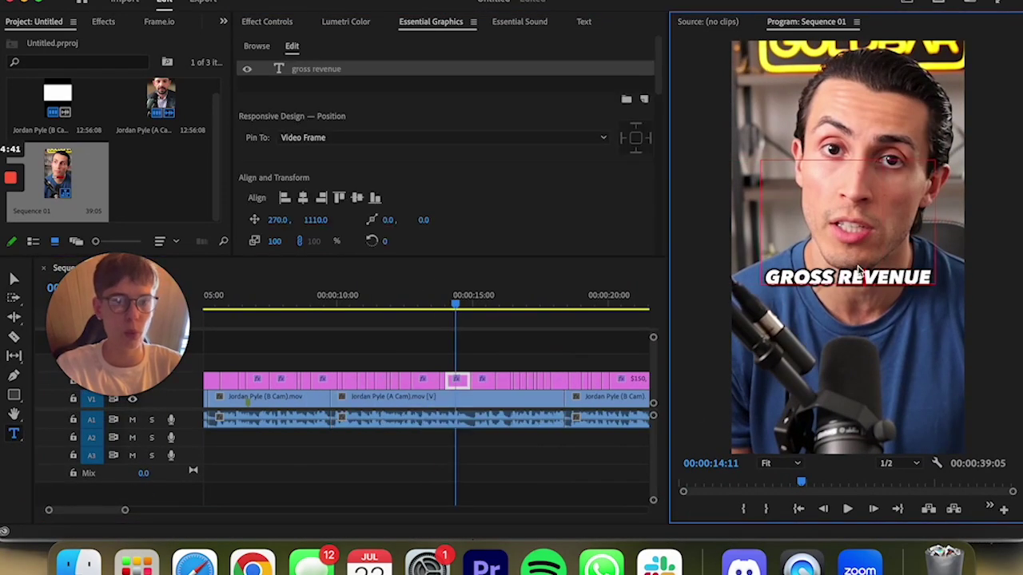
pyautogui.moveTo(481, 298)
pyautogui.mouseDown()
pyautogui.moveTo(526, 297)
pyautogui.moveTo(540, 318)
pyautogui.mouseUp()
# Delete the stray caption after 'around' and extend the 'around' caption to meet 'in gross'
pyautogui.press('=')
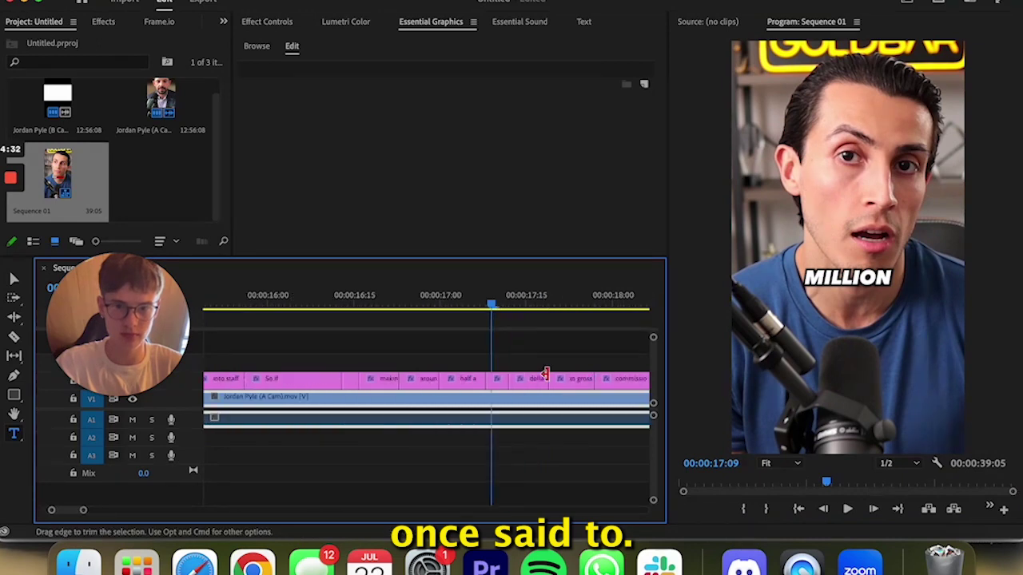
pyautogui.press('=')
pyautogui.click(438, 381)
pyautogui.press('Delete')
pyautogui.moveTo(372, 378); pyautogui.dragTo(548, 380)
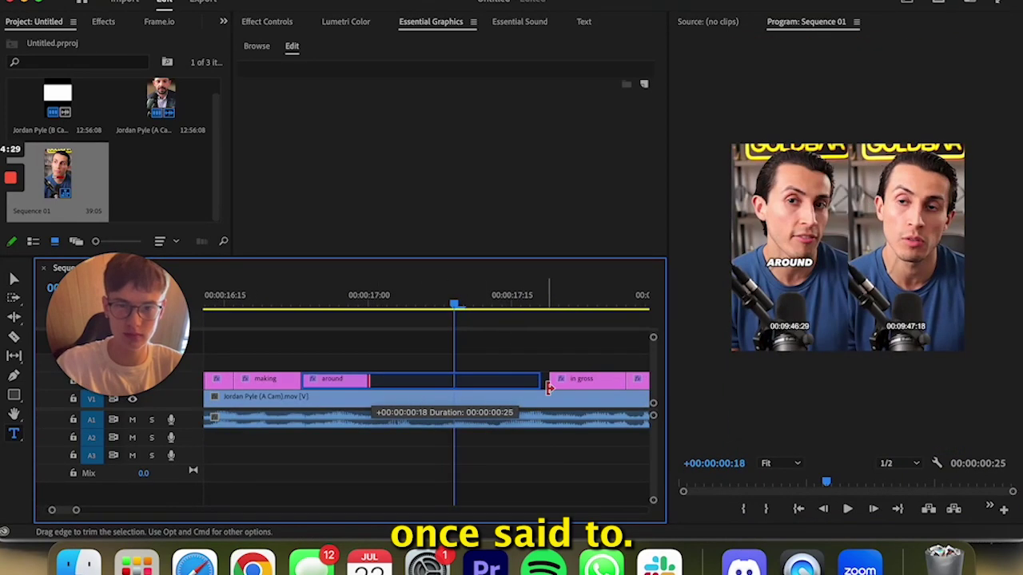
pyautogui.press('c')
pyautogui.press('t')
# Make the second 'around' caption piece's fill bright green
pyautogui.click(809, 277)
pyautogui.write('$500,000')
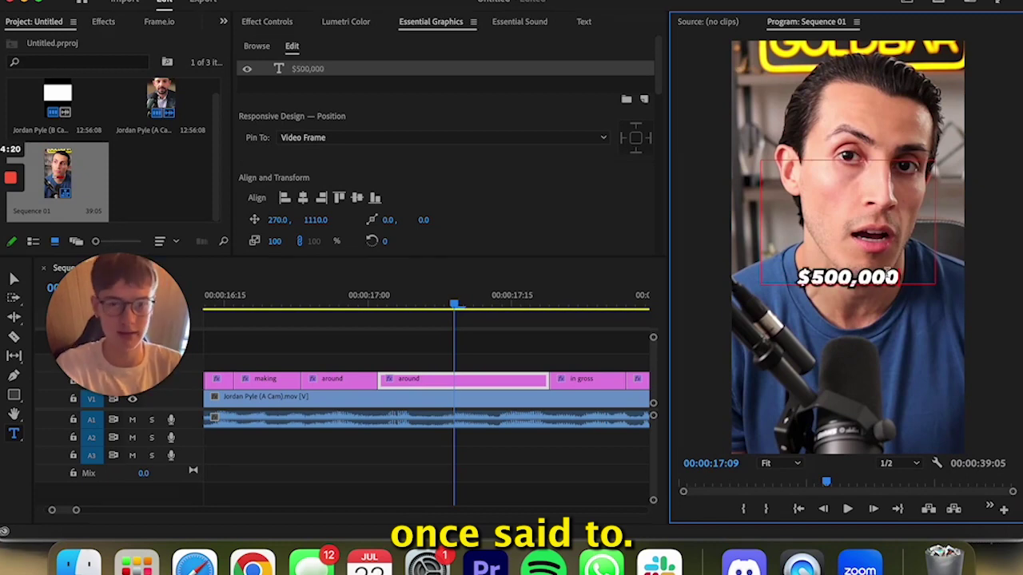
pyautogui.scroll(-5, 415, 203)
pyautogui.click(284, 178)
pyautogui.click(539, 248)
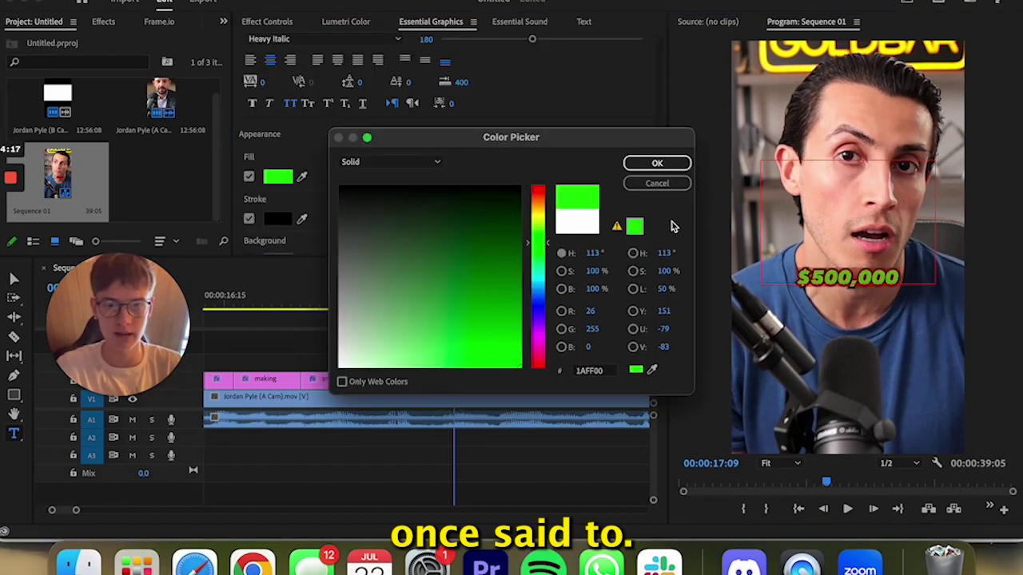
pyautogui.click(658, 162)
pyautogui.moveTo(76, 509); pyautogui.dragTo(111, 510)
# Turn the fill of the next caption at the playhead red
pyautogui.press('space')
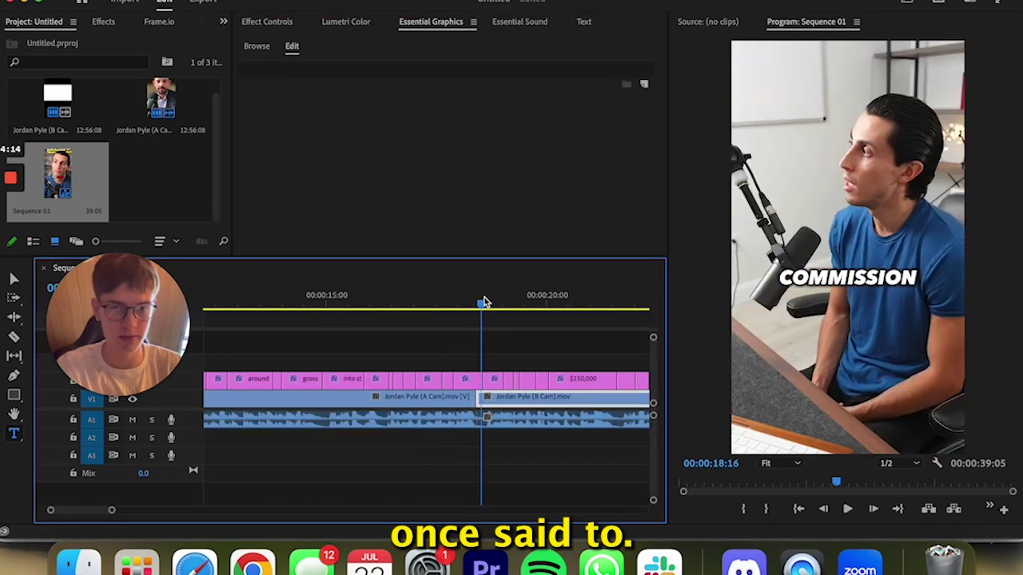
pyautogui.click(284, 182)
pyautogui.click(520, 188)
pyautogui.click(658, 162)
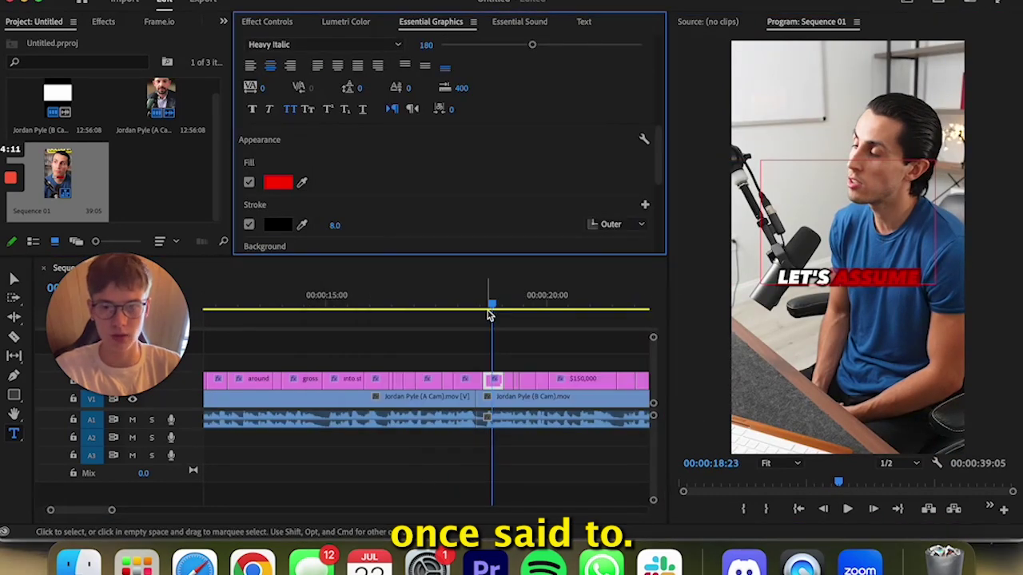
# Color the $150,000 caption's fill green
pyautogui.moveTo(488, 308); pyautogui.dragTo(559, 303)
pyautogui.click(583, 379)
pyautogui.scroll(-3, 440, 160)
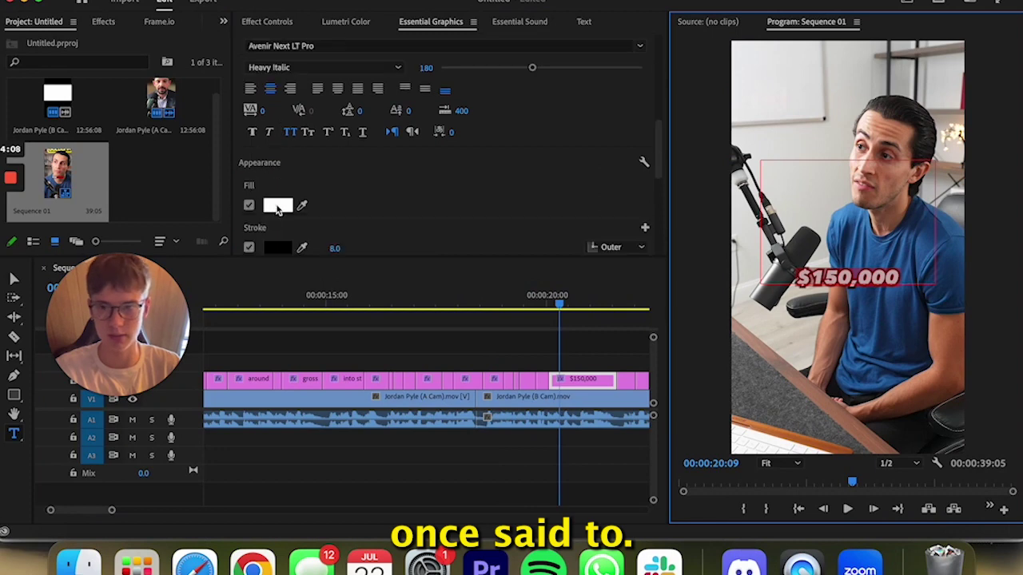
pyautogui.click(278, 204)
pyautogui.click(538, 248)
pyautogui.click(519, 187)
pyautogui.click(657, 162)
# Color the ADMIN caption's fill red
pyautogui.click(637, 300)
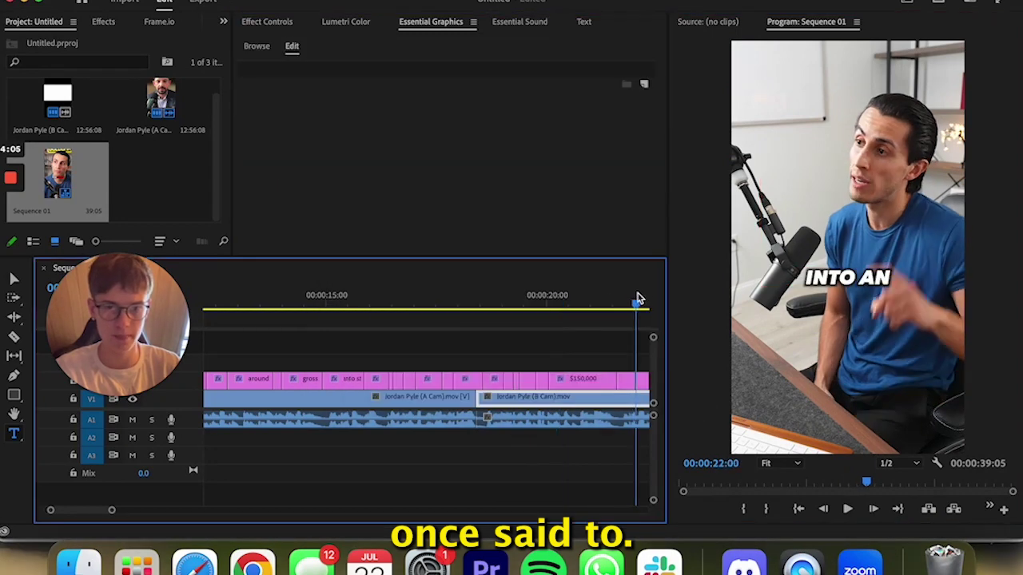
pyautogui.click(641, 379)
pyautogui.scroll(-3, 359, 160)
pyautogui.click(272, 177)
pyautogui.click(521, 189)
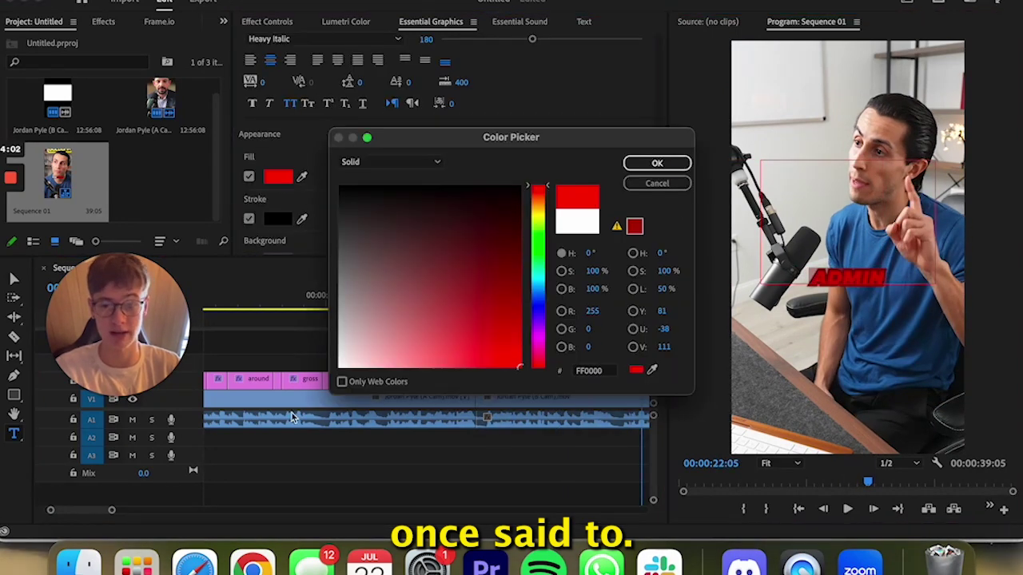
pyautogui.click(658, 162)
# Recolor the following caption's fill red
pyautogui.moveTo(112, 510); pyautogui.dragTo(131, 510)
pyautogui.moveTo(424, 296); pyautogui.dragTo(546, 296)
pyautogui.click(467, 379)
pyautogui.scroll(-3, 439, 160)
pyautogui.click(276, 163)
pyautogui.click(519, 366)
pyautogui.click(657, 162)
# Make the SUPPORT STAFF caption's fill red
pyautogui.click(521, 380)
pyautogui.scroll(-3, 327, 221)
pyautogui.click(547, 380)
pyautogui.scroll(-5, 293, 196)
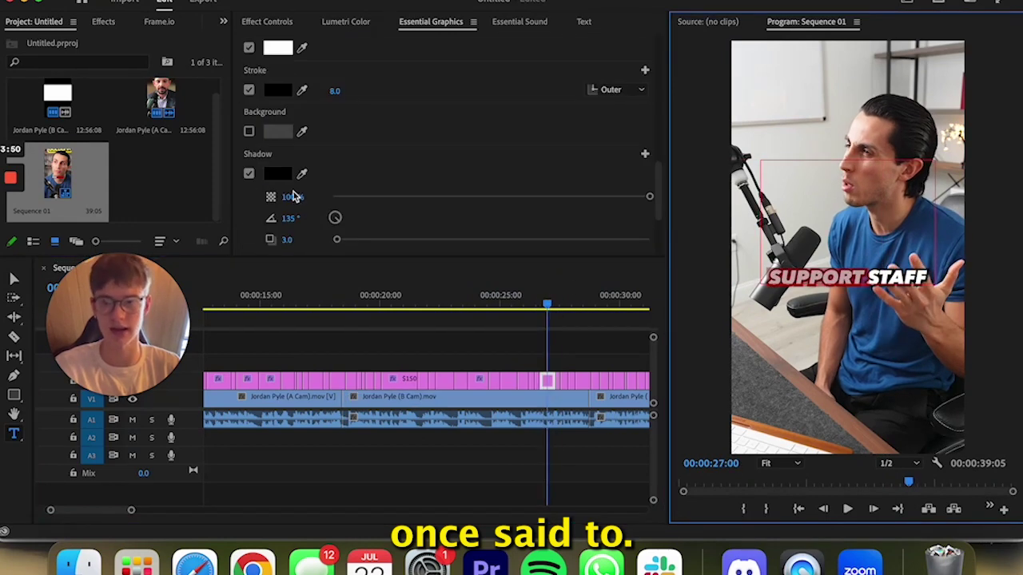
pyautogui.click(277, 48)
pyautogui.press('Return')
# Make the VIRTUAL caption's fill red
pyautogui.moveTo(546, 295); pyautogui.dragTo(572, 295)
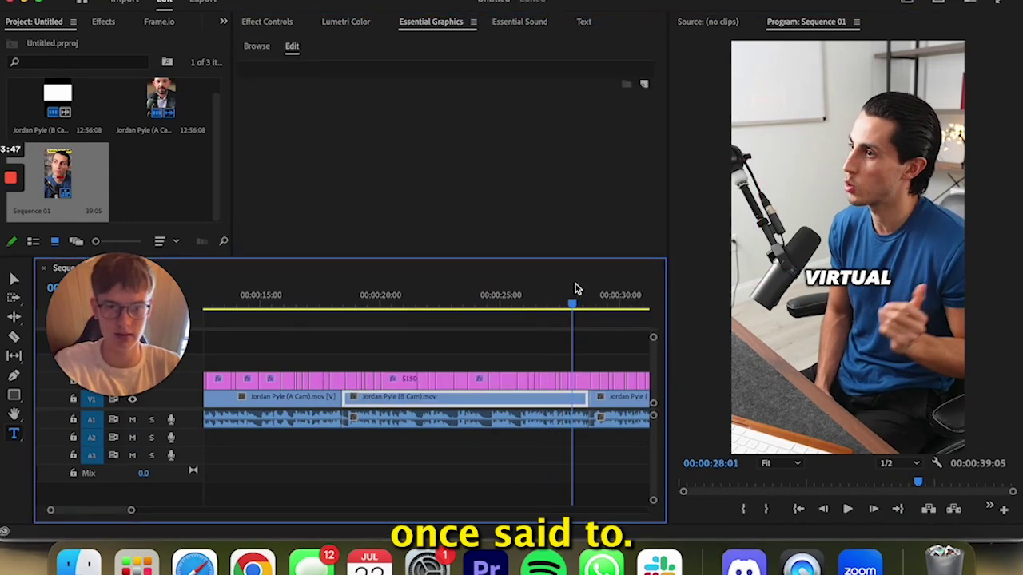
pyautogui.click(572, 380)
pyautogui.scroll(-5, 266, 210)
pyautogui.click(277, 48)
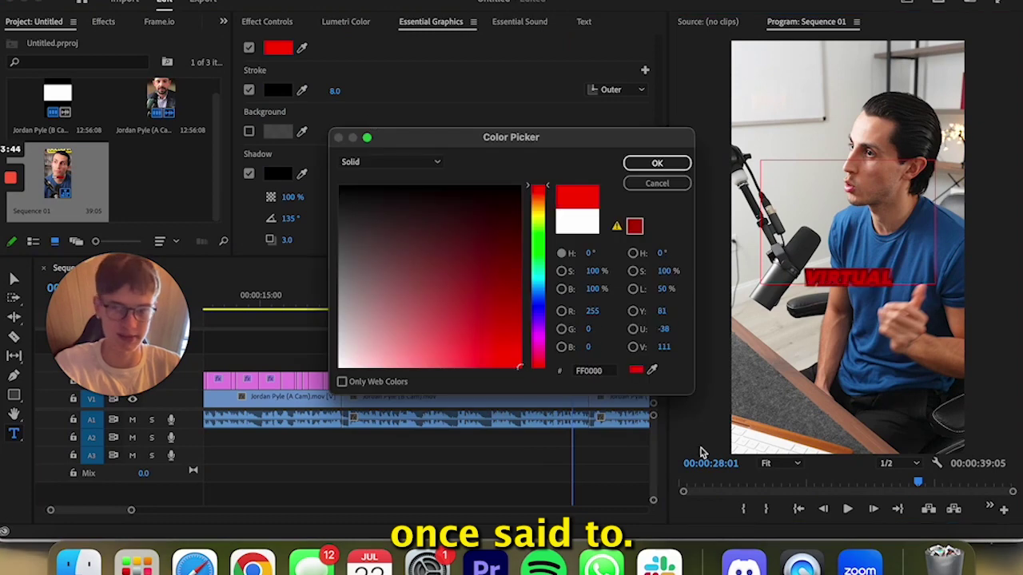
pyautogui.press('Return')
# Make the PEOPLE AREN'T caption's fill red
pyautogui.moveTo(584, 295); pyautogui.dragTo(608, 292)
pyautogui.click(605, 380)
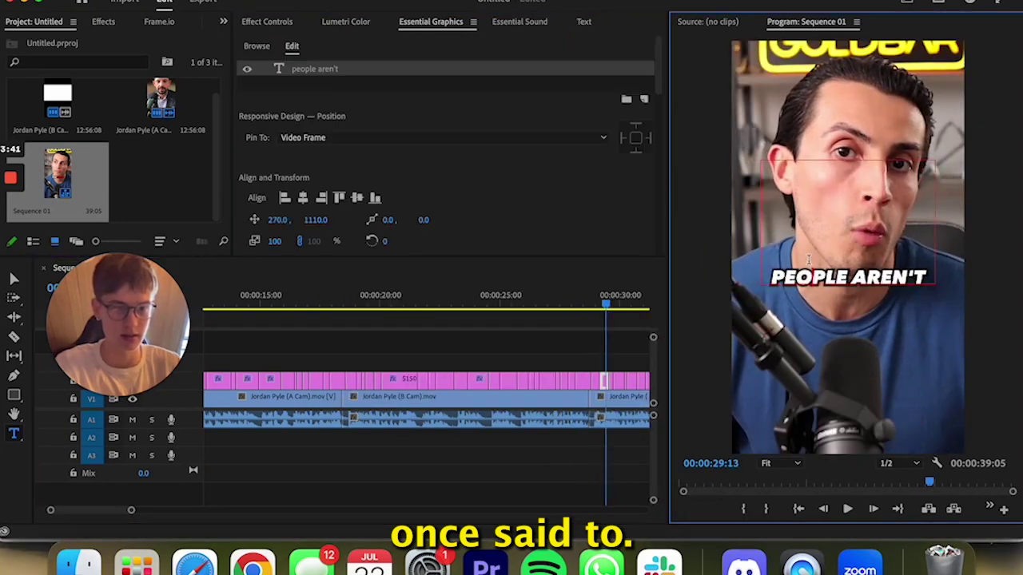
pyautogui.scroll(-5, 360, 160)
pyautogui.click(277, 133)
pyautogui.press('Return')
# Make COMES in the WHEN IT COMES caption red
pyautogui.click(630, 297)
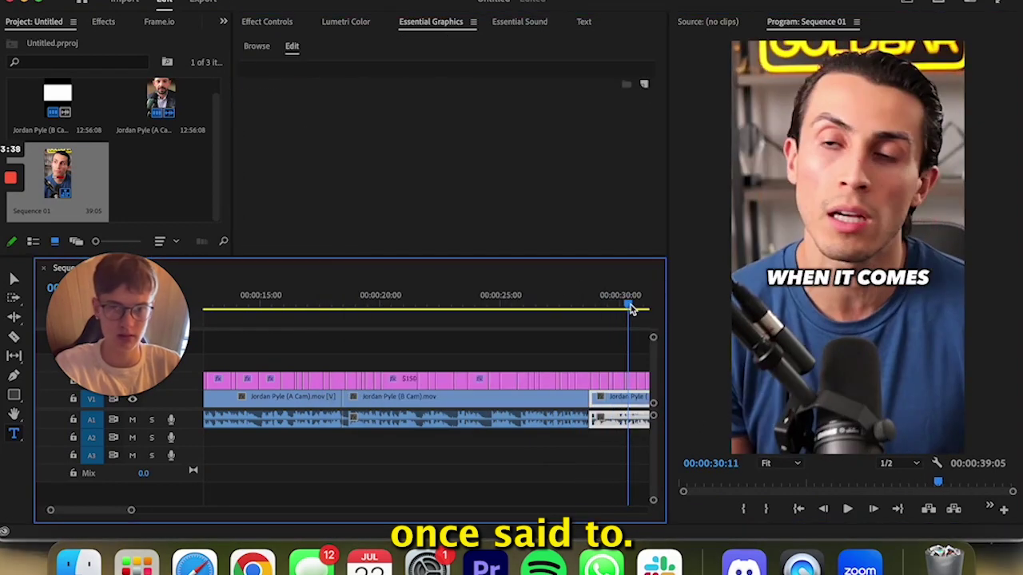
pyautogui.click(629, 380)
pyautogui.scroll(-5, 283, 160)
pyautogui.click(277, 133)
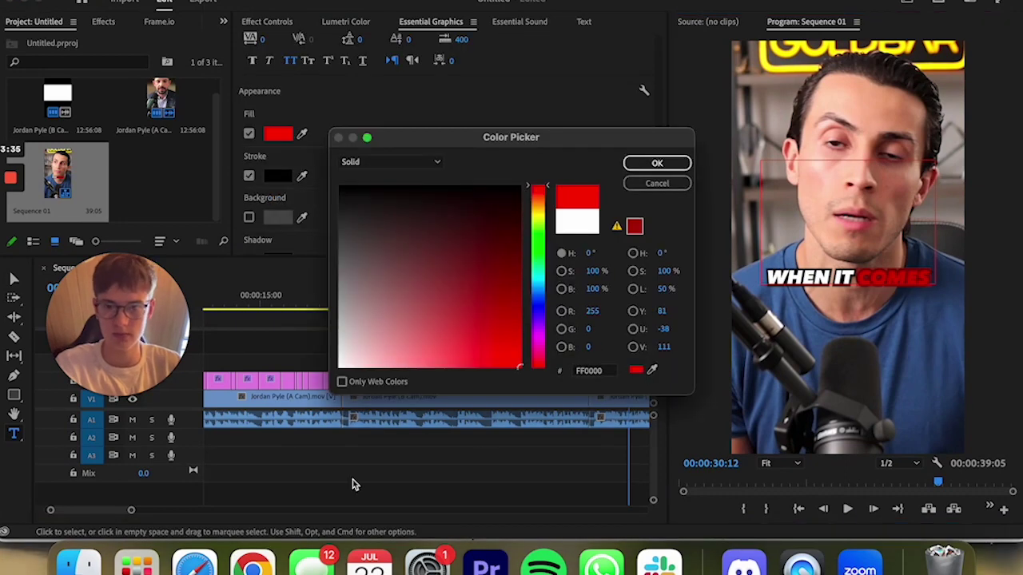
pyautogui.press('Return')
# Make the ASSISTANT caption's fill red
pyautogui.hscroll(5, 103, 509)
pyautogui.moveTo(347, 298); pyautogui.dragTo(381, 297)
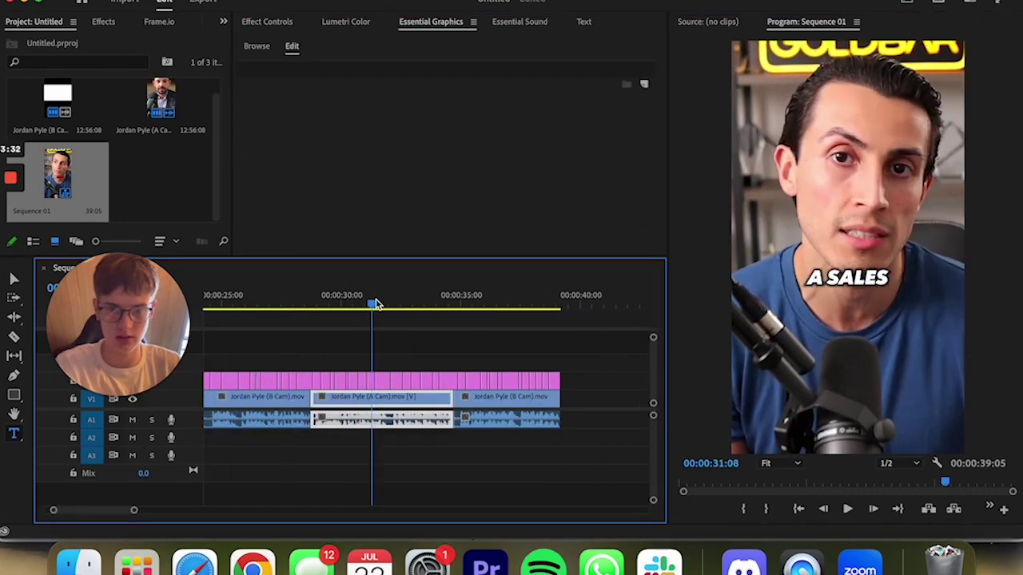
pyautogui.click(381, 380)
pyautogui.scroll(-4, 280, 199)
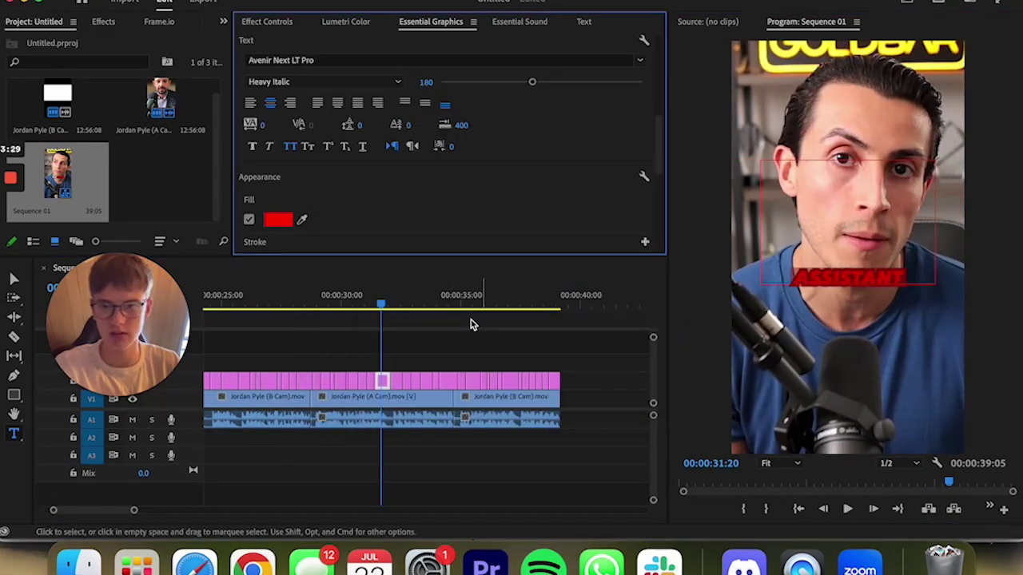
pyautogui.press('space')
pyautogui.press('space')
# Highlight the IN HIRING caption text and select the following caption clip
pyautogui.hotkey('ctrl', 'v')
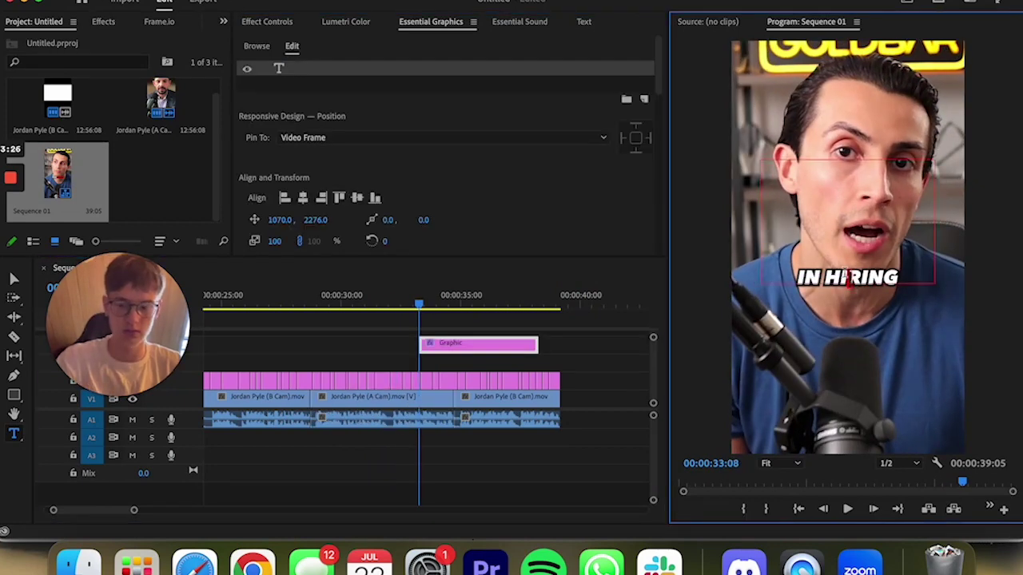
pyautogui.scroll(-5, 506, 236)
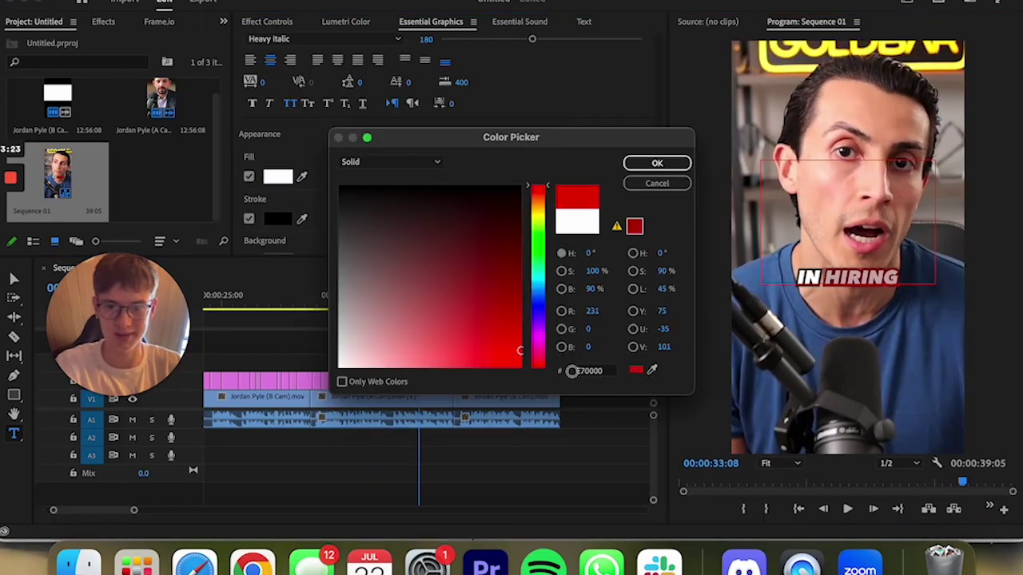
pyautogui.click(760, 273)
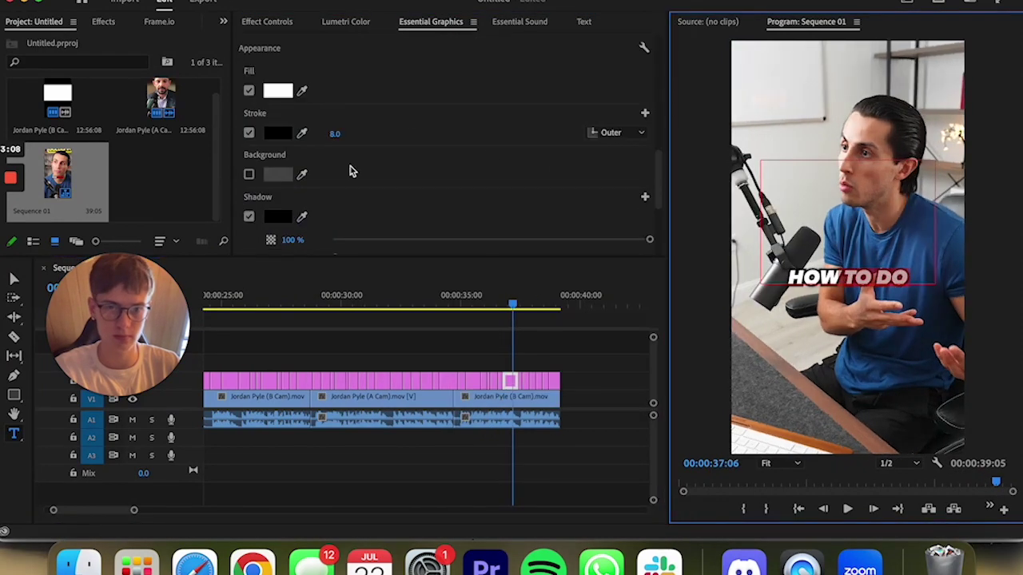
pyautogui.click(528, 306)
pyautogui.moveTo(532, 308); pyautogui.dragTo(535, 306)
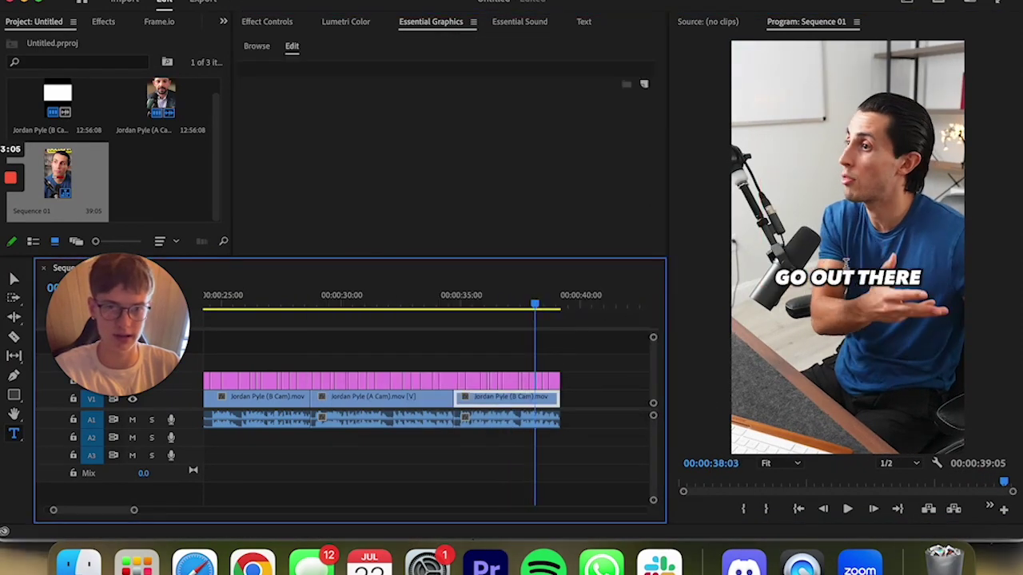
pyautogui.click(532, 381)
# Scrub the playhead back to preview the sequence's opening seconds
pyautogui.scroll(-5, 319, 160)
pyautogui.scroll(-5, 285, 151)
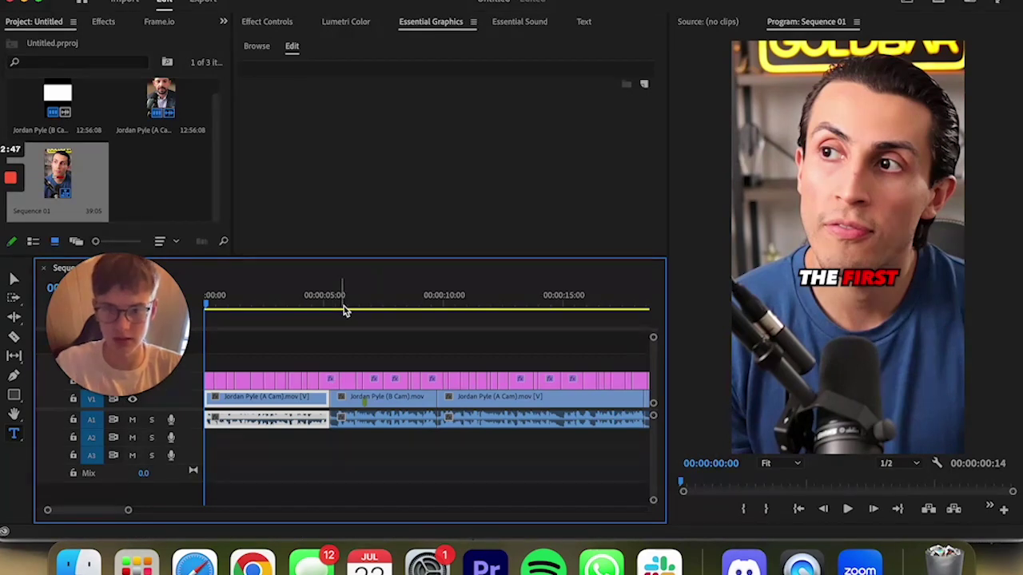
pyautogui.moveTo(344, 310); pyautogui.dragTo(368, 310)
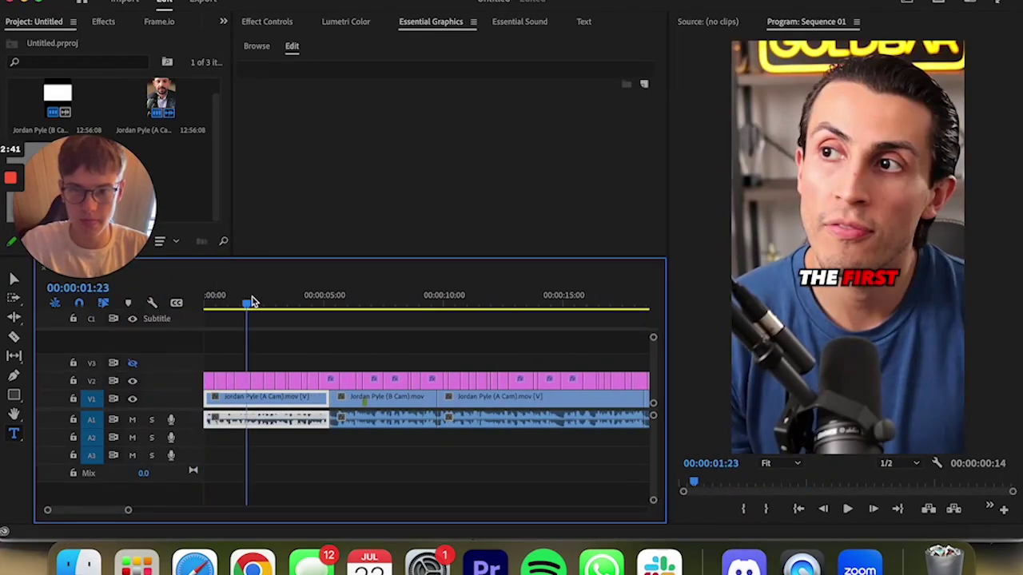
# Open the Effects Adobe folder on the Desktop
pyautogui.click(356, 170)
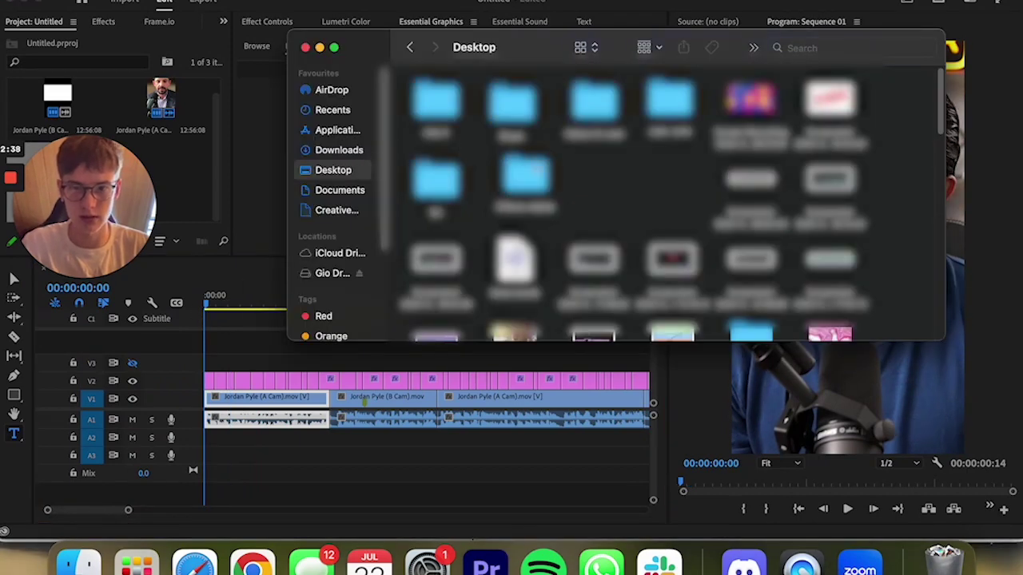
pyautogui.doubleClick(535, 136)
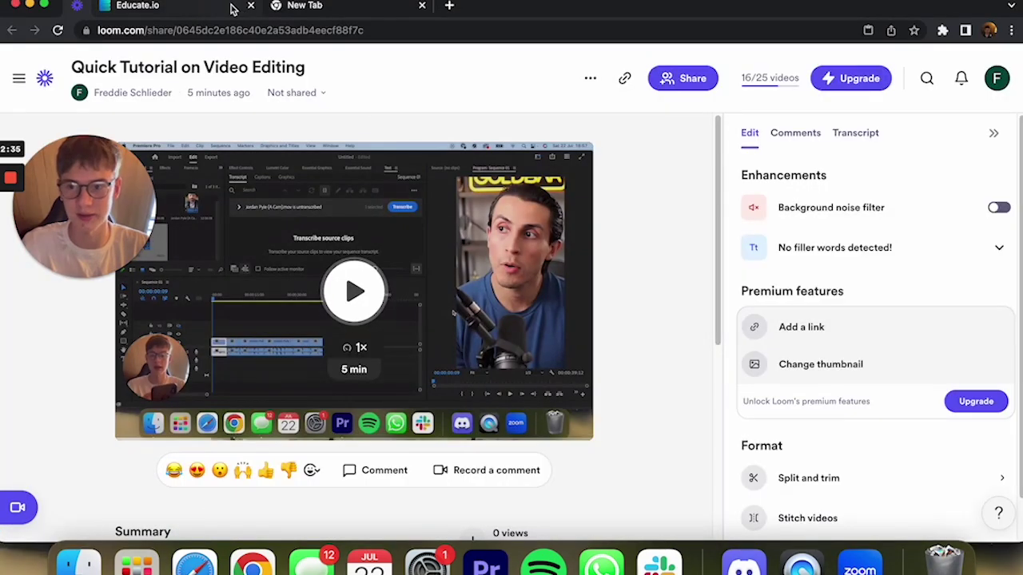
pyautogui.click(396, 10)
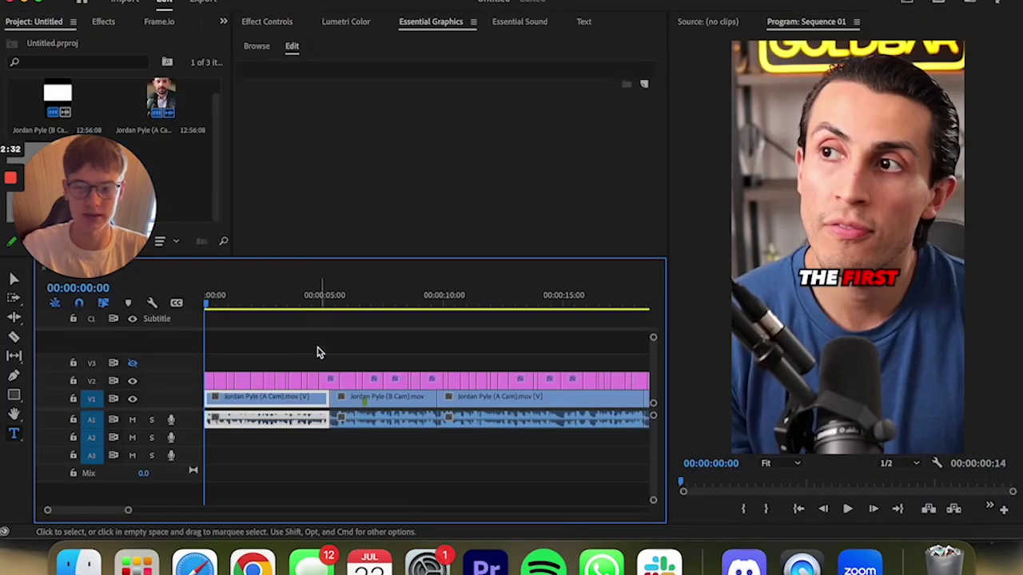
# Place Overlay Light Leaks at the sequence start on V3, trimmed short, scale 260, Screen blend
pyautogui.moveTo(625, 195); pyautogui.dragTo(216, 363)
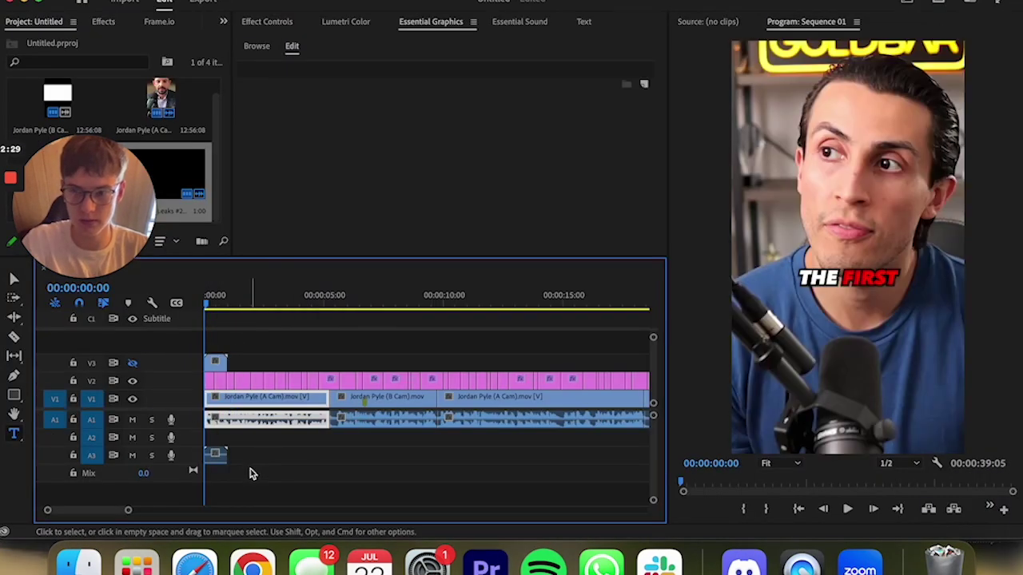
pyautogui.moveTo(131, 512); pyautogui.dragTo(65, 511)
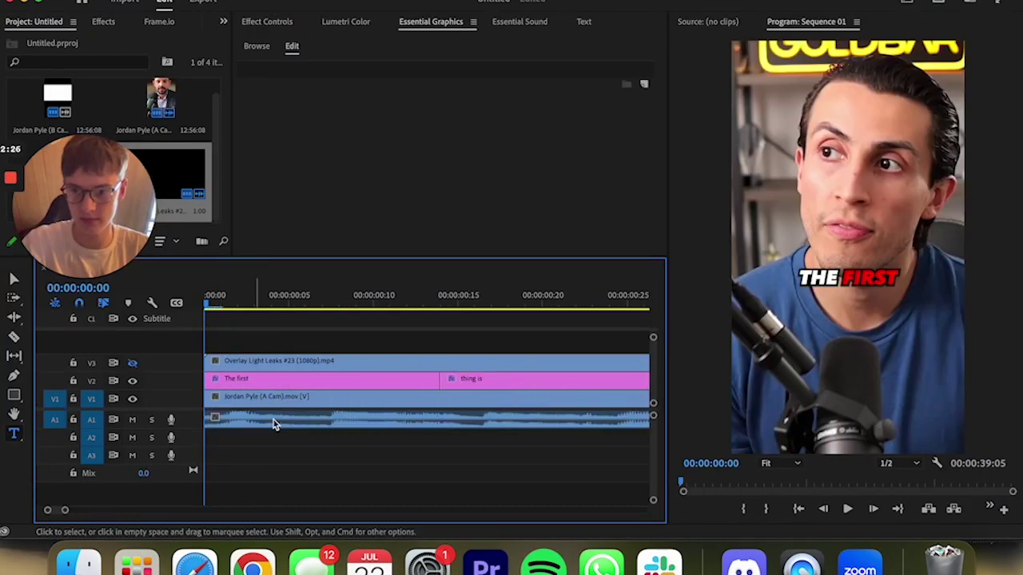
pyautogui.moveTo(214, 364)
pyautogui.mouseDown()
pyautogui.moveTo(431, 364)
pyautogui.moveTo(226, 363)
pyautogui.mouseUp()
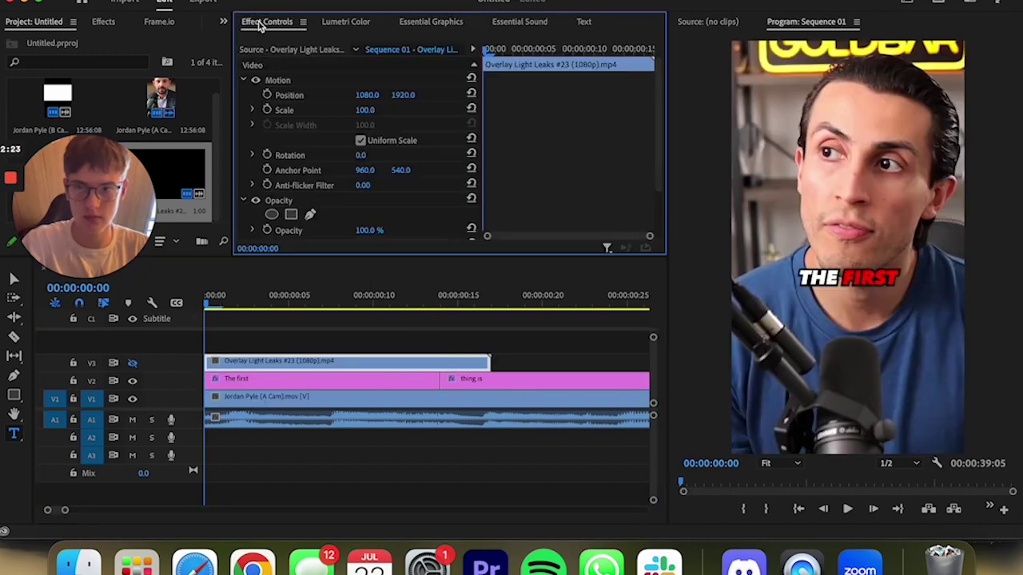
pyautogui.click(160, 344)
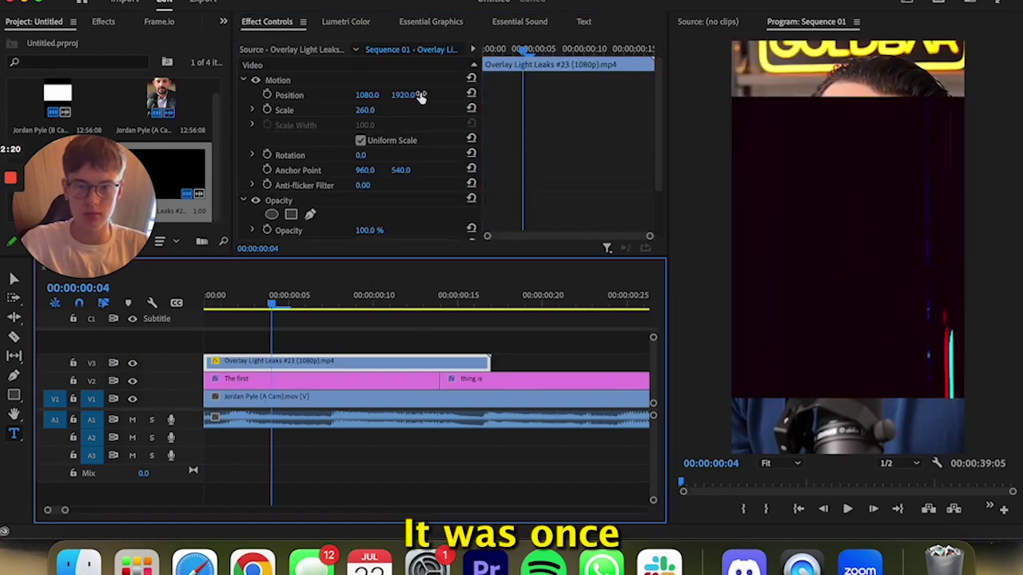
pyautogui.scroll(-3, 376, 176)
pyautogui.click(399, 186)
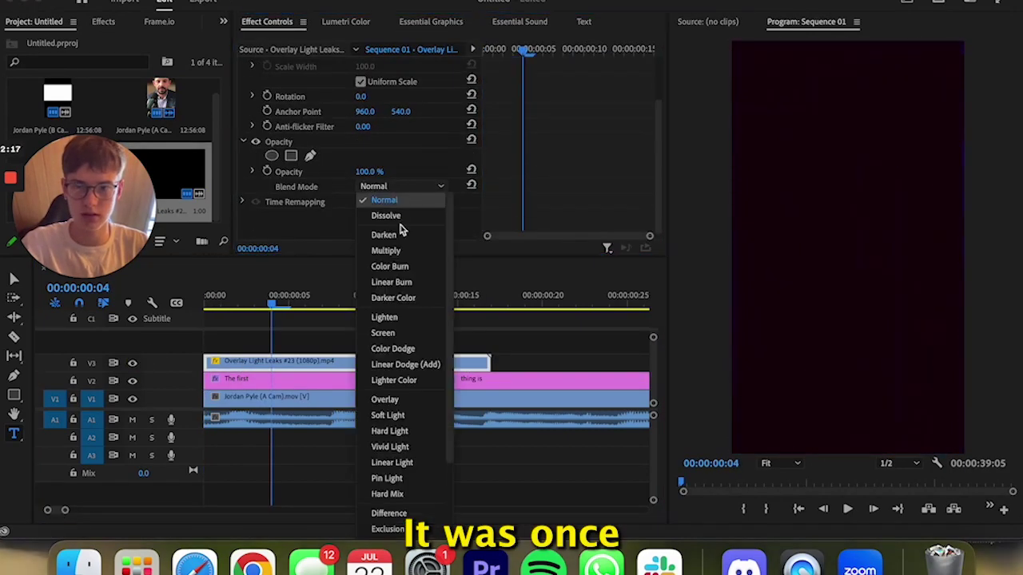
pyautogui.click(389, 334)
# Add the camera shutter sound on A2 under the opening and cut off its unwanted end
pyautogui.moveTo(444, 231); pyautogui.dragTo(418, 449)
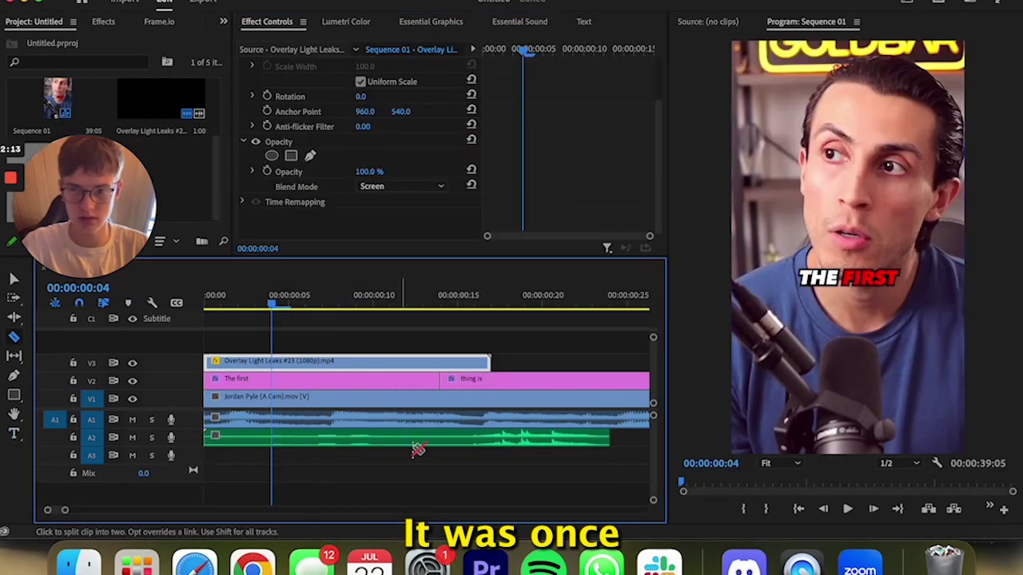
pyautogui.click(418, 449)
pyautogui.press('v')
pyautogui.click(511, 439)
pyautogui.press('Delete')
# Apply the SCALE DOWN +++ preset to the main video clip
pyautogui.press('space')
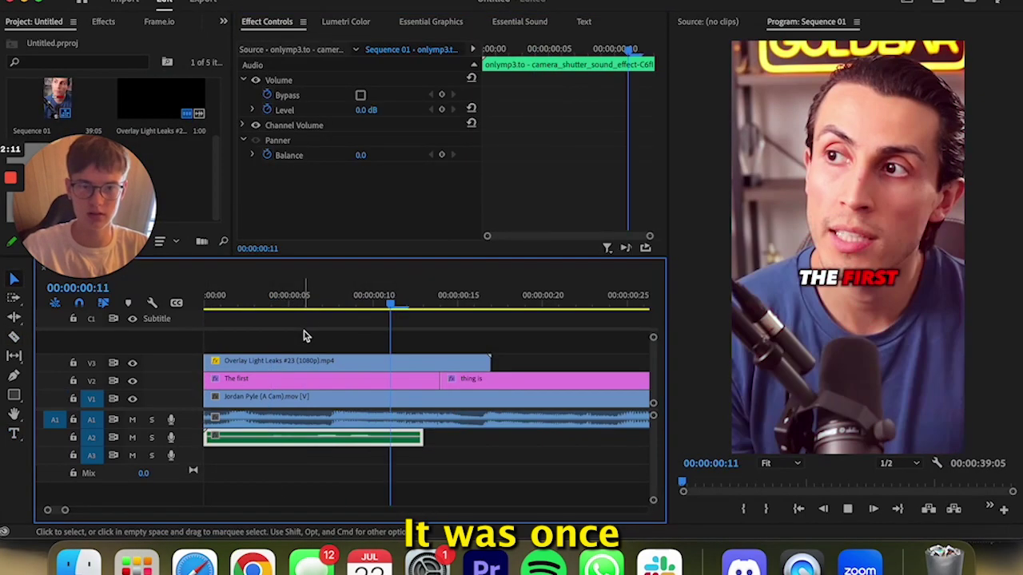
pyautogui.click(494, 403)
pyautogui.moveTo(65, 511); pyautogui.dragTo(79, 511)
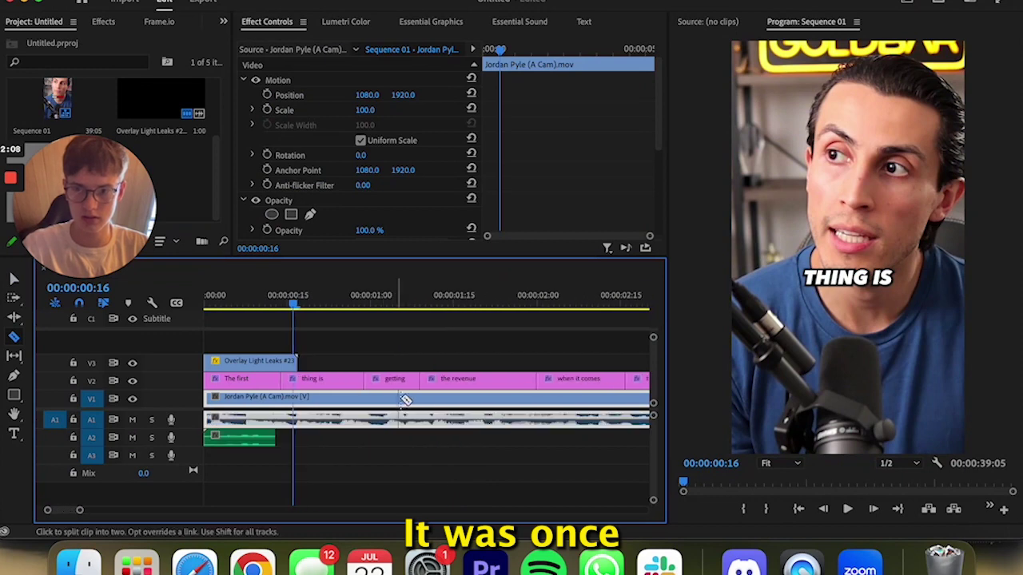
pyautogui.hotkey('shift', '7')
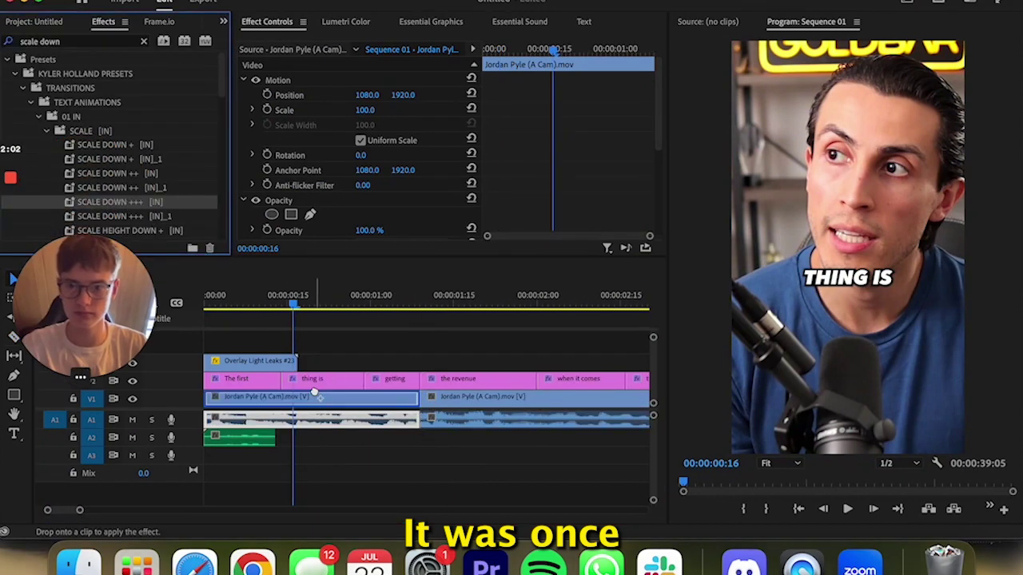
pyautogui.moveTo(317, 397); pyautogui.dragTo(317, 396)
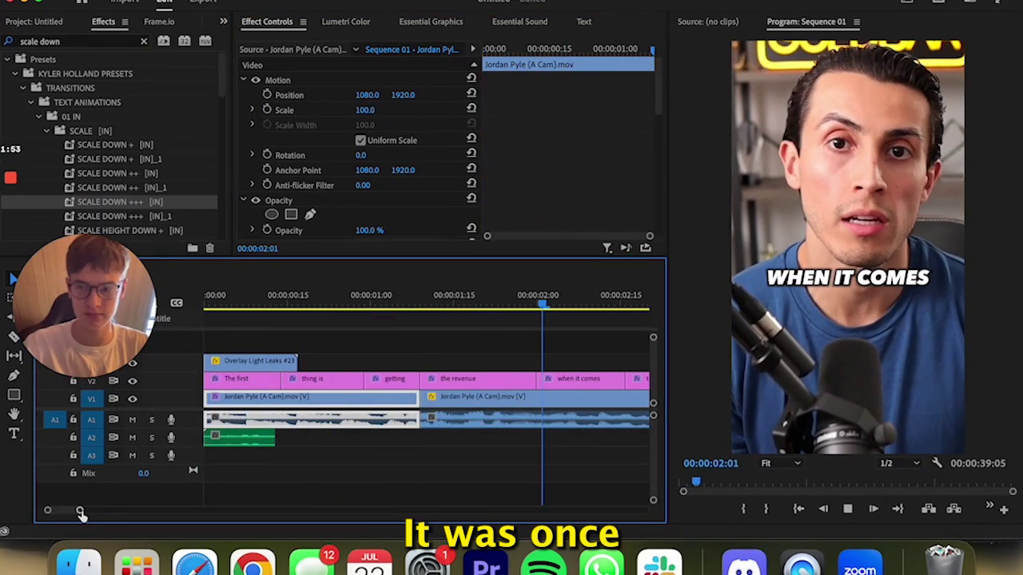
pyautogui.moveTo(79, 510); pyautogui.dragTo(113, 510)
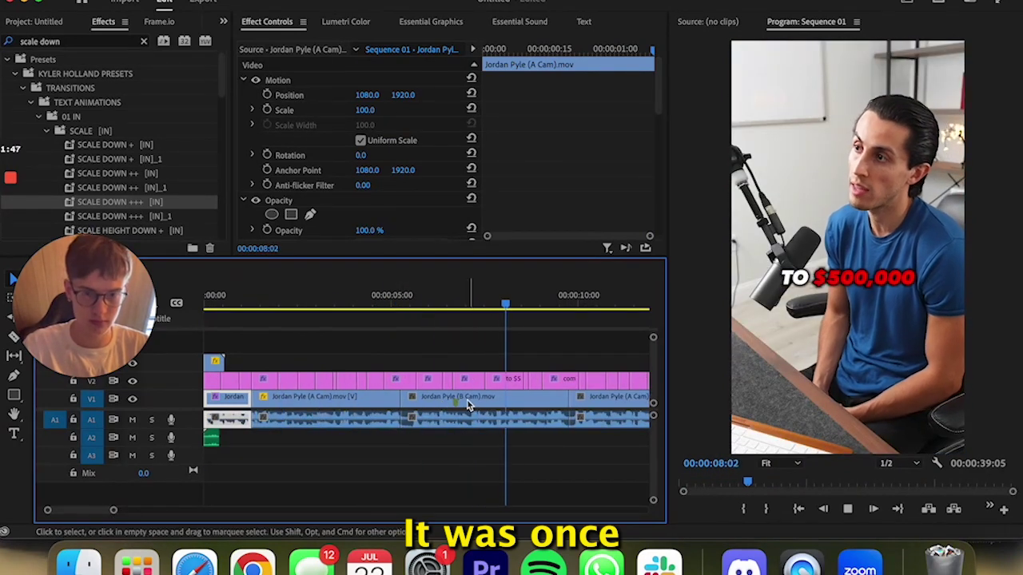
# Split the talking-head footage at 00:00:09:24 with the Razor tool
pyautogui.press('space')
pyautogui.press('c')
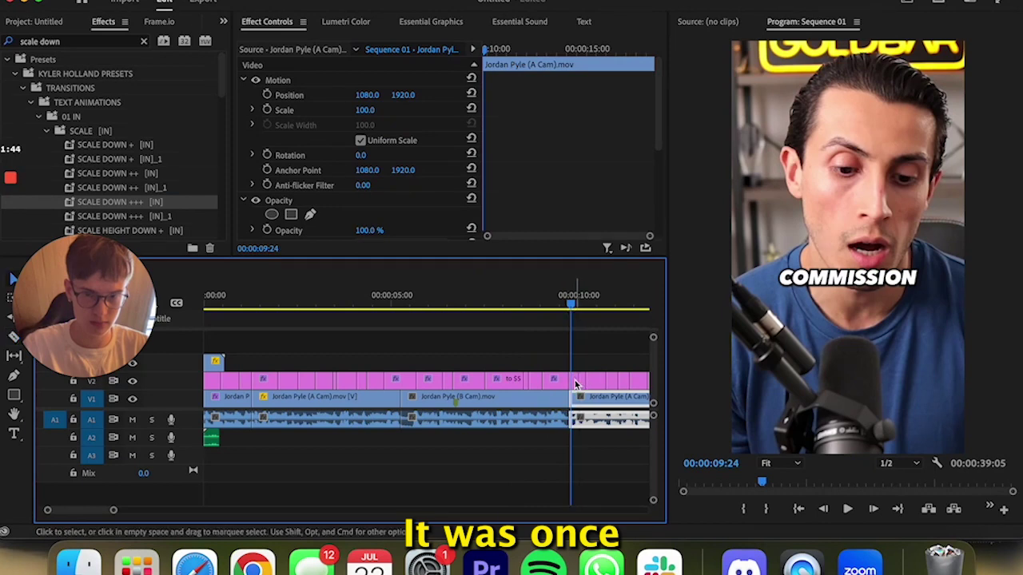
pyautogui.click(574, 384)
# Place Overlay_21.mp4 on V3 at the 9:24 cut, scaled to fill the frame, with Screen blending
pyautogui.click(78, 563)
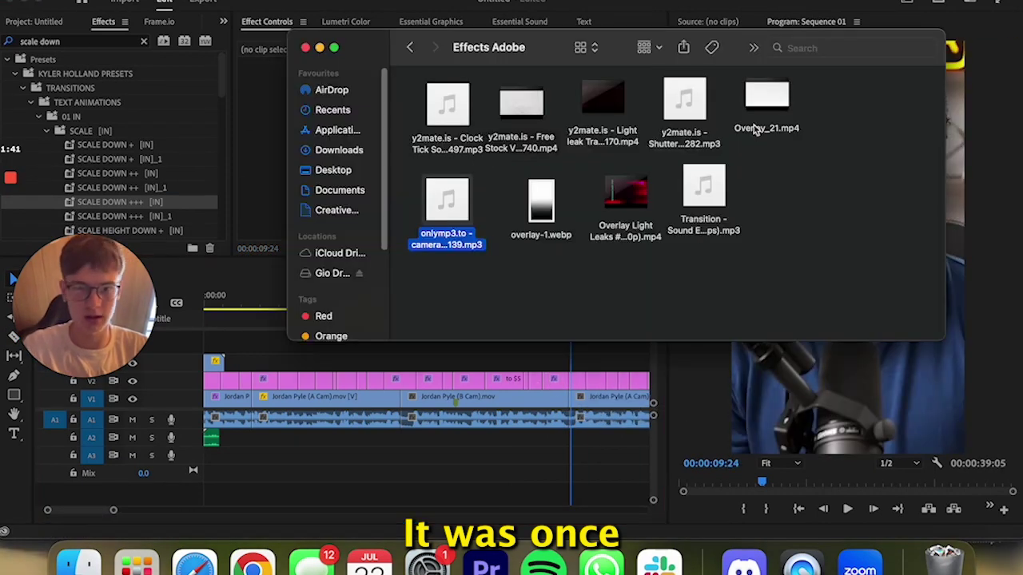
pyautogui.moveTo(756, 130)
pyautogui.mouseDown()
pyautogui.moveTo(552, 376)
pyautogui.moveTo(560, 361)
pyautogui.moveTo(575, 445)
pyautogui.mouseUp()
pyautogui.click(547, 295)
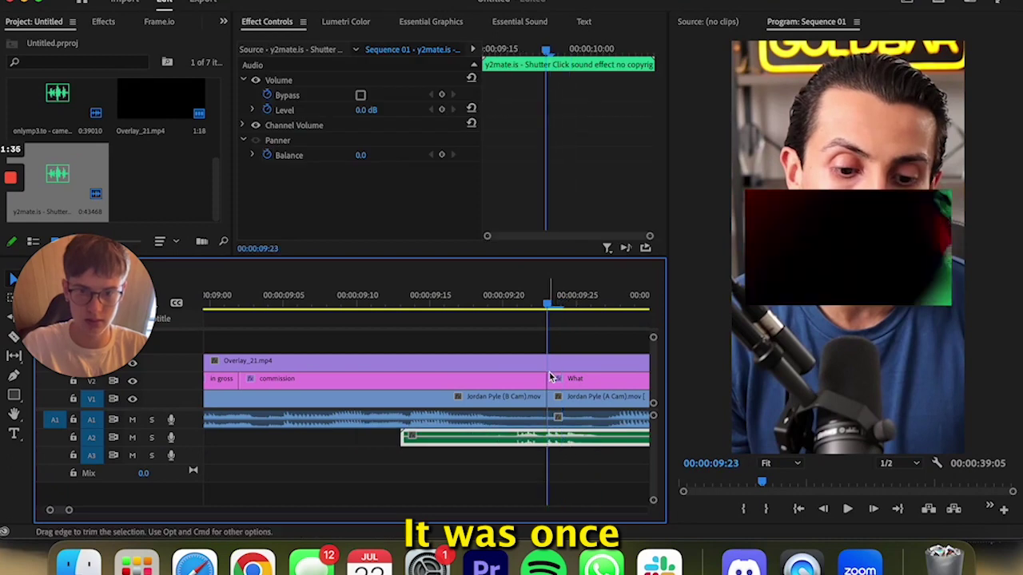
pyautogui.click(496, 360)
pyautogui.moveTo(364, 109); pyautogui.dragTo(416, 110)
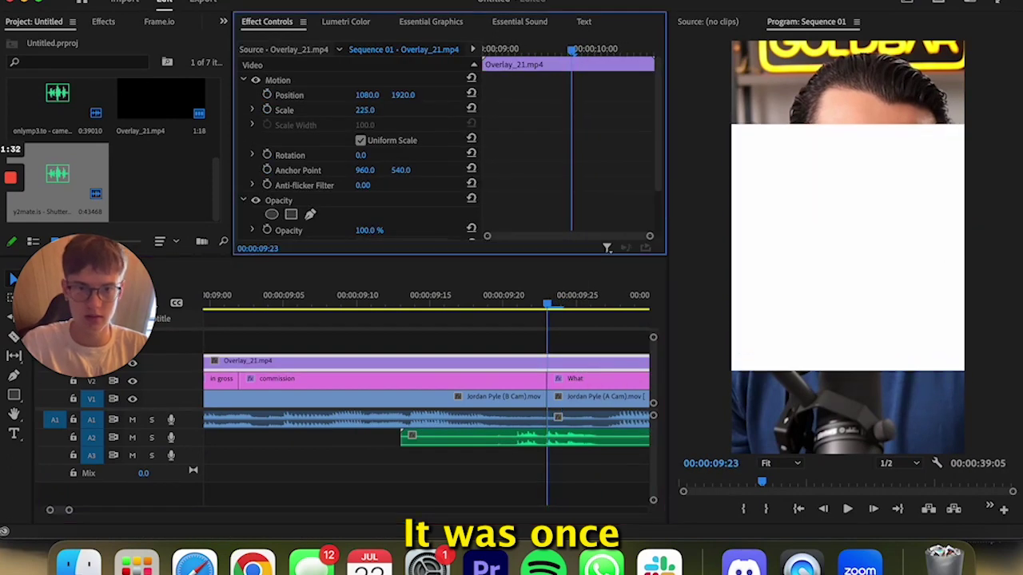
pyautogui.scroll(-2, 383, 159)
pyautogui.click(399, 186)
pyautogui.click(387, 334)
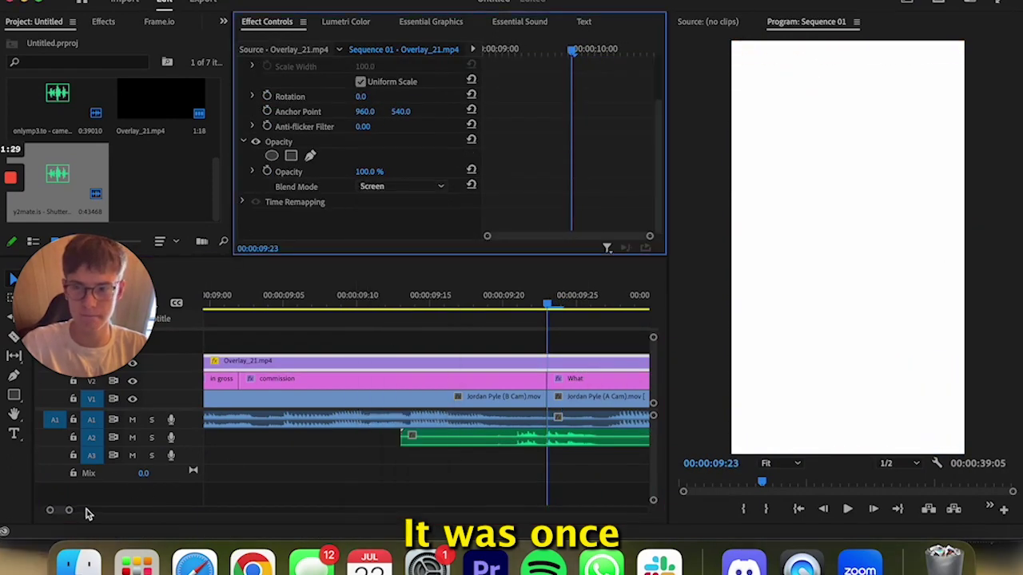
# Select the shutter sound clip, then the A Cam clip at 00:00:10:08
pyautogui.press('-')
pyautogui.press('-')
pyautogui.press('-')
pyautogui.click(403, 439)
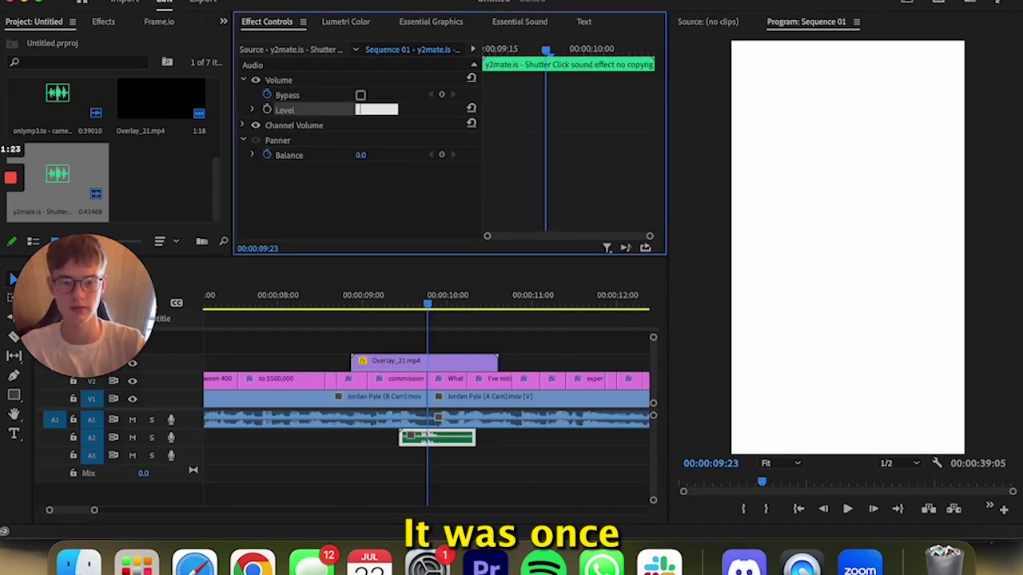
pyautogui.click(480, 397)
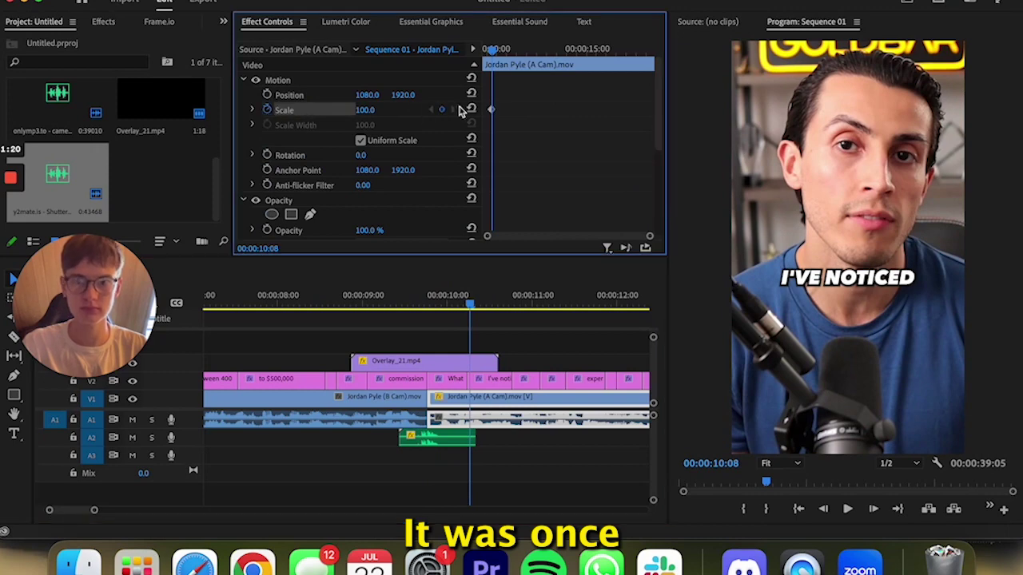
# Keyframe the A Cam clip's scale from 110 to 100 and preview the zoom
pyautogui.write('110')
pyautogui.press('Return')
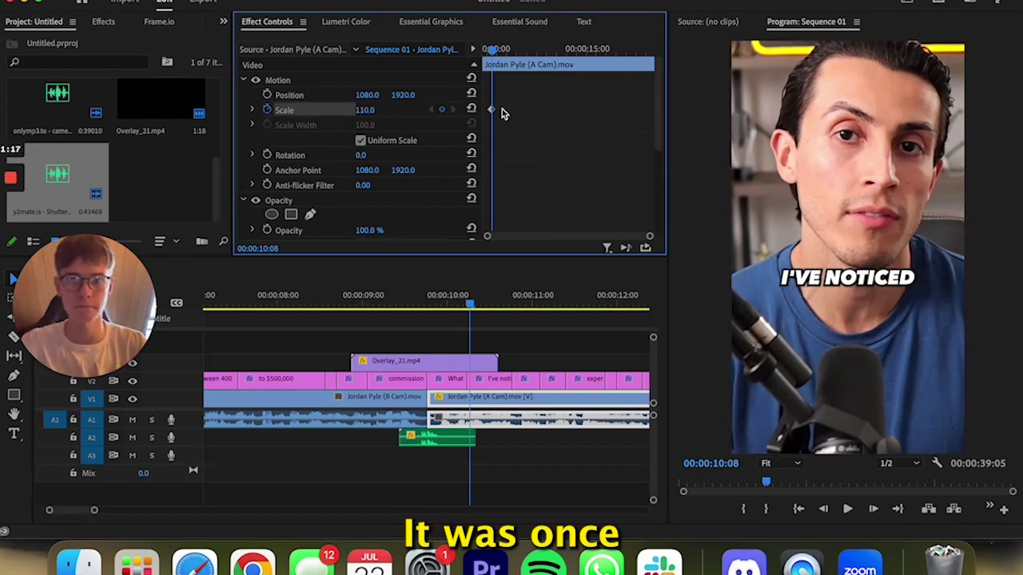
pyautogui.write('0')
pyautogui.press('Return')
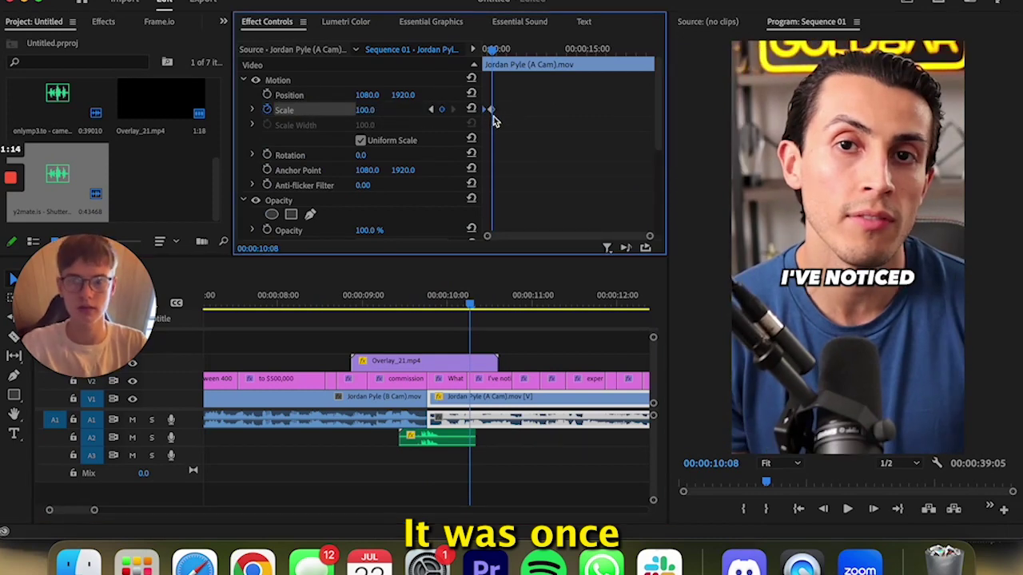
pyautogui.press('space')
# Keyframe the B Cam shot's scale to 105 and preview the push-in
pyautogui.moveTo(94, 509); pyautogui.dragTo(130, 509)
pyautogui.click(560, 303)
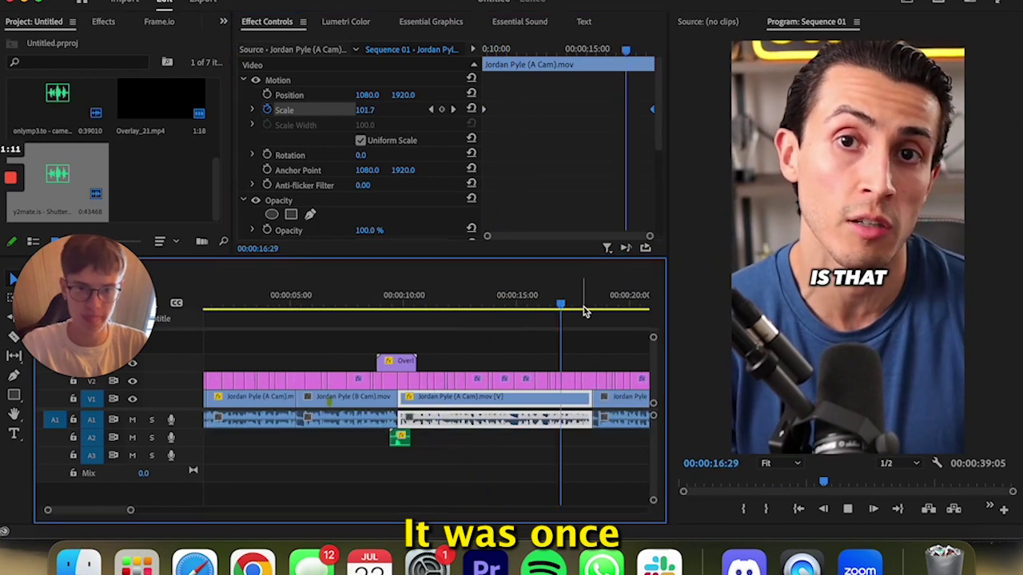
pyautogui.click(588, 305)
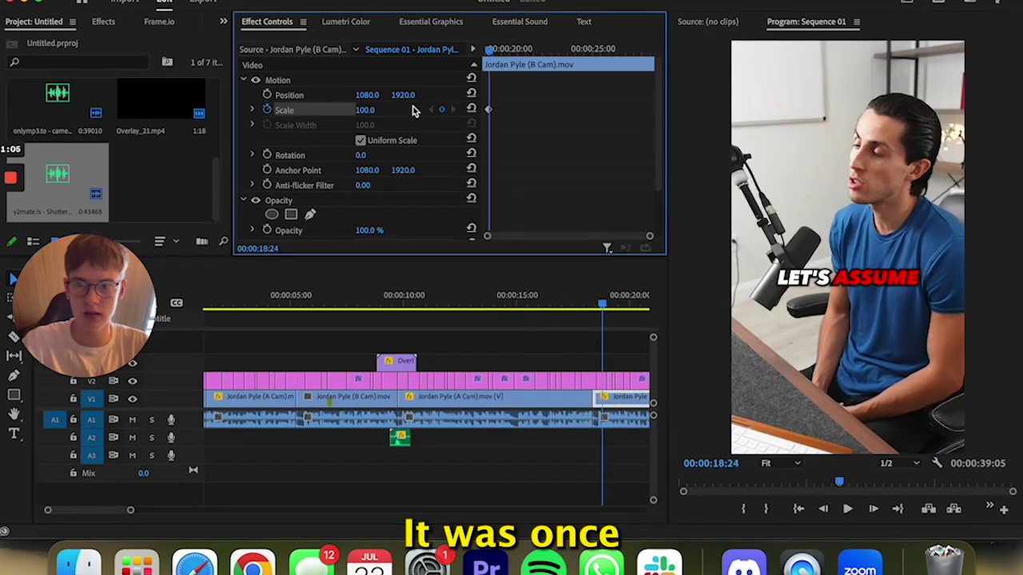
pyautogui.write('105')
pyautogui.press('Return')
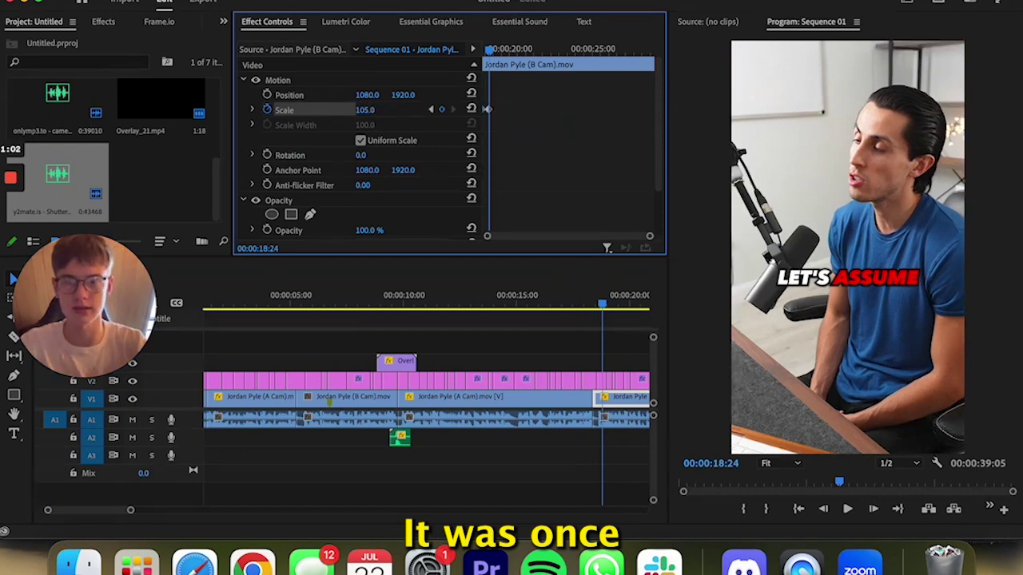
pyautogui.press('space')
pyautogui.scroll(-3, 467, 377)
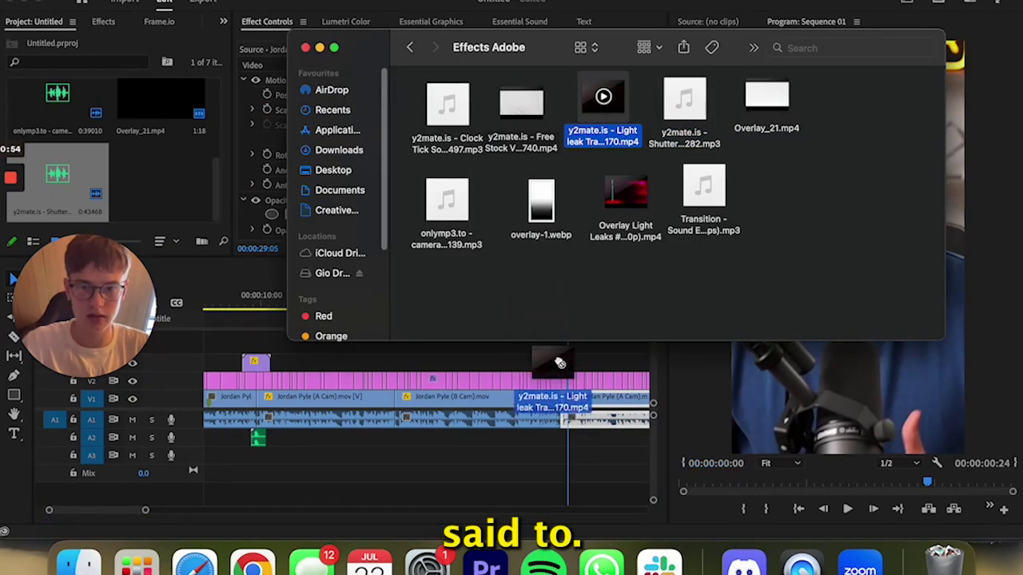
# Add the light leak and shutter sound at 28:22, delete the leak's audio, and align the shutter
pyautogui.moveTo(559, 363); pyautogui.dragTo(561, 365)
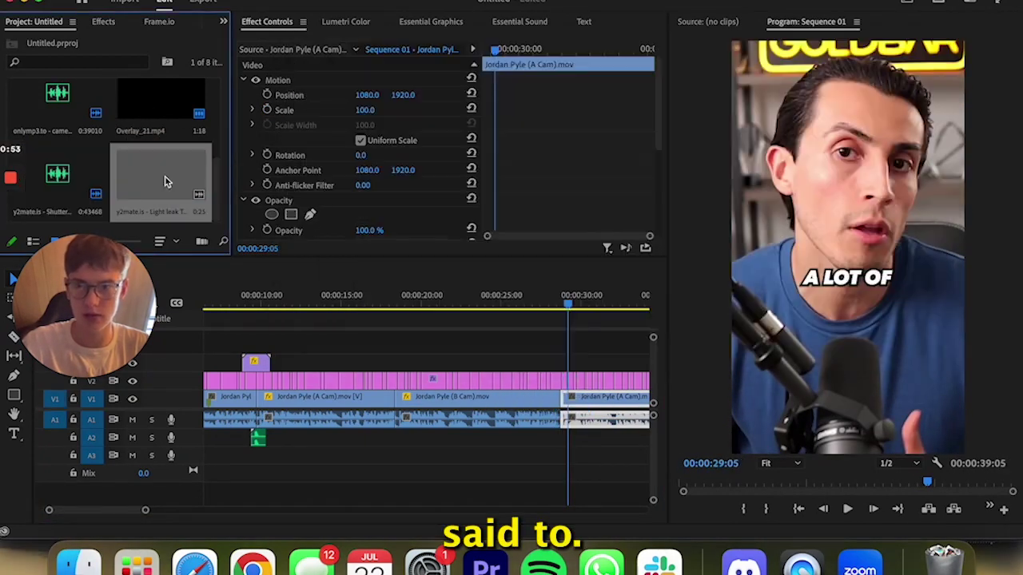
pyautogui.moveTo(452, 244); pyautogui.dragTo(593, 465)
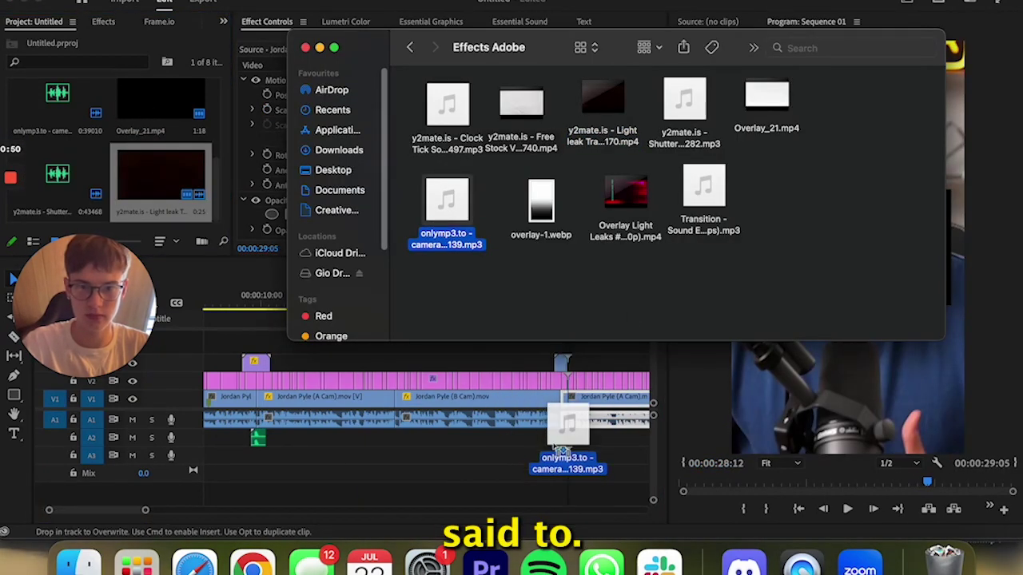
pyautogui.click(580, 477)
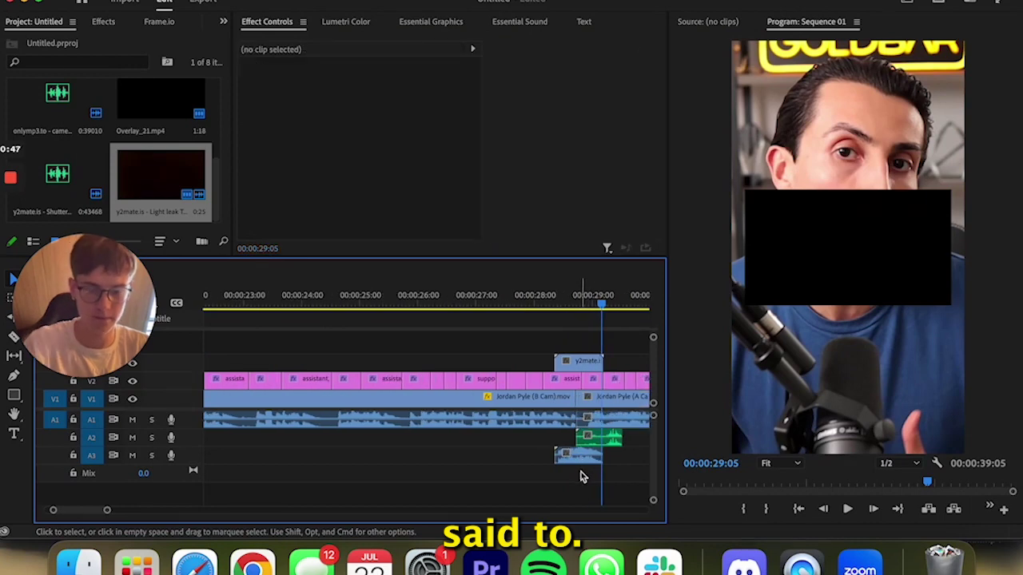
pyautogui.click(582, 466)
pyautogui.press('Delete')
pyautogui.click(580, 301)
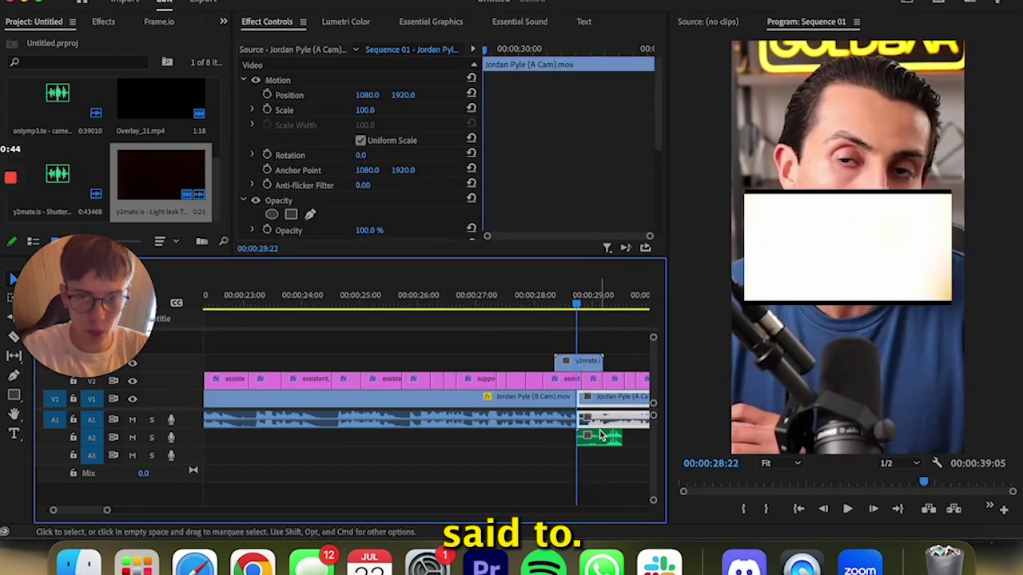
pyautogui.moveTo(601, 435)
pyautogui.mouseDown()
pyautogui.moveTo(580, 448)
pyautogui.moveTo(581, 439)
pyautogui.mouseUp()
# Enlarge the light leak to fill the frame and change its blend mode
pyautogui.click(578, 361)
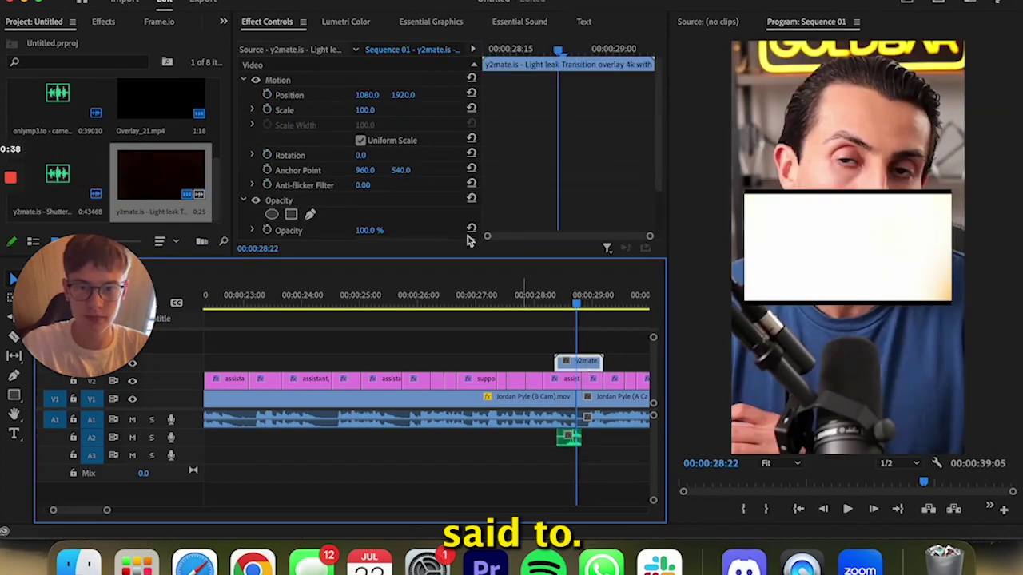
pyautogui.moveTo(364, 109); pyautogui.dragTo(375, 98)
pyautogui.scroll(-3, 360, 160)
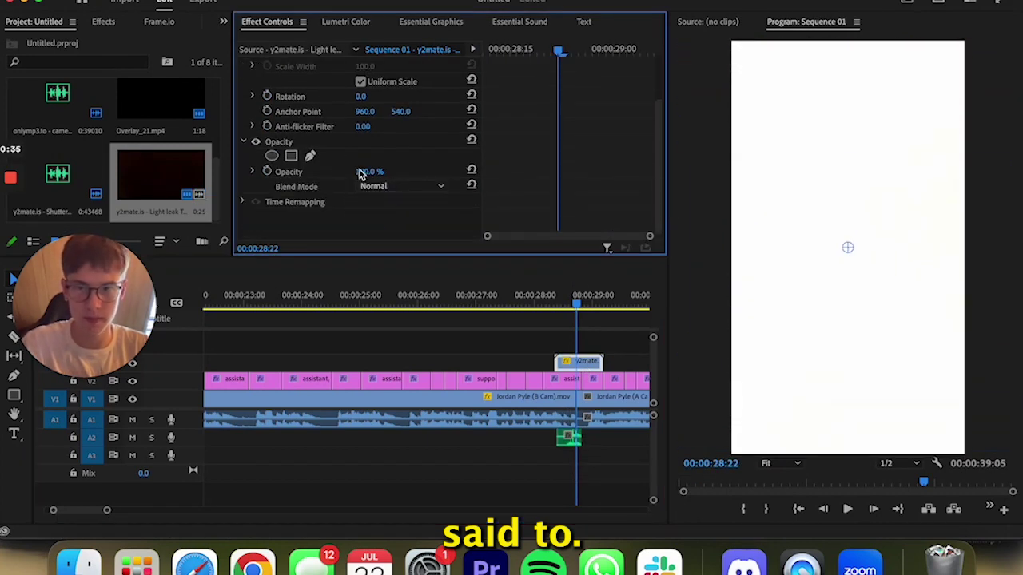
pyautogui.click(368, 184)
pyautogui.click(383, 323)
pyautogui.click(568, 437)
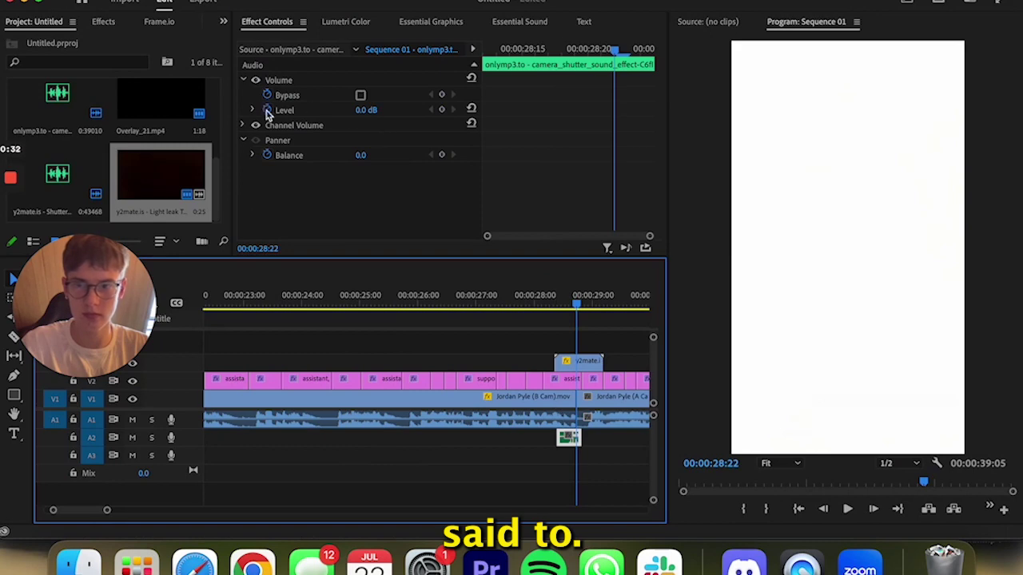
pyautogui.click(592, 400)
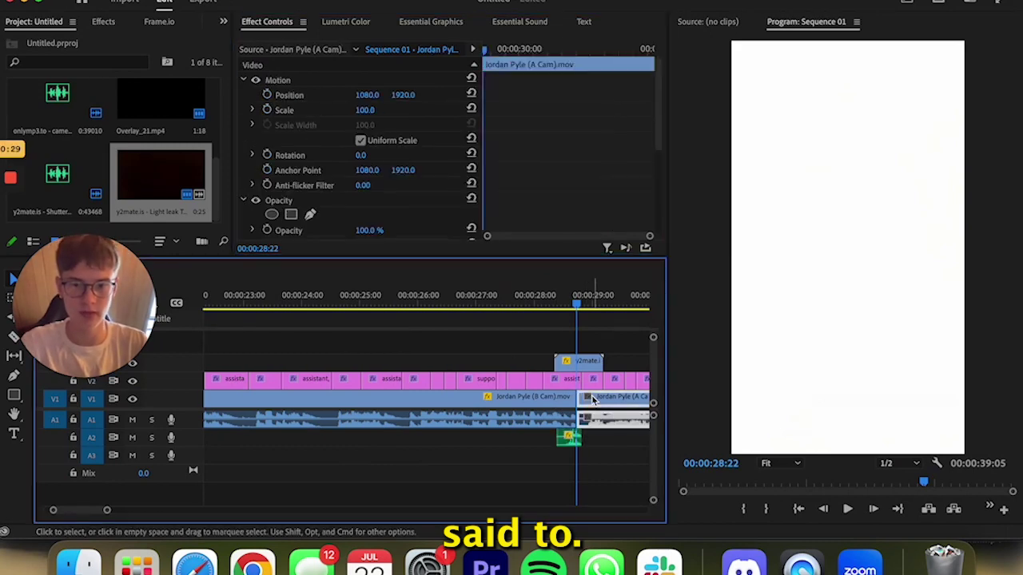
# Keyframe 110 scale on the post-cut A Cam shot and the closing B Cam shot, previewing each
pyautogui.press('Return')
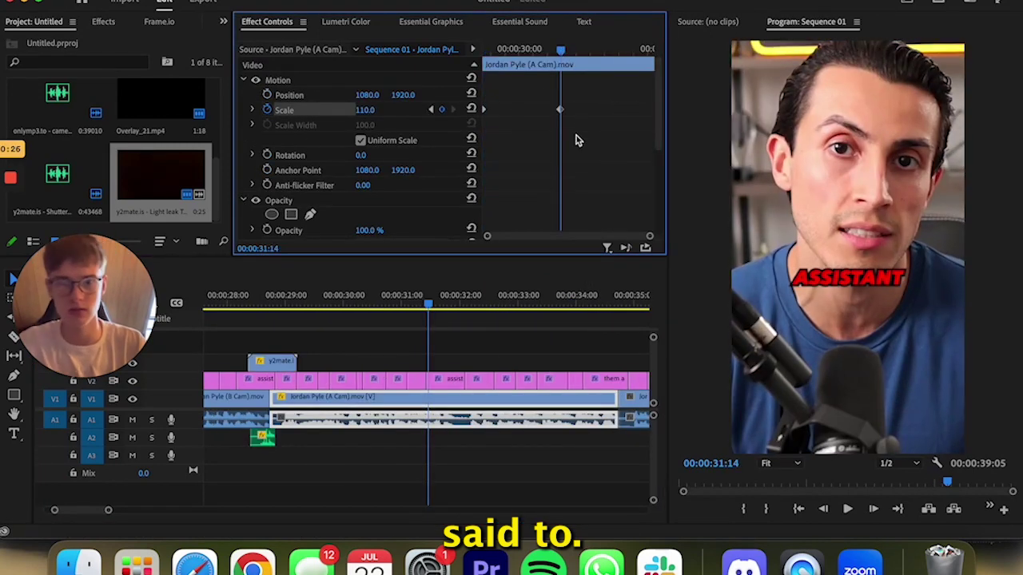
pyautogui.press('space')
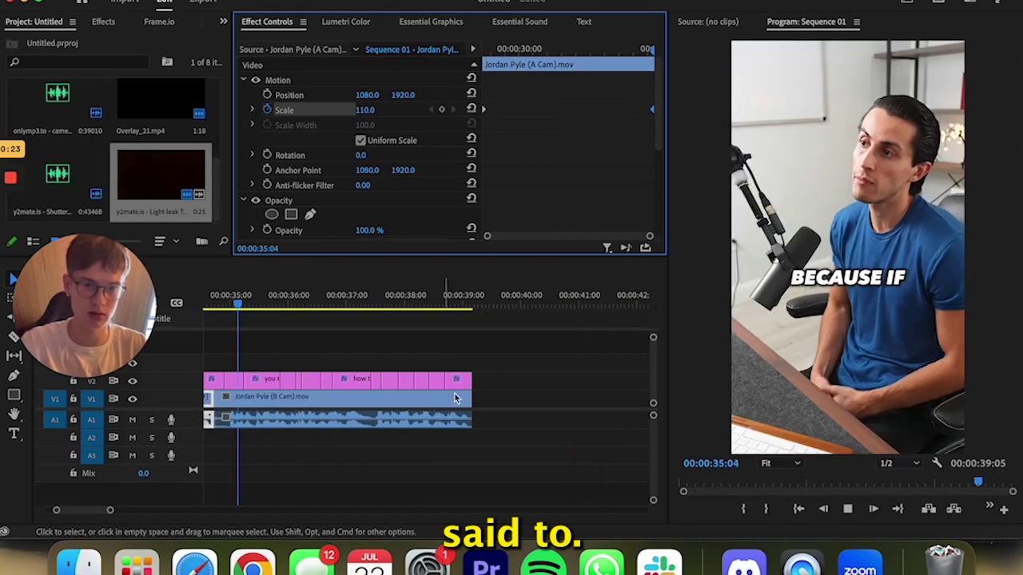
pyautogui.click(385, 397)
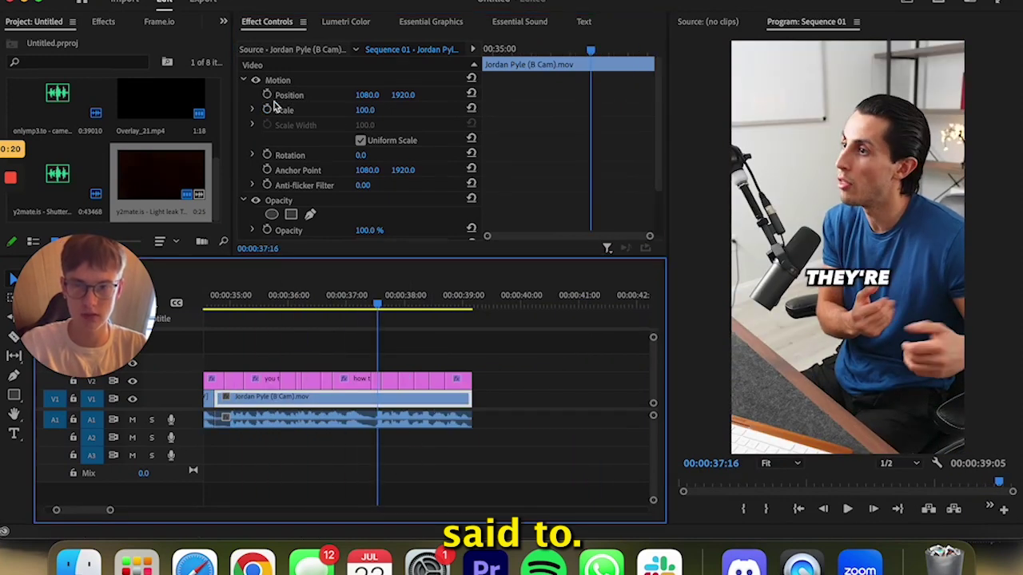
pyautogui.write('110')
pyautogui.press('Return')
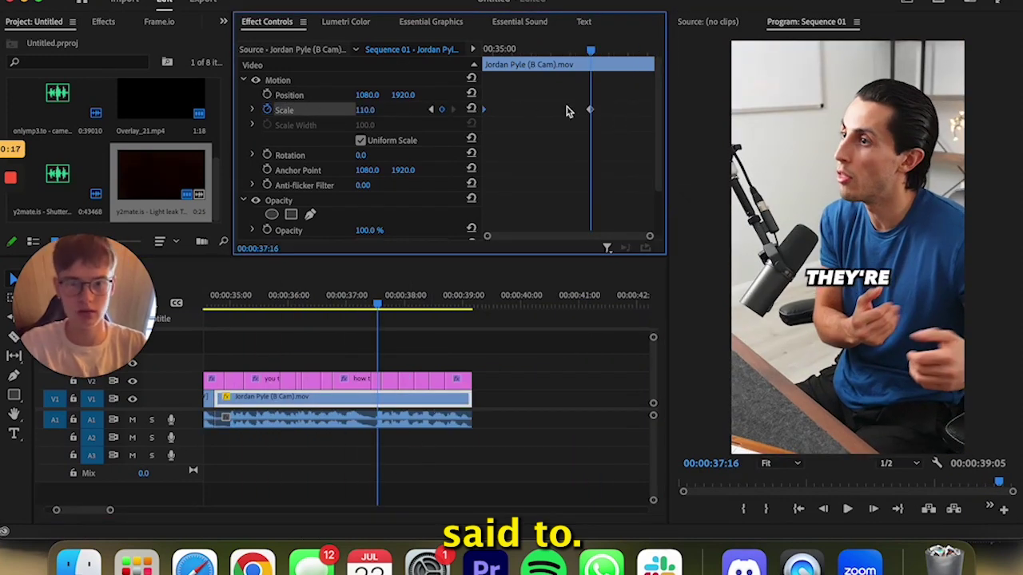
pyautogui.press('space')
pyautogui.click(506, 365)
pyautogui.press('space')
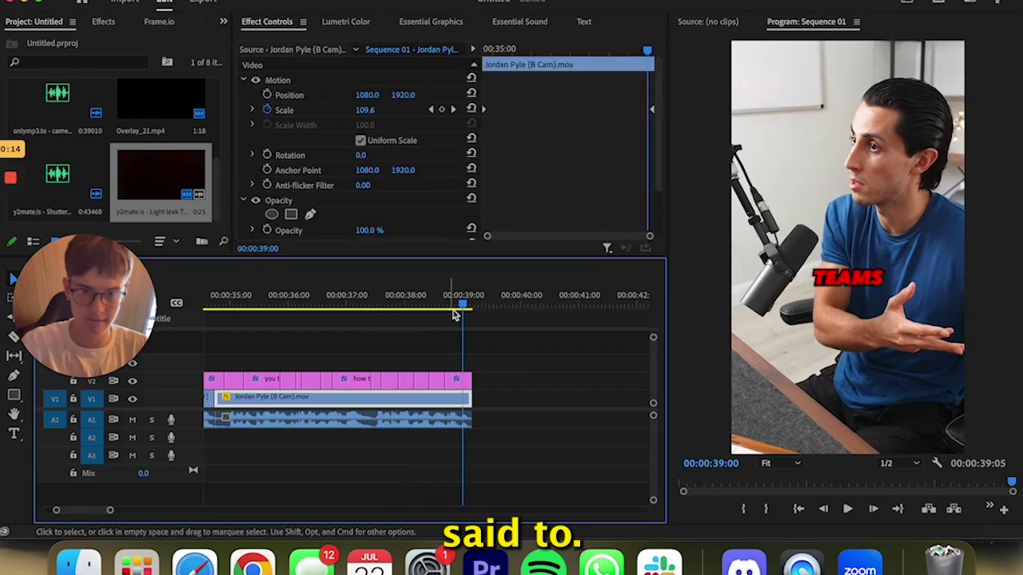
# Apply the SCALE UP +++ zoom preset to the clip
pyautogui.rightClick(464, 381)
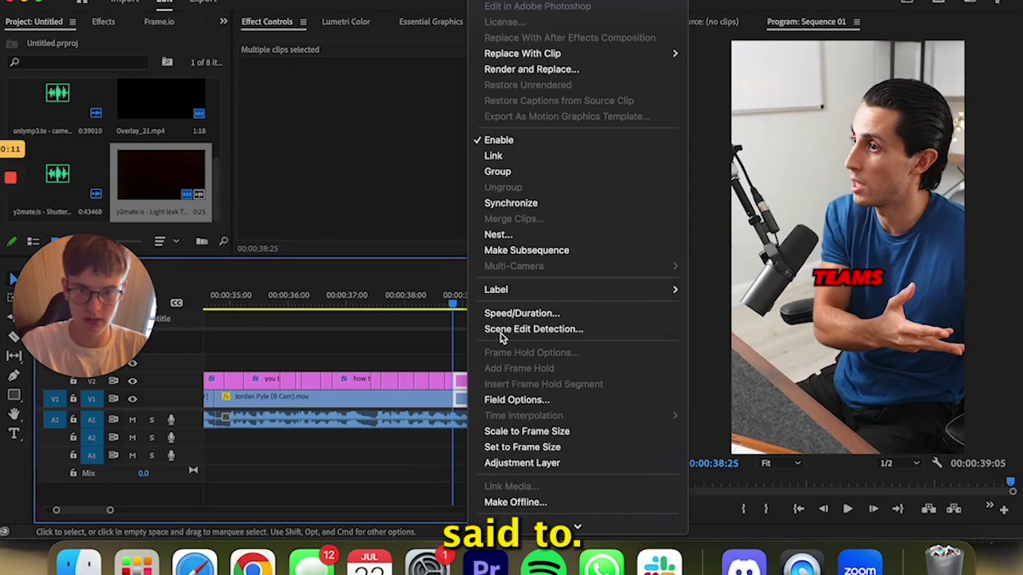
pyautogui.click(104, 23)
pyautogui.write('cale up')
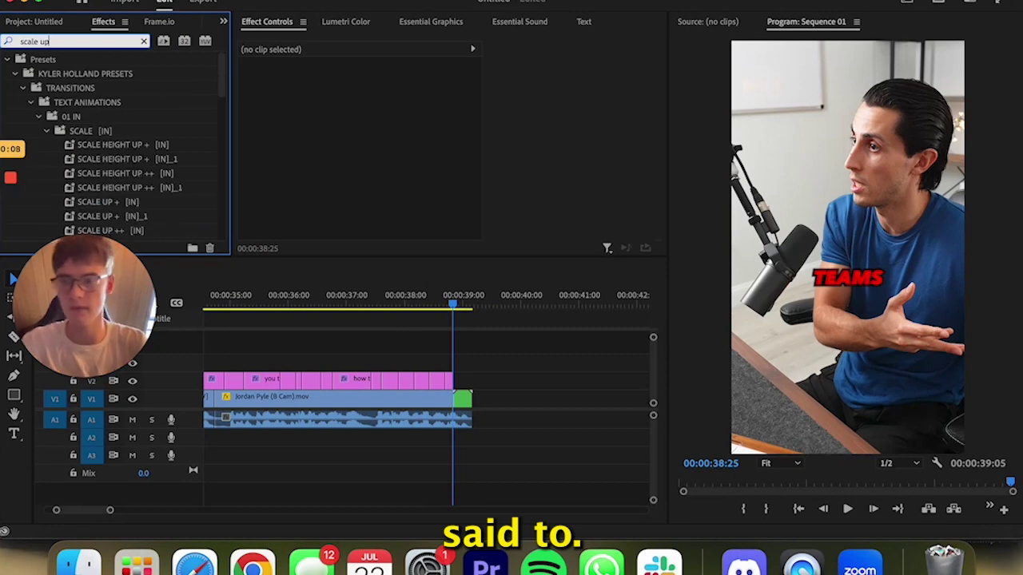
pyautogui.scroll(-3, 152, 160)
pyautogui.scroll(-2, 152, 192)
pyautogui.scroll(-2, 152, 192)
pyautogui.moveTo(116, 203); pyautogui.dragTo(473, 389)
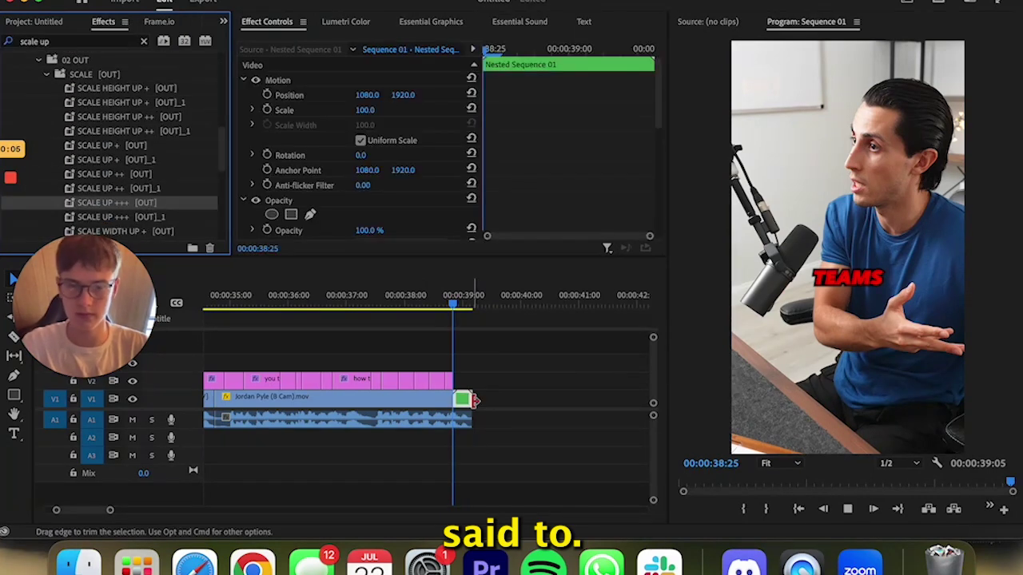
pyautogui.moveTo(131, 514); pyautogui.dragTo(224, 510)
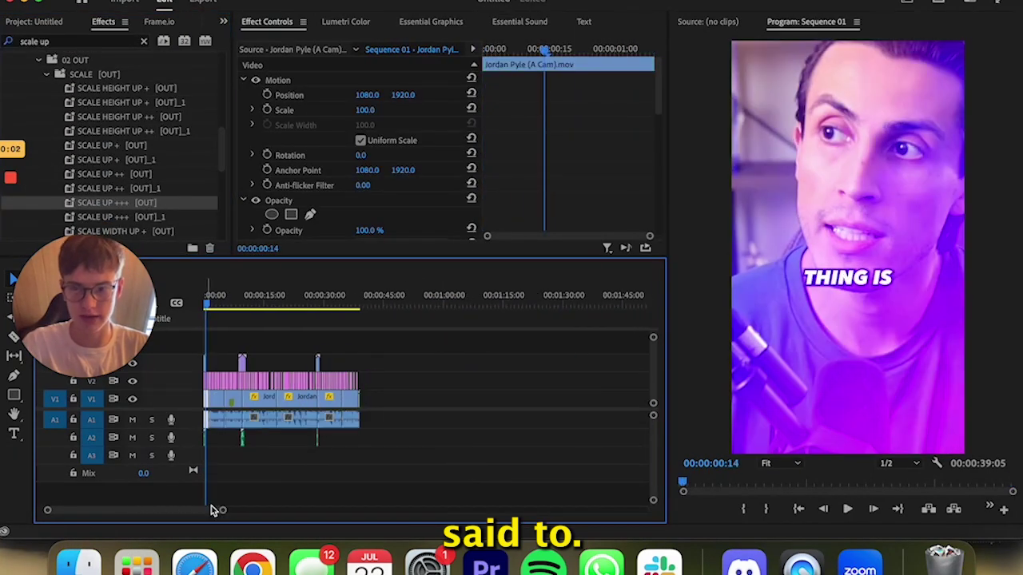
# Marquee-select the two short clips and lift them onto a new top video track
pyautogui.moveTo(340, 360); pyautogui.dragTo(337, 363)
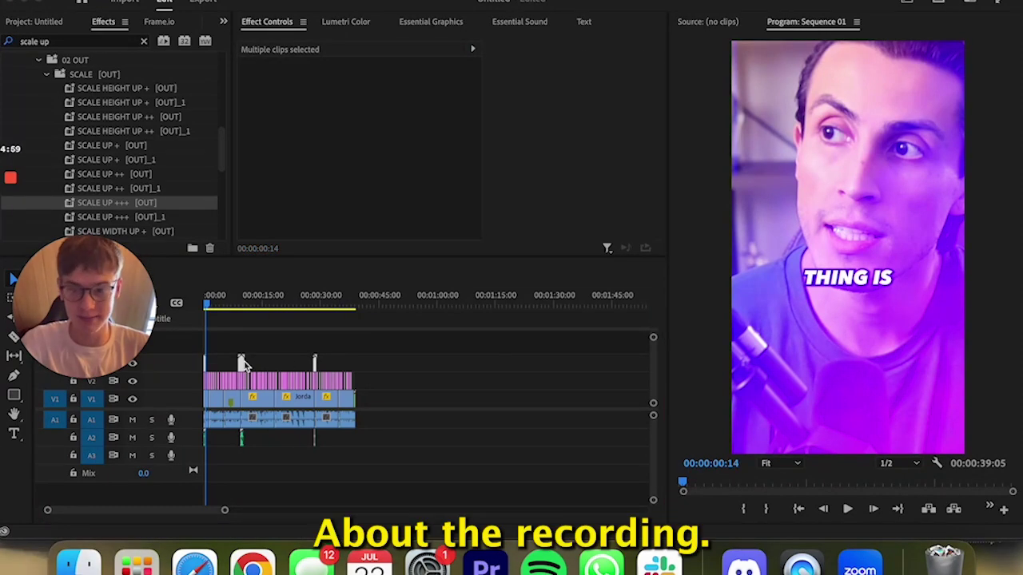
pyautogui.moveTo(653, 337); pyautogui.dragTo(649, 317)
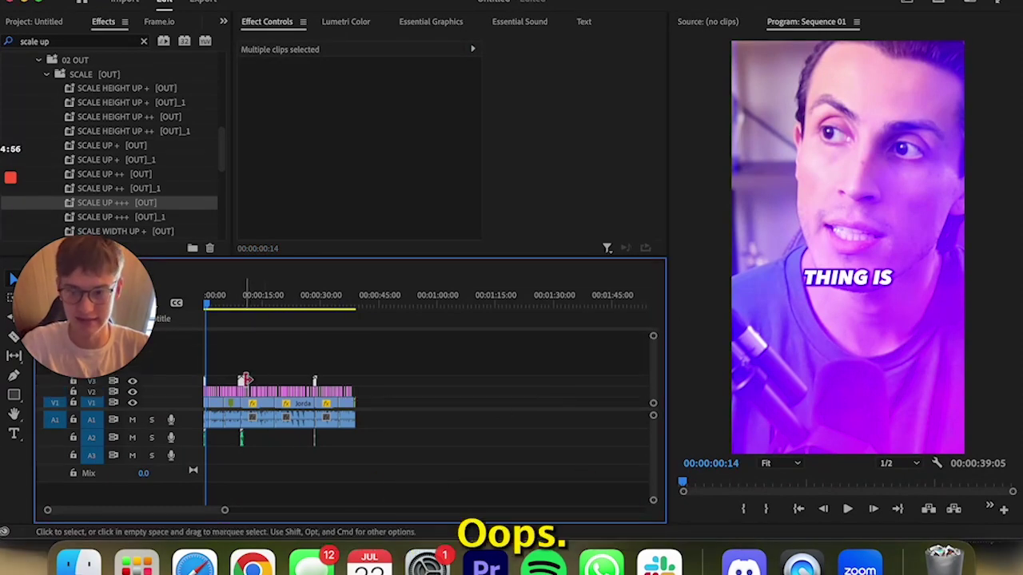
pyautogui.moveTo(246, 380); pyautogui.dragTo(235, 333)
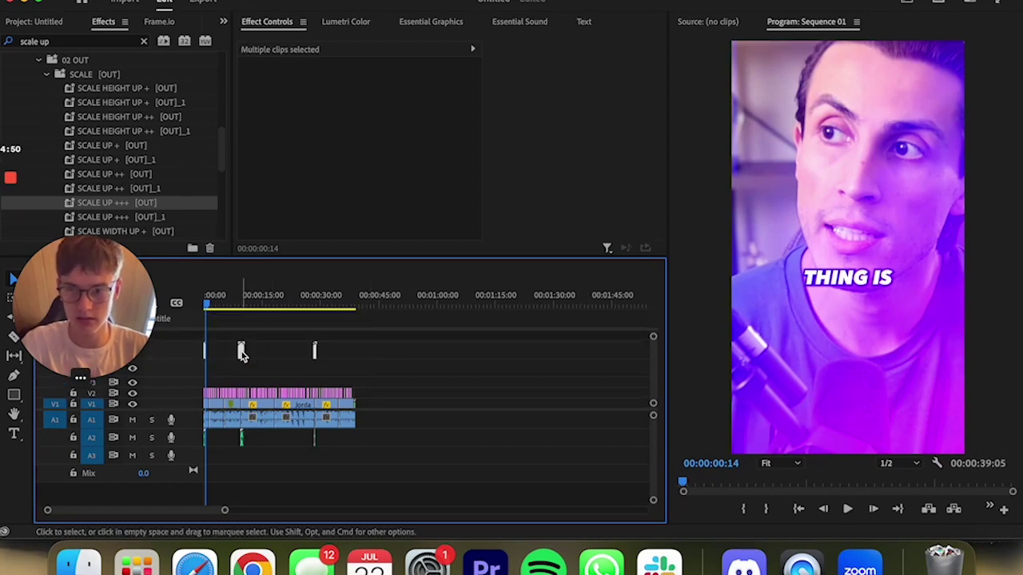
pyautogui.moveTo(244, 355); pyautogui.dragTo(242, 343)
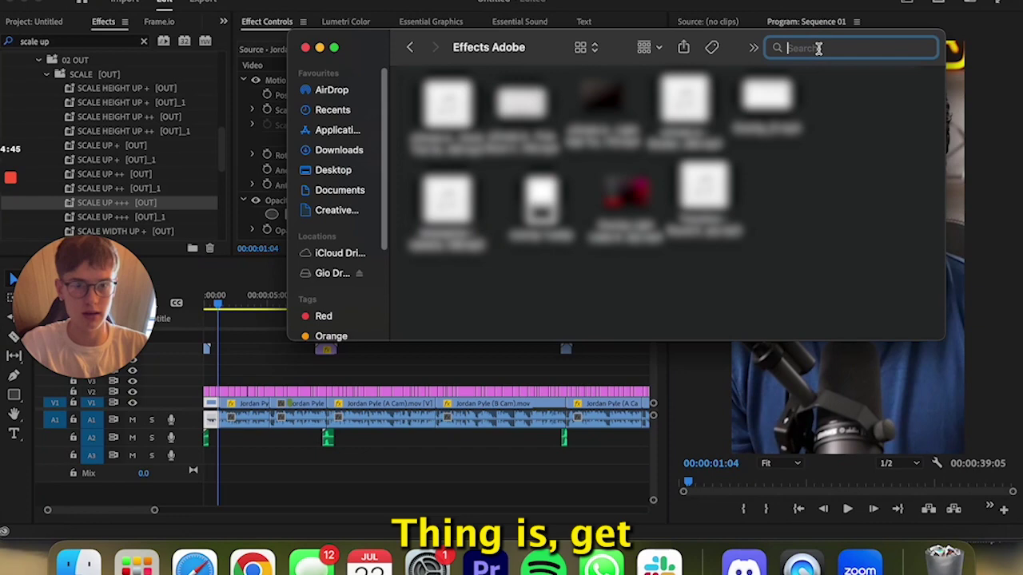
# Add the Heavy Whoosh sound effect to track A3 and shorten it from the end
pyautogui.write('heavy')
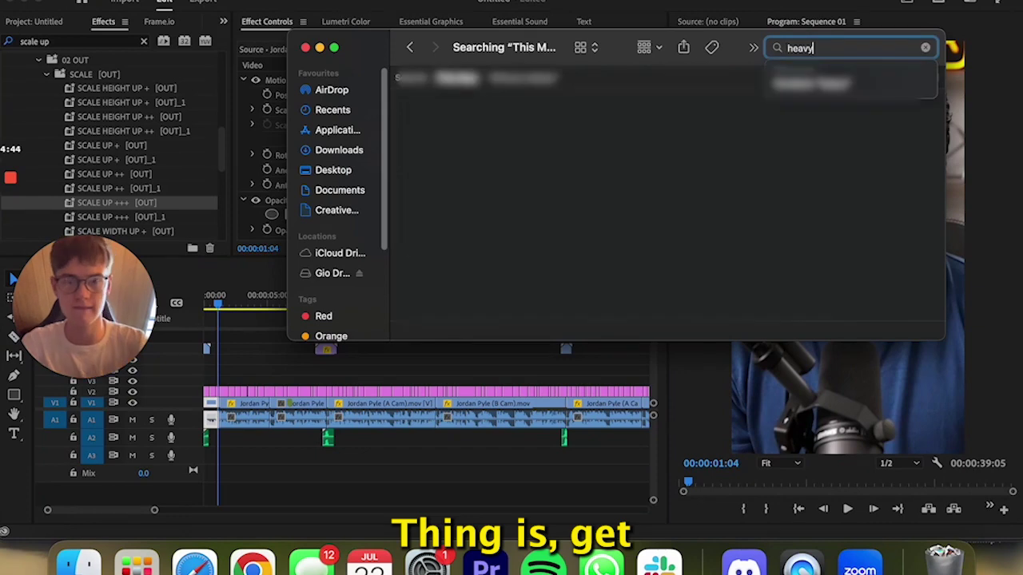
pyautogui.moveTo(794, 294); pyautogui.dragTo(245, 458)
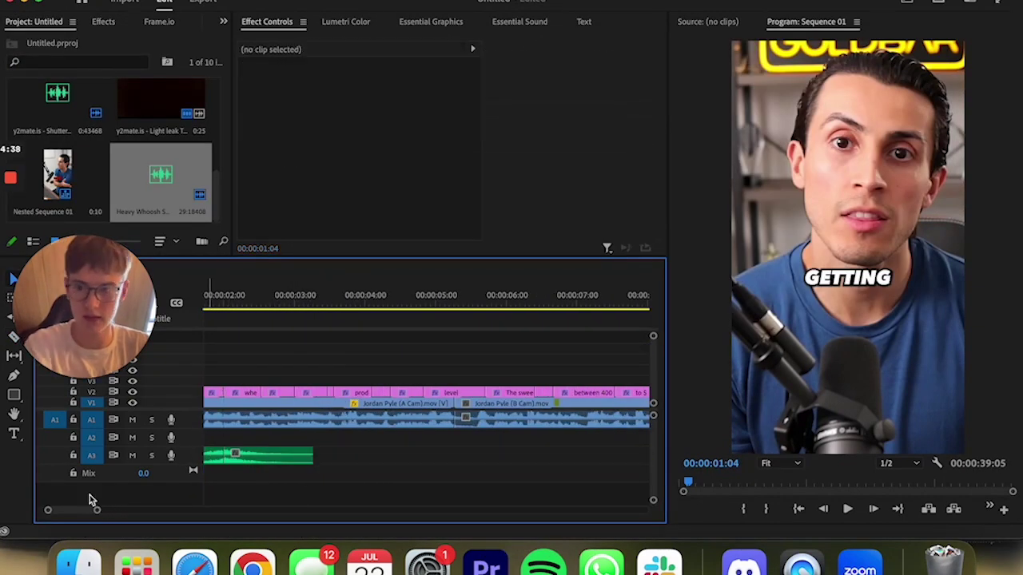
pyautogui.moveTo(434, 455); pyautogui.dragTo(292, 456)
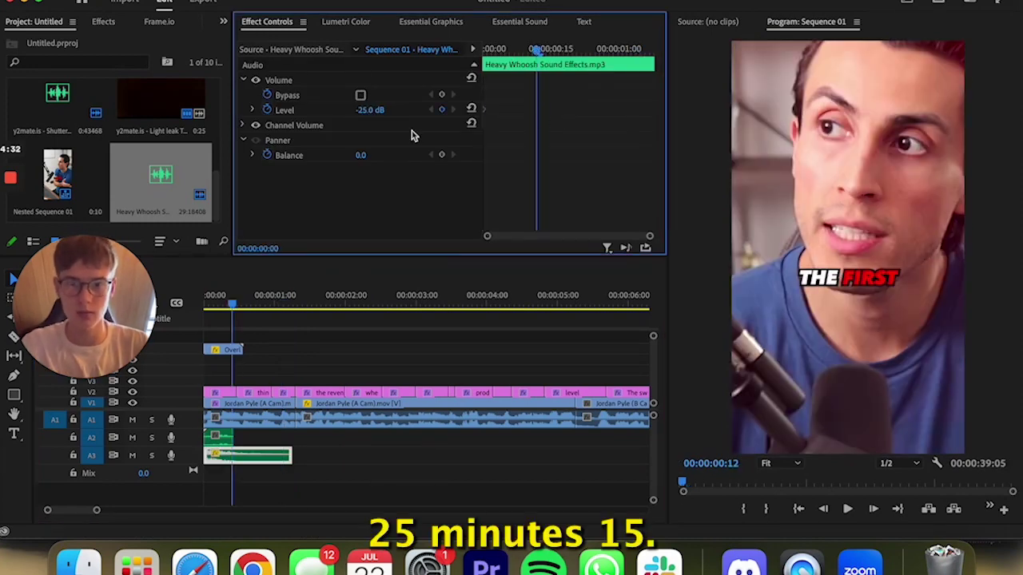
# Step back a frame and play the sequence to preview the whoosh
pyautogui.press('Left')
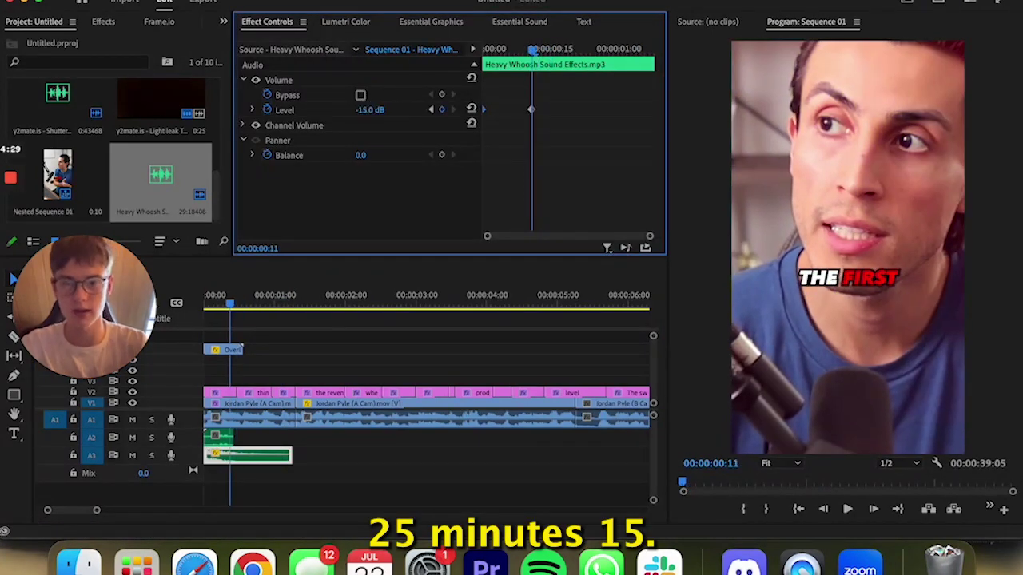
pyautogui.click(179, 321)
pyautogui.press('space')
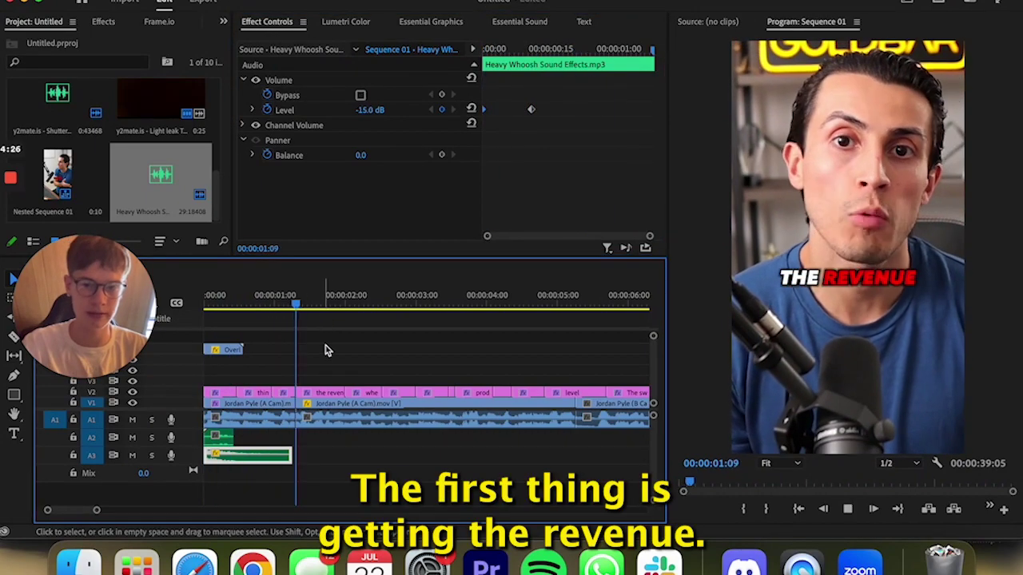
pyautogui.click(305, 412)
# Search the web for 'man holding money'
pyautogui.click(255, 563)
pyautogui.write('mo')
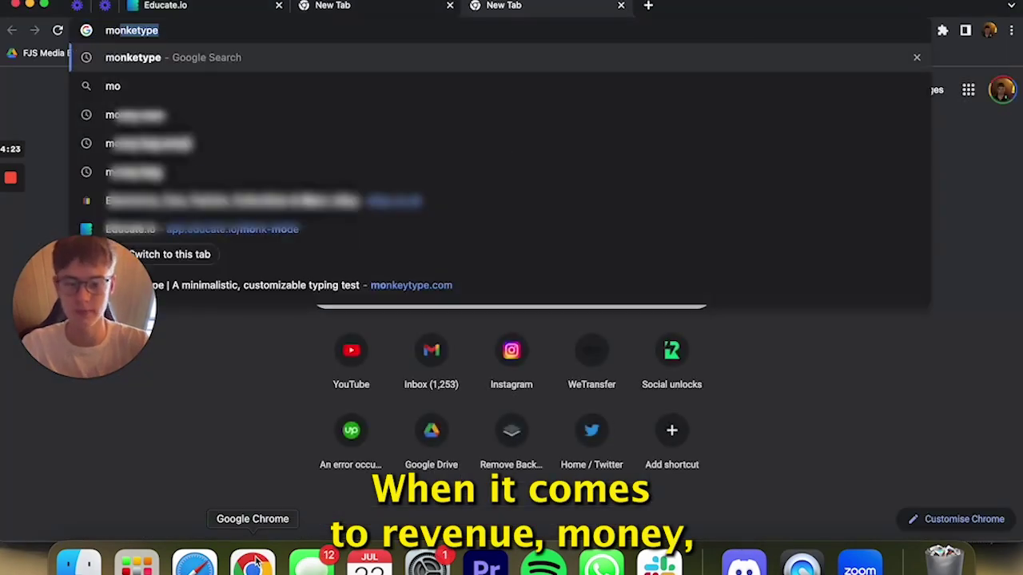
pyautogui.press('Escape')
pyautogui.write('man holding money')
pyautogui.press('Return')
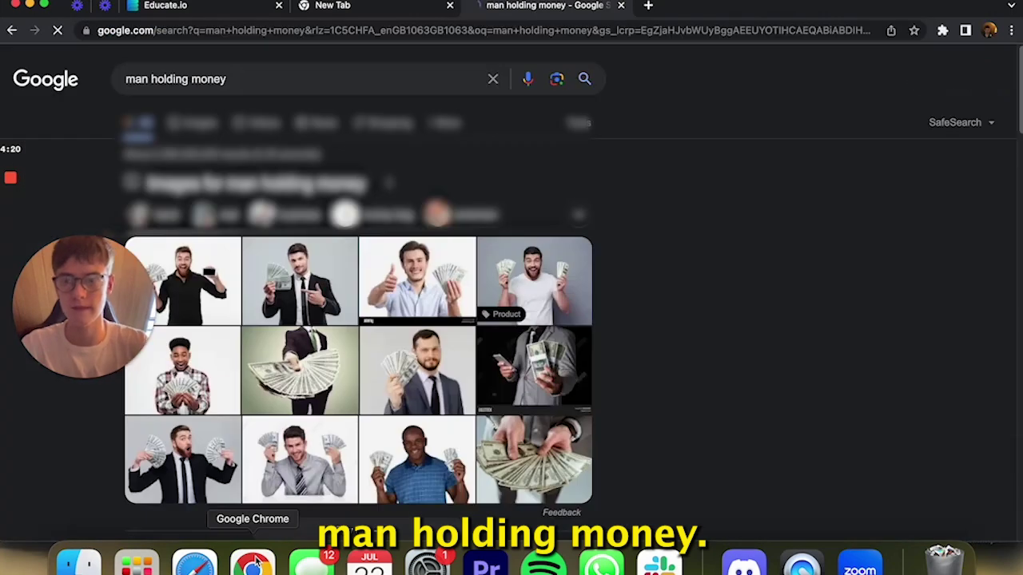
# Filter image results to transparent and save the man-holding-money image to Downloads
pyautogui.click(343, 528)
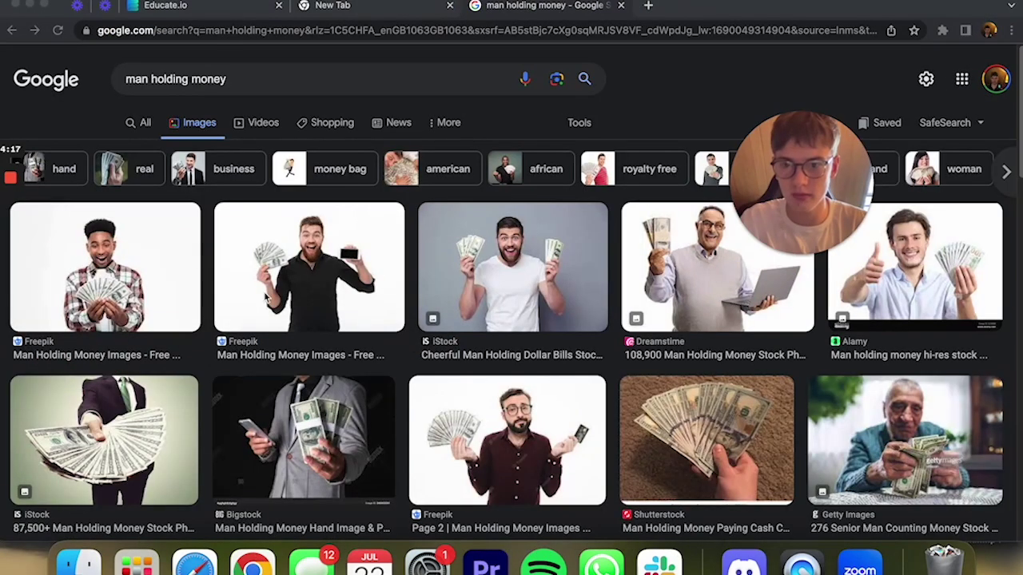
pyautogui.click(579, 122)
pyautogui.click(167, 146)
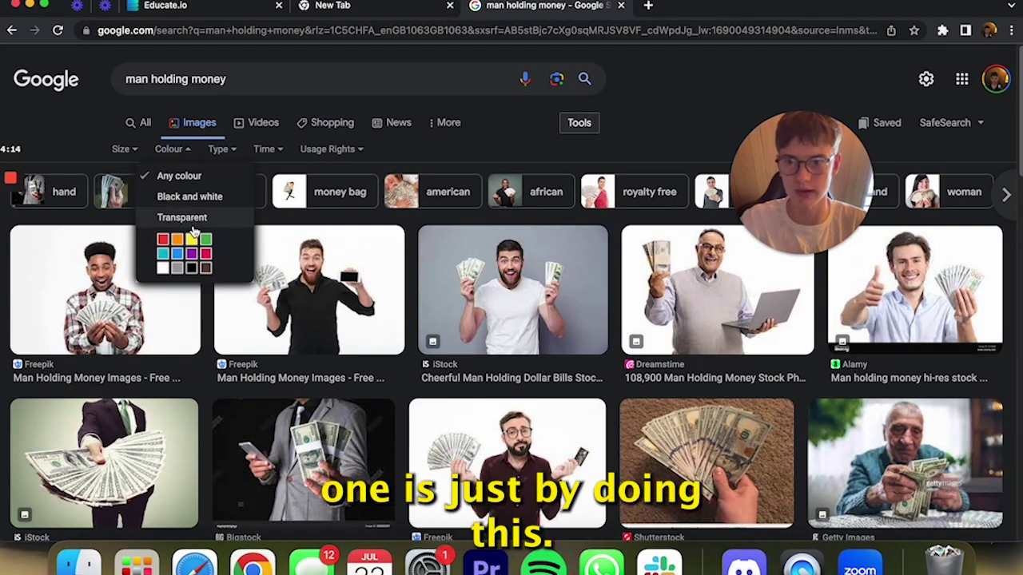
pyautogui.click(198, 223)
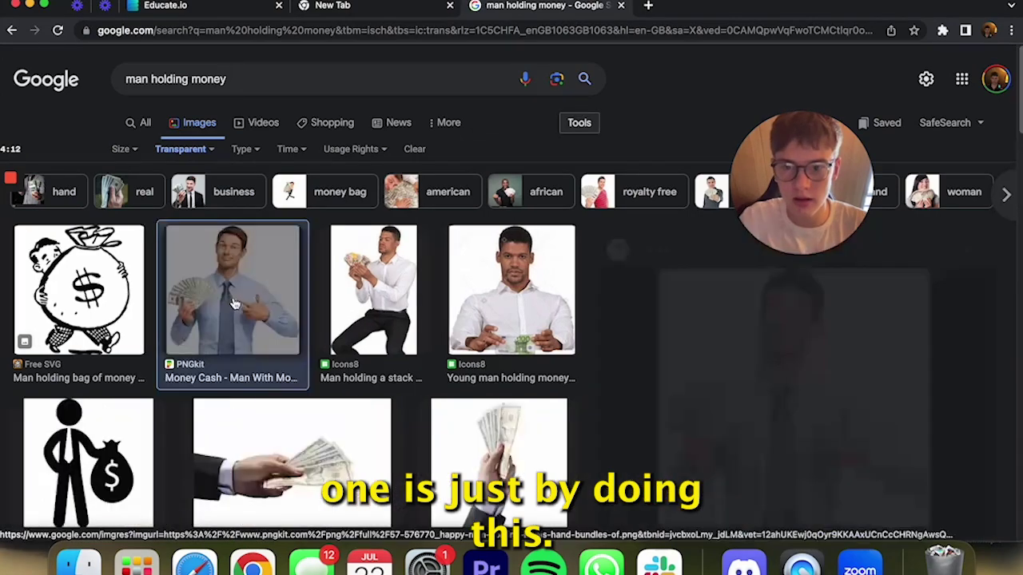
pyautogui.click(232, 299)
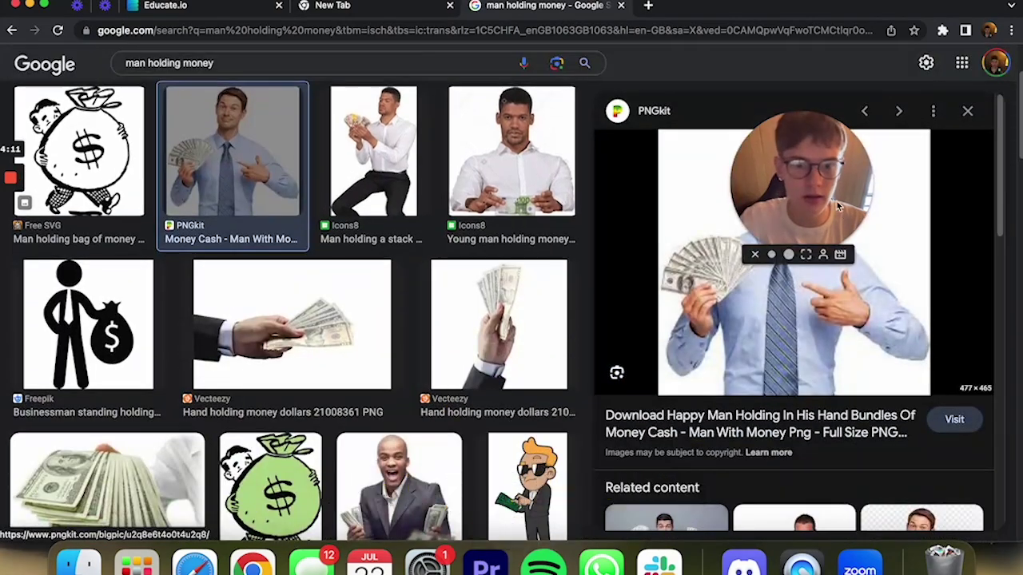
pyautogui.rightClick(705, 266)
pyautogui.click(759, 417)
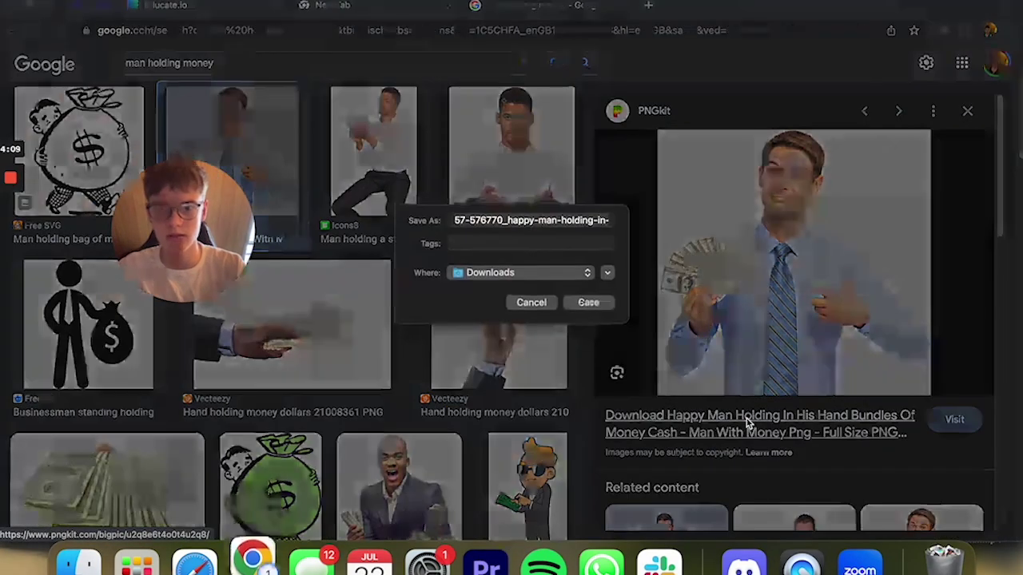
pyautogui.press('Return')
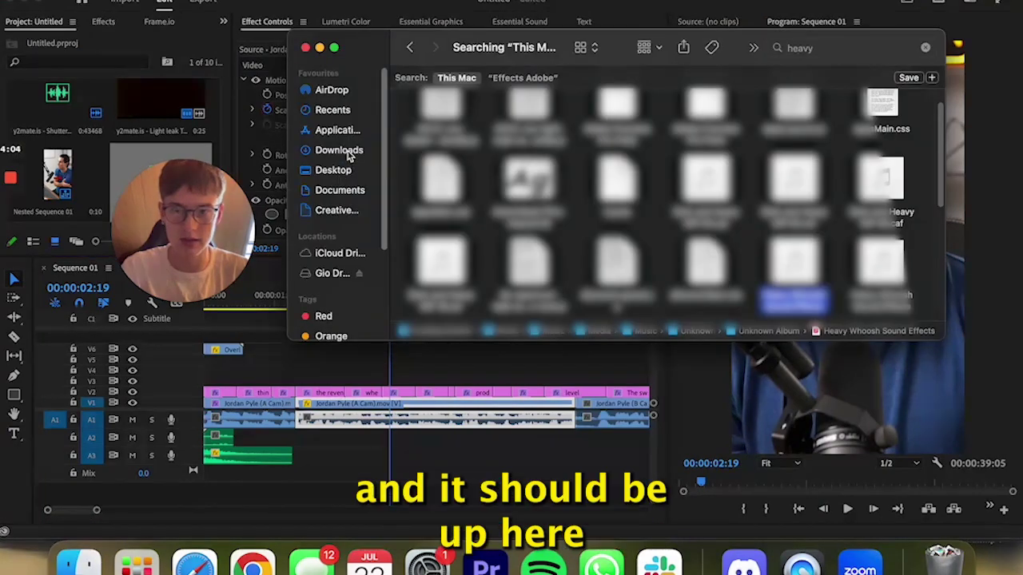
# Place the money PNG from Downloads on track V3 and preview it
pyautogui.click(339, 149)
pyautogui.moveTo(439, 175); pyautogui.dragTo(282, 358)
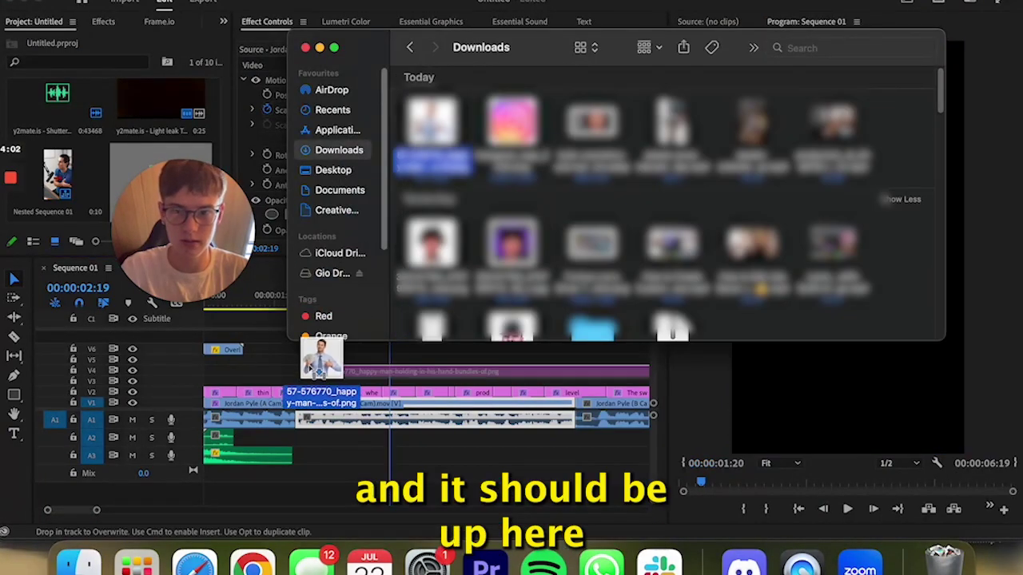
pyautogui.click(285, 295)
pyautogui.press('space')
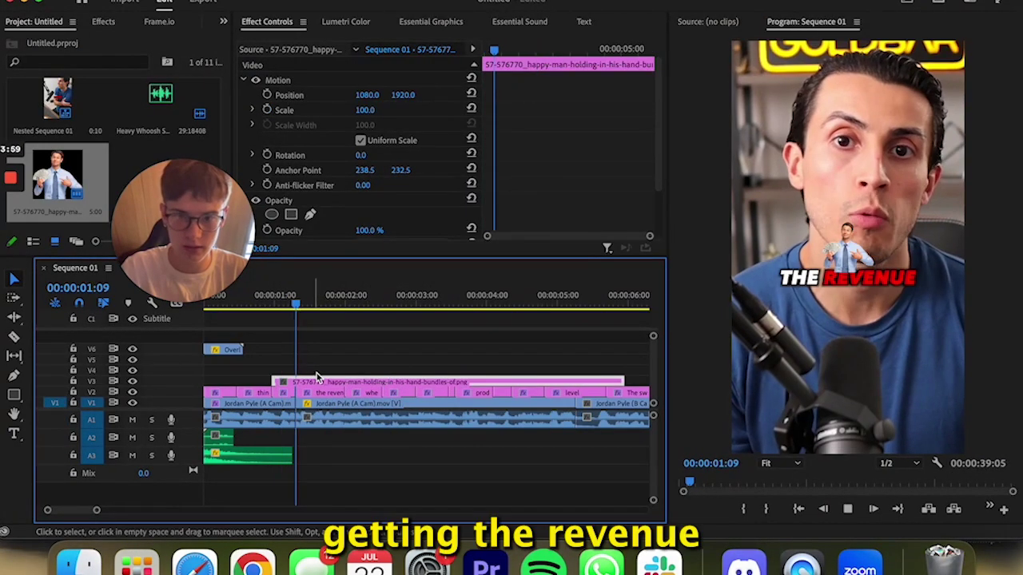
# Apply the Drop Shadow Emoji effect to the image clip and play it back
pyautogui.click(103, 21)
pyautogui.write('dr')
pyautogui.moveTo(72, 73)
pyautogui.mouseDown()
pyautogui.moveTo(356, 387)
pyautogui.moveTo(328, 382)
pyautogui.mouseUp()
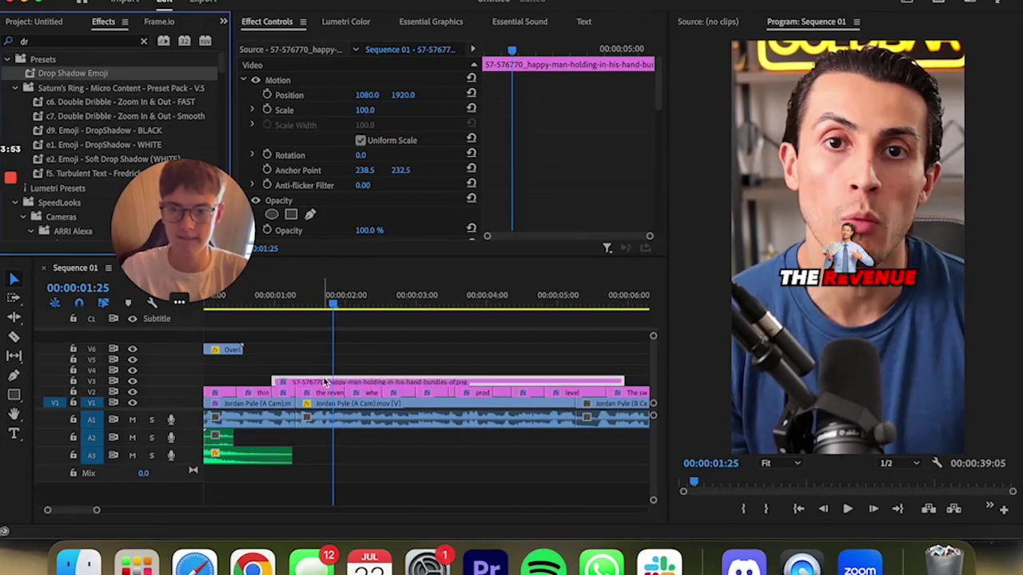
pyautogui.press('space')
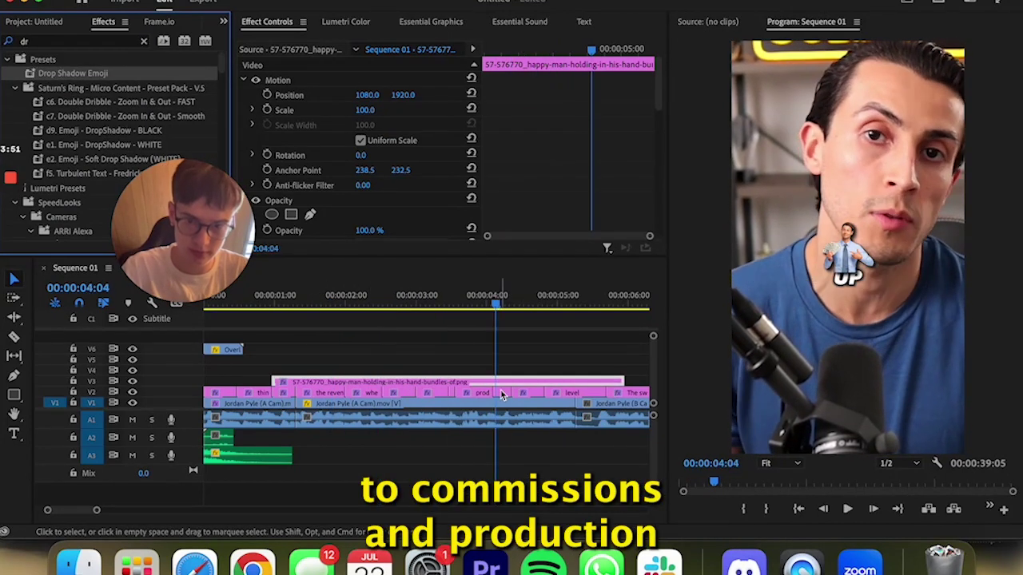
# Razor-cut the money image clip on V3 and delete its tail
pyautogui.click(531, 383)
pyautogui.press('v')
pyautogui.click(575, 383)
pyautogui.press('Delete')
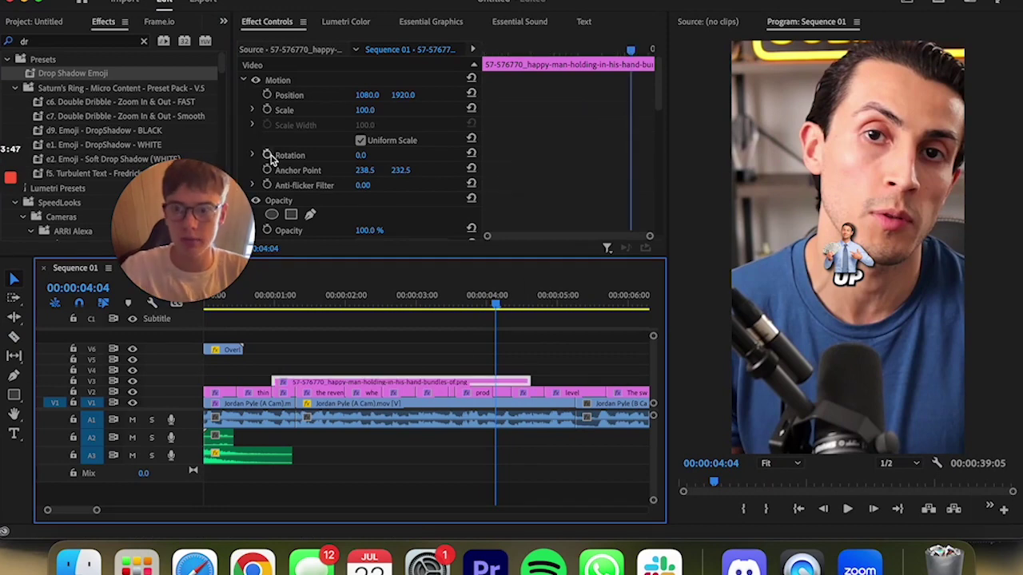
# Animate the image's rotation with small keyframes around 1° at different times
pyautogui.click(267, 155)
pyautogui.click(362, 155)
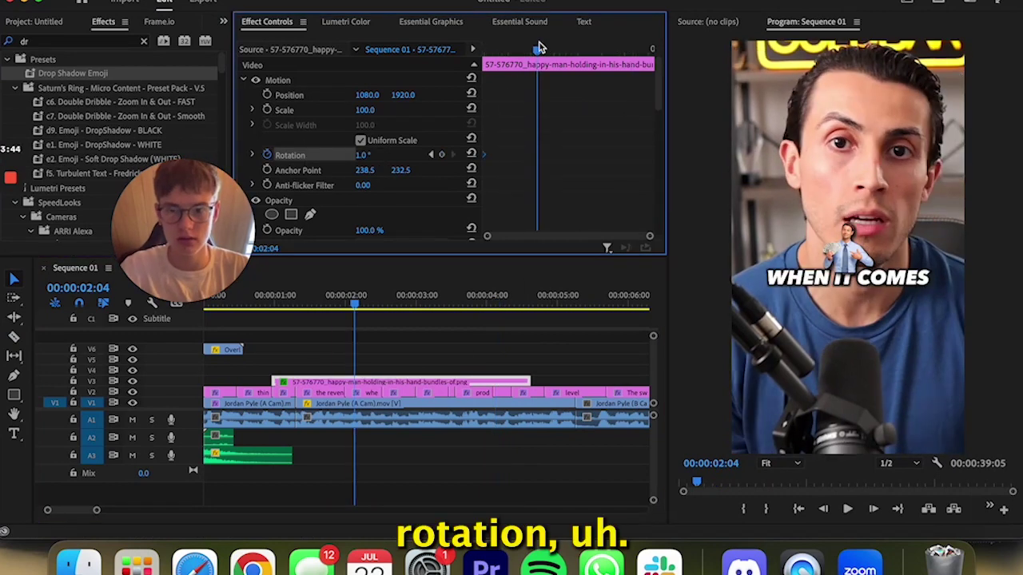
pyautogui.moveTo(537, 49); pyautogui.dragTo(518, 49)
pyautogui.click(365, 155)
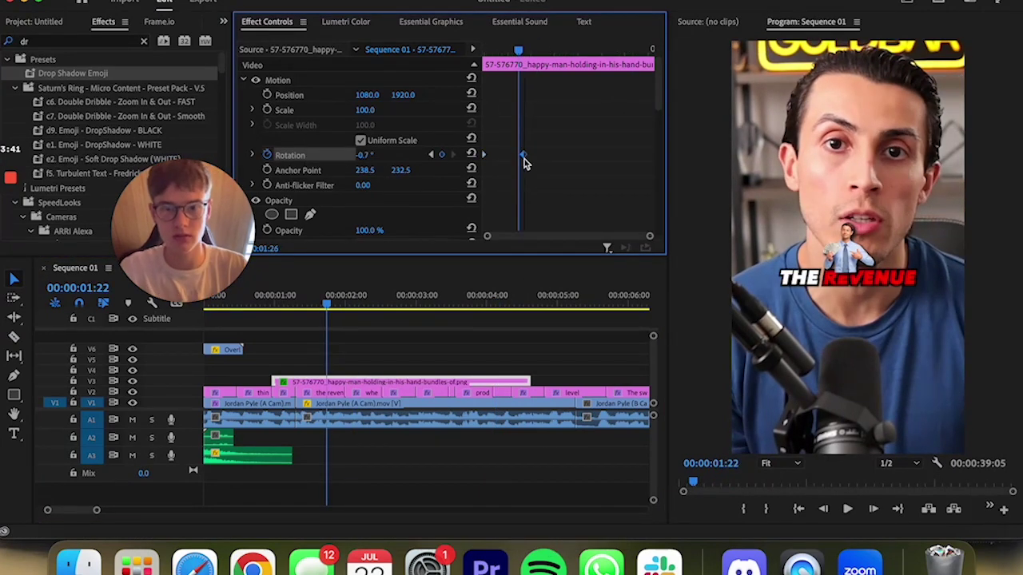
pyautogui.click(580, 52)
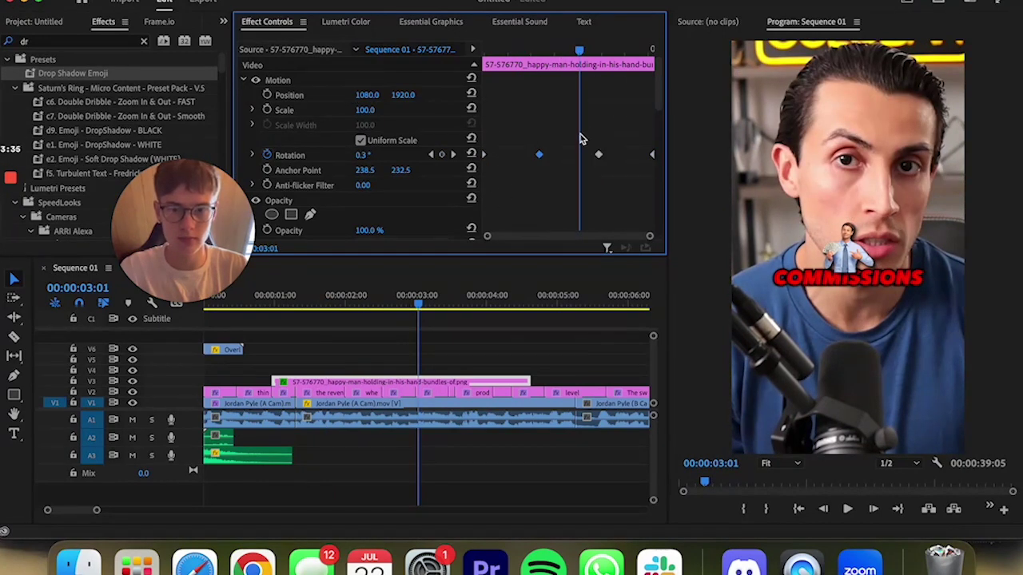
pyautogui.click(76, 41)
pyautogui.write('strobe')
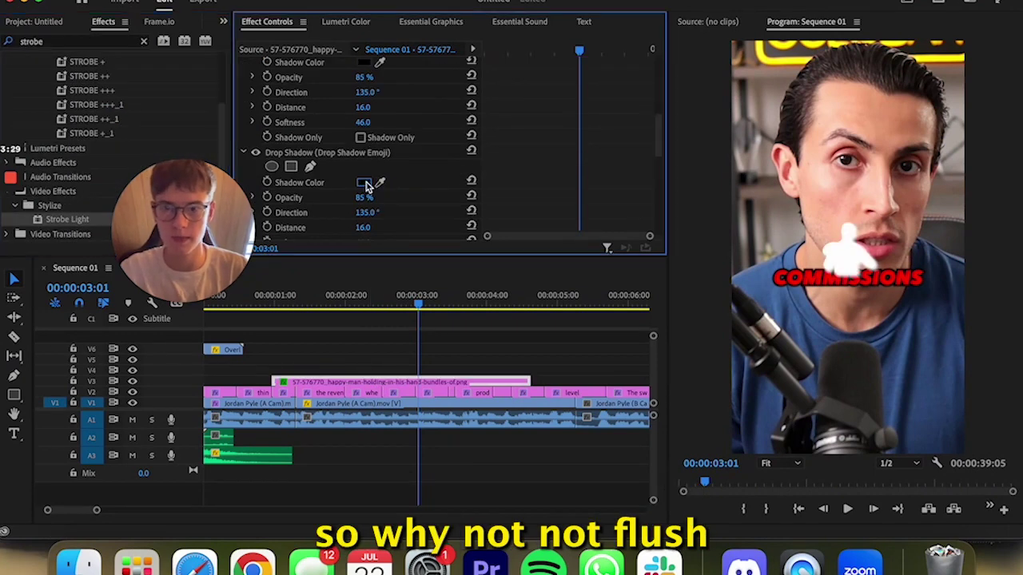
# Set the effect colour to green and enter values 90 and 0.07 in Effect Controls
pyautogui.click(364, 183)
pyautogui.click(685, 172)
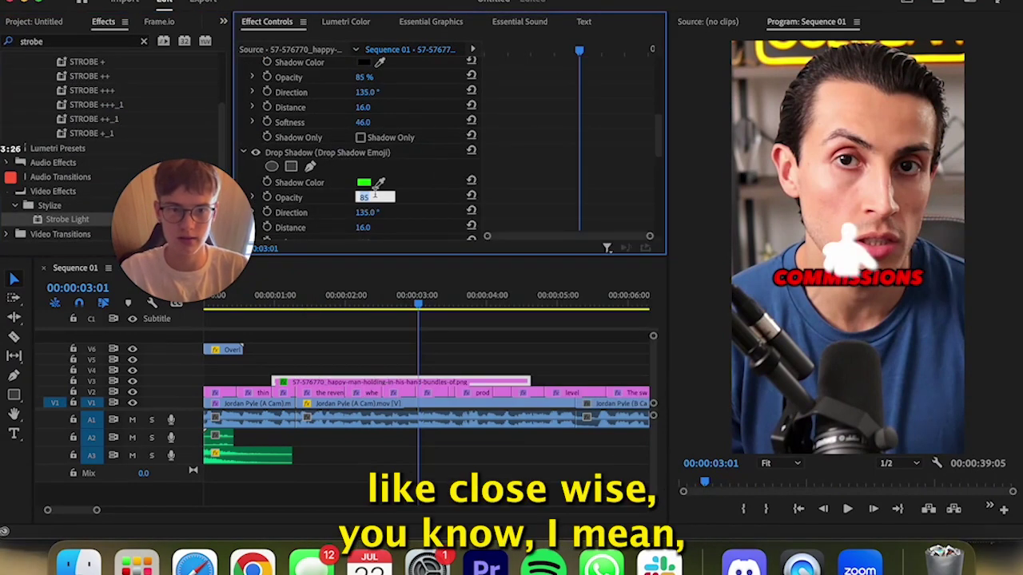
pyautogui.write('90')
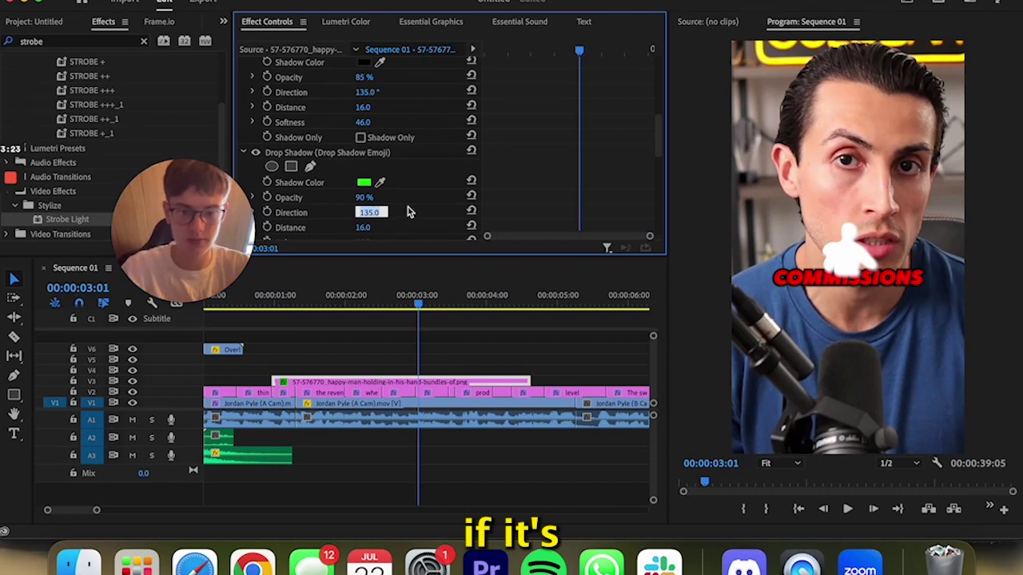
pyautogui.write('0.1')
pyautogui.press('Return')
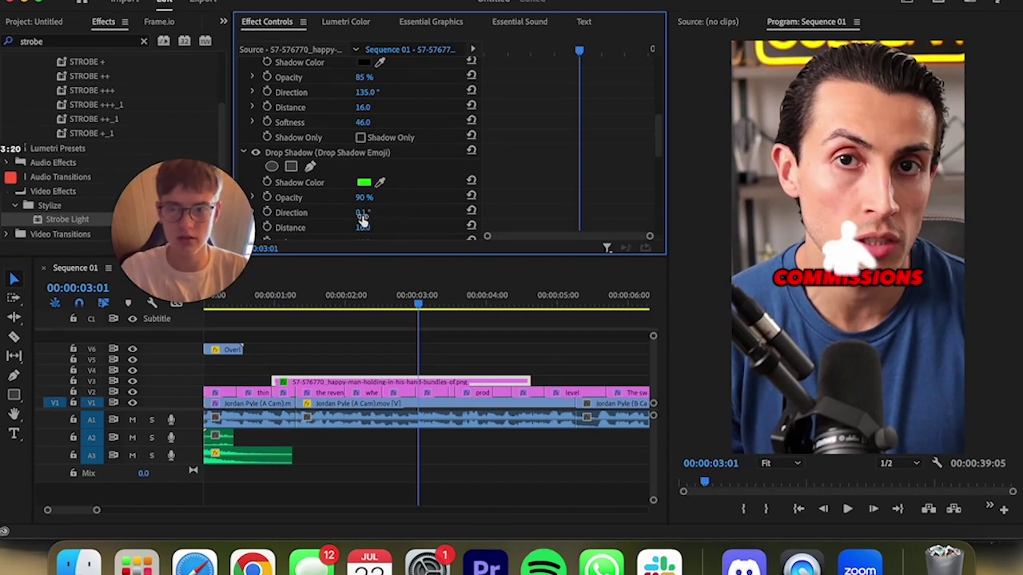
pyautogui.write('0.07')
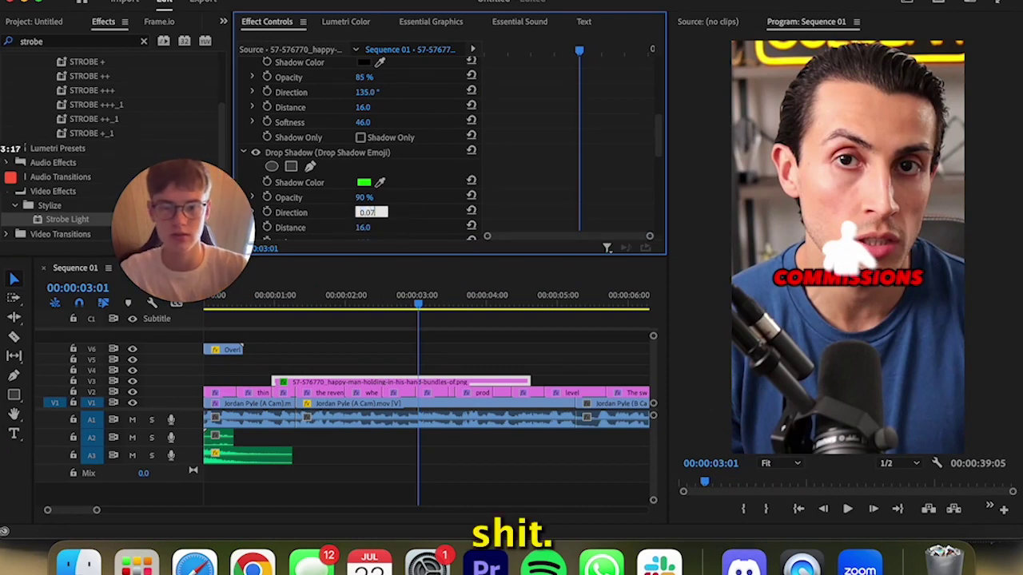
pyautogui.click(364, 212)
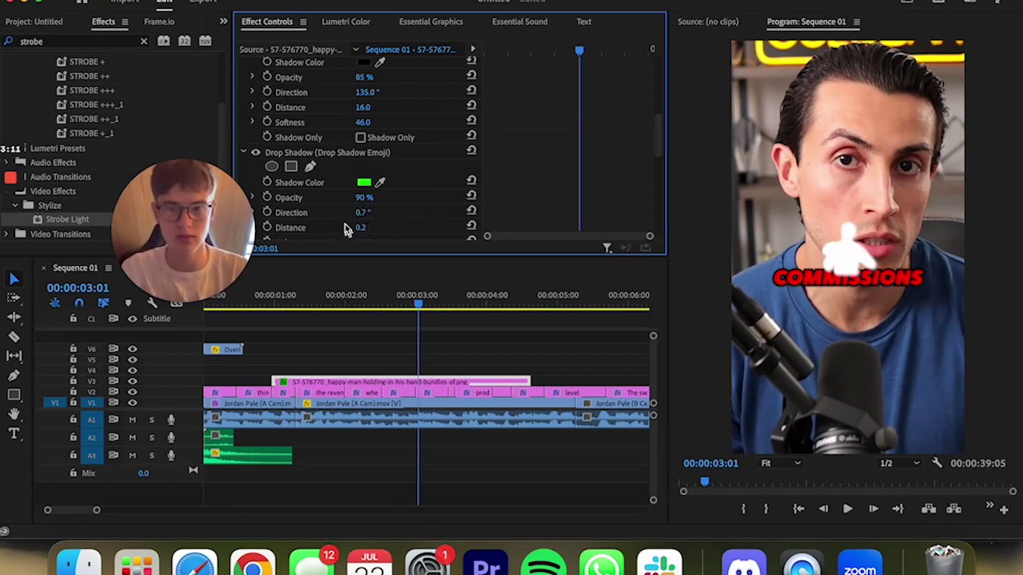
# Clear the Drop Shadow Emoji effect and reselect the happy-man image clip
pyautogui.rightClick(344, 152)
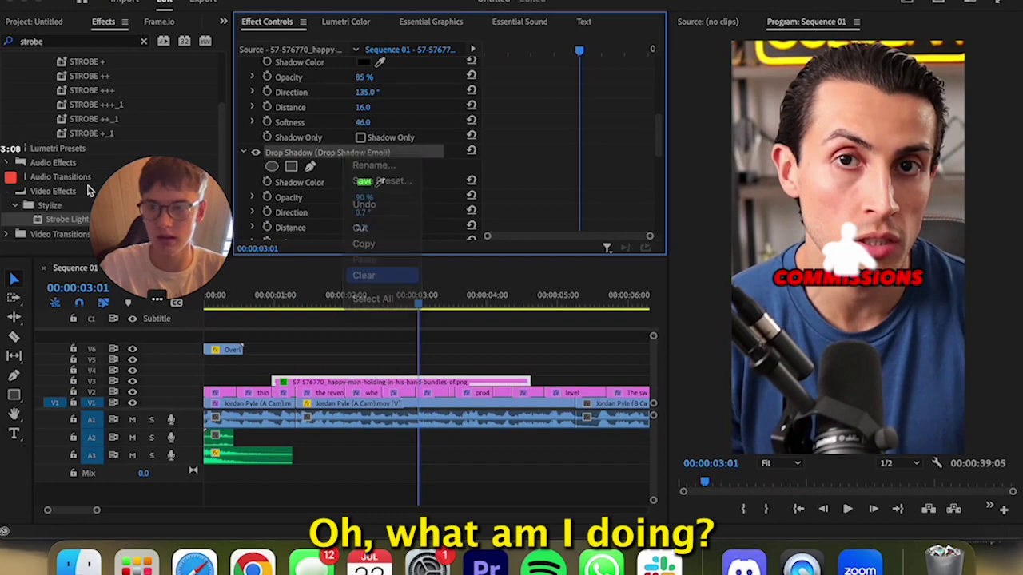
pyautogui.click(337, 321)
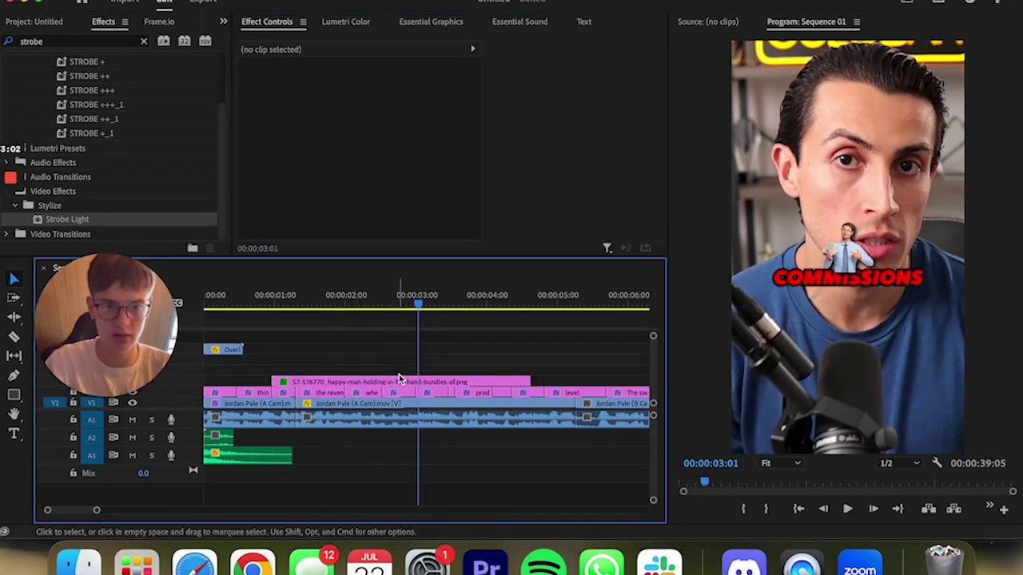
pyautogui.click(393, 383)
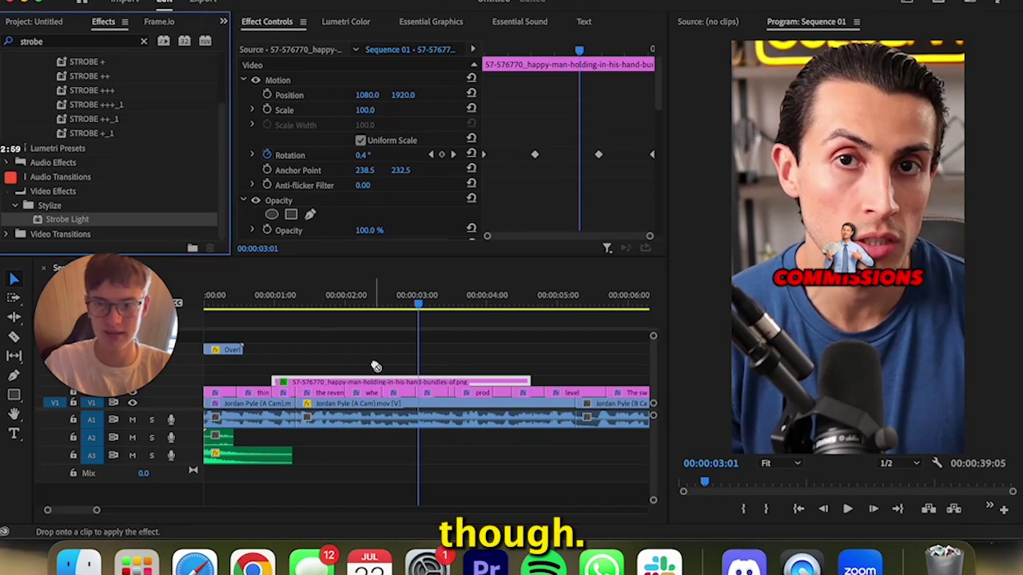
# Give the image a green Strobe Light with 90% blend and 0.15 period
pyautogui.moveTo(376, 365); pyautogui.dragTo(376, 382)
pyautogui.scroll(-5, 331, 194)
pyautogui.scroll(-3, 368, 188)
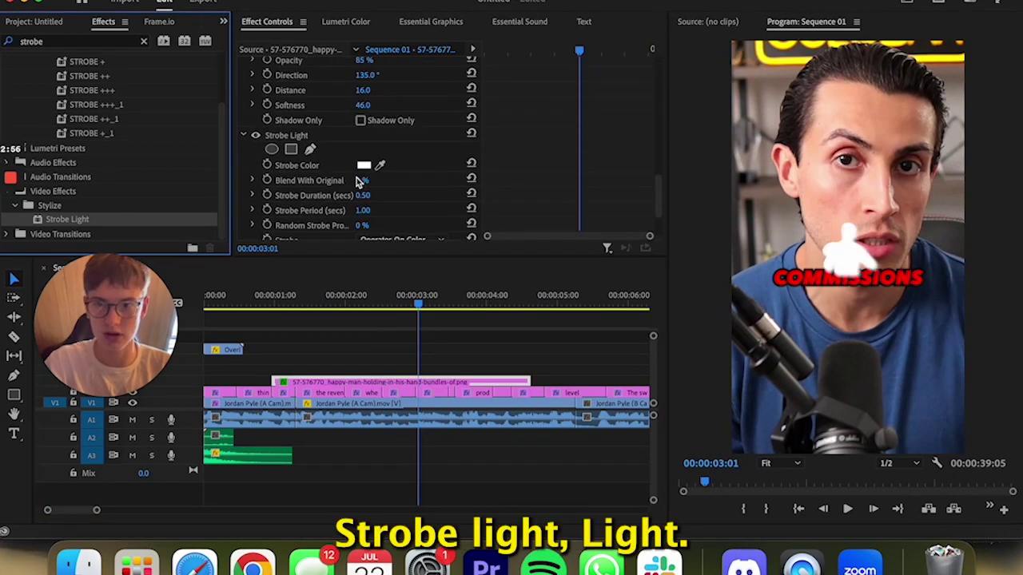
pyautogui.scroll(-2, 360, 178)
pyautogui.click(364, 96)
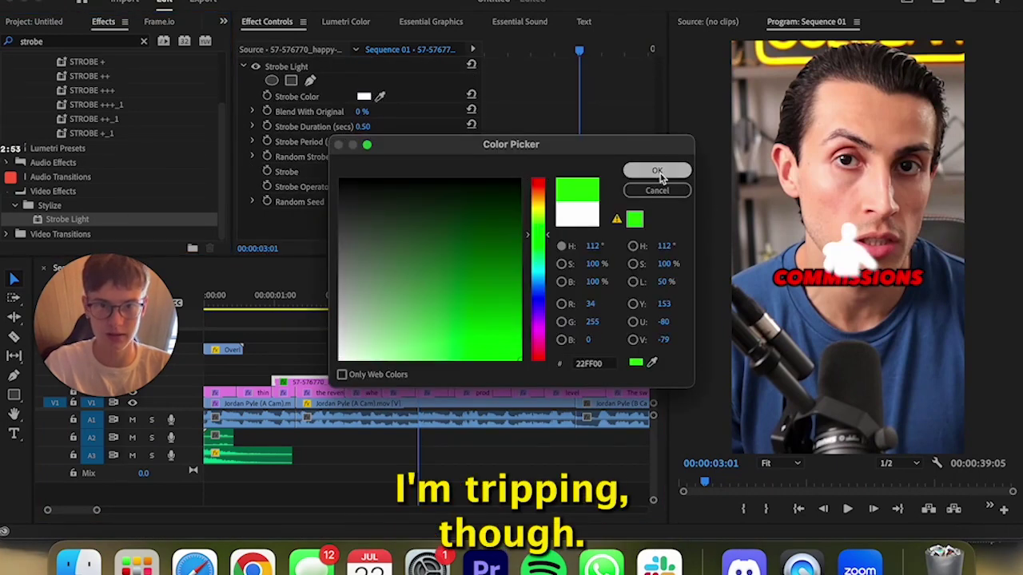
pyautogui.click(657, 171)
pyautogui.click(364, 111)
pyautogui.write('90')
pyautogui.press('Tab')
pyautogui.write('0.0')
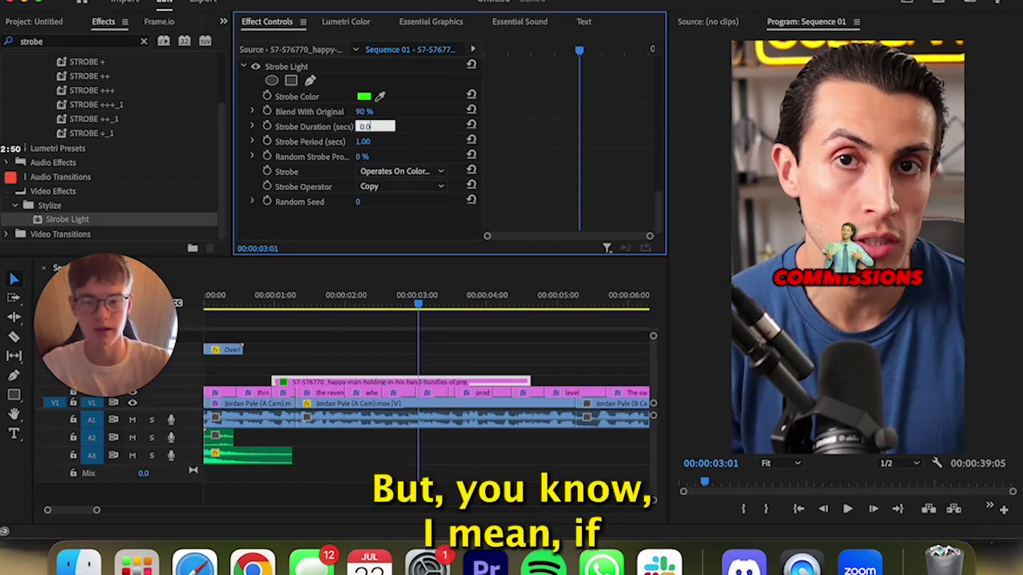
pyautogui.write('0.15')
pyautogui.press('Return')
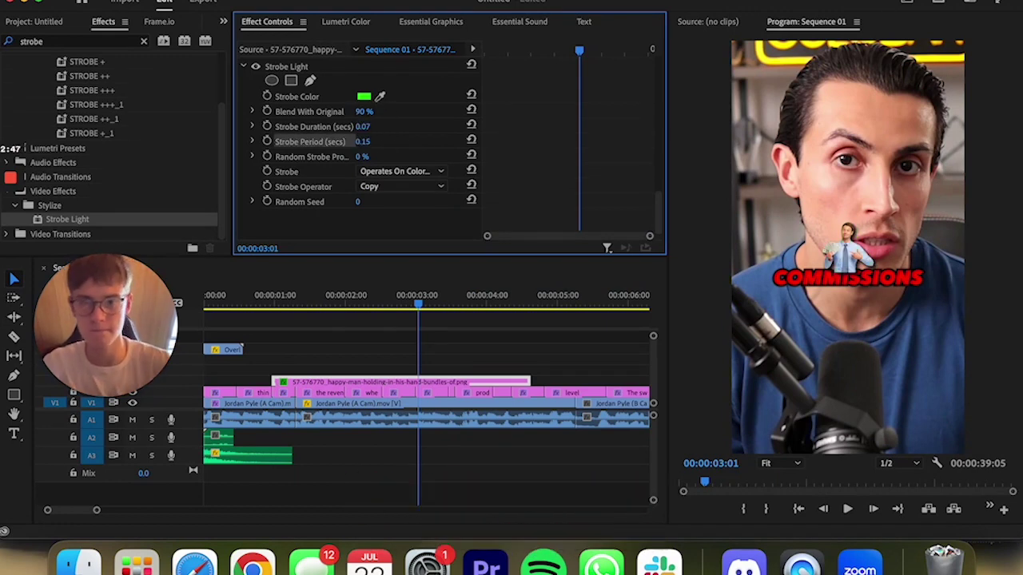
# Nest the image clip as a subsequence and enlarge it toward the frame bottom
pyautogui.rightClick(364, 382)
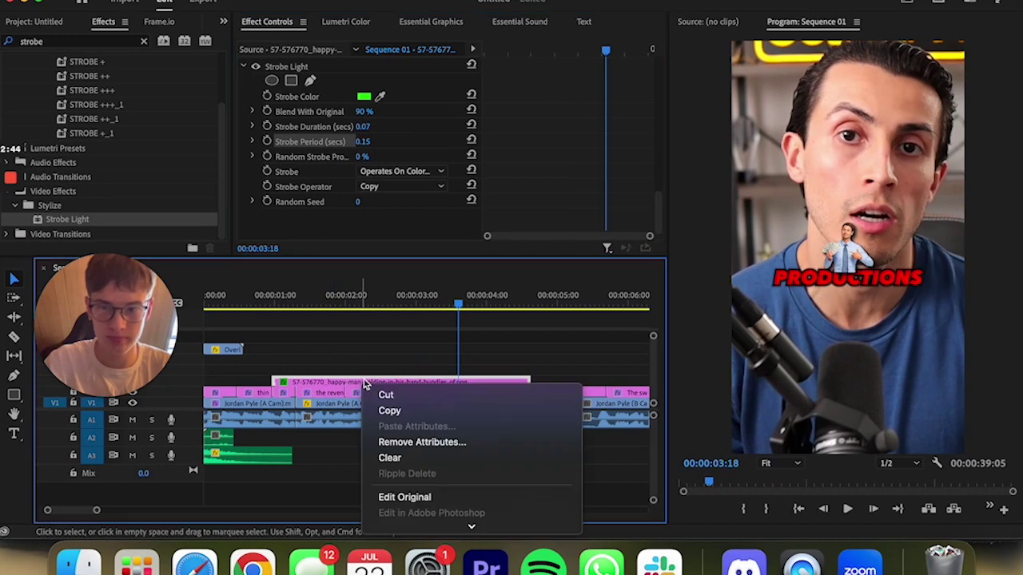
pyautogui.click(446, 183)
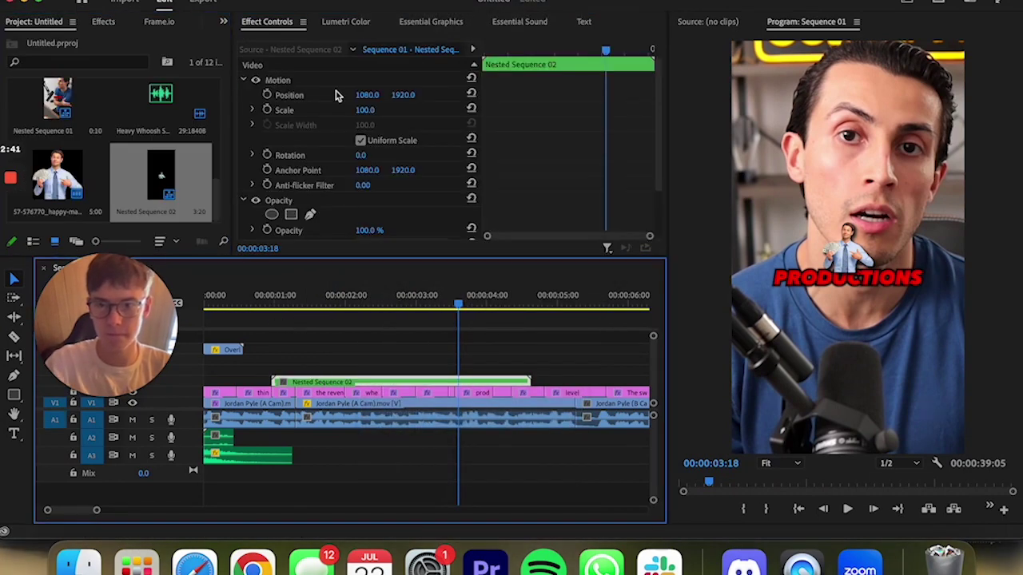
pyautogui.moveTo(743, 254); pyautogui.dragTo(746, 387)
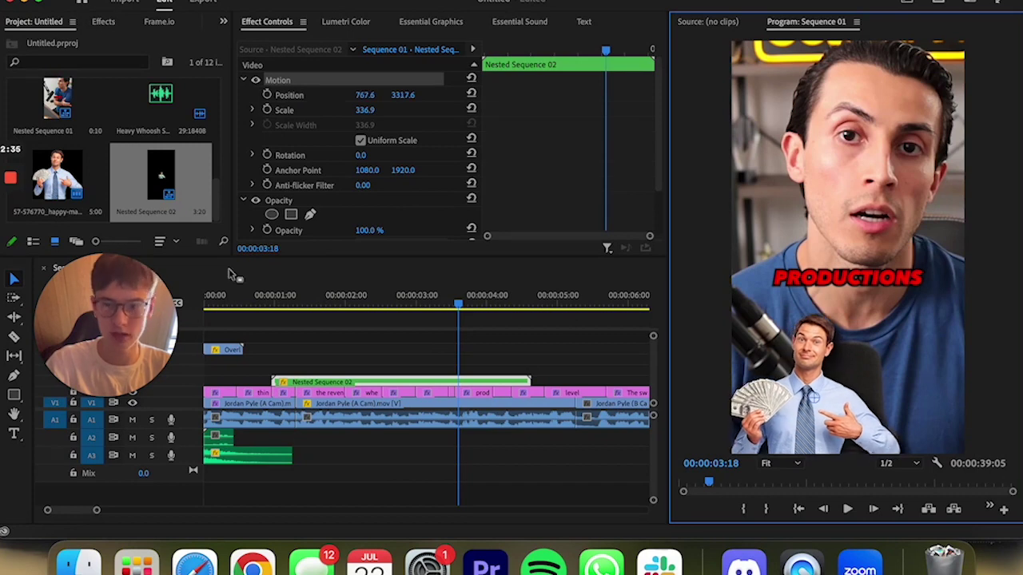
# Split Nested Sequence 02 twice with the Razor and delete the trailing piece
pyautogui.click(264, 301)
pyautogui.press('space')
pyautogui.press('c')
pyautogui.click(322, 381)
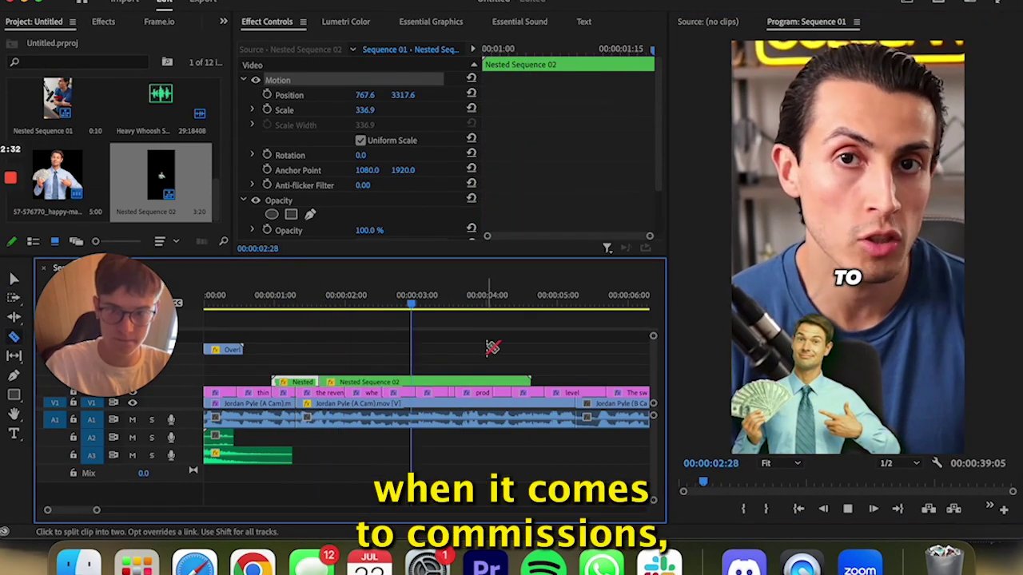
pyautogui.press('space')
pyautogui.press('d')
pyautogui.click(435, 382)
pyautogui.press('v')
pyautogui.click(480, 382)
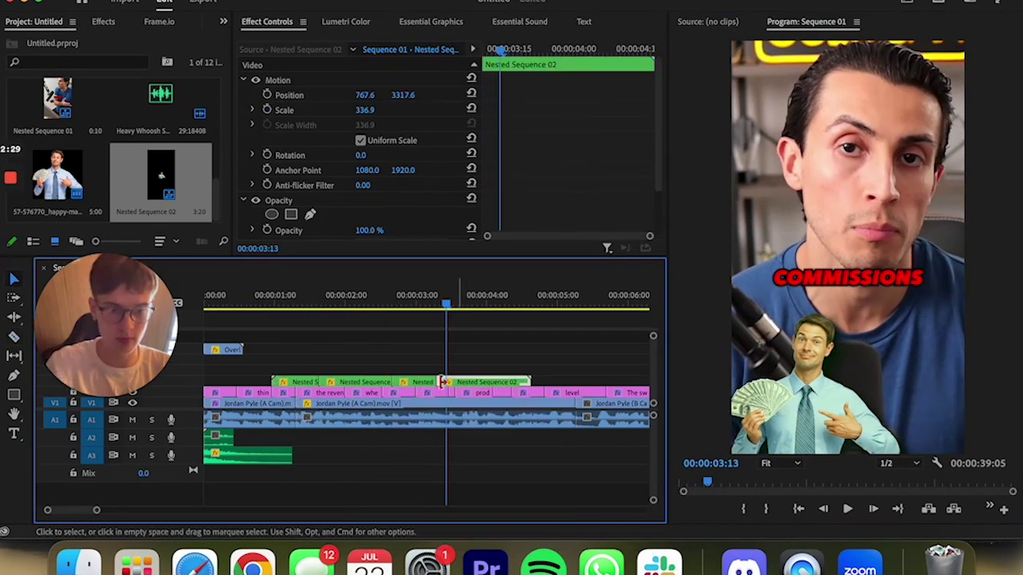
pyautogui.press('Delete')
# Select the first nested piece and find the SLIDE LEFT +++ [OUT] preset
pyautogui.click(103, 22)
pyautogui.write('slide right')
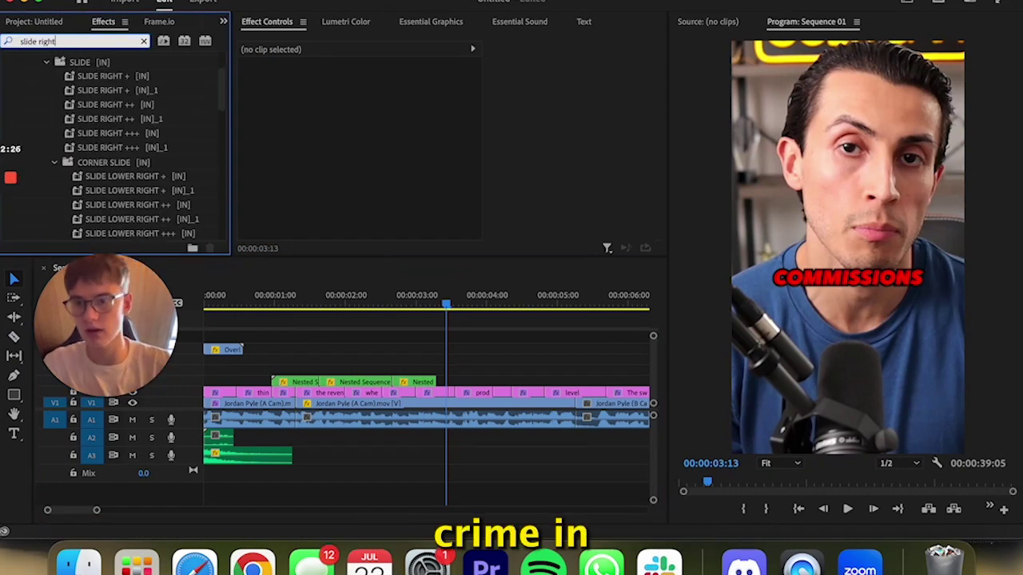
pyautogui.click(294, 382)
pyautogui.press('BackSpace')
pyautogui.press('BackSpace')
pyautogui.press('BackSpace')
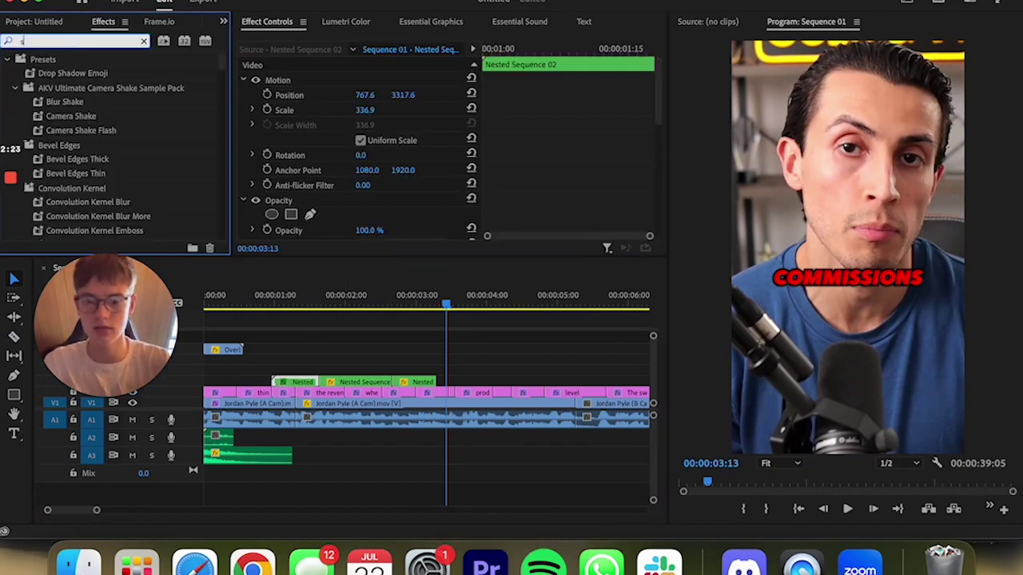
pyautogui.write('lide left out')
pyautogui.click(124, 204)
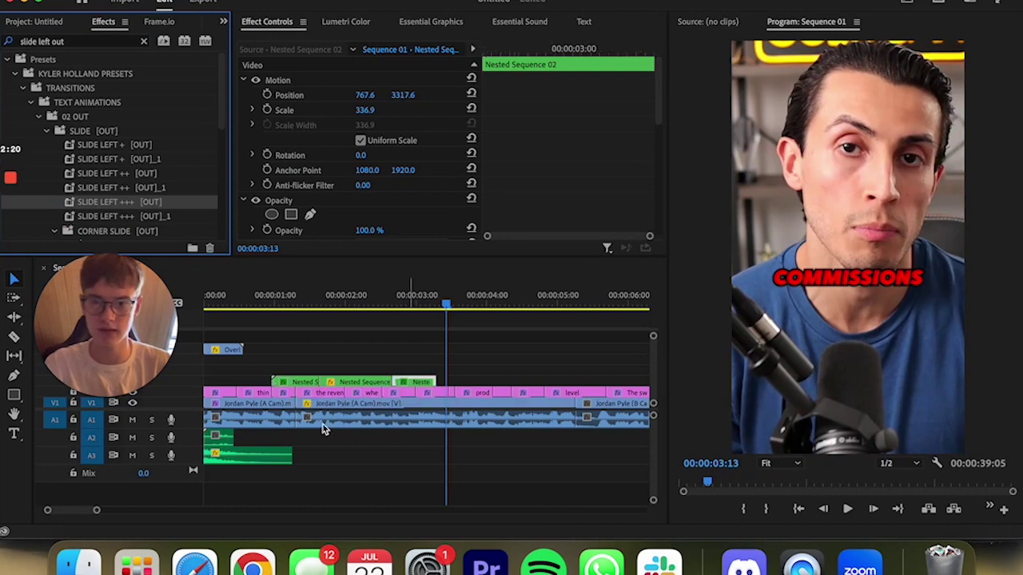
pyautogui.click(79, 564)
# Find 'gold' and place the Gold Mine sound on track A2
pyautogui.write('gold')
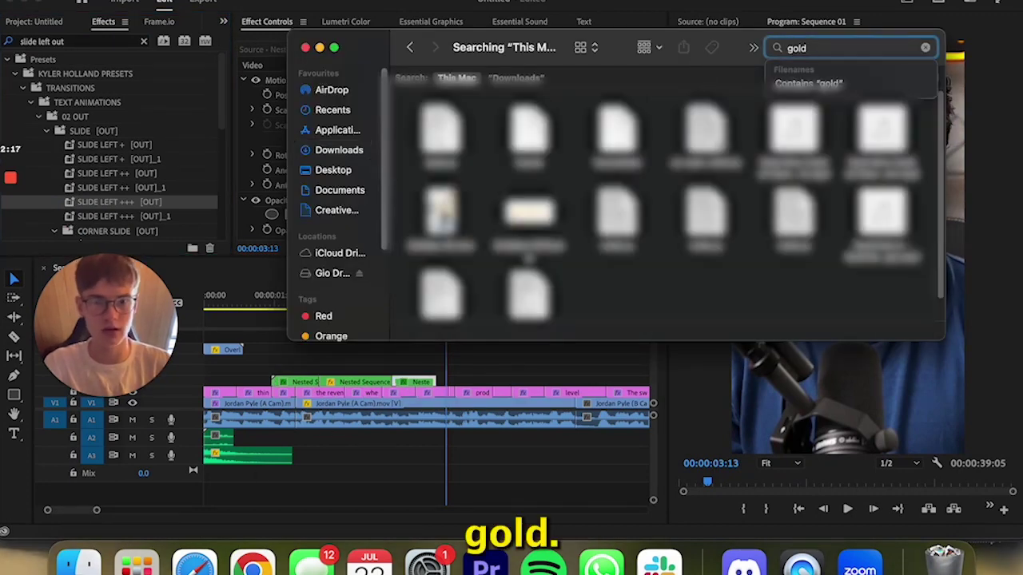
pyautogui.moveTo(793, 127); pyautogui.dragTo(254, 438)
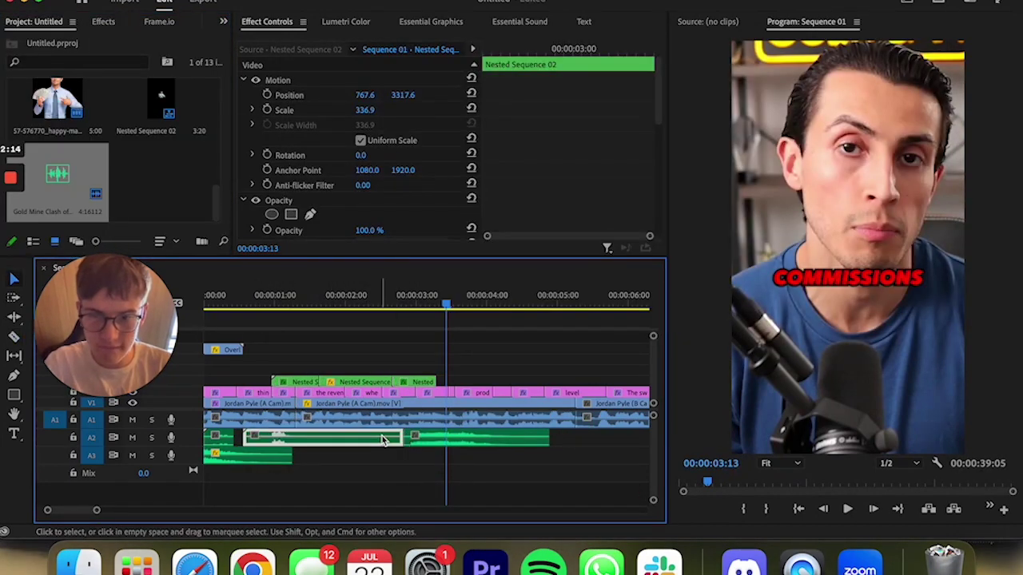
pyautogui.moveTo(429, 440); pyautogui.dragTo(324, 439)
# Lower the whoosh to -20 dB and move it onto a new A4 audio track
pyautogui.click(375, 106)
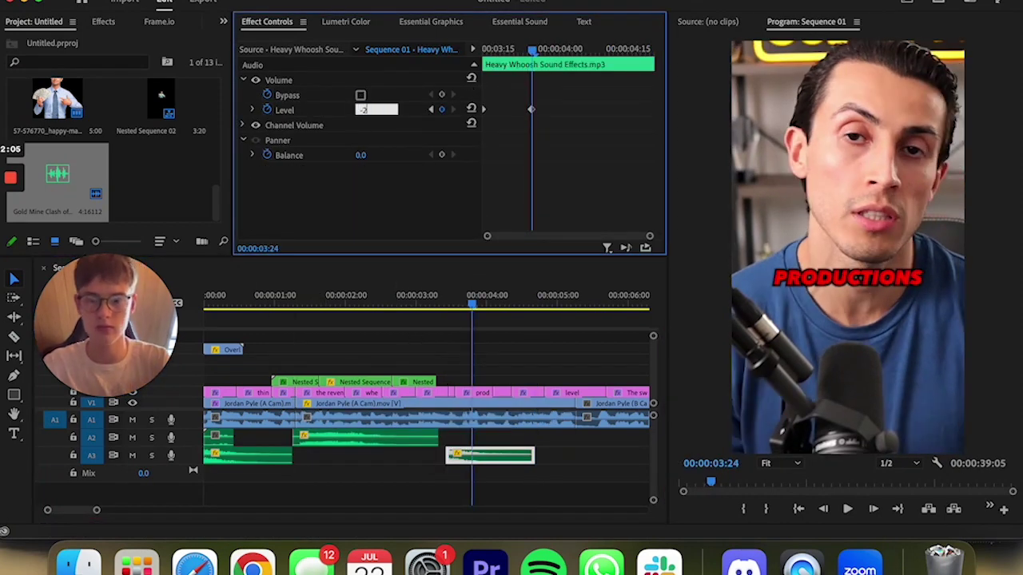
pyautogui.click(399, 475)
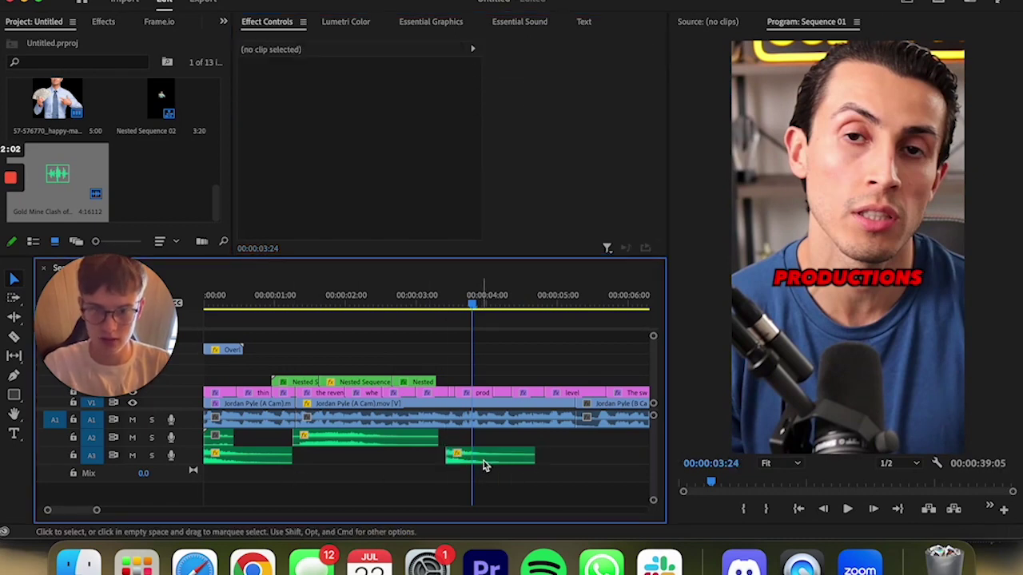
pyautogui.moveTo(482, 462)
pyautogui.mouseDown()
pyautogui.moveTo(489, 477)
pyautogui.moveTo(405, 475)
pyautogui.mouseUp()
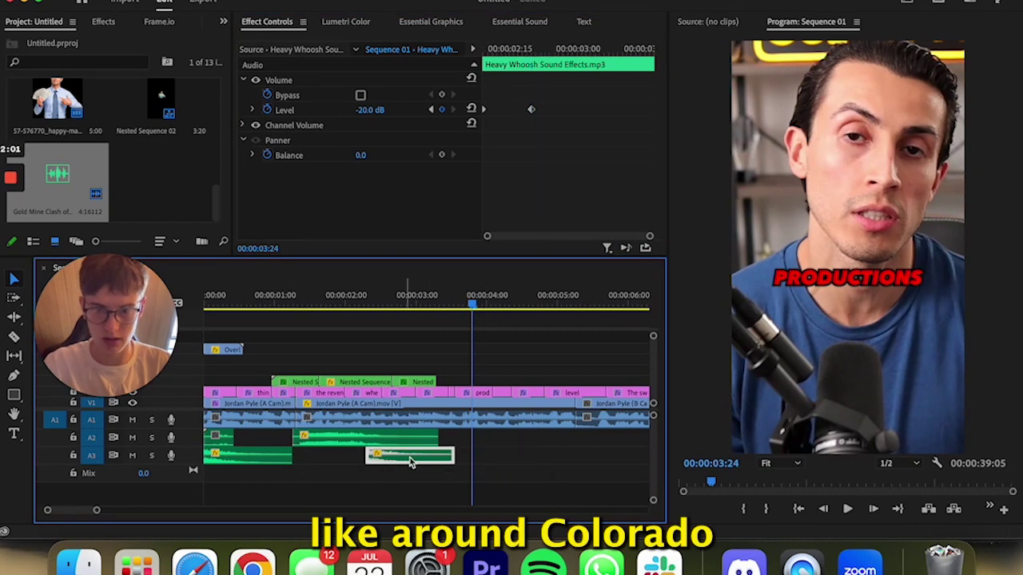
pyautogui.rightClick(158, 491)
pyautogui.click(187, 434)
pyautogui.press('Return')
pyautogui.moveTo(388, 457); pyautogui.dragTo(332, 479)
pyautogui.click(275, 304)
pyautogui.press('space')
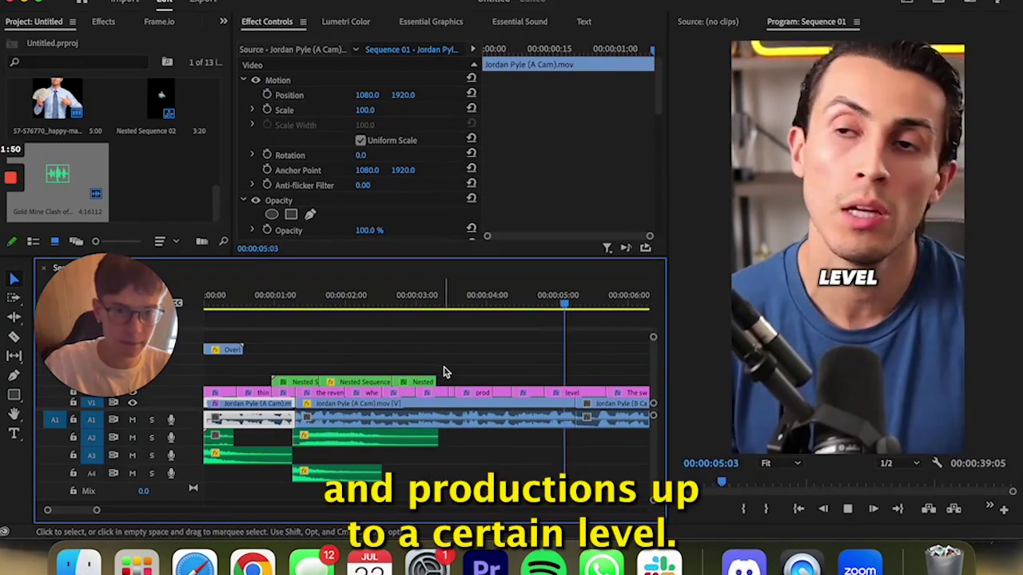
# Bring the crumpled-paper video from the Desktop assets folder above the captions
pyautogui.click(73, 568)
pyautogui.click(333, 169)
pyautogui.doubleClick(434, 103)
pyautogui.moveTo(521, 104)
pyautogui.mouseDown()
pyautogui.moveTo(364, 315)
pyautogui.moveTo(382, 470)
pyautogui.mouseUp()
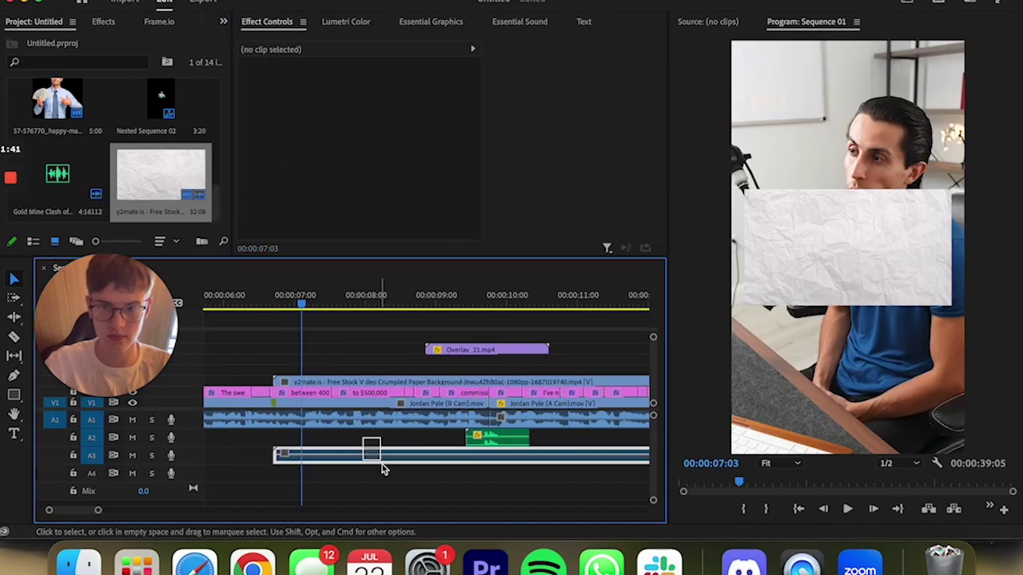
pyautogui.press('space')
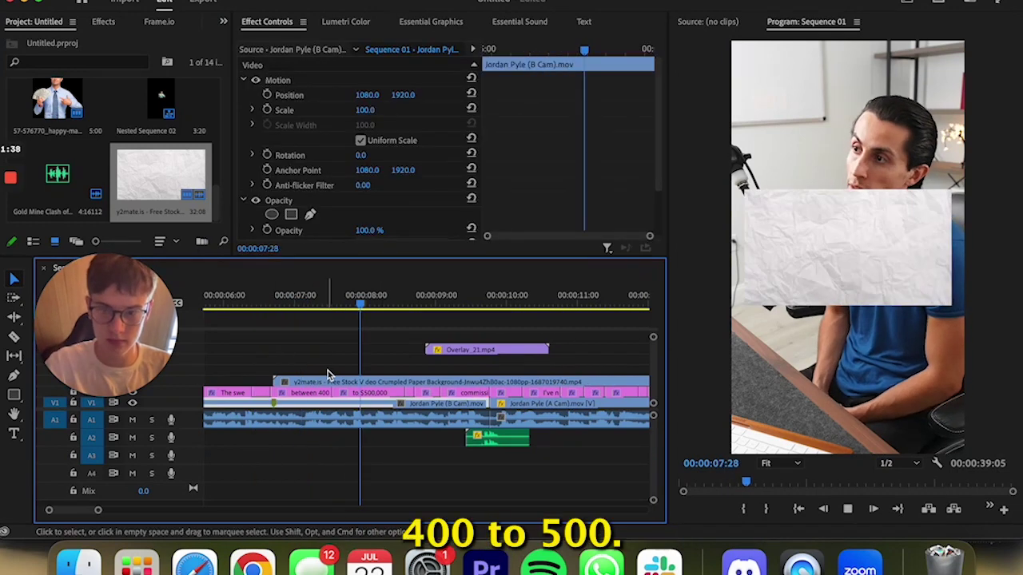
pyautogui.press('space')
# Start the paper clip at 00:00:06:12, adjust its speed/duration and trim its end
pyautogui.moveTo(327, 374); pyautogui.dragTo(308, 375)
pyautogui.press('c')
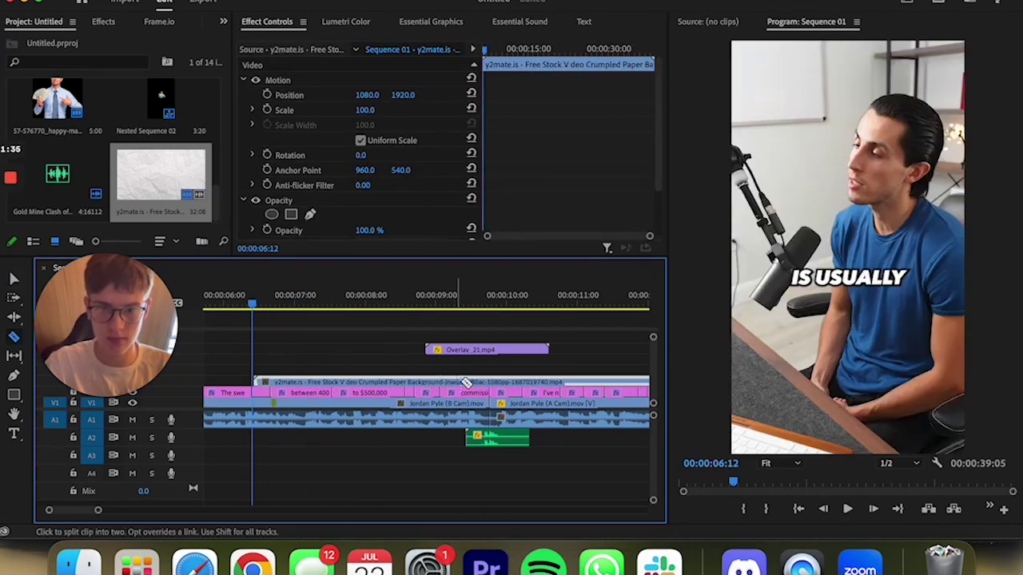
pyautogui.press('v')
pyautogui.rightClick(431, 382)
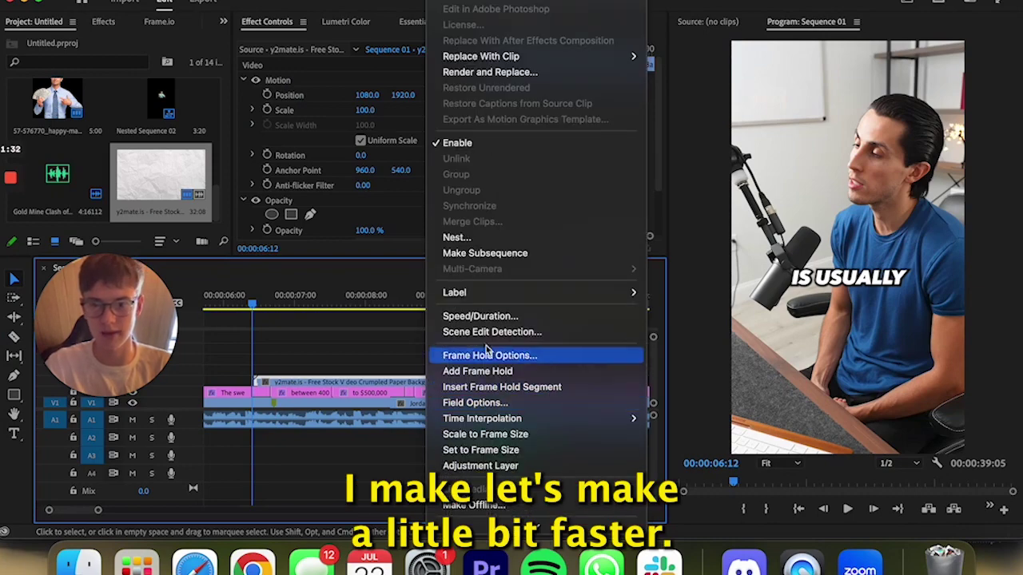
pyautogui.click(479, 315)
pyautogui.moveTo(410, 376); pyautogui.dragTo(487, 376)
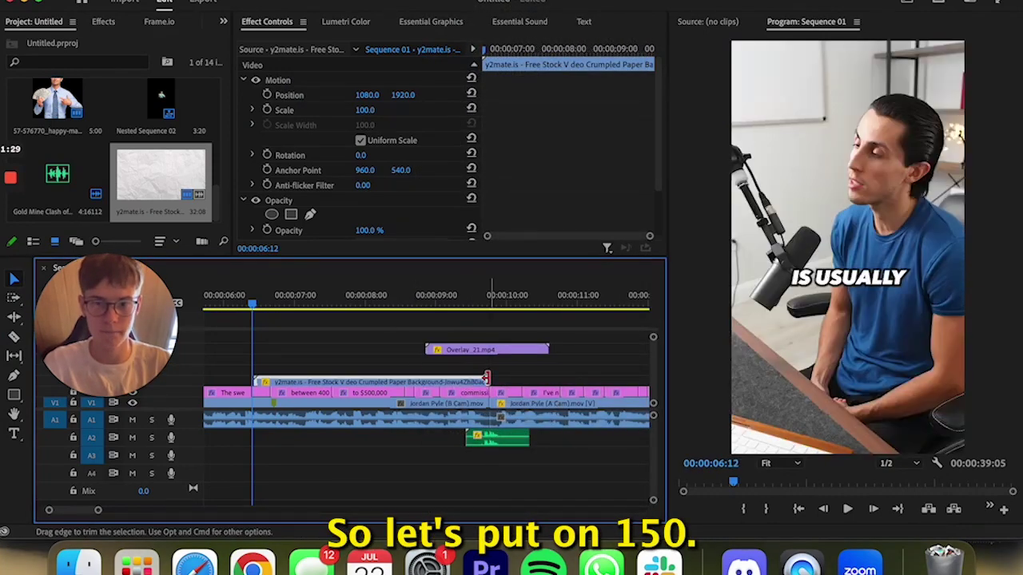
# Line up the 'BETWEEN 400' caption above the paper and reselect the paper clip
pyautogui.click(300, 394)
pyautogui.moveTo(268, 371); pyautogui.dragTo(252, 371)
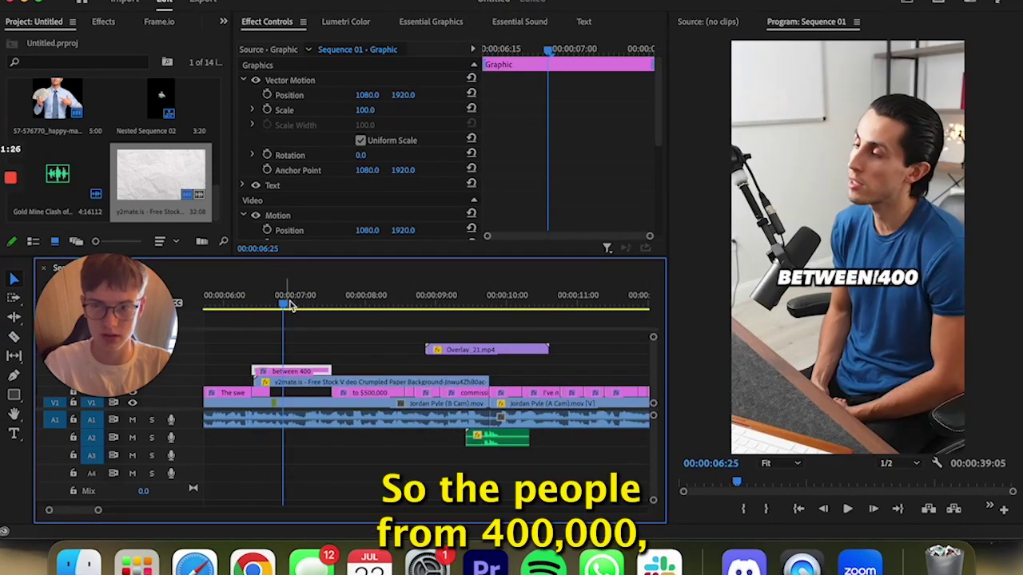
pyautogui.click(282, 297)
pyautogui.click(375, 382)
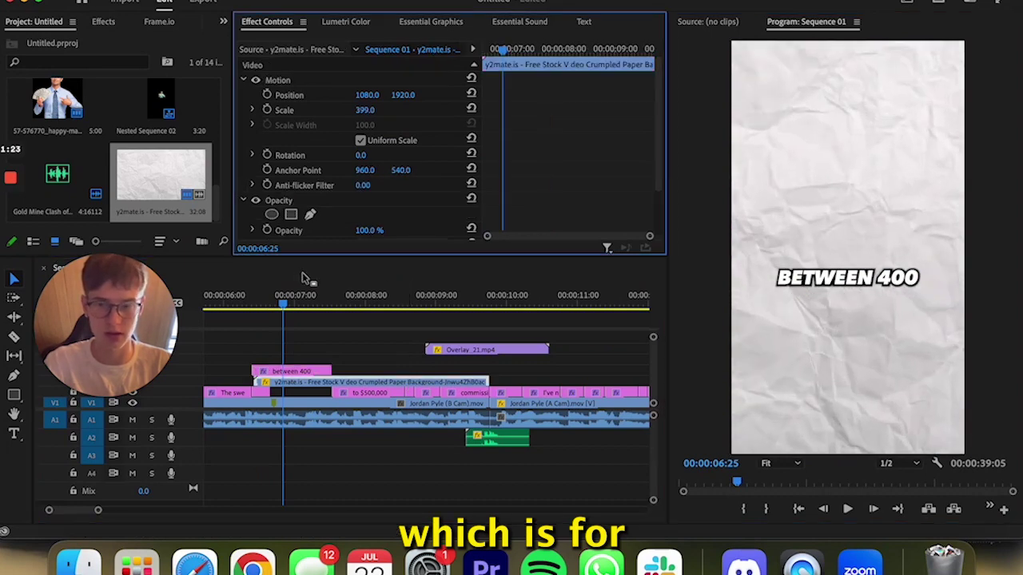
# Edit the caption to read $400,000 and set its fill to bright green 00FF0A
pyautogui.click(292, 371)
pyautogui.press('t')
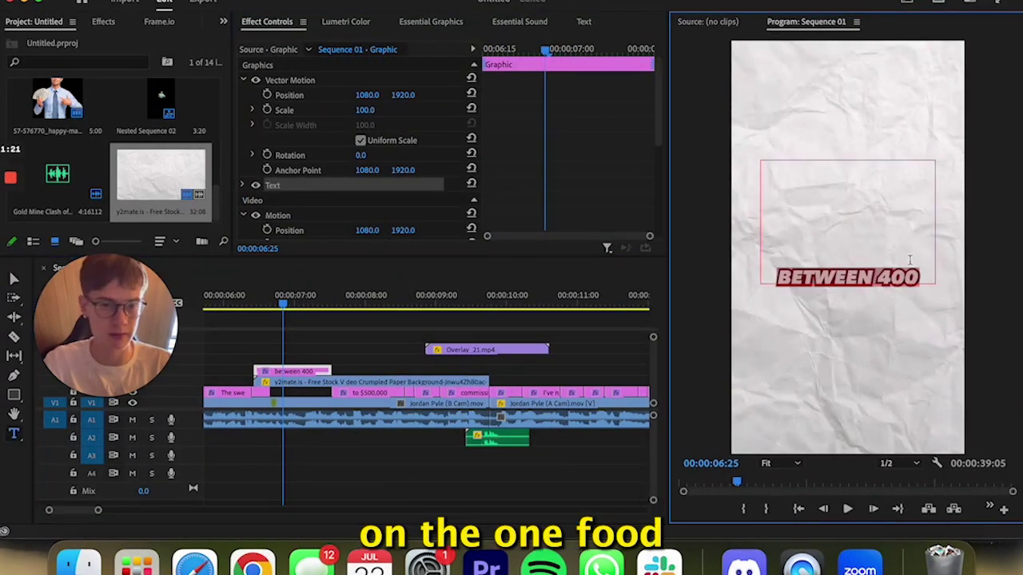
pyautogui.click(847, 222)
pyautogui.write('$400,000')
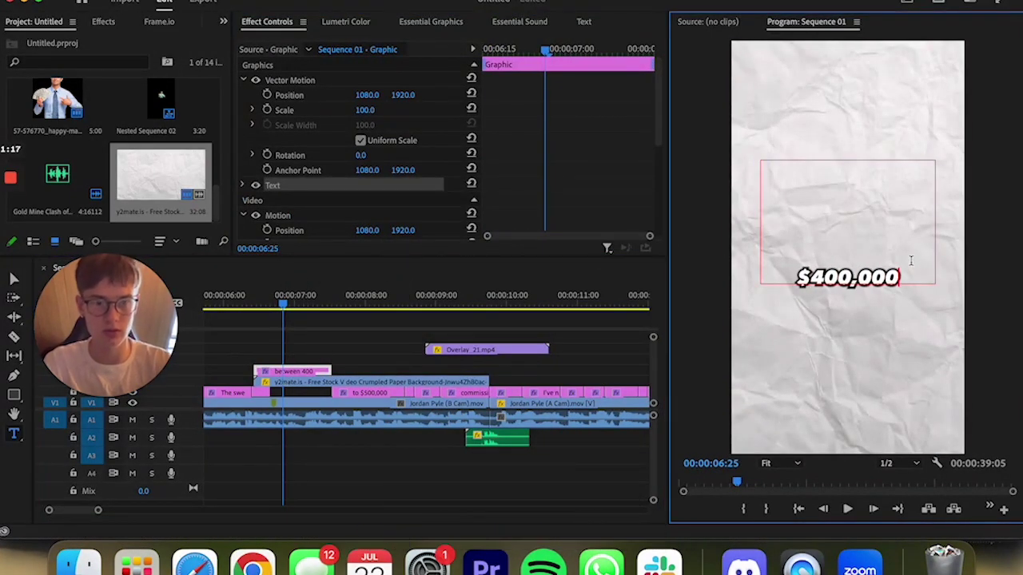
pyautogui.click(431, 22)
pyautogui.scroll(-5, 432, 128)
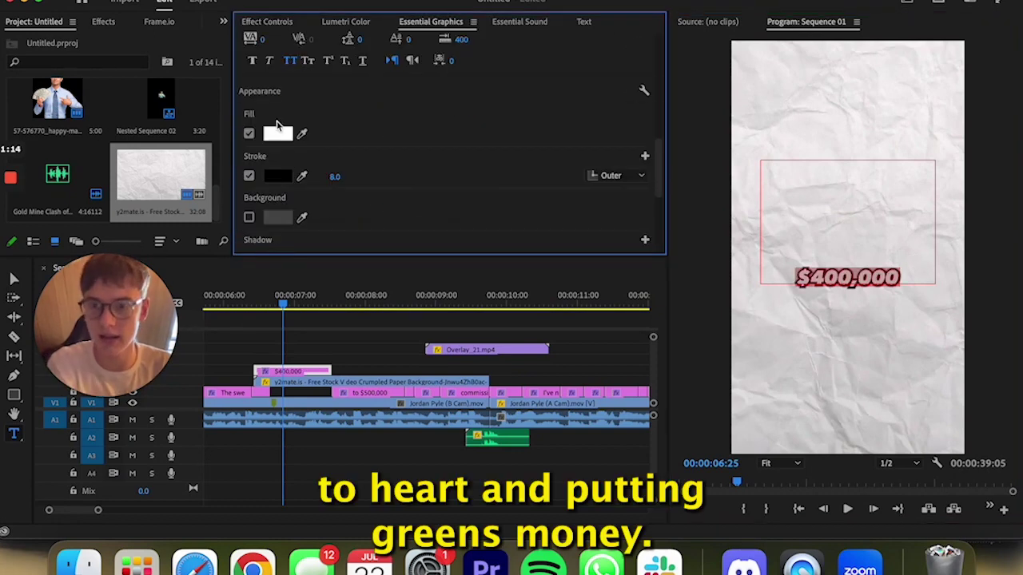
pyautogui.click(275, 133)
pyautogui.click(537, 248)
pyautogui.click(520, 187)
pyautogui.press('Return')
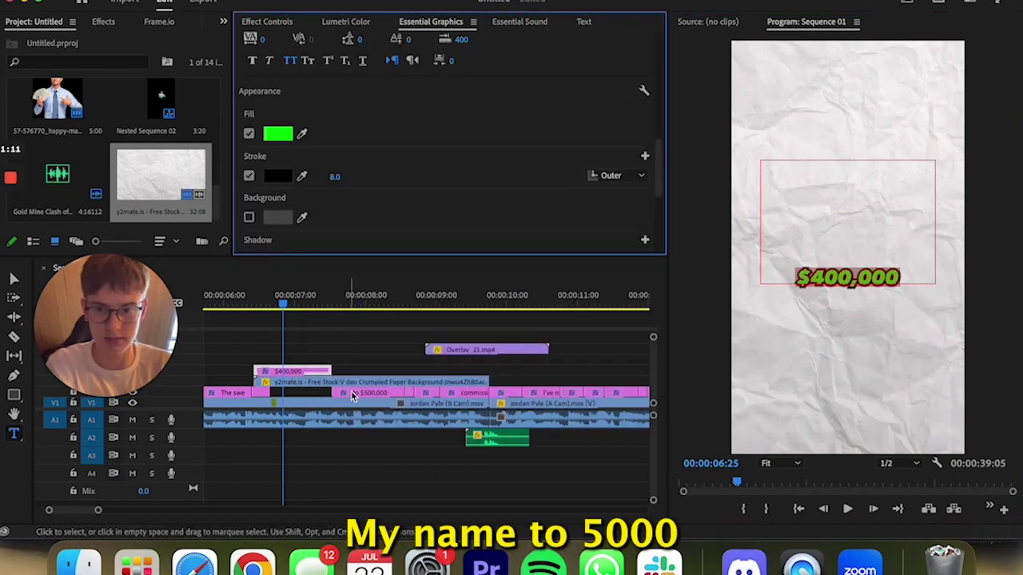
# Move the $500,000 caption up to V3 above the paper background and make its fill green
pyautogui.moveTo(359, 393)
pyautogui.mouseDown()
pyautogui.moveTo(359, 361)
pyautogui.moveTo(459, 372)
pyautogui.mouseUp()
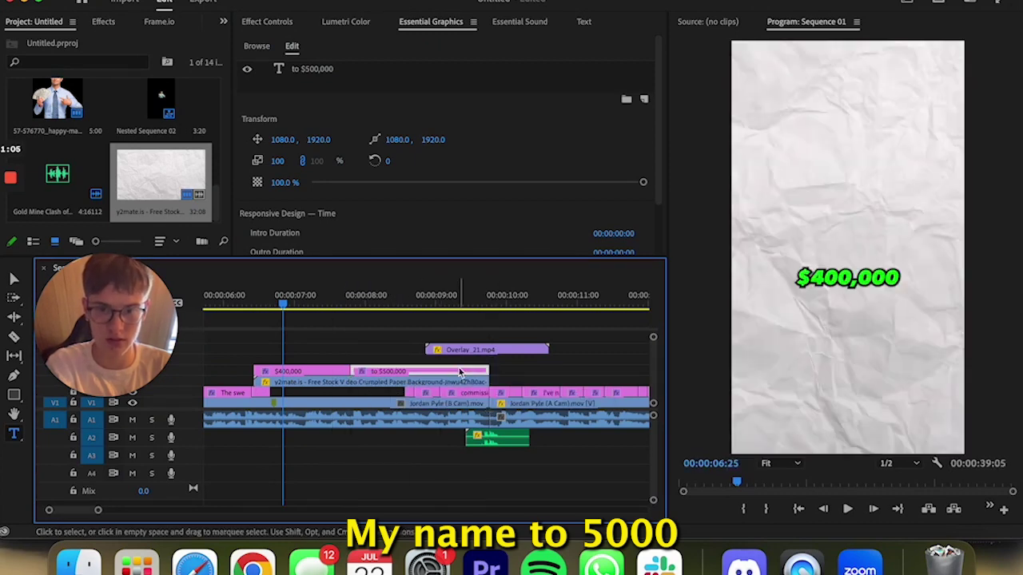
pyautogui.click(890, 251)
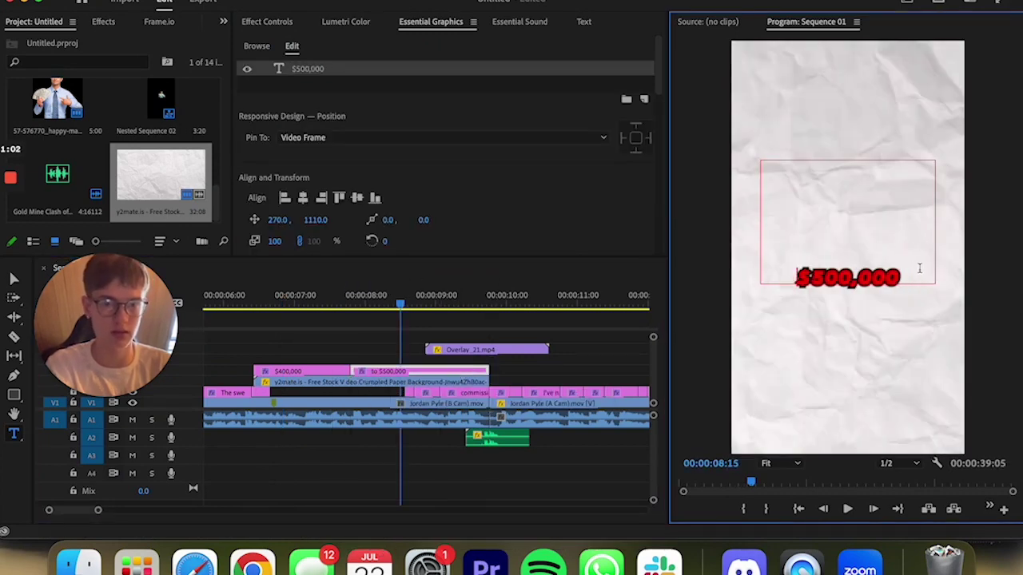
pyautogui.scroll(-5, 335, 184)
pyautogui.scroll(-5, 278, 157)
pyautogui.click(278, 133)
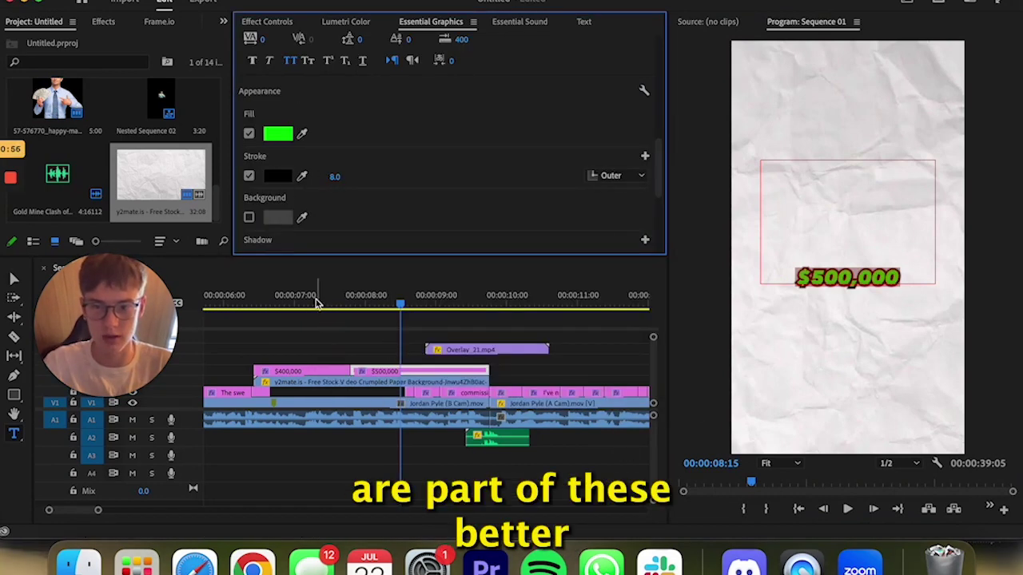
# Select the $400,000 caption clip and bring up its clip actions
pyautogui.click(295, 302)
pyautogui.click(308, 372)
pyautogui.rightClick(320, 371)
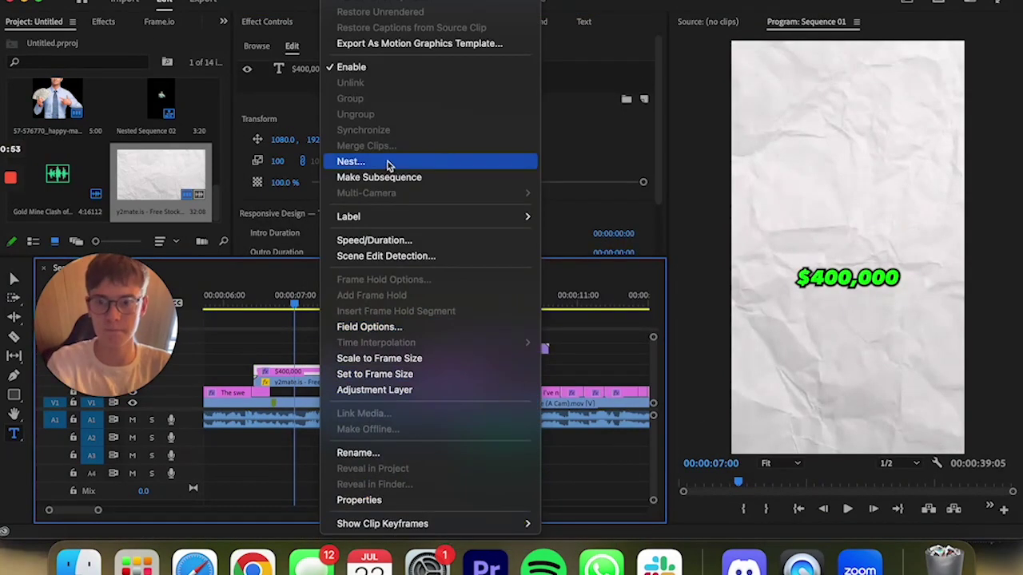
# Nest the $400,000 and $500,000 captions each into its own sequence
pyautogui.click(350, 160)
pyautogui.press('Return')
pyautogui.rightClick(392, 371)
pyautogui.click(420, 229)
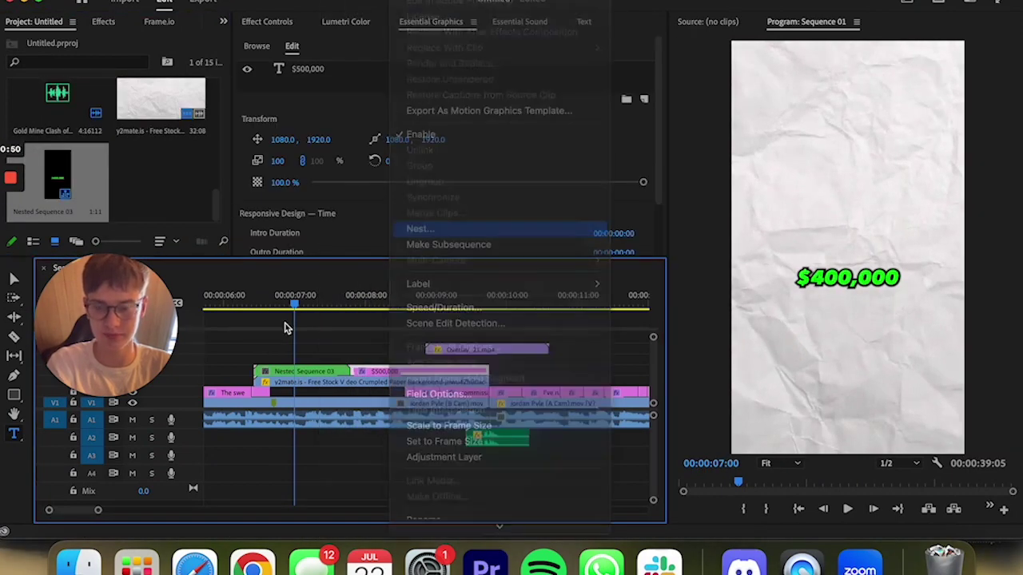
# Enlarge and raise the $400,000 nested caption to 167.1% scale
pyautogui.click(267, 21)
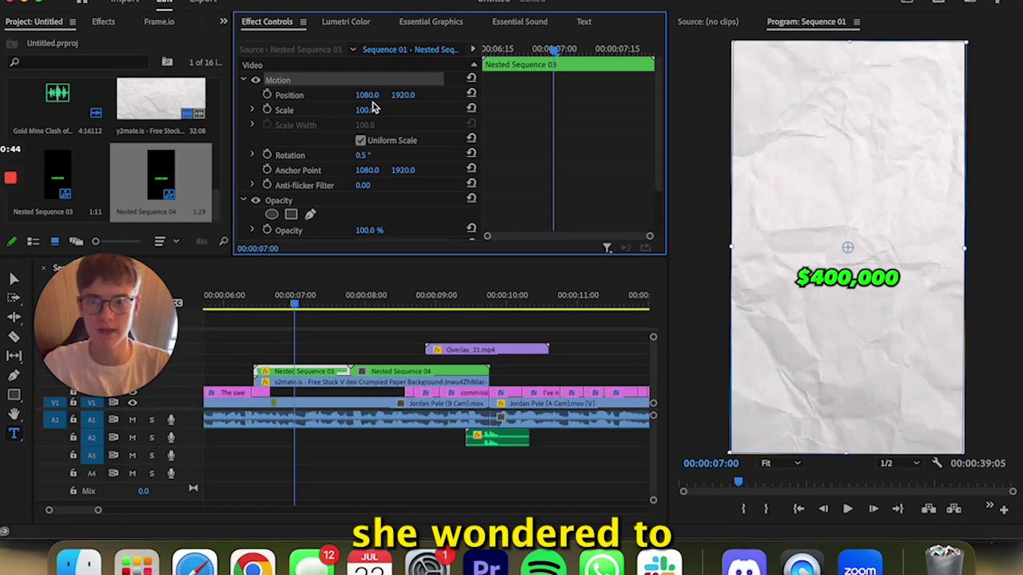
pyautogui.moveTo(725, 253); pyautogui.dragTo(652, 248)
pyautogui.moveTo(816, 264); pyautogui.dragTo(816, 221)
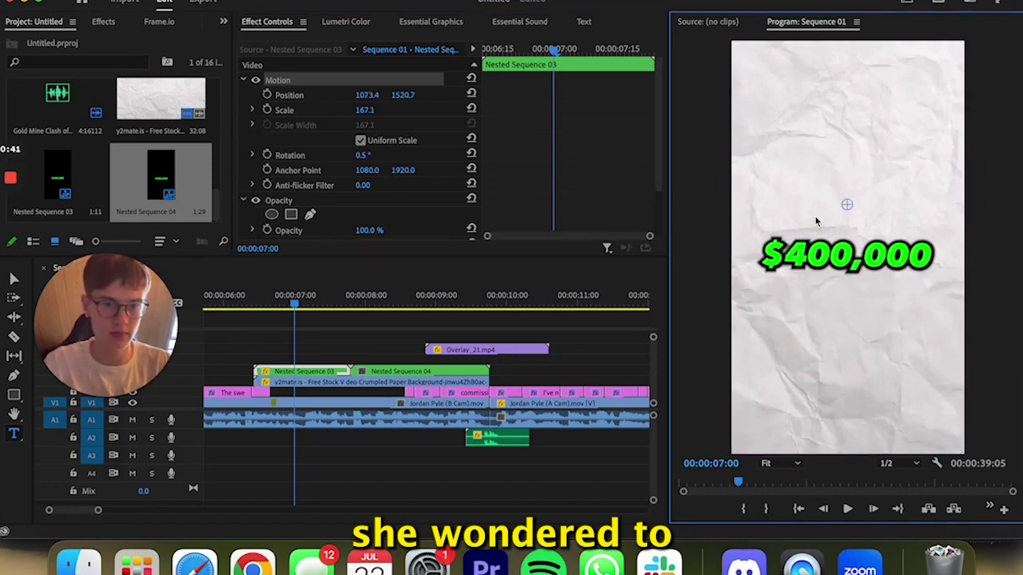
# Enlarge the $500,000 nested caption (Nested Sequence 04) at 8:07 to 172.6% scale
pyautogui.click(381, 302)
pyautogui.click(389, 354)
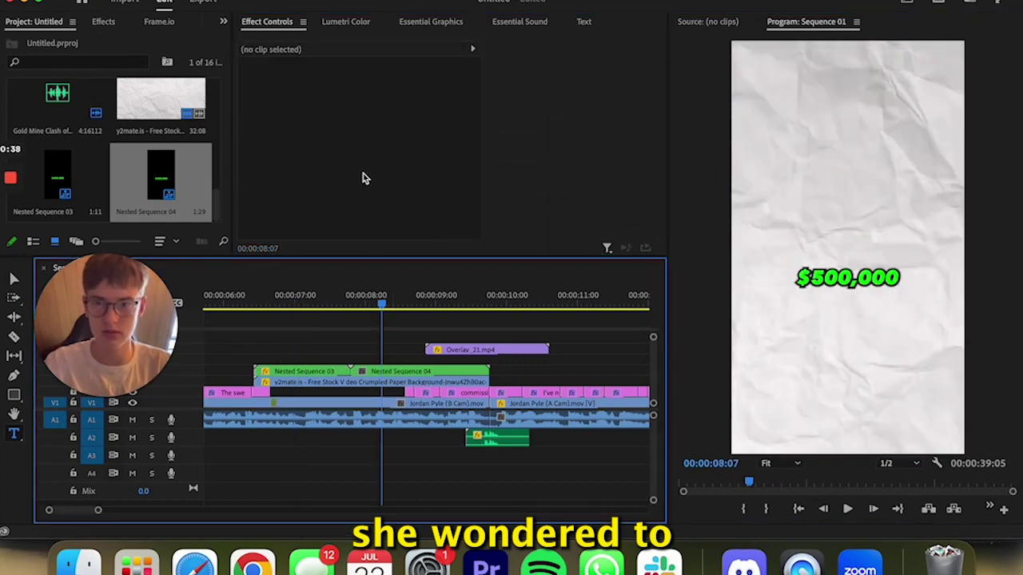
pyautogui.click(402, 375)
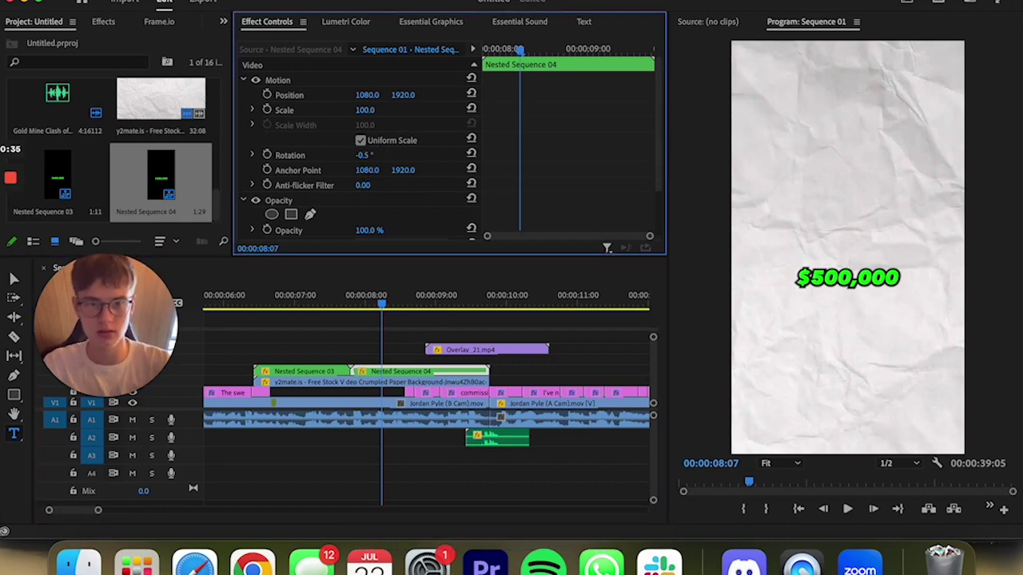
pyautogui.click(415, 80)
pyautogui.click(732, 252)
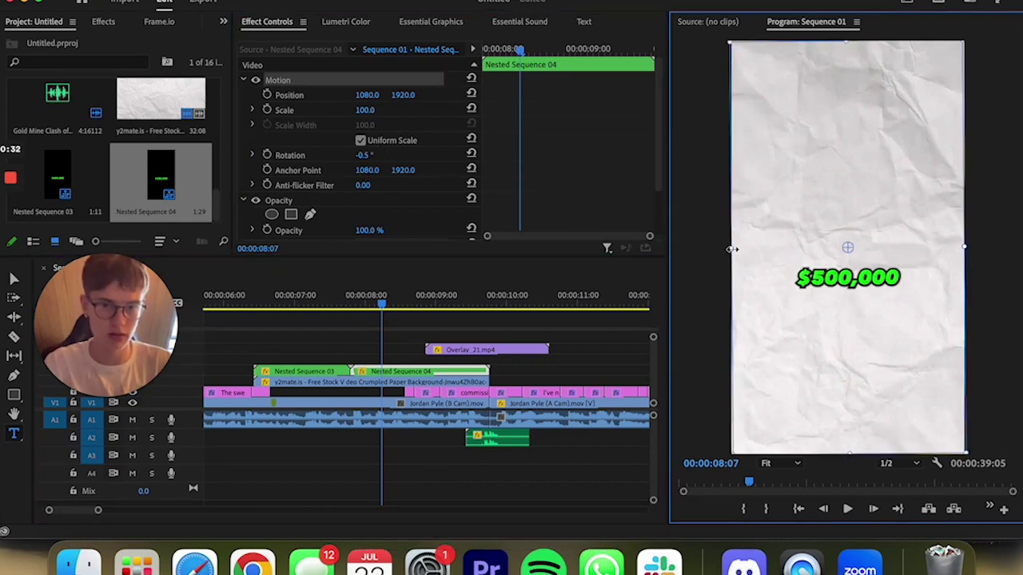
pyautogui.moveTo(732, 250); pyautogui.dragTo(729, 226)
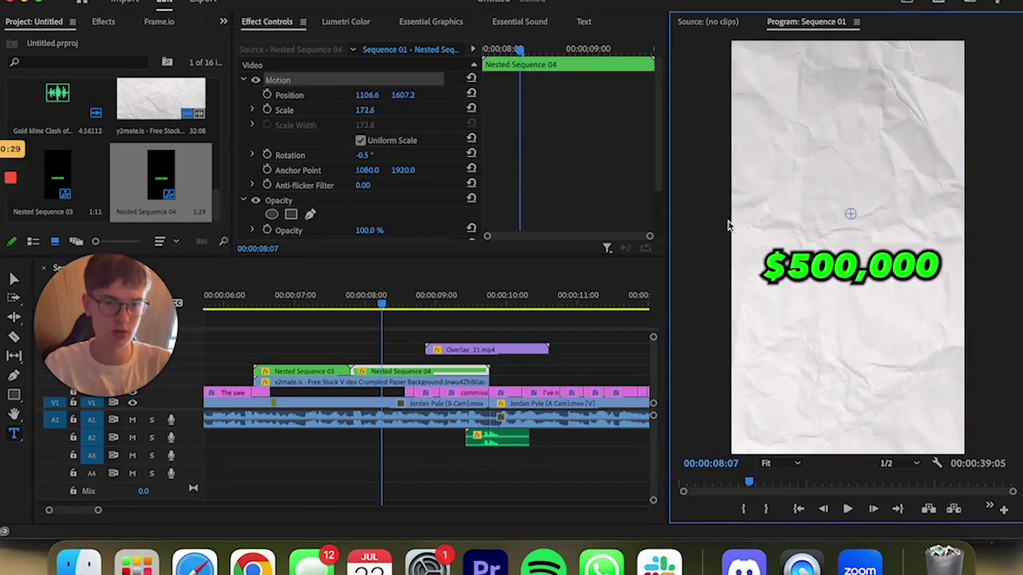
pyautogui.click(303, 372)
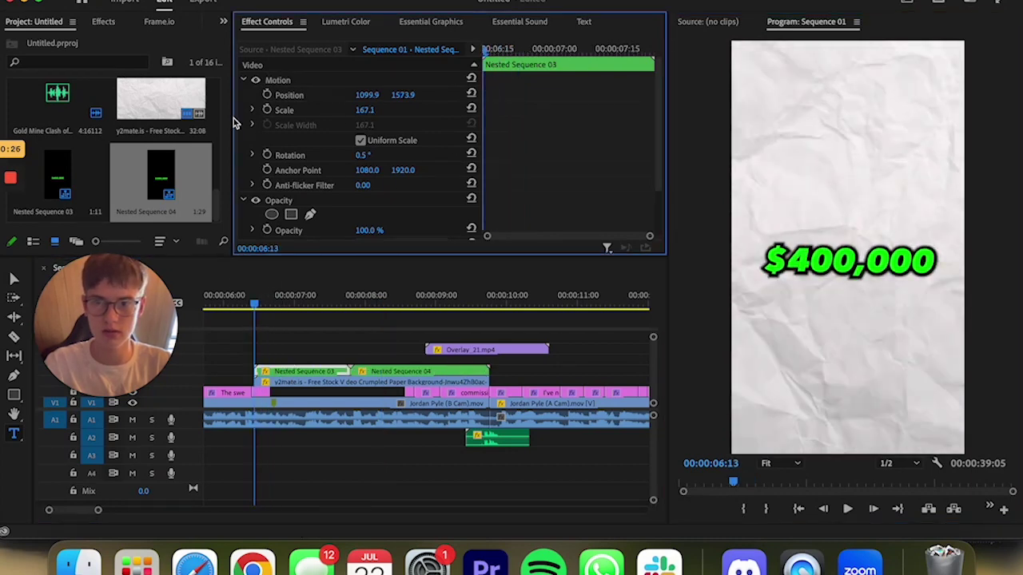
# Add Position keyframes on the $400,000 card at 7:01 and 6:15
pyautogui.click(557, 50)
pyautogui.click(835, 254)
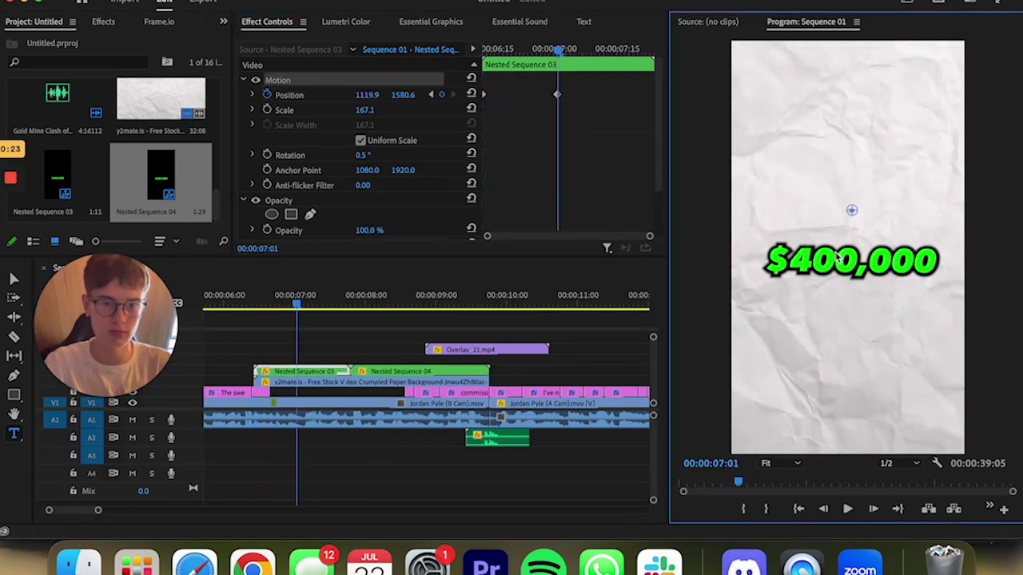
pyautogui.click(490, 49)
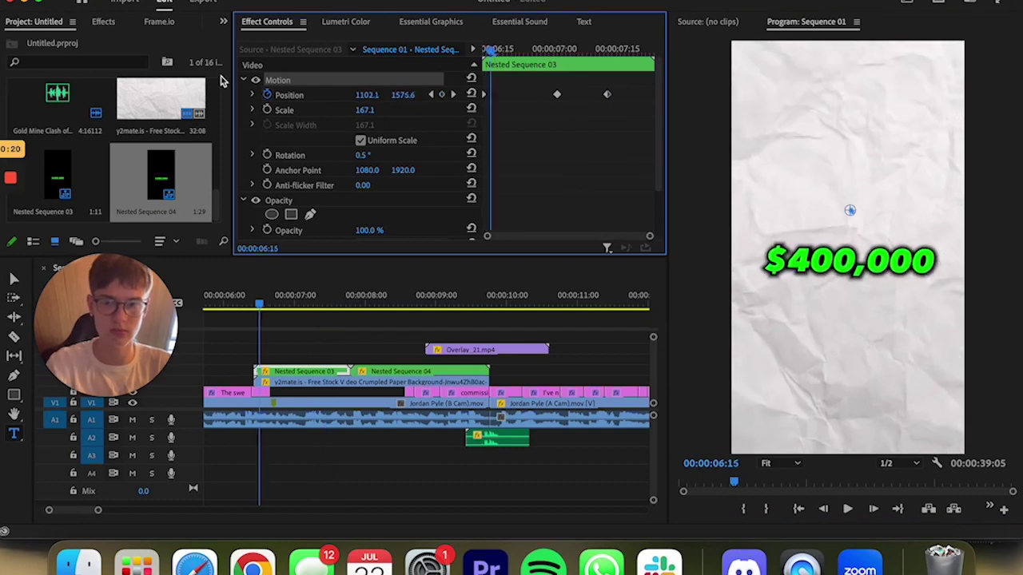
# Trim the start of Nested Sequence 03 later and preview the card's drift around 6:16
pyautogui.moveTo(255, 372); pyautogui.dragTo(274, 377)
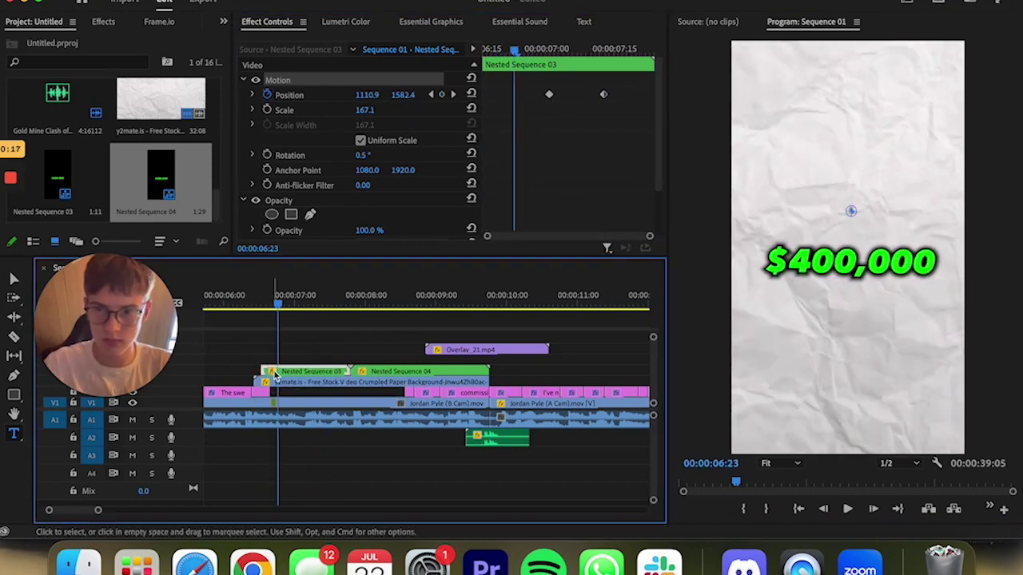
pyautogui.click(491, 50)
pyautogui.press('Right')
pyautogui.press('Right')
pyautogui.press('Right')
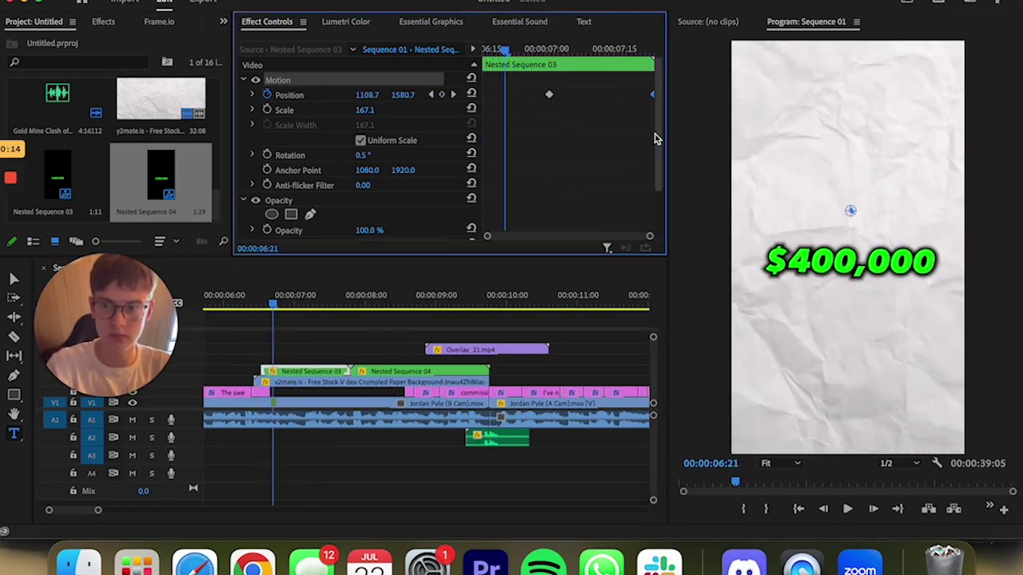
pyautogui.press('Right')
pyautogui.press('Right')
pyautogui.press('Right')
pyautogui.press('Left')
pyautogui.press('Left')
pyautogui.press('Left')
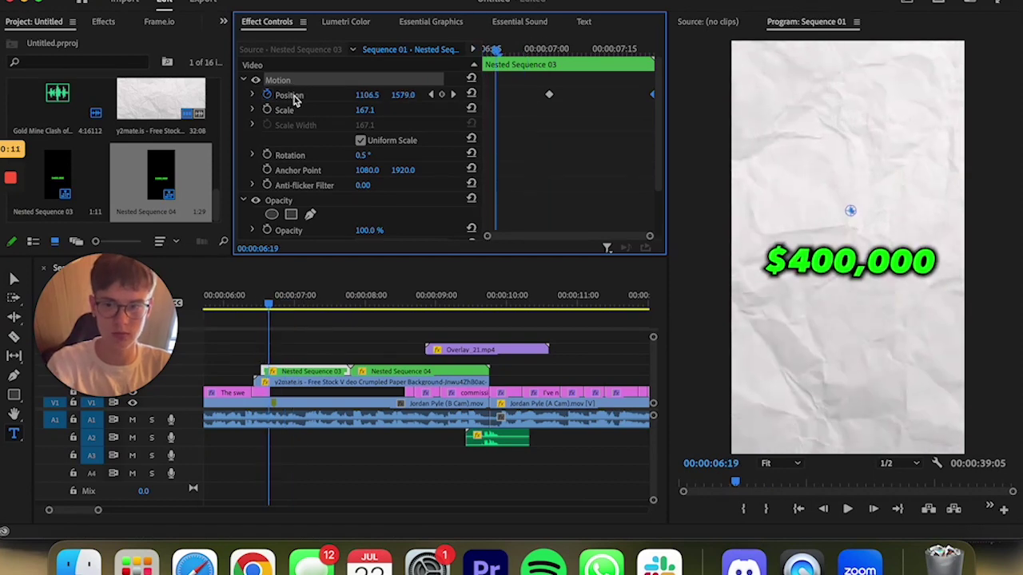
# Split the $400,000 clip at 6:23 with the Razor and select the Effects search text
pyautogui.press('Right')
pyautogui.press('Right')
pyautogui.press('Right')
pyautogui.press('c')
pyautogui.click(279, 344)
pyautogui.tripleClick(80, 41)
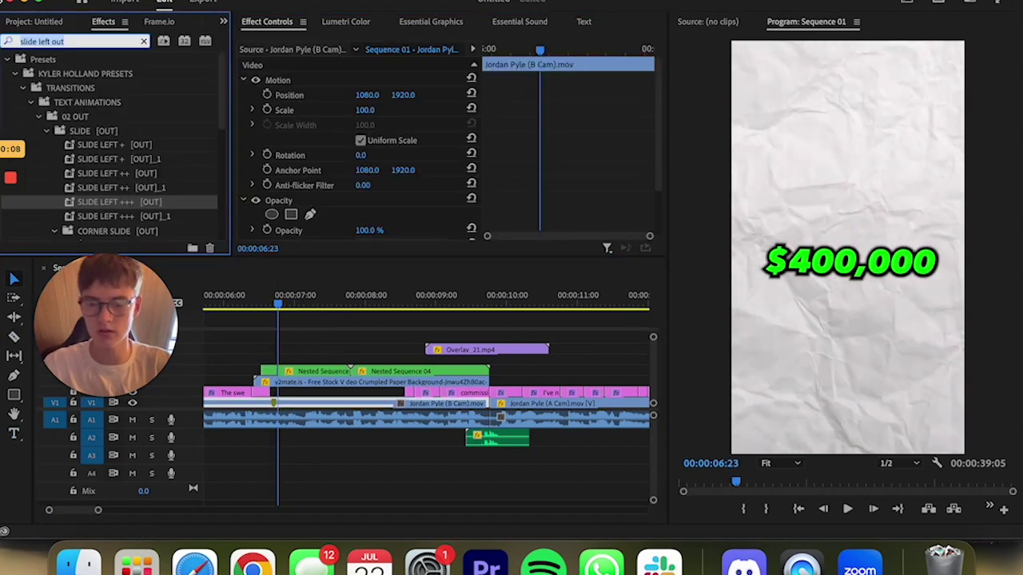
# Search Effects for 'scale up' and review the change from $400,000 to $500,000
pyautogui.write('scale up')
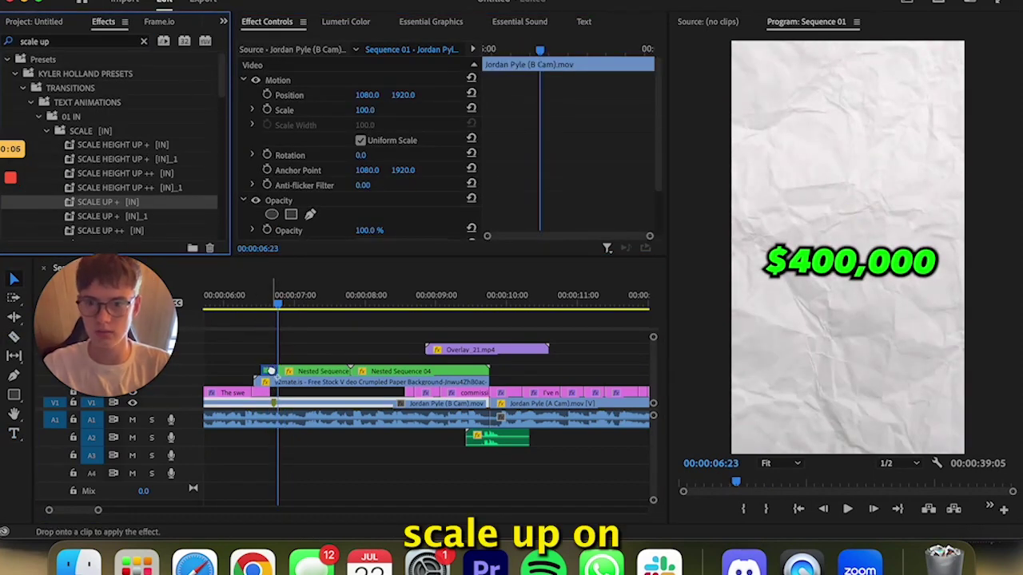
pyautogui.click(270, 371)
pyautogui.press('space')
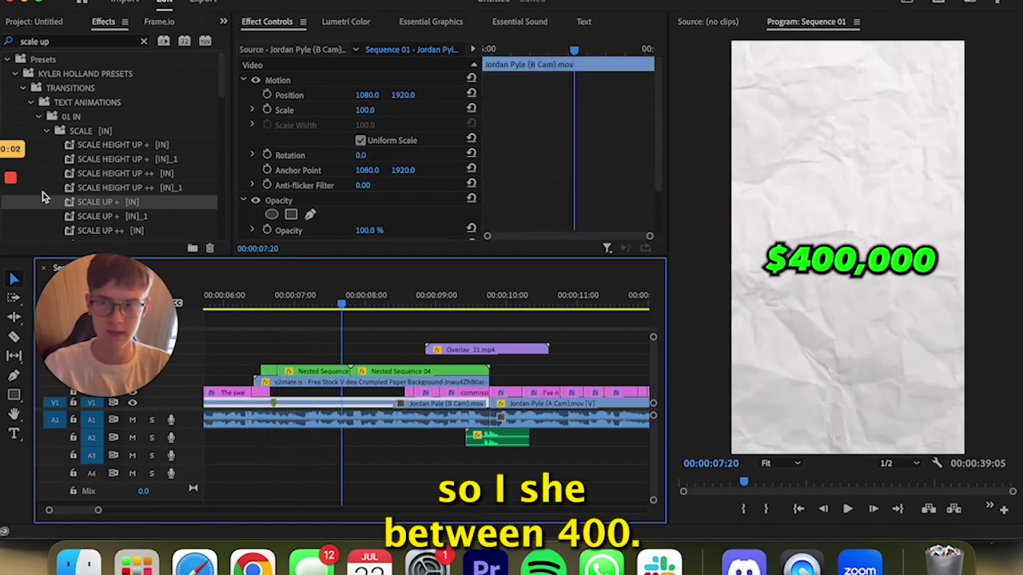
pyautogui.moveTo(359, 296); pyautogui.dragTo(346, 299)
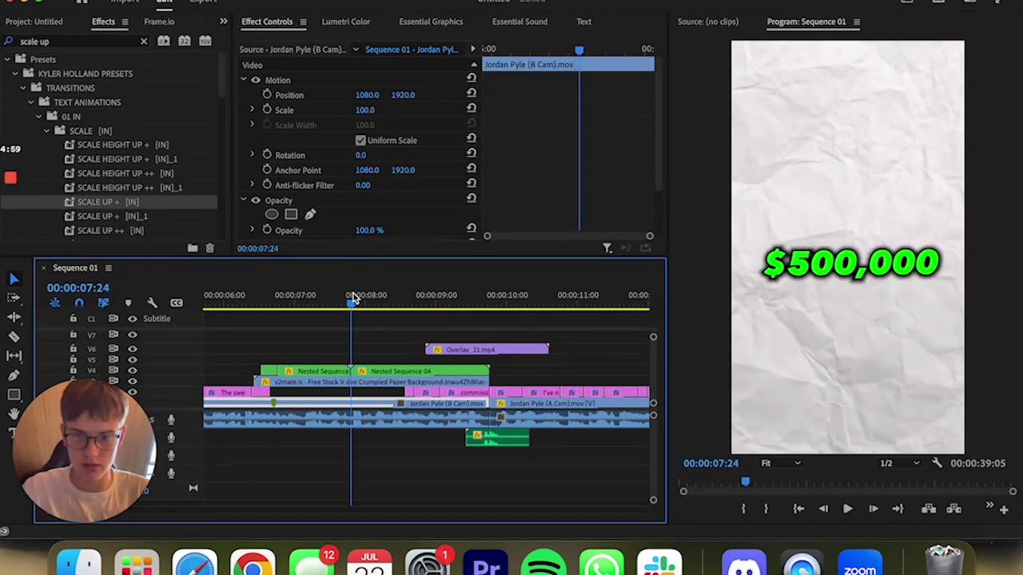
pyautogui.press('Left')
pyautogui.press('Left')
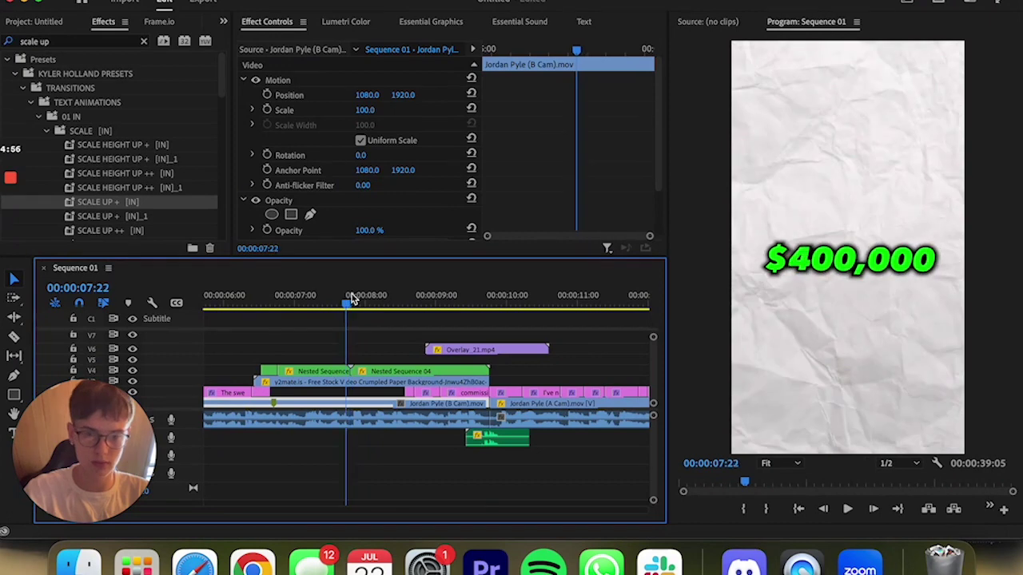
# Change the search to 'scale down out' and pick the SCALE DOWN + [OUT] preset
pyautogui.doubleClick(46, 40)
pyautogui.write('down out')
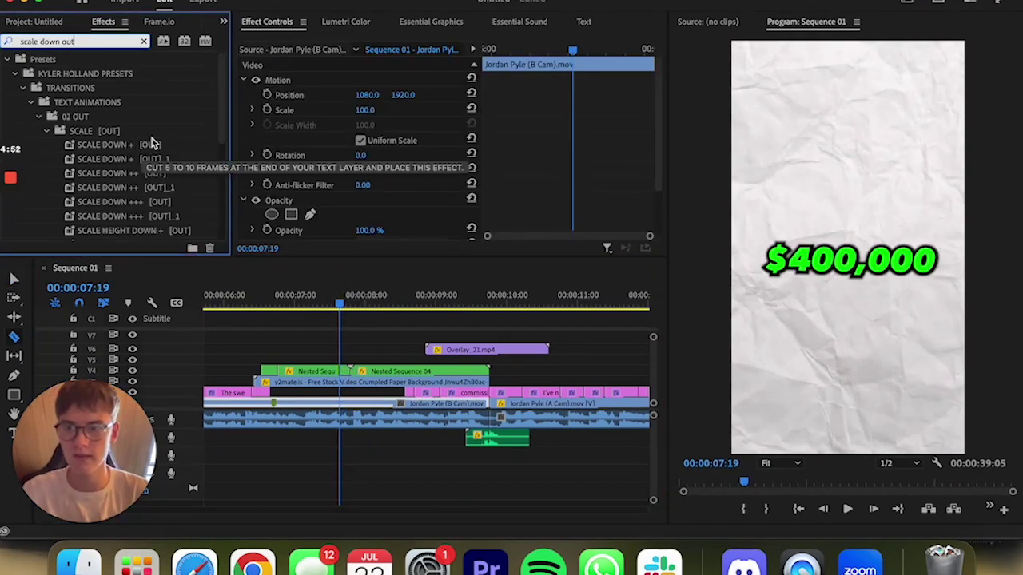
pyautogui.click(152, 144)
# Check Nested Sequence 04's keyframes at 8:23 and 9:16, then split it at 7:28
pyautogui.click(361, 299)
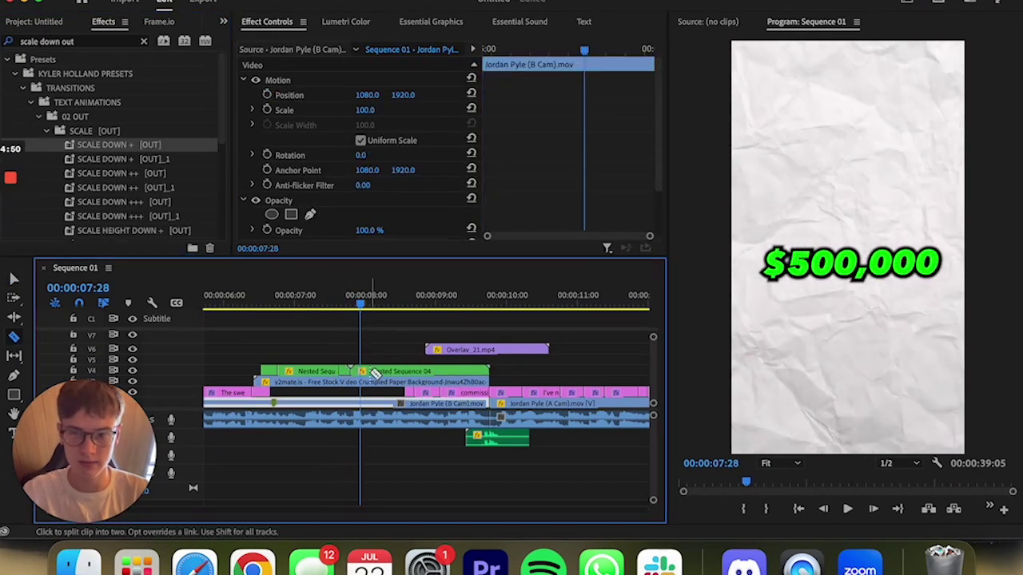
pyautogui.click(374, 376)
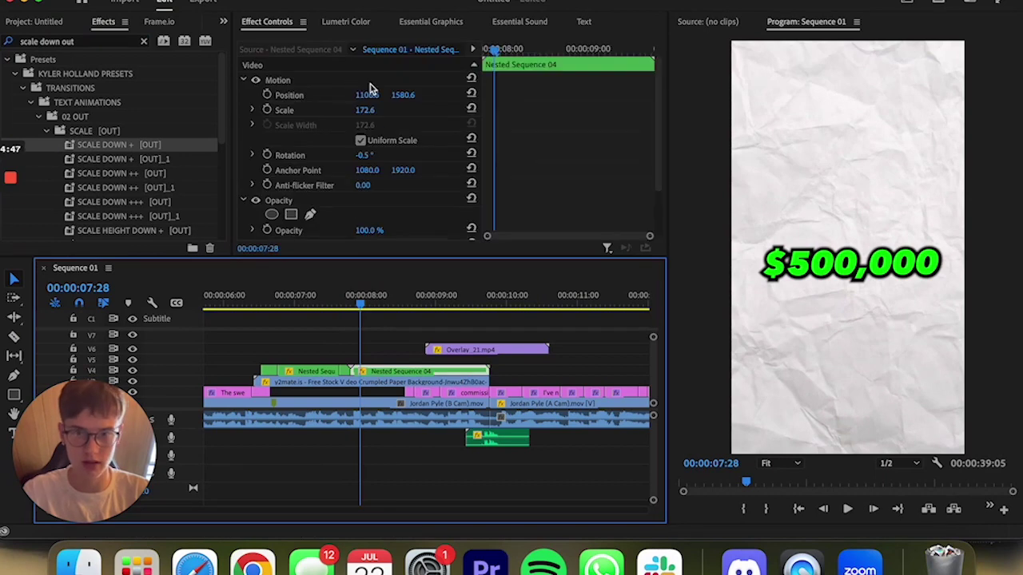
pyautogui.click(370, 83)
pyautogui.press('Down')
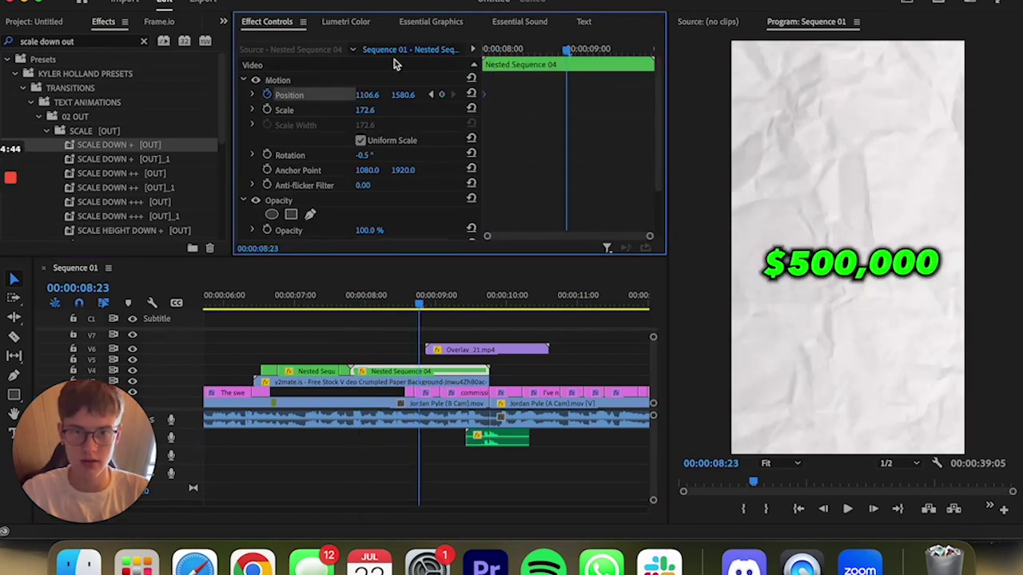
pyautogui.click(735, 258)
pyautogui.press('Down')
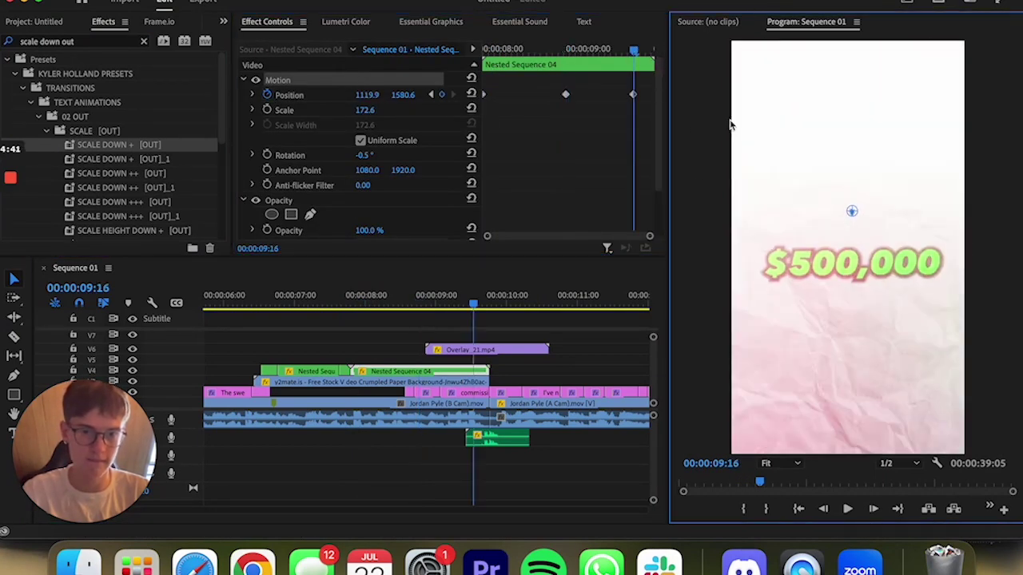
pyautogui.press('Up')
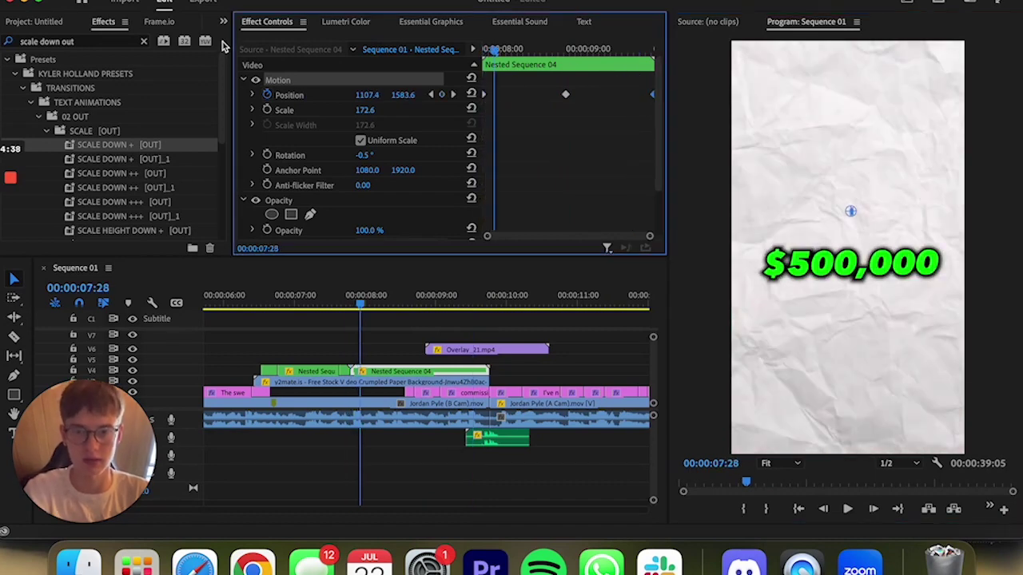
pyautogui.press('c')
pyautogui.click(367, 361)
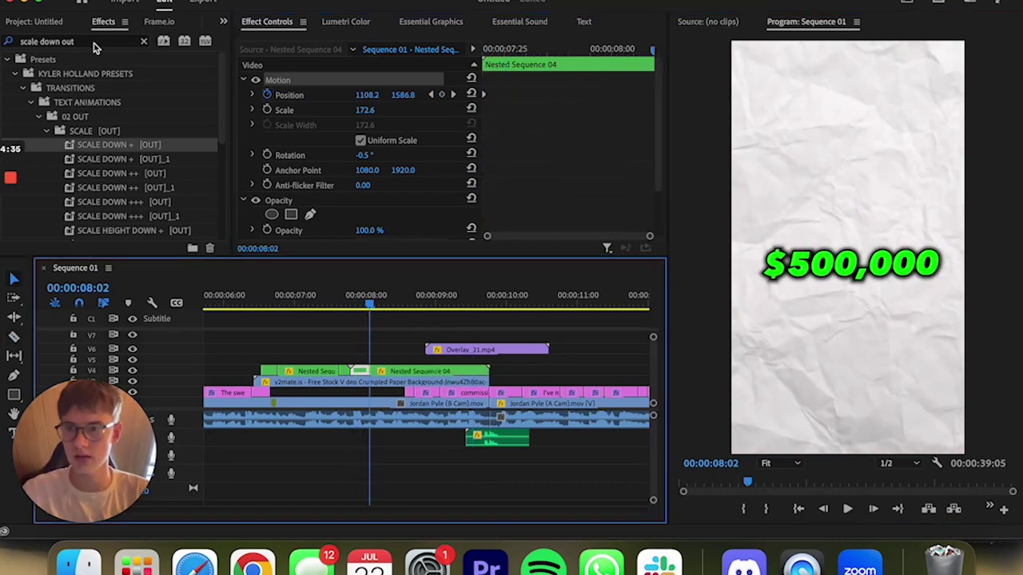
# Replay the dollar cards from about 7:20 and marquee-select the stacked card clips
pyautogui.click(37, 42)
pyautogui.write('up i')
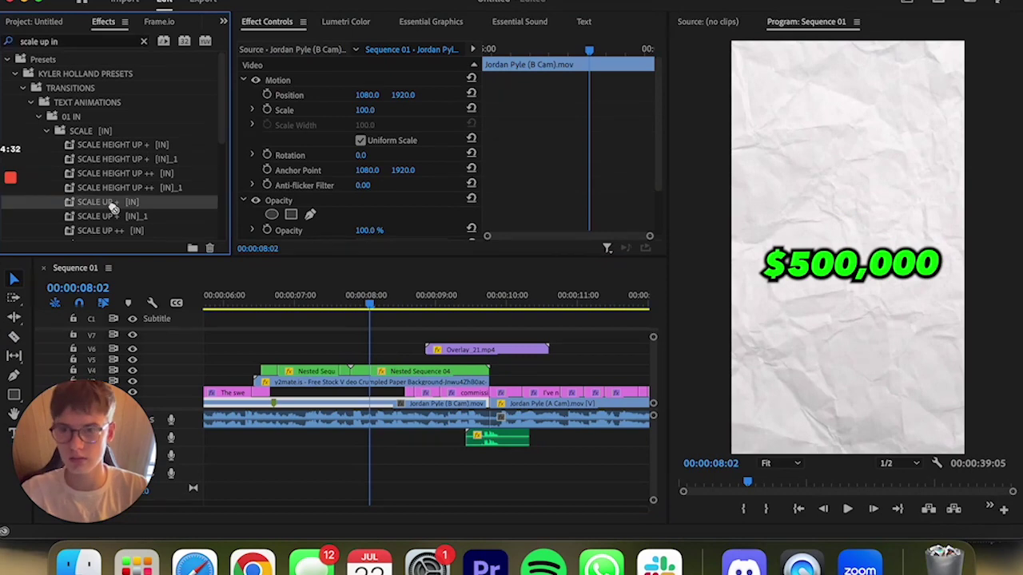
pyautogui.click(343, 298)
pyautogui.press('space')
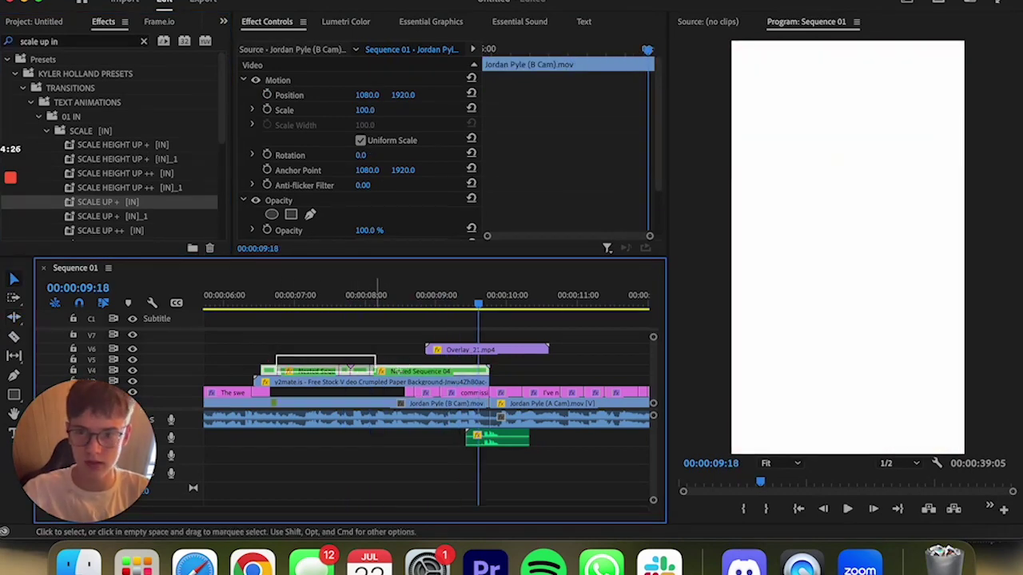
pyautogui.moveTo(375, 376); pyautogui.dragTo(447, 372)
pyautogui.rightClick(447, 373)
# Nest the selected card clips into Nested Sequence 05 and duplicate it onto the track above
pyautogui.click(479, 242)
pyautogui.press('Return')
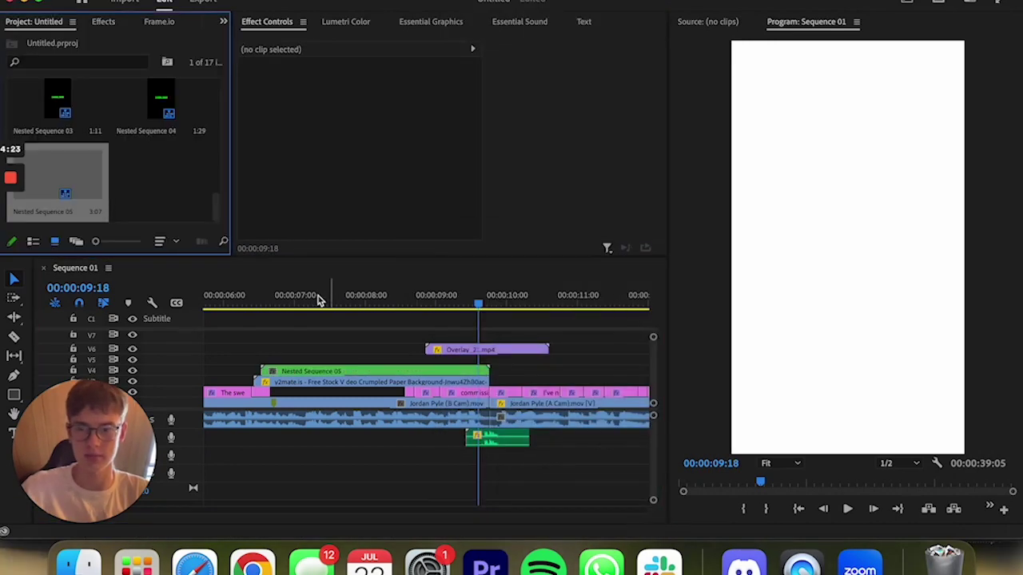
pyautogui.click(318, 299)
pyautogui.moveTo(327, 372); pyautogui.dragTo(328, 361)
# Apply Gaussian Blur 20 at 50% opacity to the duplicated card
pyautogui.click(103, 21)
pyautogui.click(72, 41)
pyautogui.write('gaus')
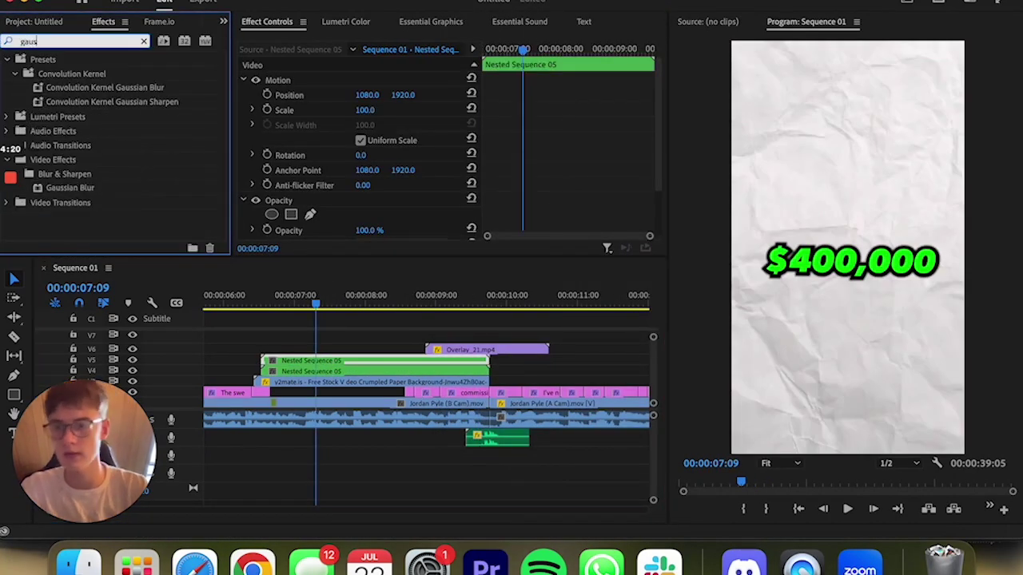
pyautogui.moveTo(69, 188); pyautogui.dragTo(380, 371)
pyautogui.scroll(-3, 316, 157)
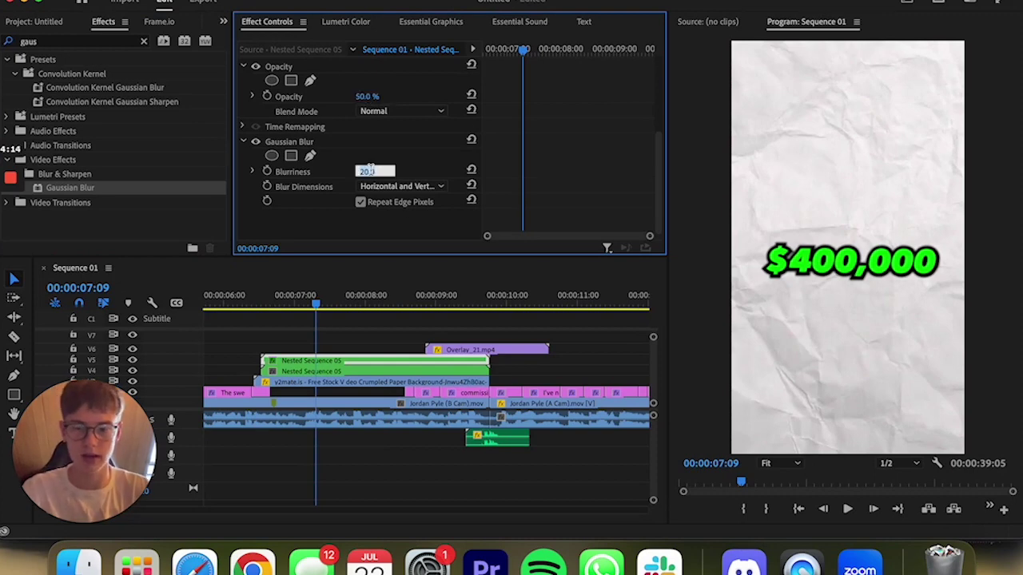
# Nest both Nested Sequence 05 card clips together into one sequence
pyautogui.moveTo(229, 341); pyautogui.dragTo(320, 374)
pyautogui.rightClick(306, 367)
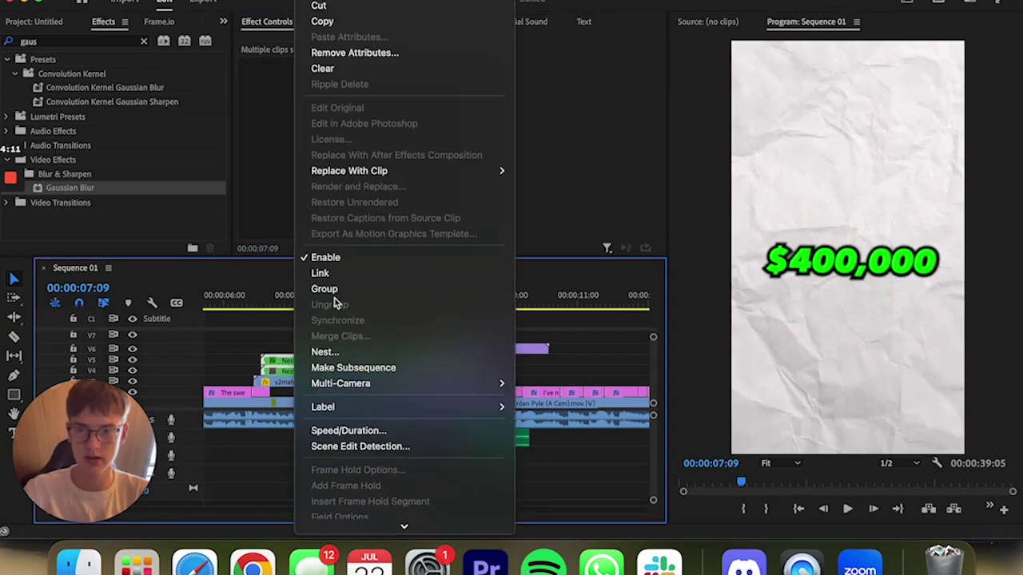
pyautogui.click(344, 346)
pyautogui.press('Return')
# Nest the paper background clip on its own and search Effects for 'scale up'
pyautogui.rightClick(336, 382)
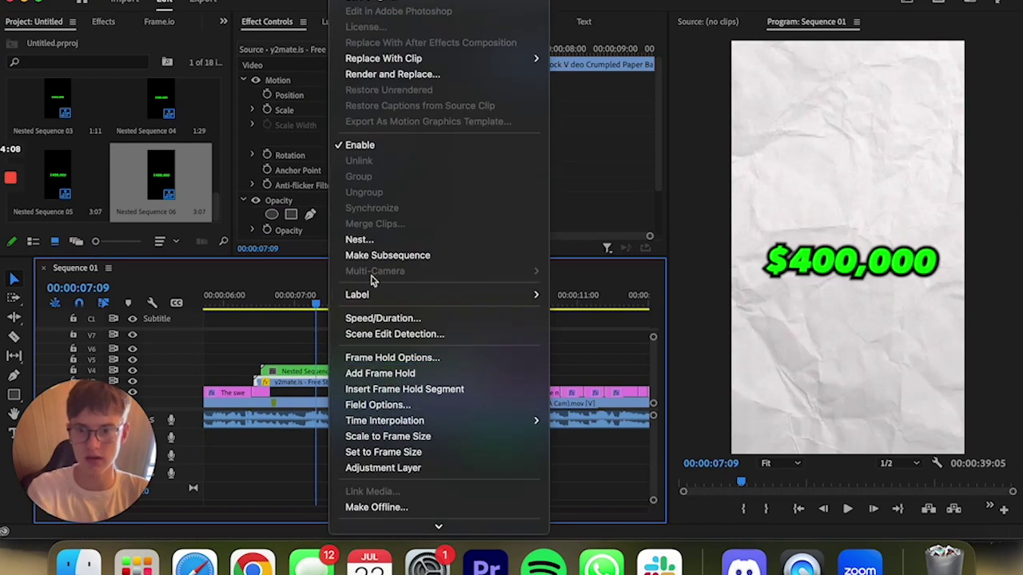
pyautogui.click(356, 237)
pyautogui.press('Return')
pyautogui.press('c')
pyautogui.press('v')
pyautogui.click(103, 22)
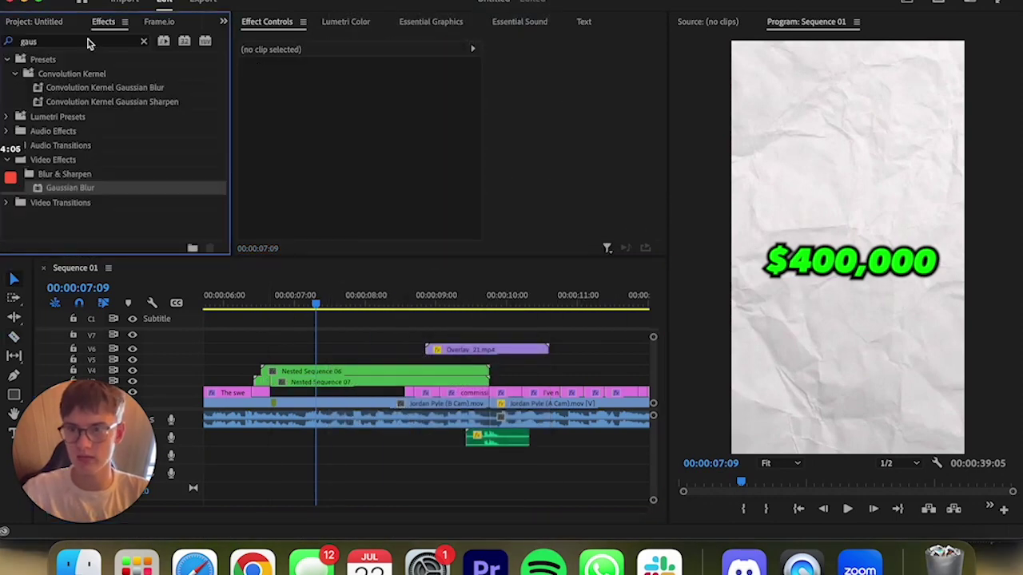
pyautogui.write('scale up')
pyautogui.scroll(-5, 70, 119)
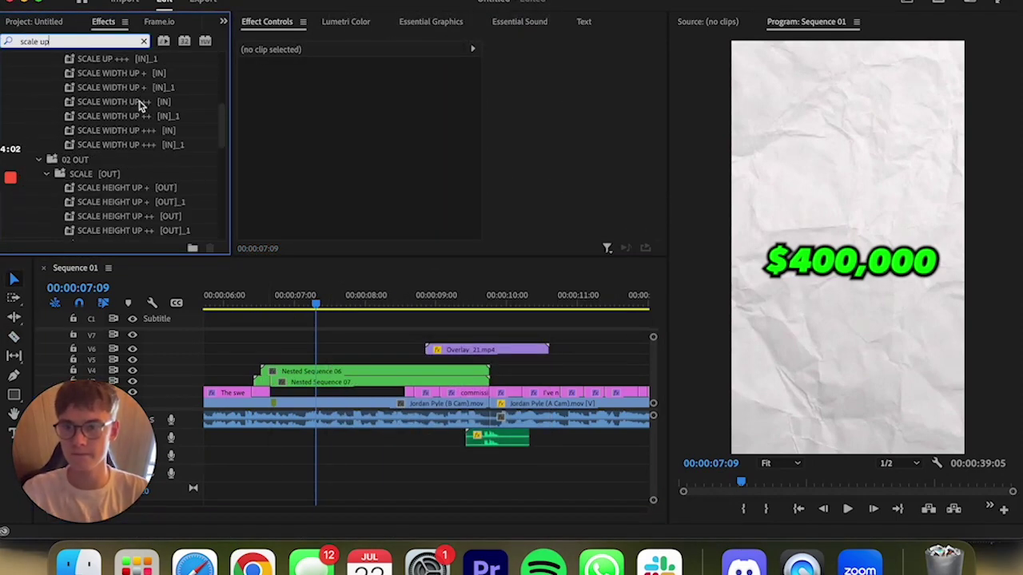
# Add the scale-up intro to Nested Sequence 07 and shift the whoosh to the paper's entrance
pyautogui.moveTo(252, 370); pyautogui.dragTo(271, 381)
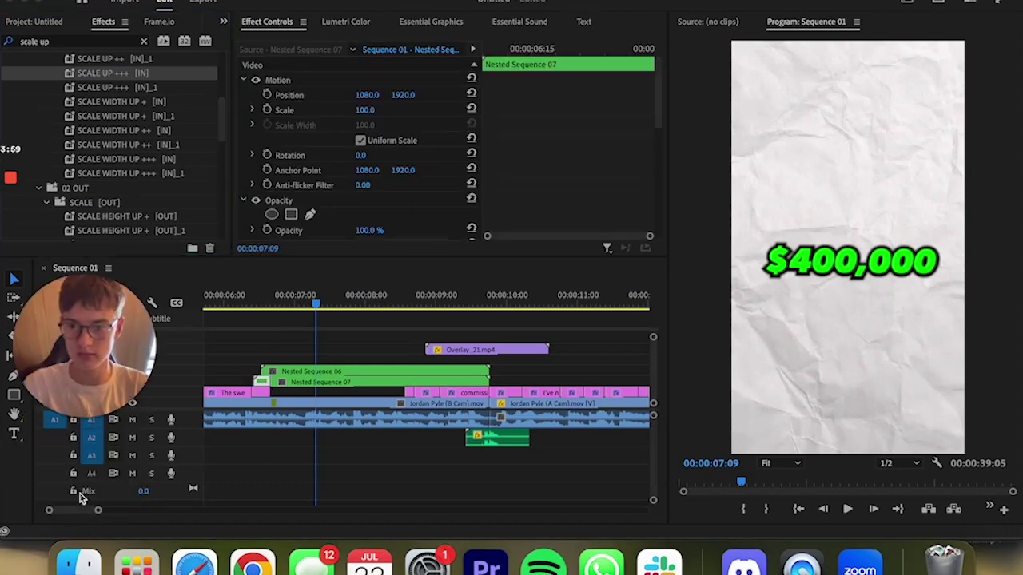
pyautogui.scroll(6, 233, 495)
pyautogui.click(239, 456)
pyautogui.press('Down')
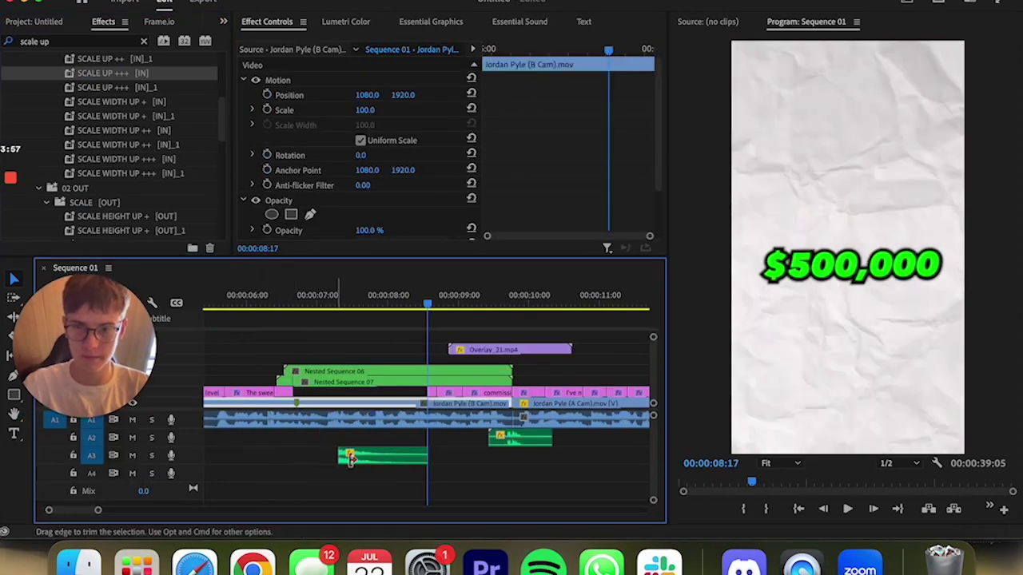
pyautogui.moveTo(379, 455); pyautogui.dragTo(308, 439)
pyautogui.click(272, 302)
pyautogui.press('space')
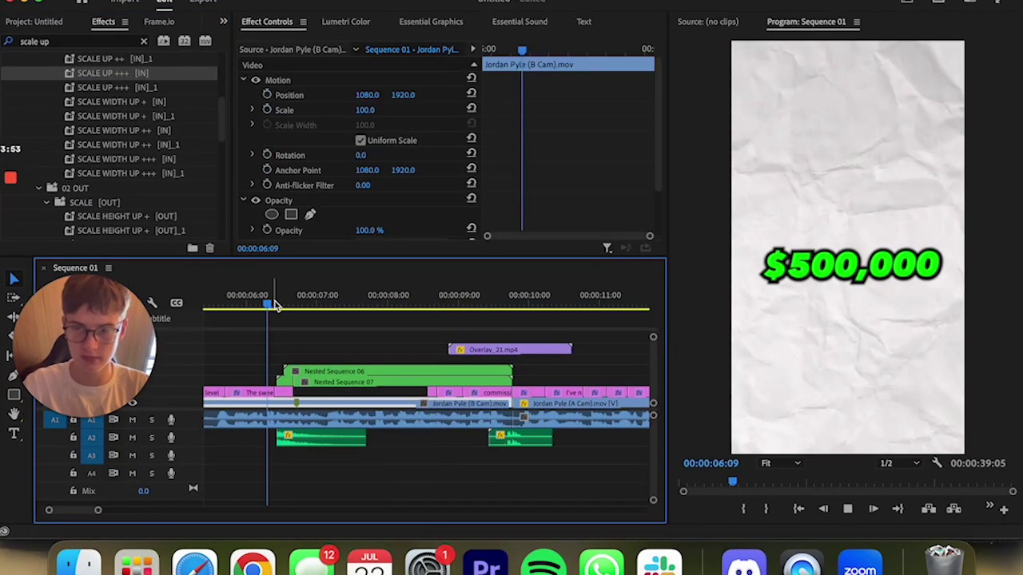
pyautogui.click(282, 300)
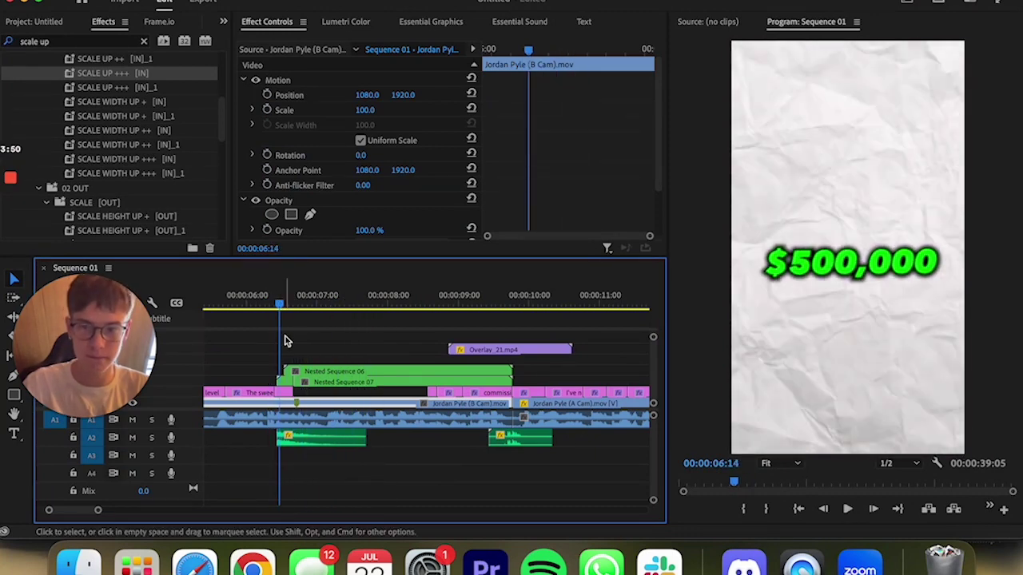
# Remove the scale animation effect from the Nested Sequence 07 paper clip
pyautogui.click(286, 382)
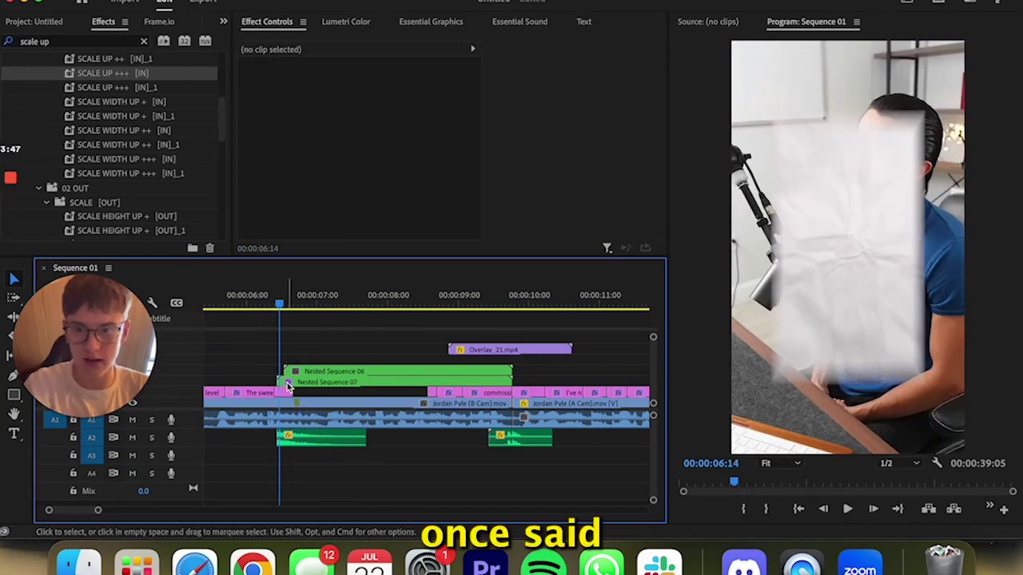
pyautogui.click(288, 385)
pyautogui.scroll(1, 319, 120)
pyautogui.scroll(3, 319, 120)
pyautogui.rightClick(318, 118)
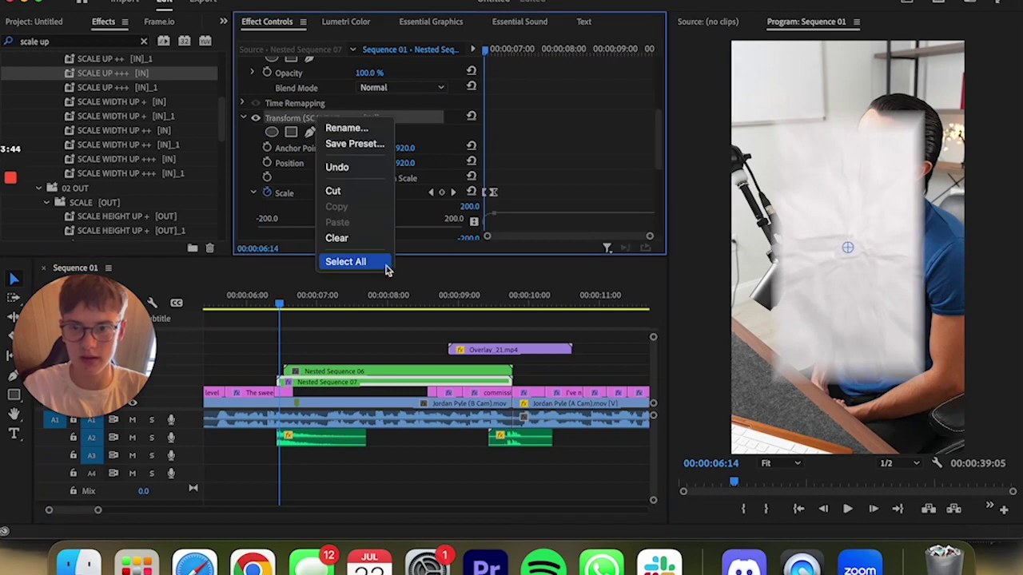
pyautogui.click(337, 237)
# Apply the GRID GLITCH + [IN] preset to the paper background and bring up the Effects Adobe folder
pyautogui.click(75, 41)
pyautogui.write('g')
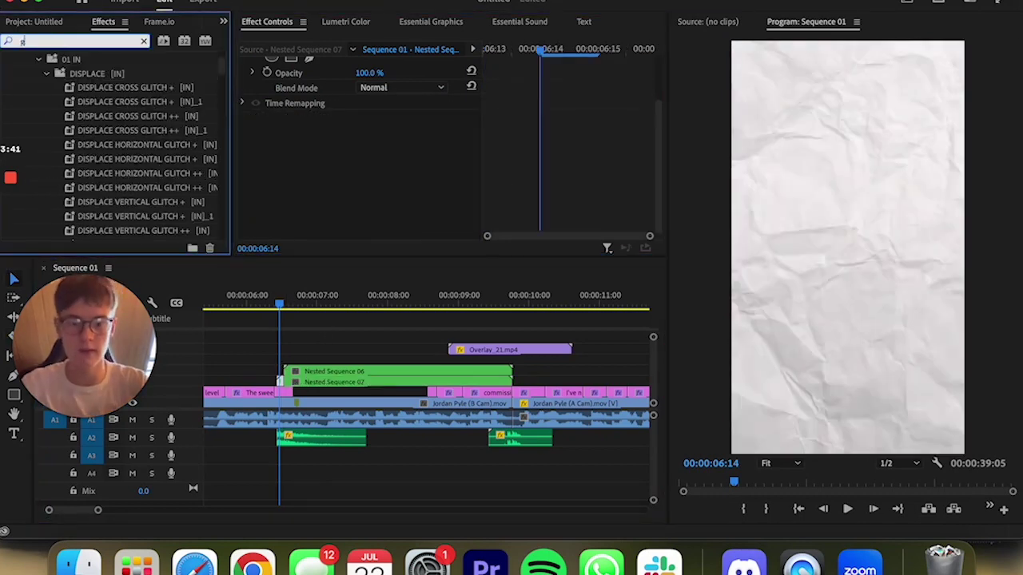
pyautogui.write('litch ibn')
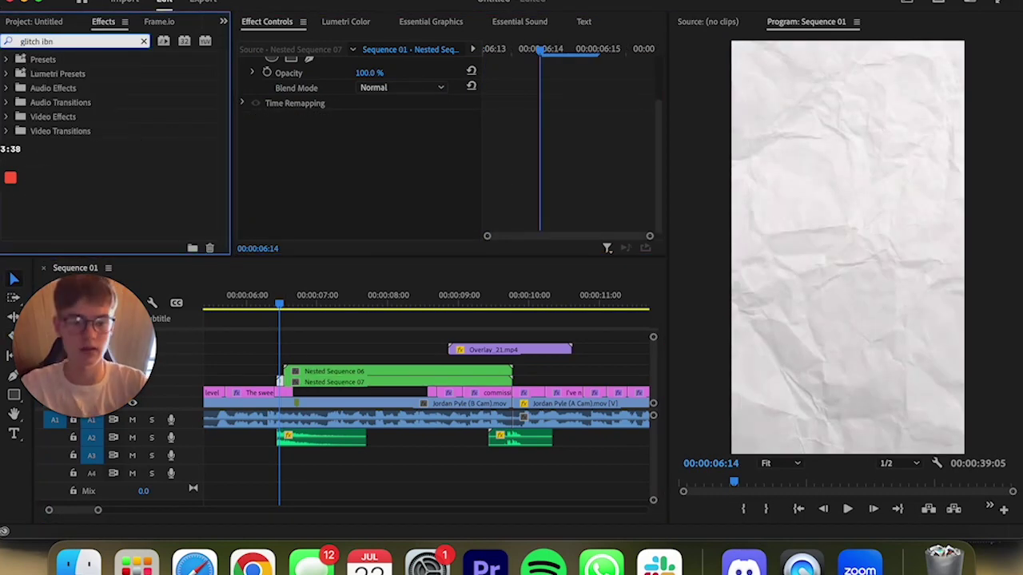
pyautogui.press('BackSpace')
pyautogui.press('BackSpace')
pyautogui.write('n')
pyautogui.scroll(-5, 120, 160)
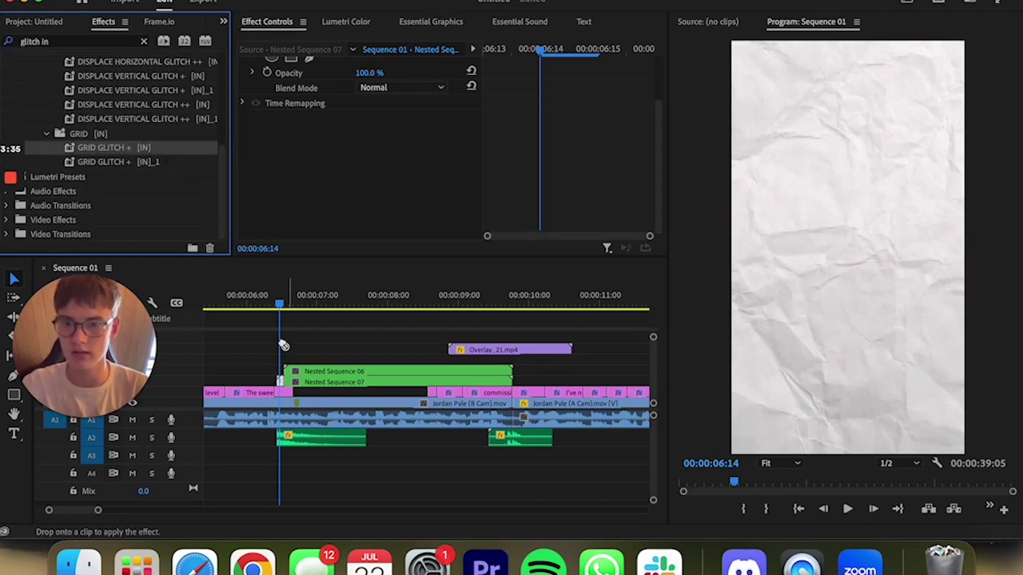
pyautogui.moveTo(284, 346); pyautogui.dragTo(288, 376)
pyautogui.press('super+Tab')
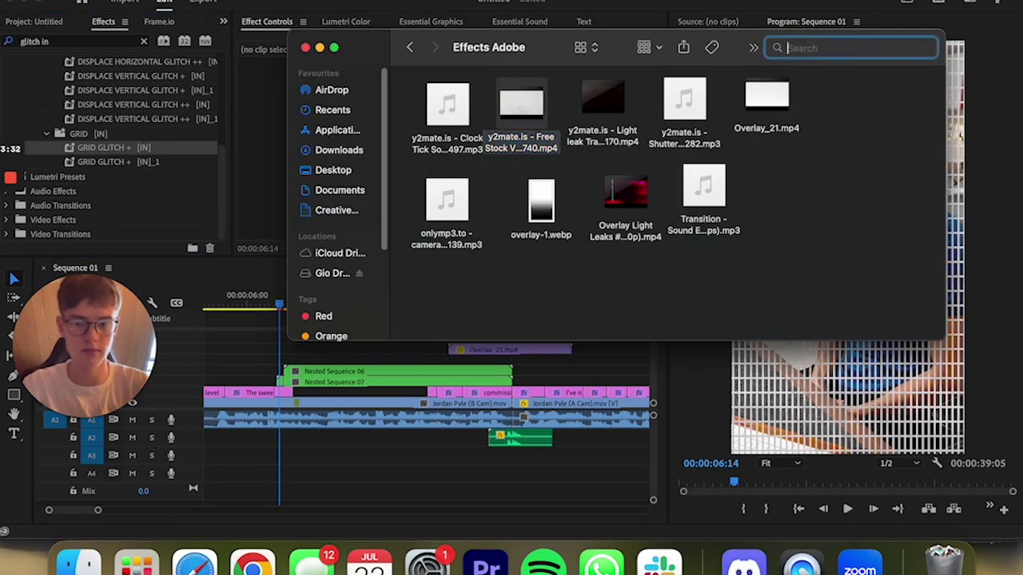
# Add the glitch sound under the paper's entrance and preview it
pyautogui.write('glitch')
pyautogui.moveTo(434, 368)
pyautogui.mouseDown()
pyautogui.moveTo(306, 453)
pyautogui.moveTo(242, 443)
pyautogui.moveTo(285, 438)
pyautogui.mouseUp()
pyautogui.press('space')
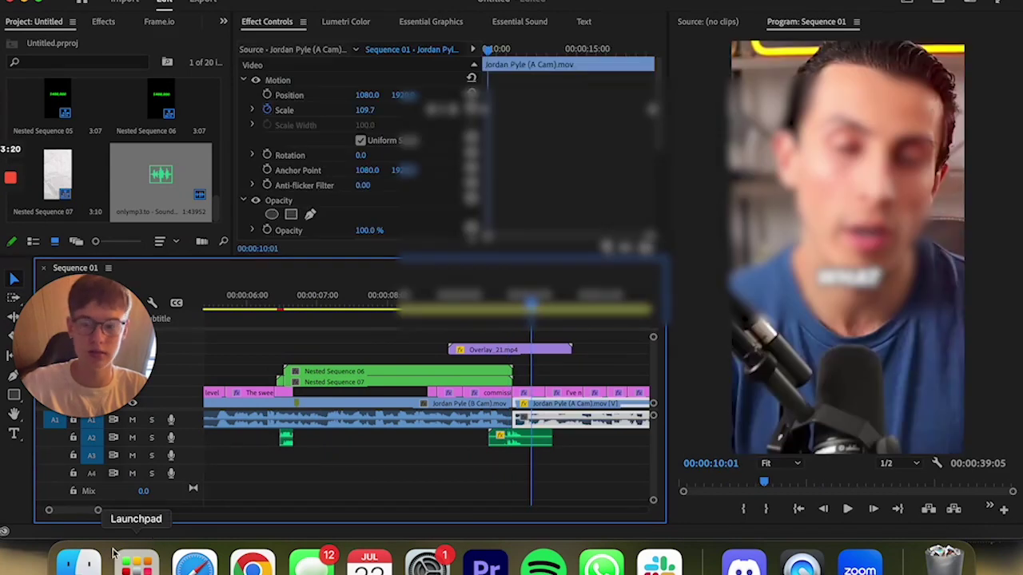
# Add the ka-ching sound on A3 and slide it under the $500,000 card
pyautogui.click(78, 564)
pyautogui.write('ka ching')
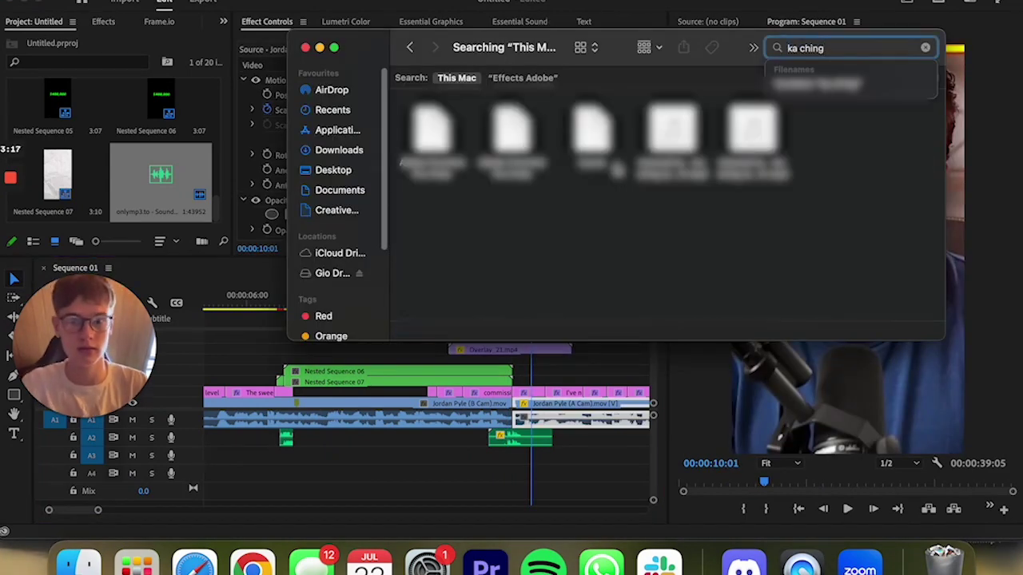
pyautogui.moveTo(674, 137); pyautogui.dragTo(435, 461)
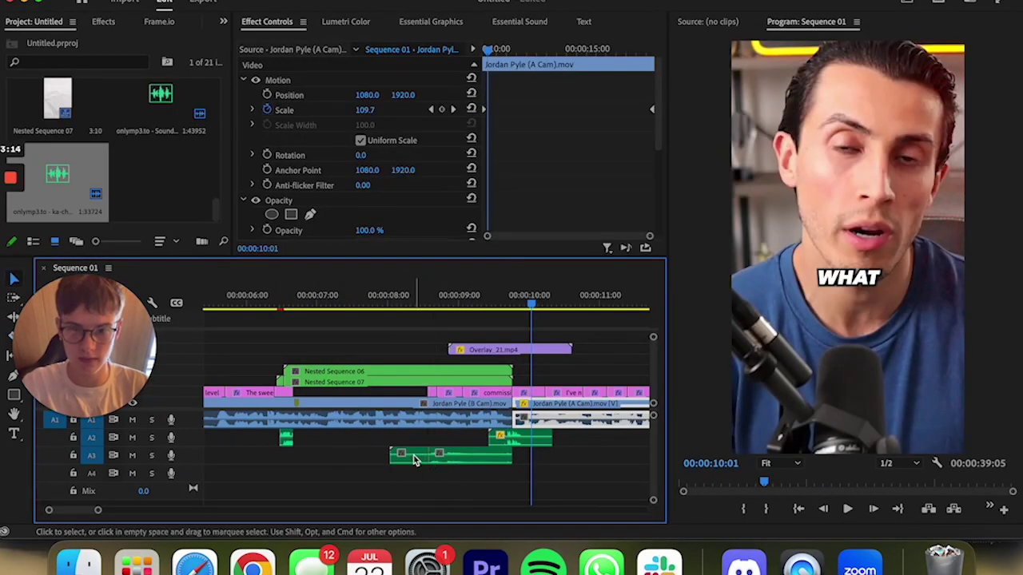
pyautogui.click(453, 464)
pyautogui.press('=')
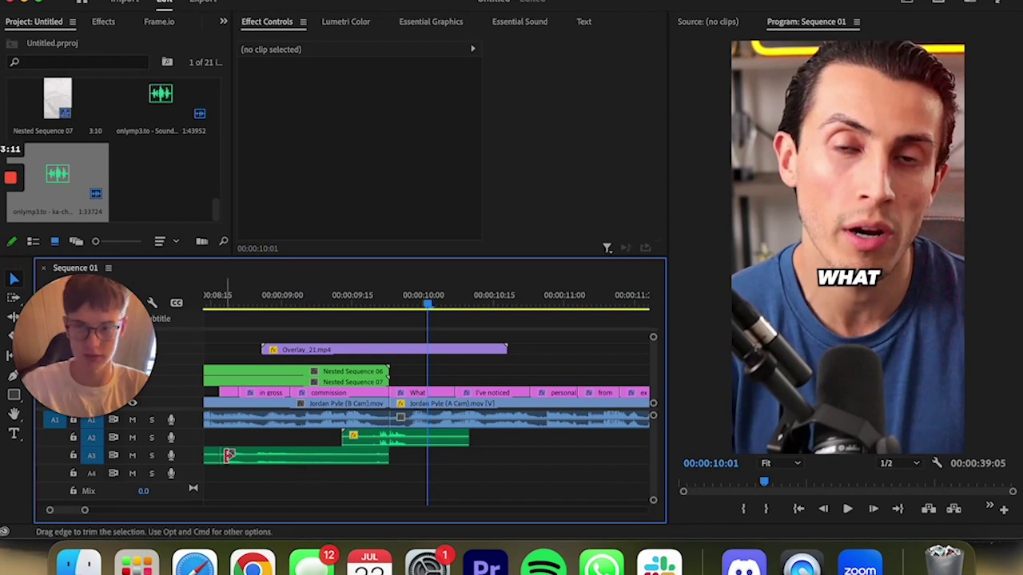
pyautogui.moveTo(228, 453); pyautogui.dragTo(469, 399)
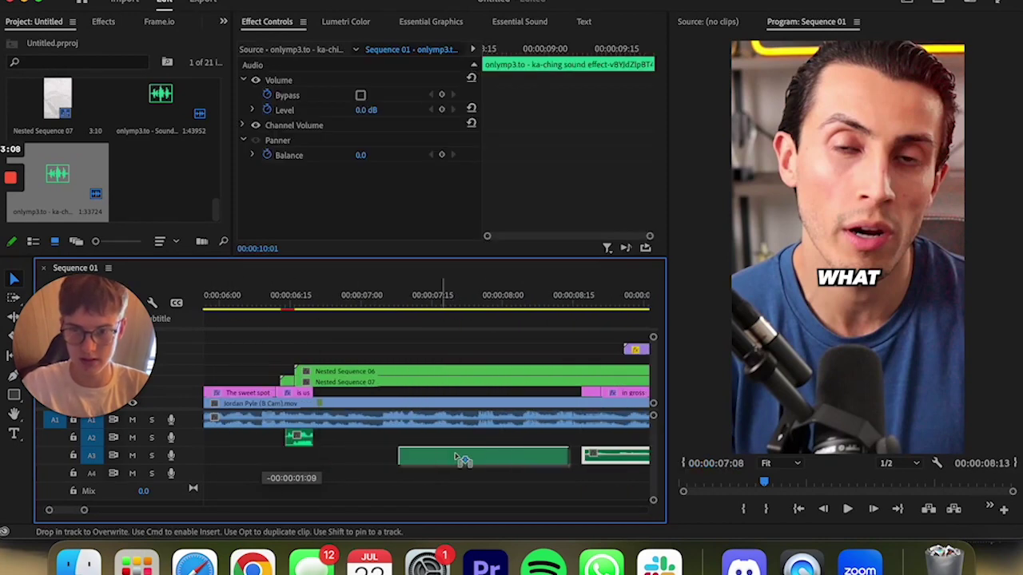
pyautogui.press('space')
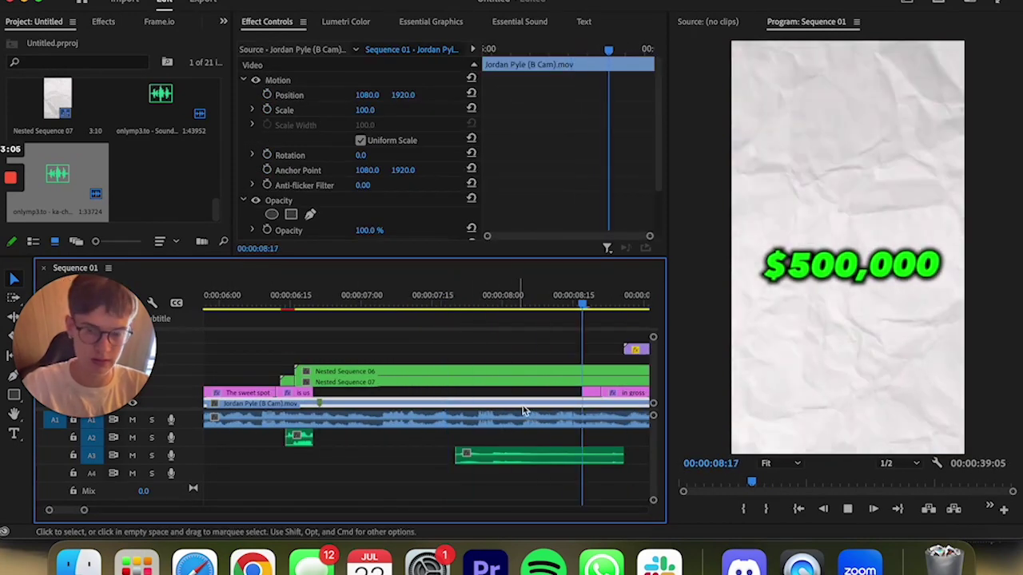
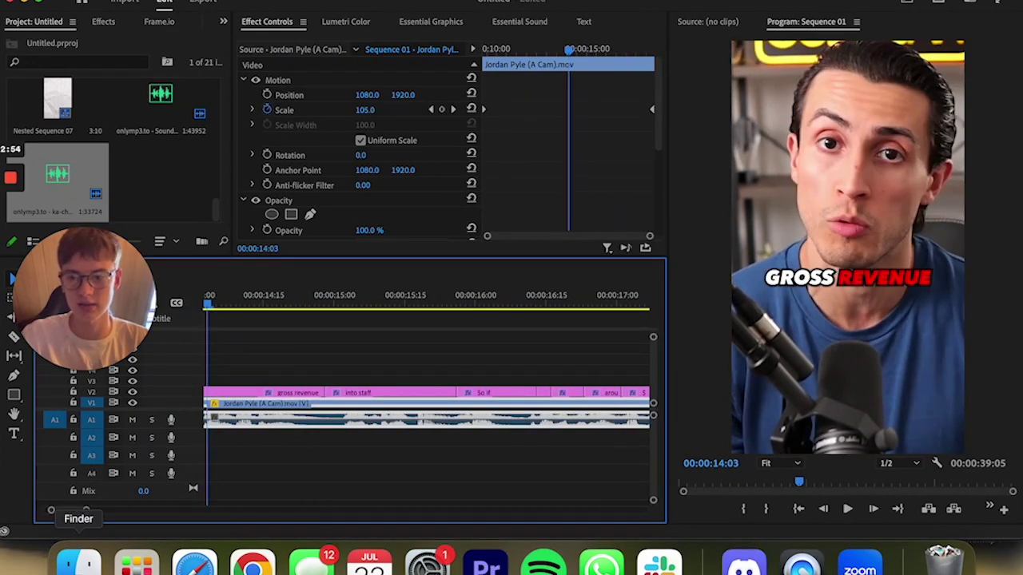
# Place the handshake B-roll from Downloads onto V2 over the talking head near 15 seconds
pyautogui.click(78, 562)
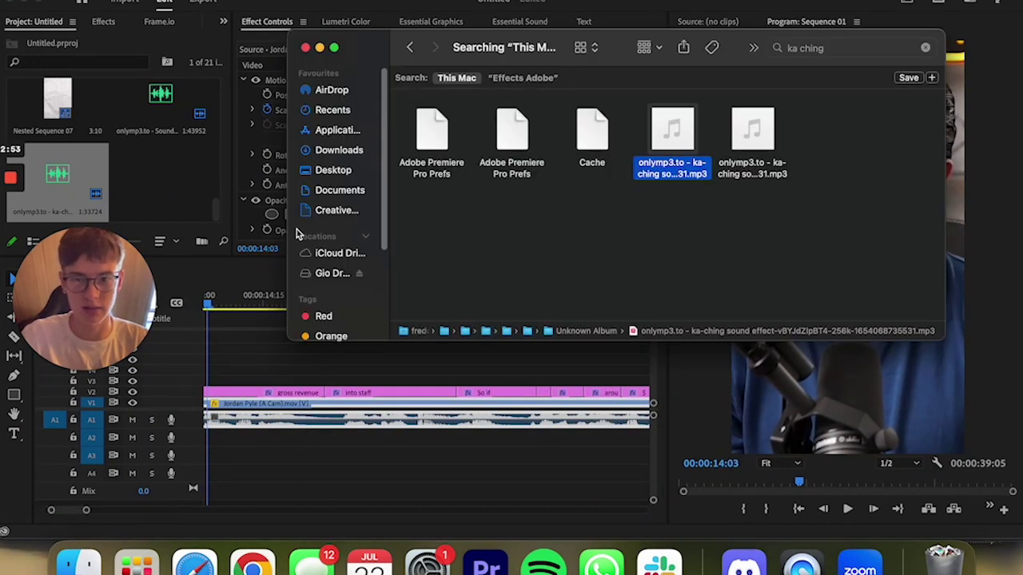
pyautogui.click(337, 149)
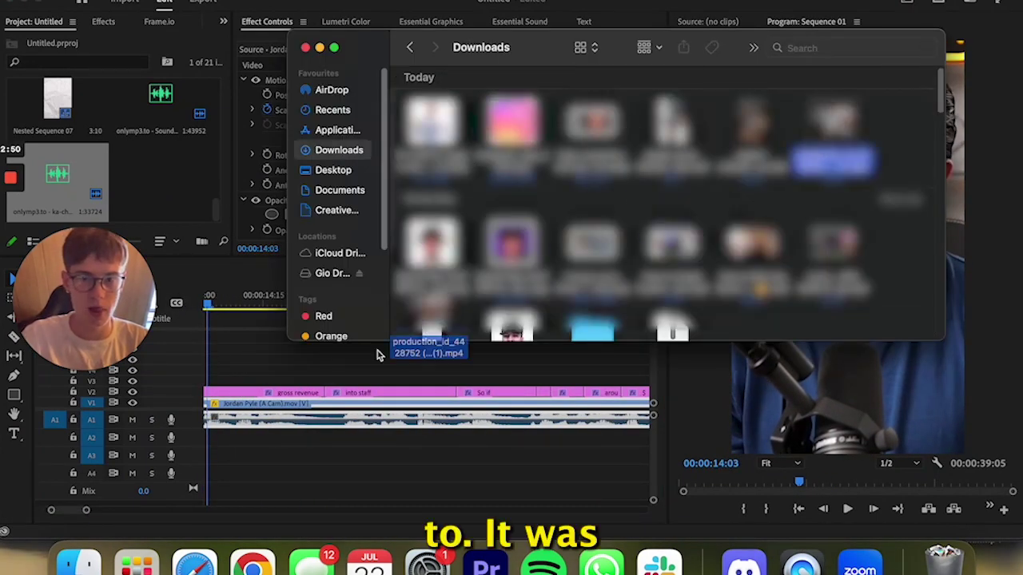
pyautogui.moveTo(378, 355); pyautogui.dragTo(208, 400)
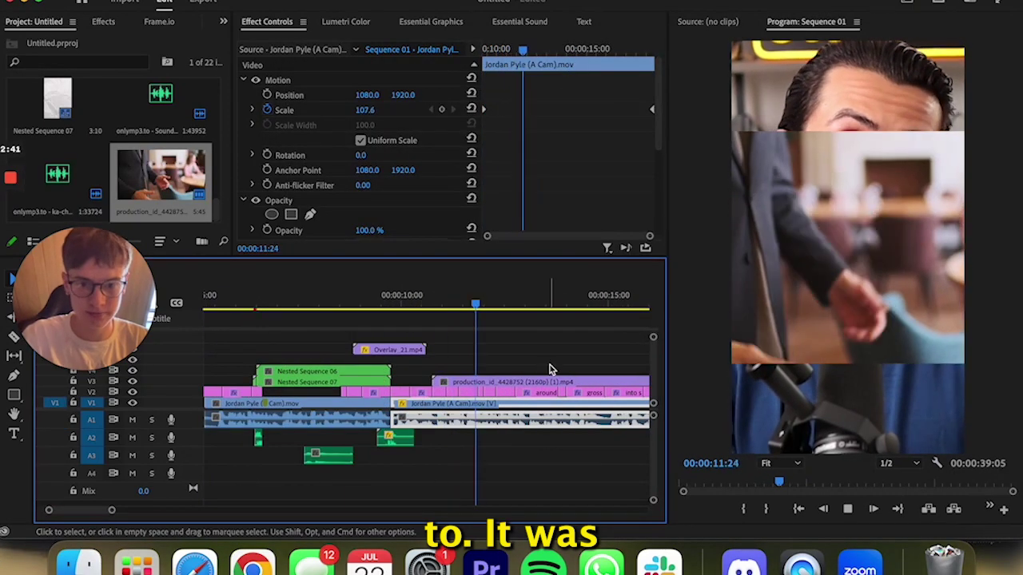
# Trim the handshake clip's start, cut away its tail, and scale it to 188
pyautogui.press('space')
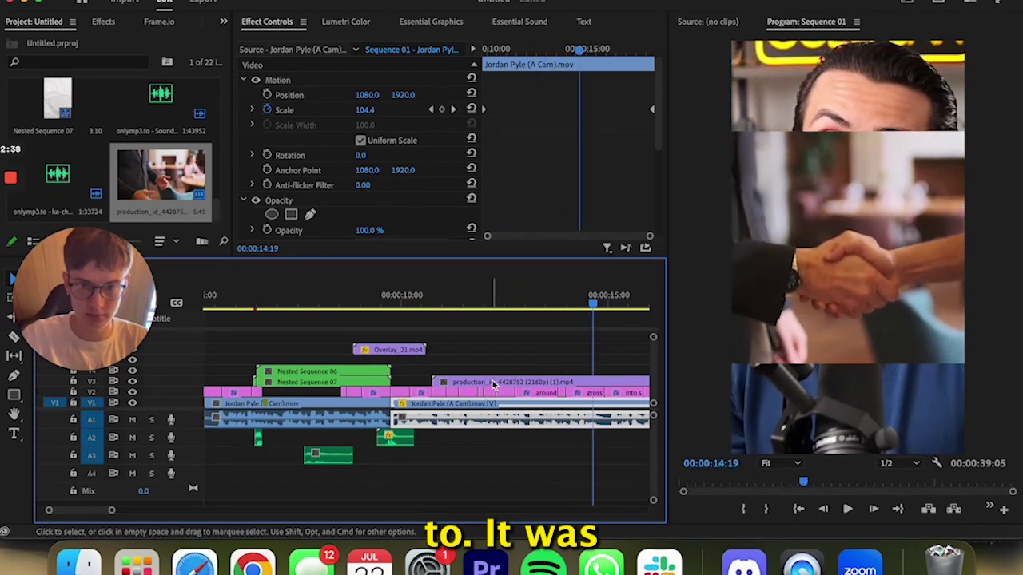
pyautogui.moveTo(492, 385); pyautogui.dragTo(570, 381)
pyautogui.press('space')
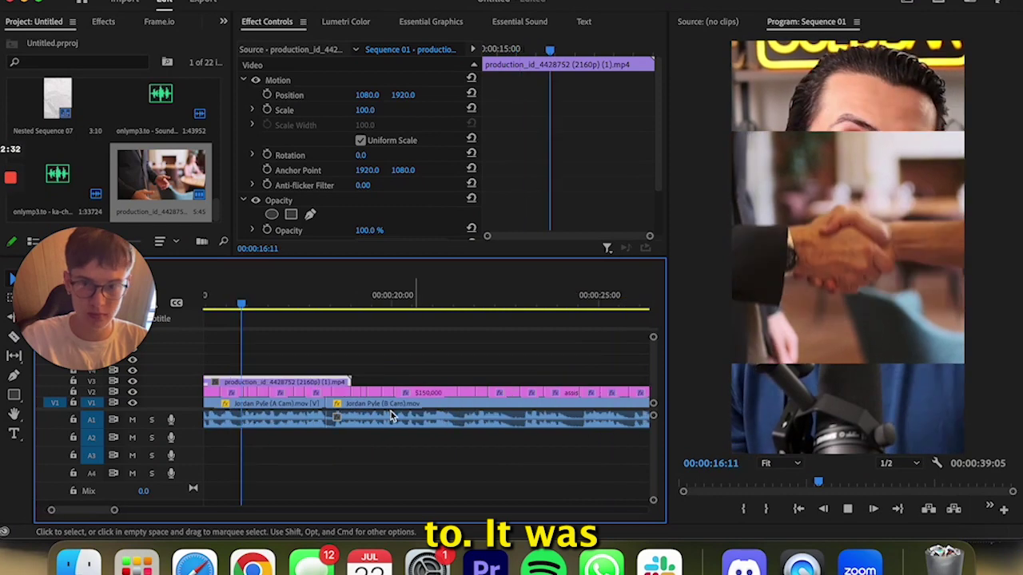
pyautogui.click(252, 376)
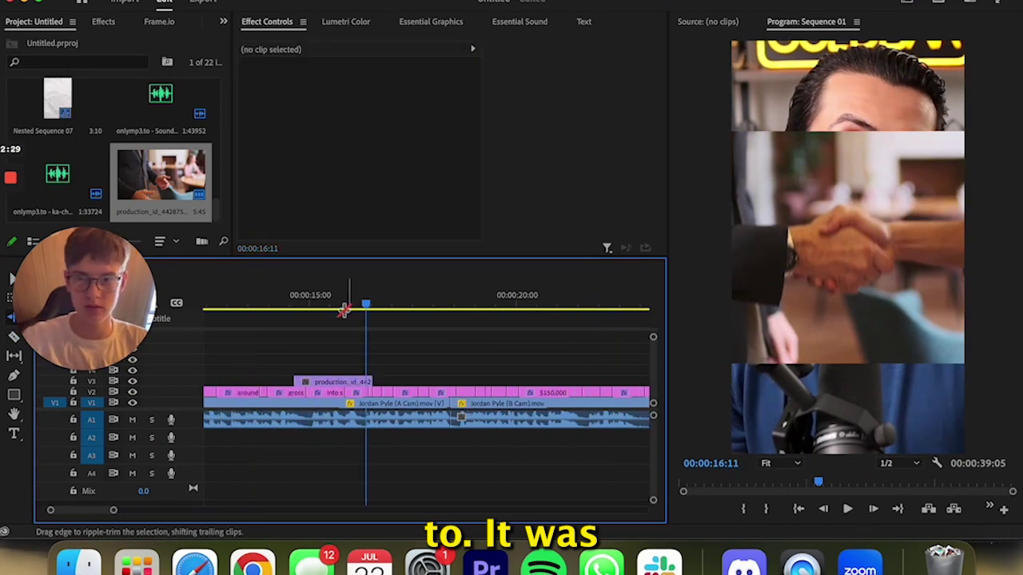
pyautogui.press('Up')
pyautogui.click(344, 382)
pyautogui.moveTo(364, 109); pyautogui.dragTo(376, 110)
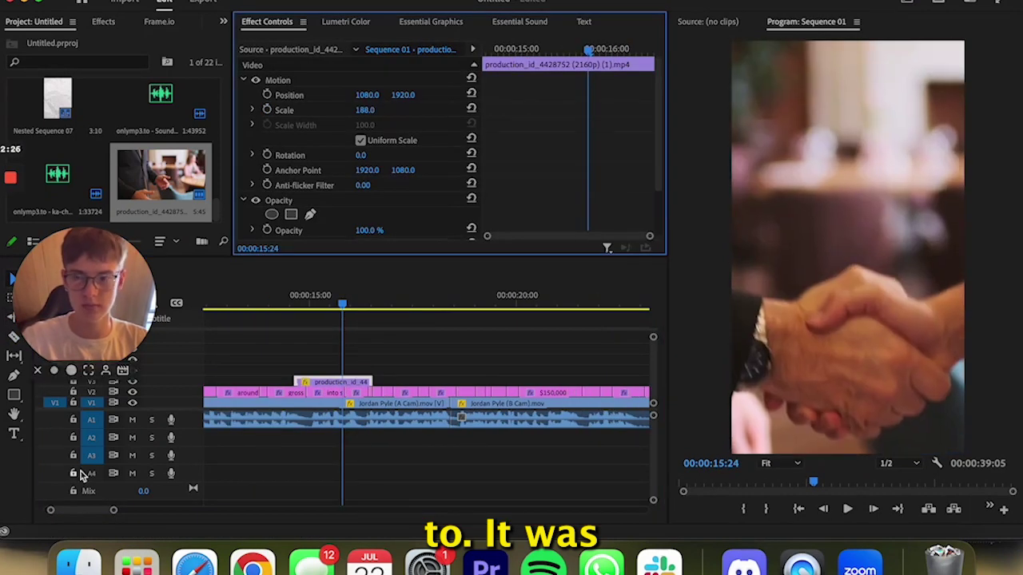
pyautogui.press('super+i')
# Add the old film grain overlay above the handshake and trim off its excess
pyautogui.write('old grainb')
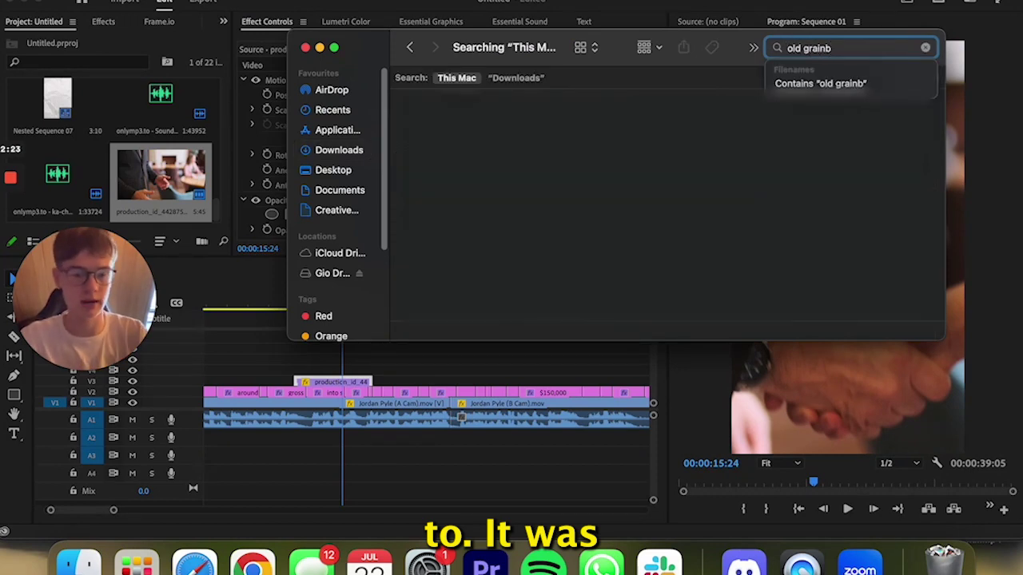
pyautogui.press('BackSpace')
pyautogui.moveTo(436, 135); pyautogui.dragTo(294, 364)
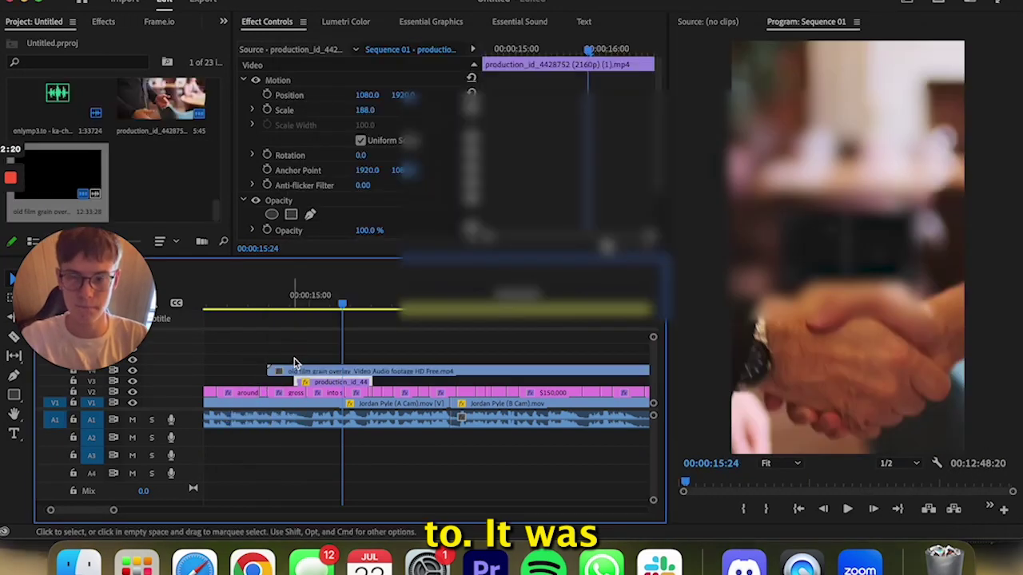
pyautogui.moveTo(375, 371); pyautogui.dragTo(334, 372)
pyautogui.press('c')
pyautogui.press('Delete')
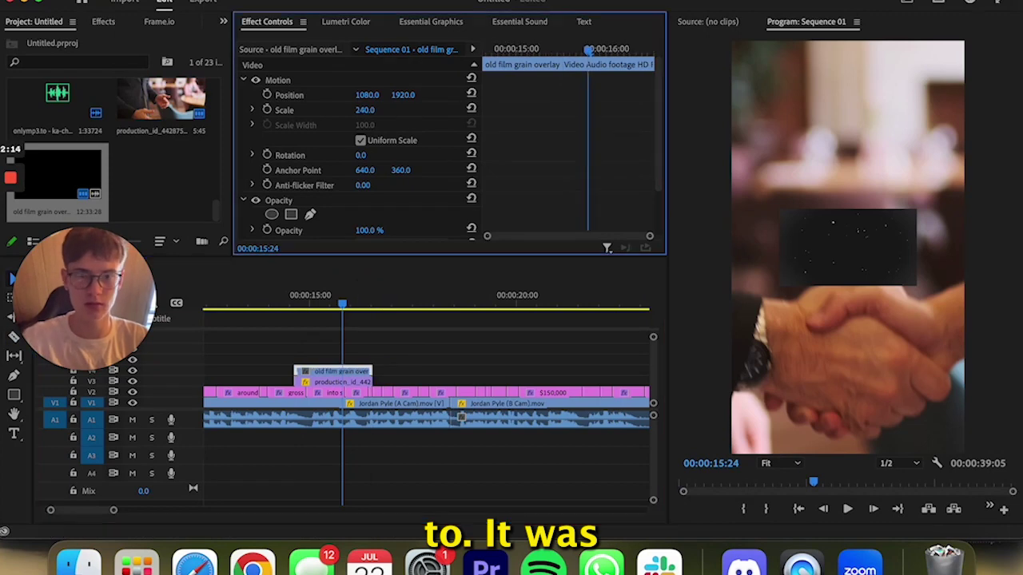
# Enlarge the grain overlay and set its blend mode to Lighten
pyautogui.moveTo(364, 110); pyautogui.dragTo(375, 110)
pyautogui.scroll(-2, 359, 120)
pyautogui.click(383, 186)
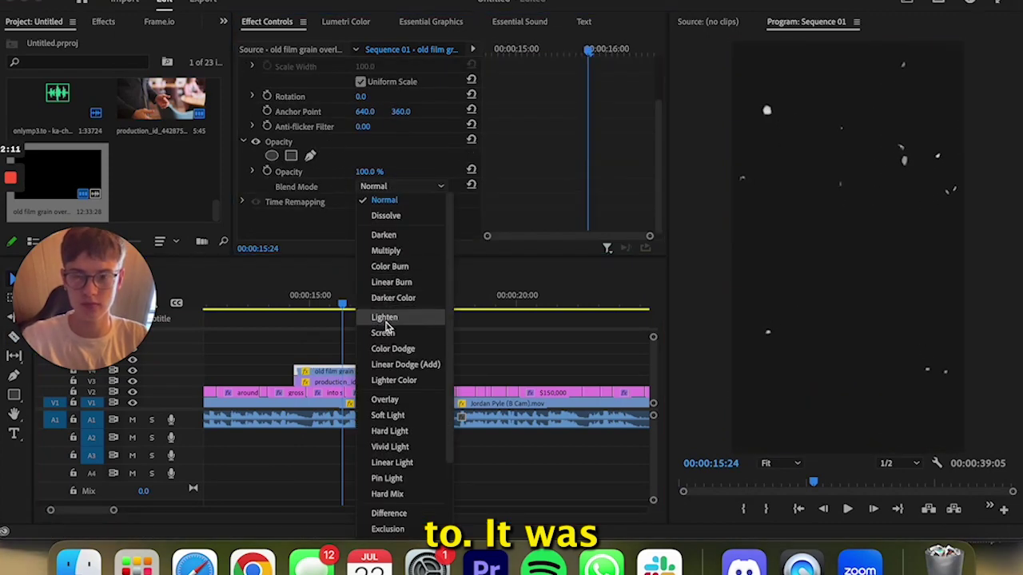
pyautogui.click(384, 318)
# Nest the grain and handshake clips together into one sequence
pyautogui.rightClick(330, 376)
pyautogui.press('Escape')
pyautogui.keyDown('shift'); pyautogui.click(319, 383); pyautogui.keyUp('shift')
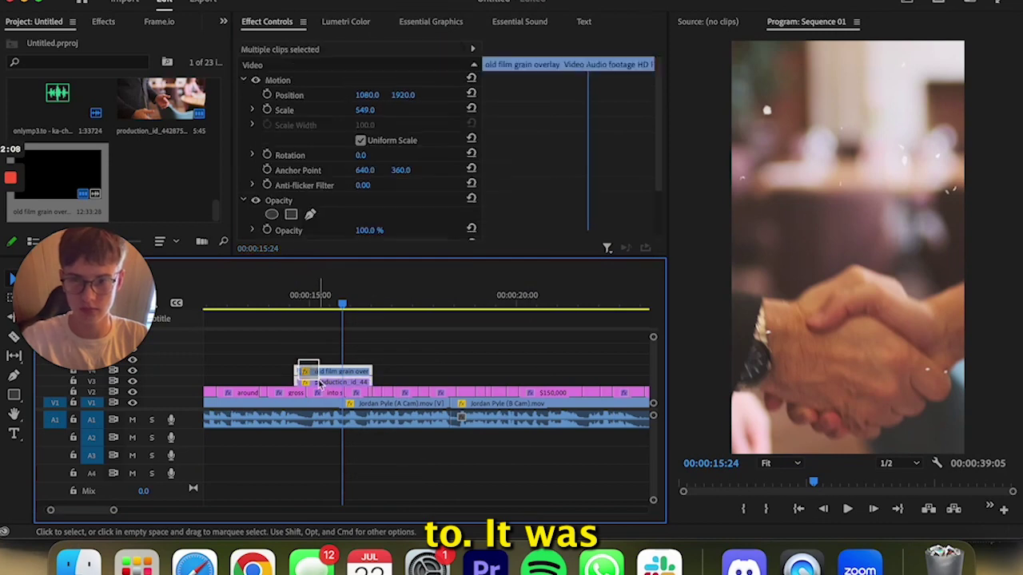
pyautogui.rightClick(319, 384)
pyautogui.click(378, 239)
# Confirm the nested sequence and find the SLIDE DOWN preset for the handshake nest
pyautogui.press('Return')
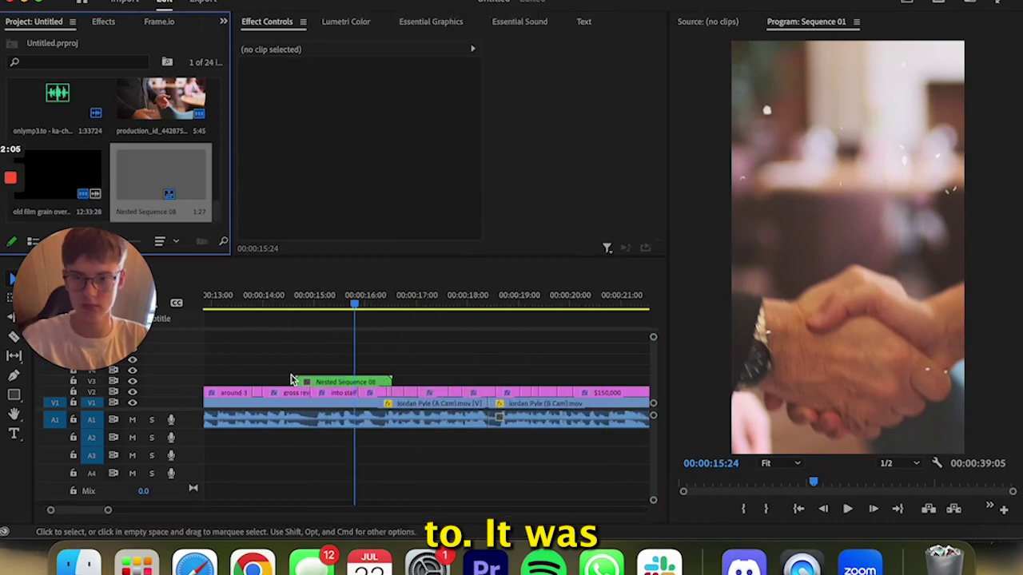
pyautogui.press('c')
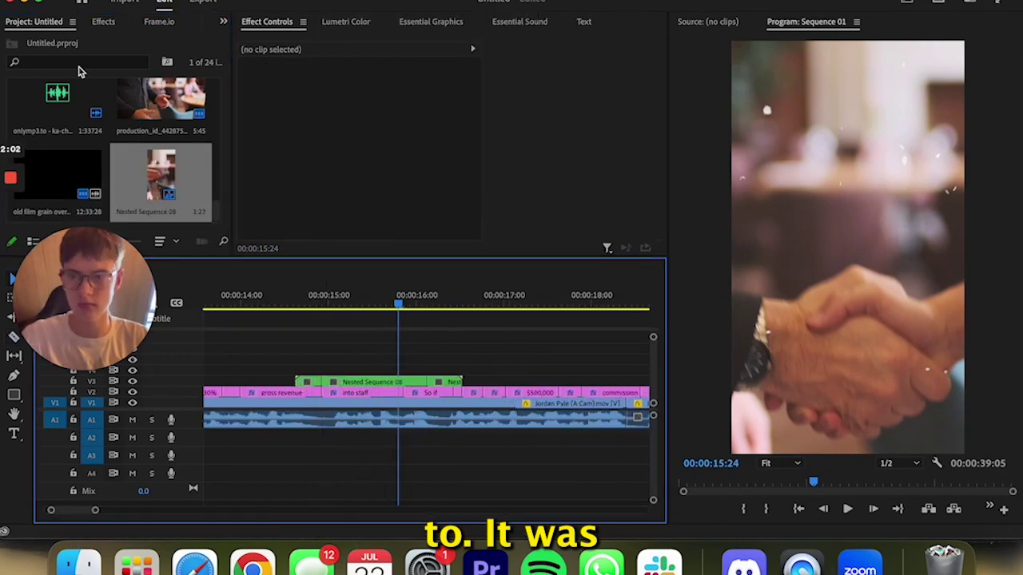
pyautogui.hotkey('shift', '7')
pyautogui.write('blur out')
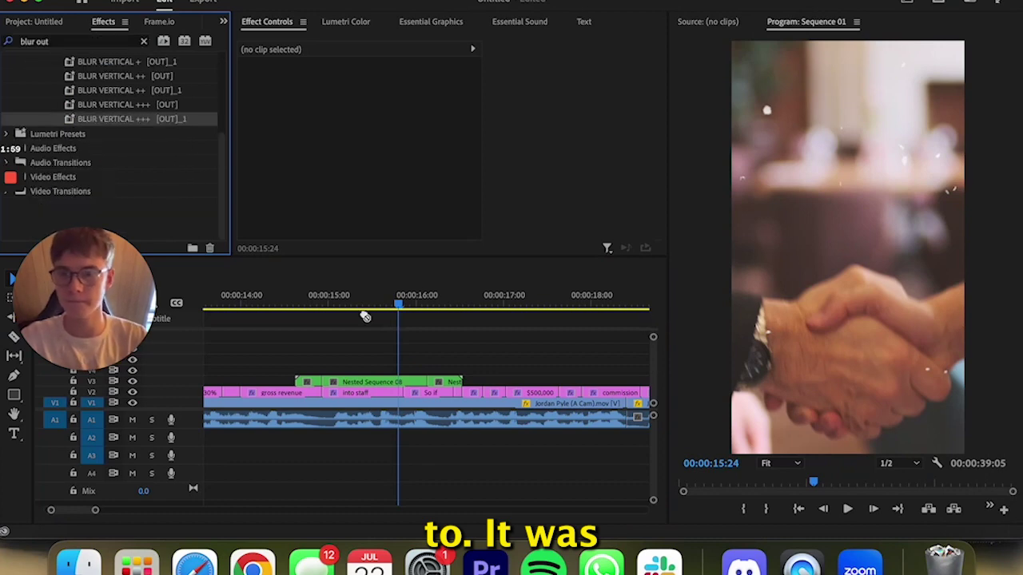
pyautogui.click(445, 382)
pyautogui.write('slide downb')
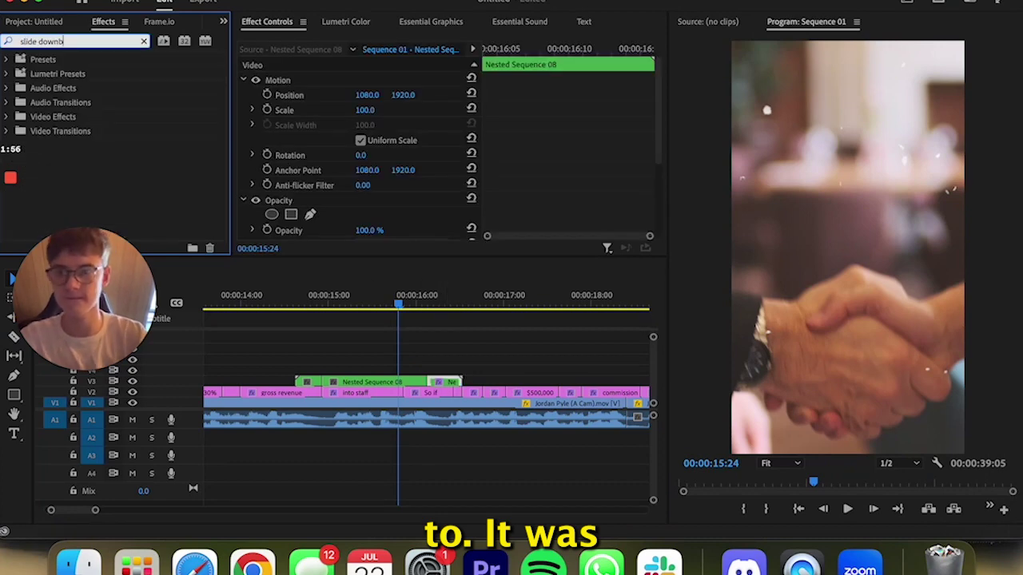
pyautogui.press('BackSpace')
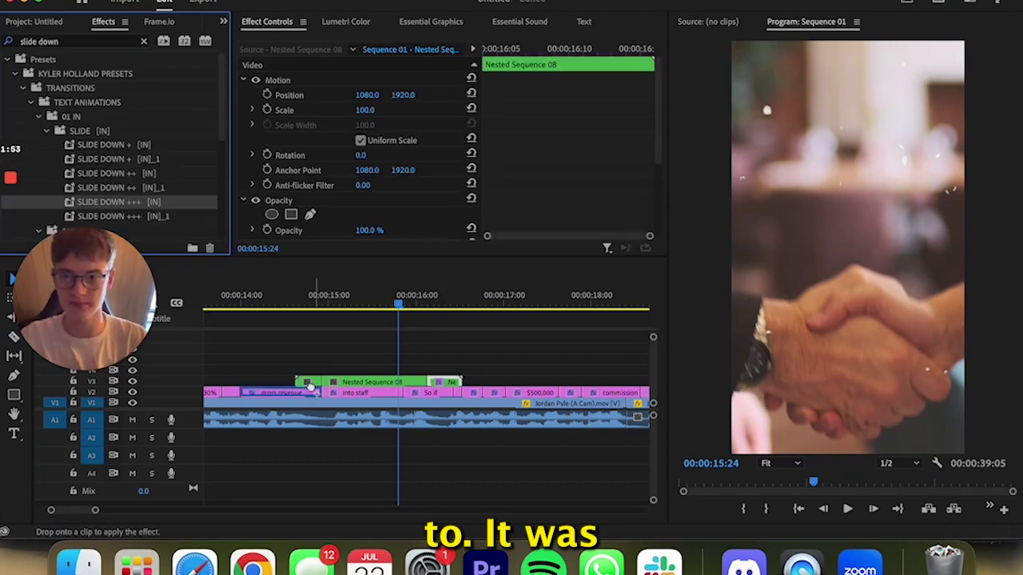
# Position heavy whoosh sound effects at both ends of the handshake cutaway
pyautogui.press('-')
pyautogui.click(293, 472)
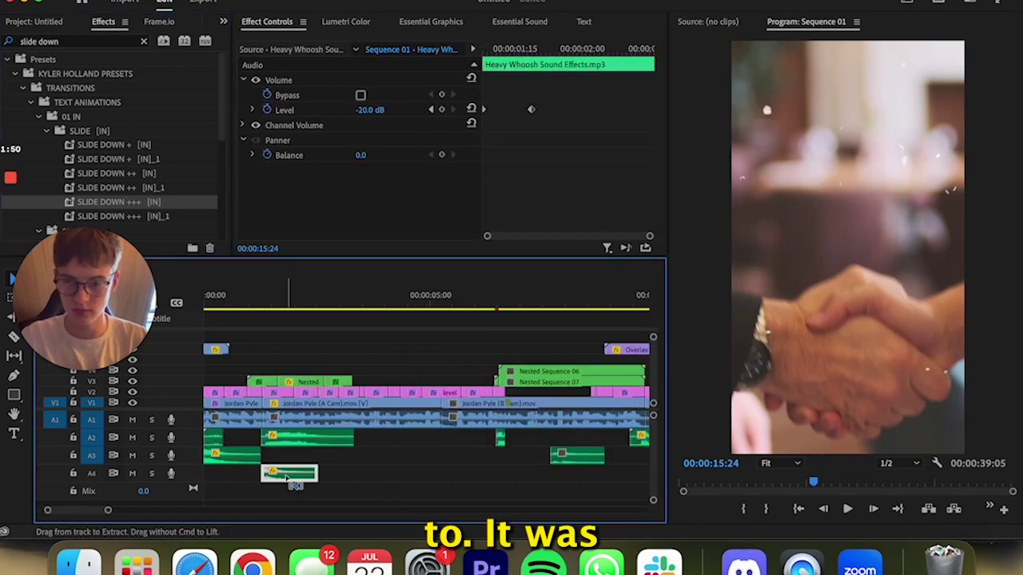
pyautogui.press('Down')
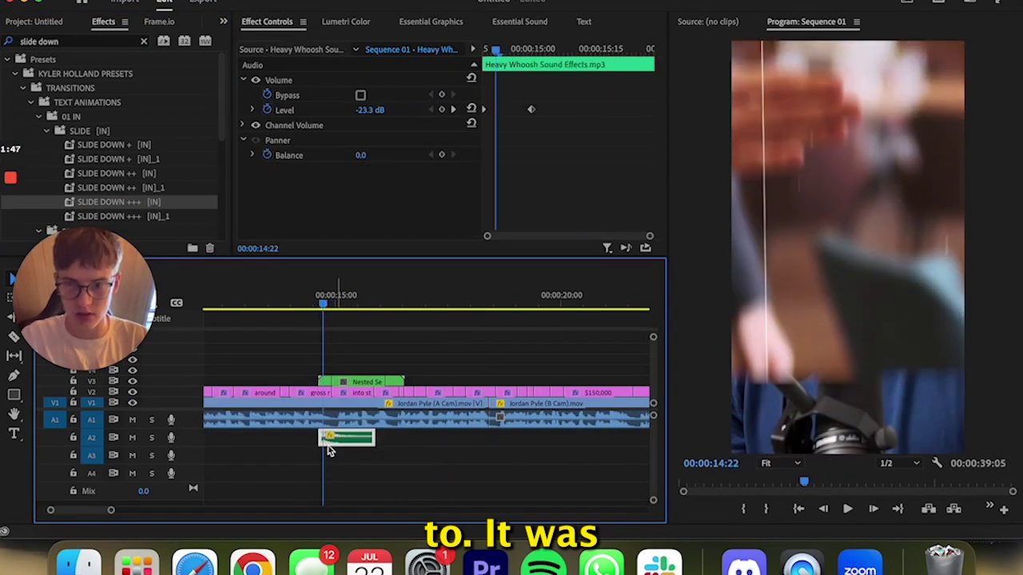
pyautogui.click(387, 446)
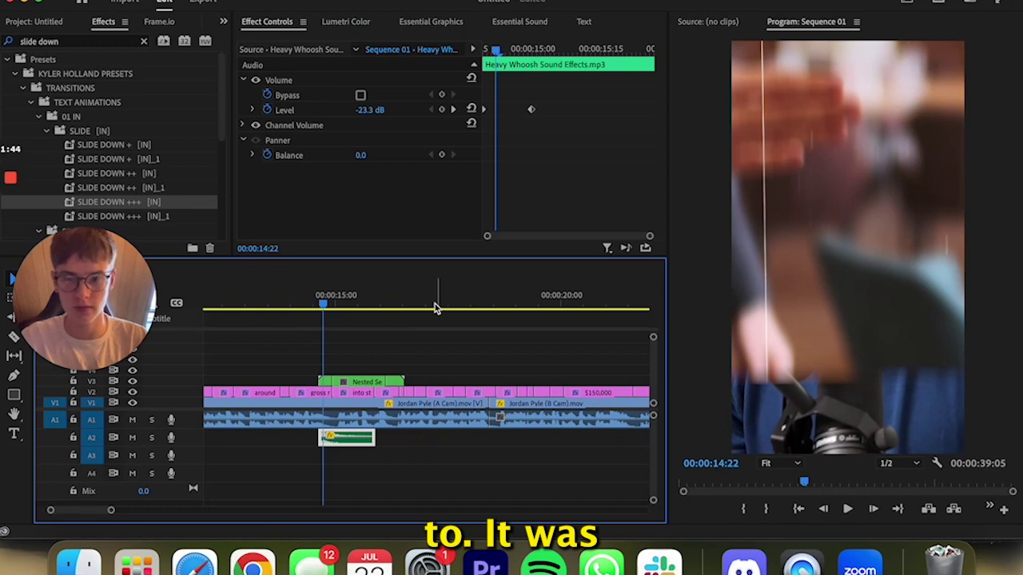
pyautogui.moveTo(445, 439); pyautogui.dragTo(414, 441)
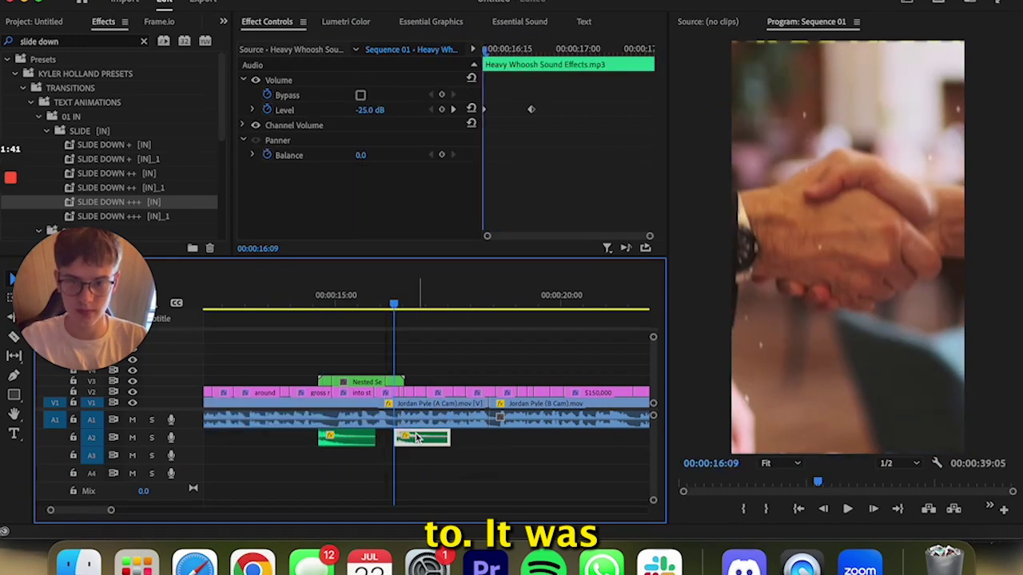
# Add the transition sound effect beneath the cutaway
pyautogui.click(383, 405)
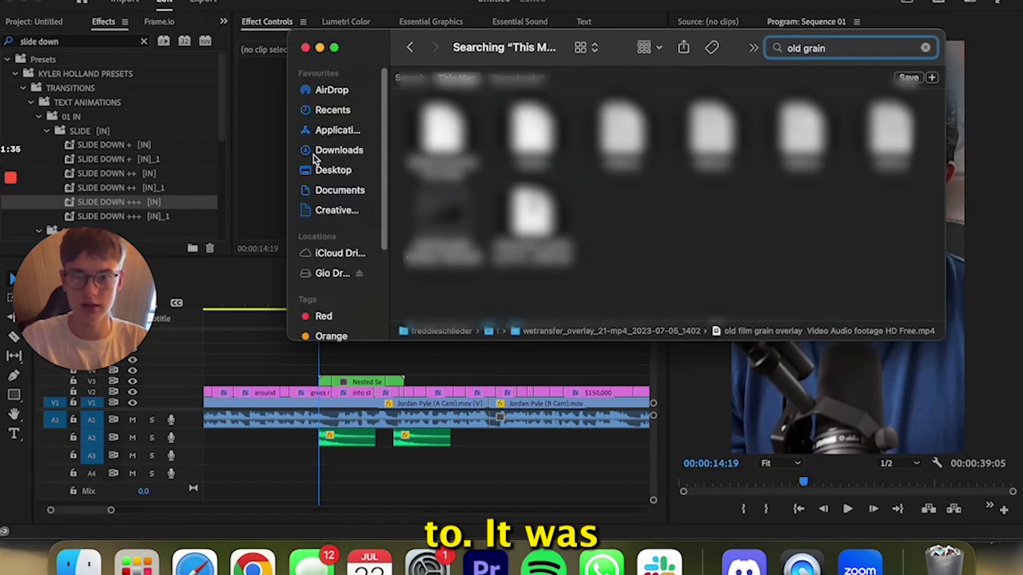
pyautogui.click(332, 169)
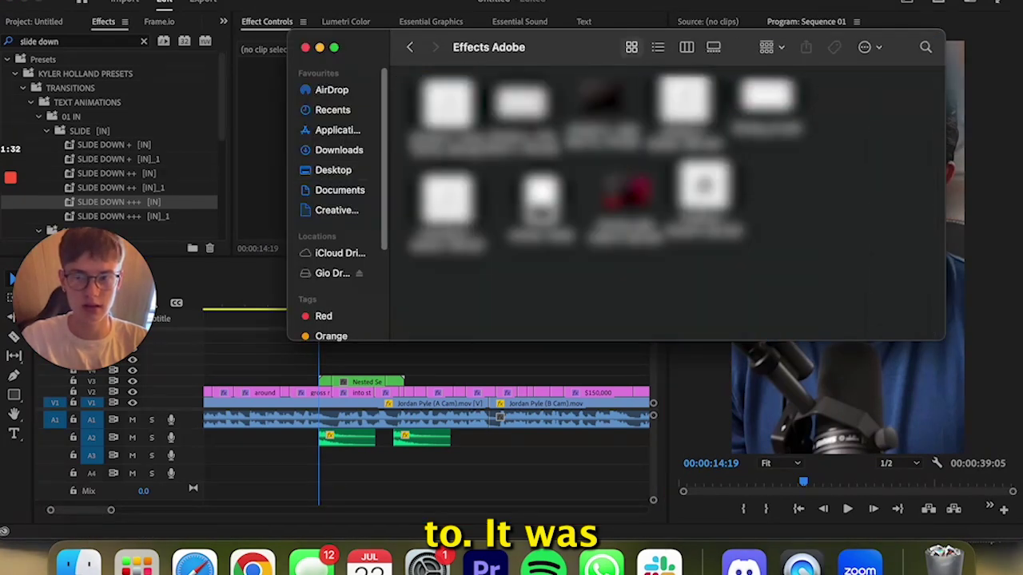
pyautogui.moveTo(404, 438)
pyautogui.mouseDown()
pyautogui.moveTo(411, 447)
pyautogui.moveTo(369, 461)
pyautogui.mouseUp()
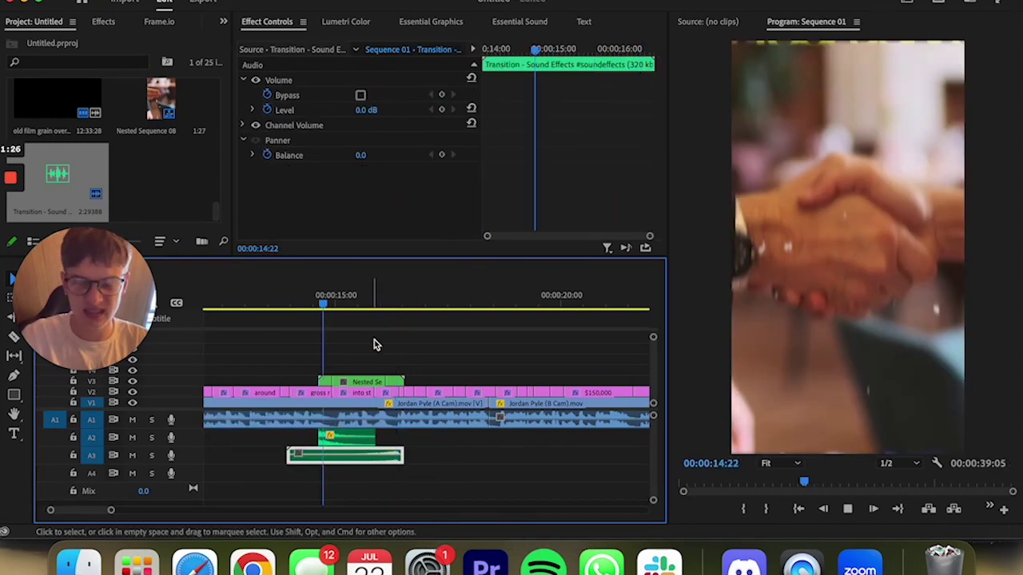
# Play back the sound effects and adjust the transition sound's volume level
pyautogui.press('space')
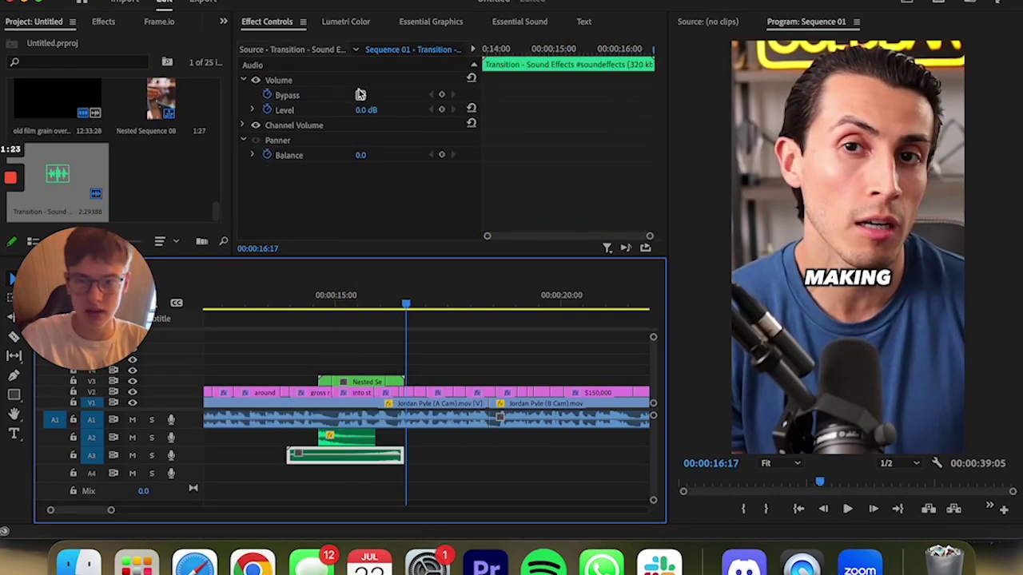
pyautogui.click(395, 115)
pyautogui.press('space')
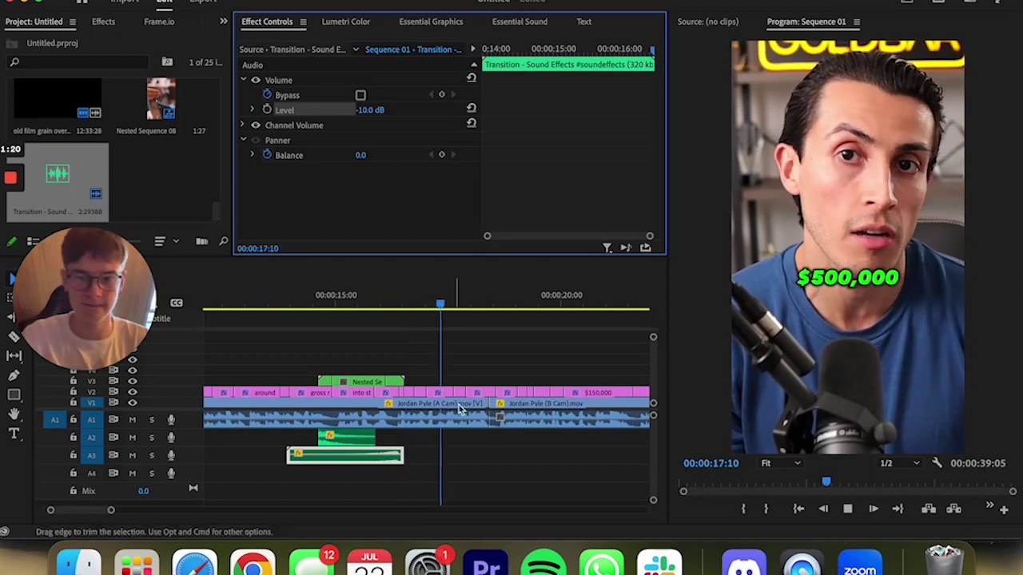
pyautogui.click(439, 404)
# Scale the $500,000 caption to about 150%, trim its start, and nest it
pyautogui.click(801, 235)
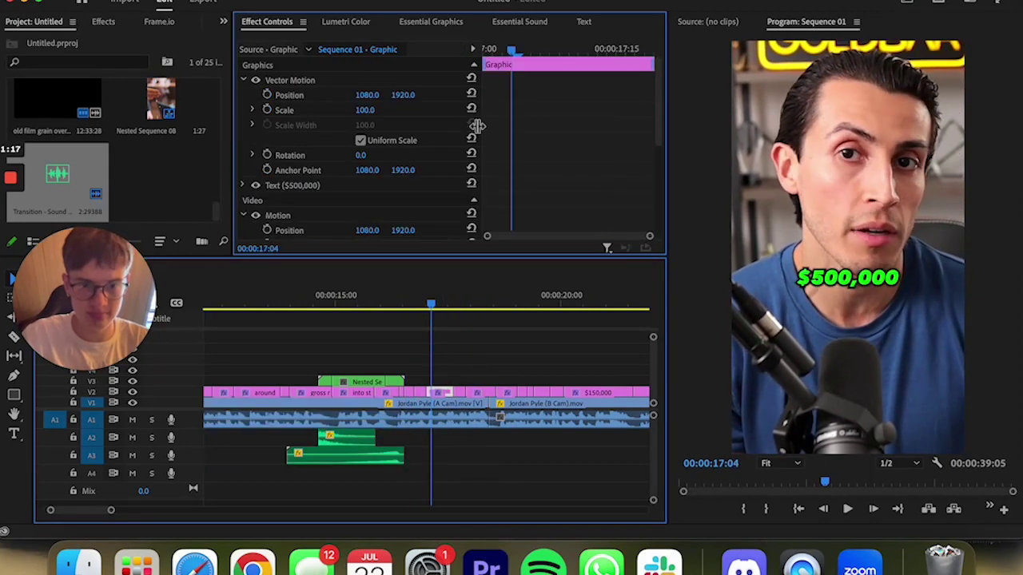
pyautogui.moveTo(731, 248); pyautogui.dragTo(673, 248)
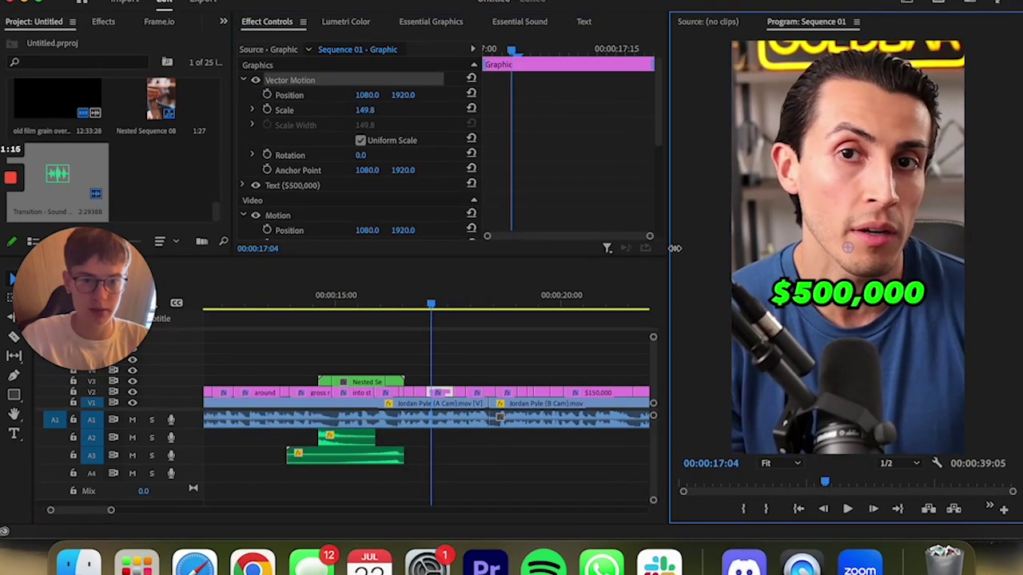
pyautogui.scroll(5, 423, 384)
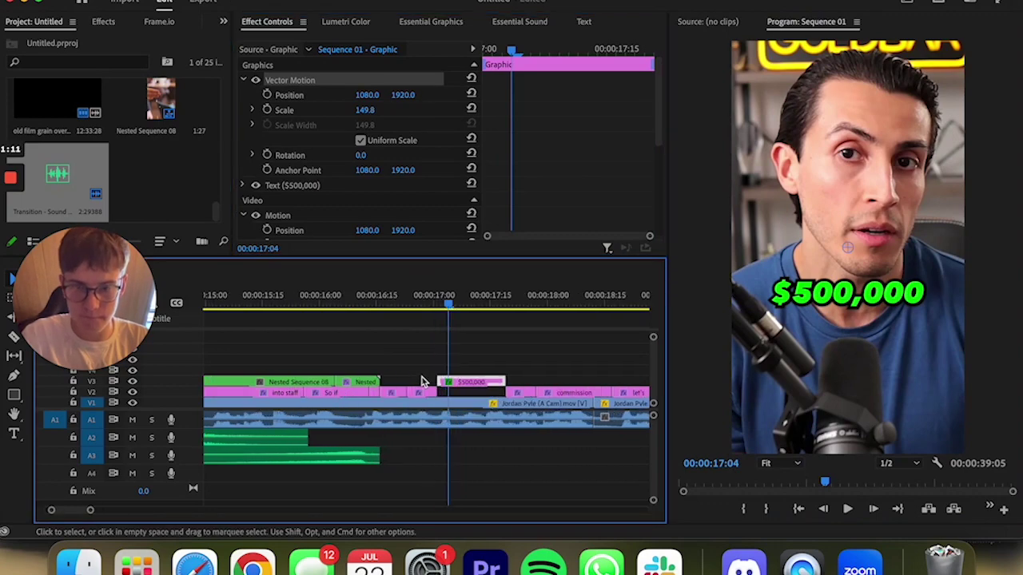
pyautogui.moveTo(451, 381); pyautogui.dragTo(423, 382)
pyautogui.rightClick(485, 382)
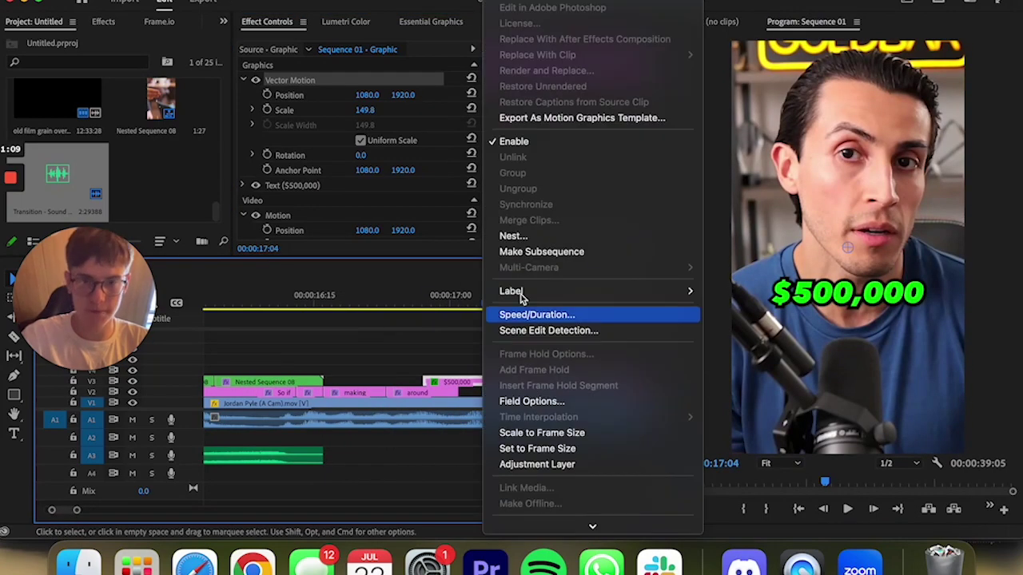
pyautogui.click(520, 231)
# Apply the SCALE UP + [IN] preset and review the edit around 16:23
pyautogui.click(103, 22)
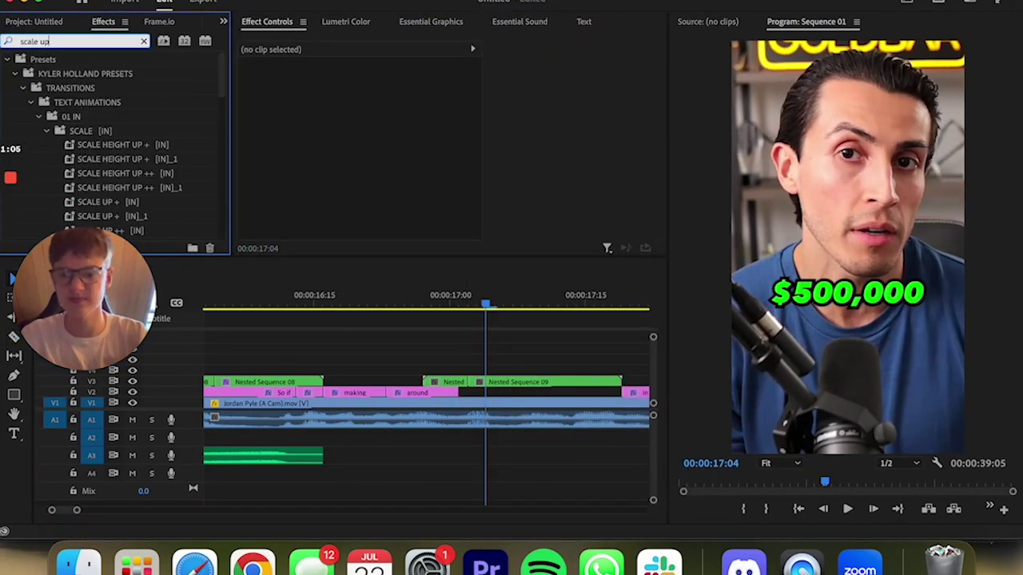
pyautogui.click(378, 301)
pyautogui.moveTo(439, 386); pyautogui.dragTo(429, 392)
pyautogui.click(382, 297)
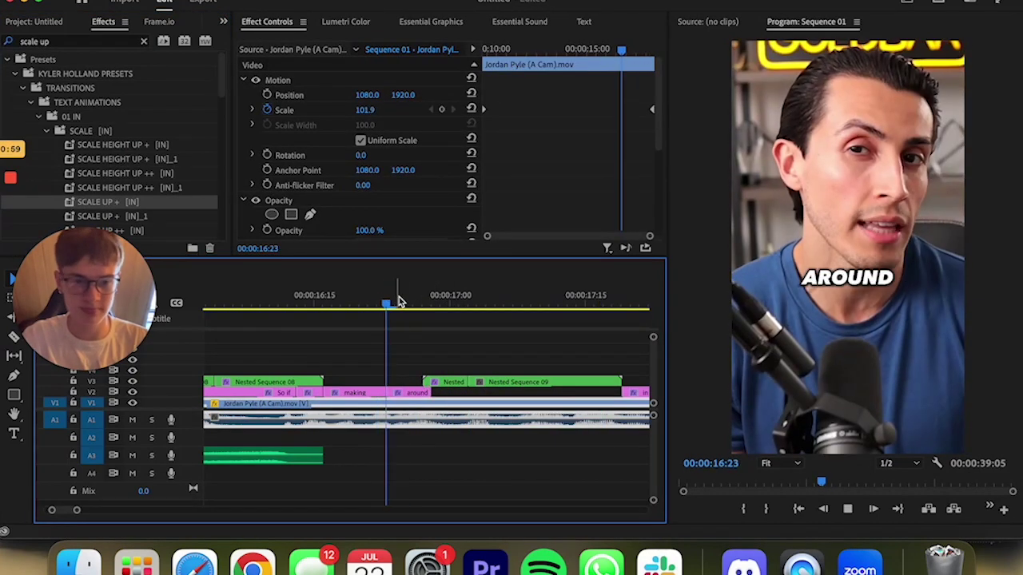
pyautogui.press('-')
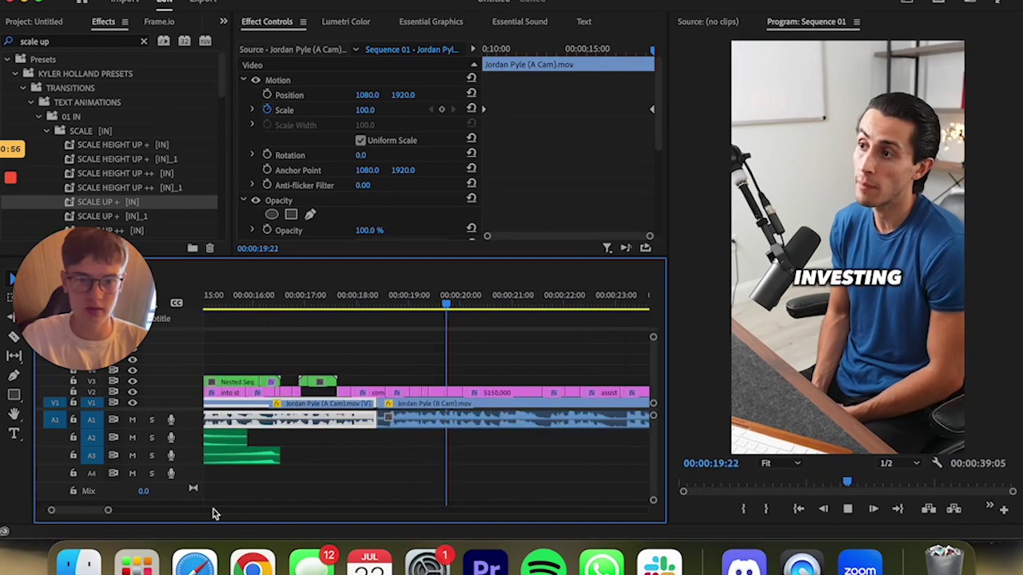
pyautogui.click(449, 297)
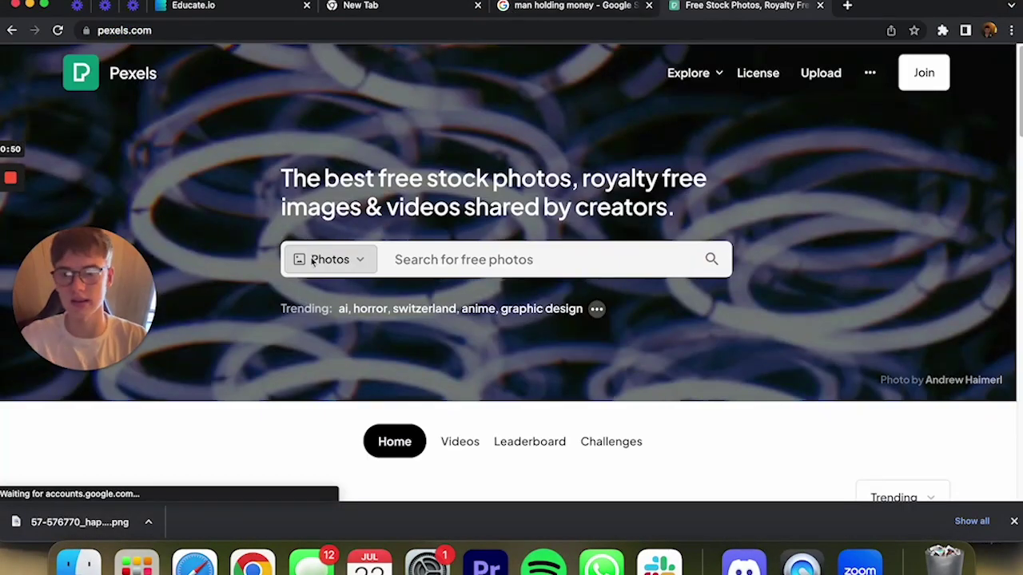
# Search Pexels videos for 'investing' and download one of the results
pyautogui.click(314, 263)
pyautogui.click(326, 325)
pyautogui.click(448, 258)
pyautogui.write('investing')
pyautogui.press('Return')
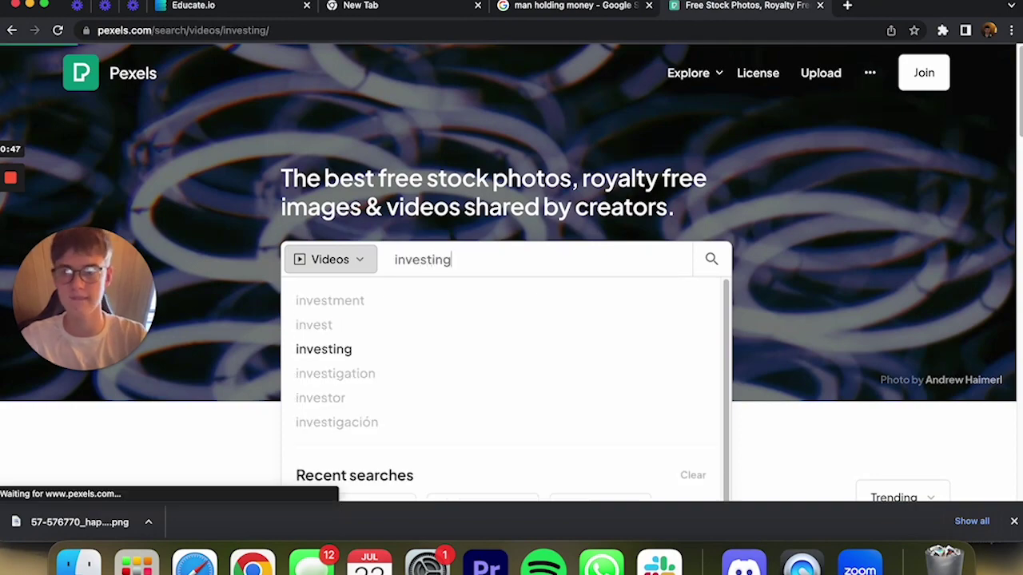
pyautogui.scroll(-5, 413, 175)
pyautogui.click(621, 448)
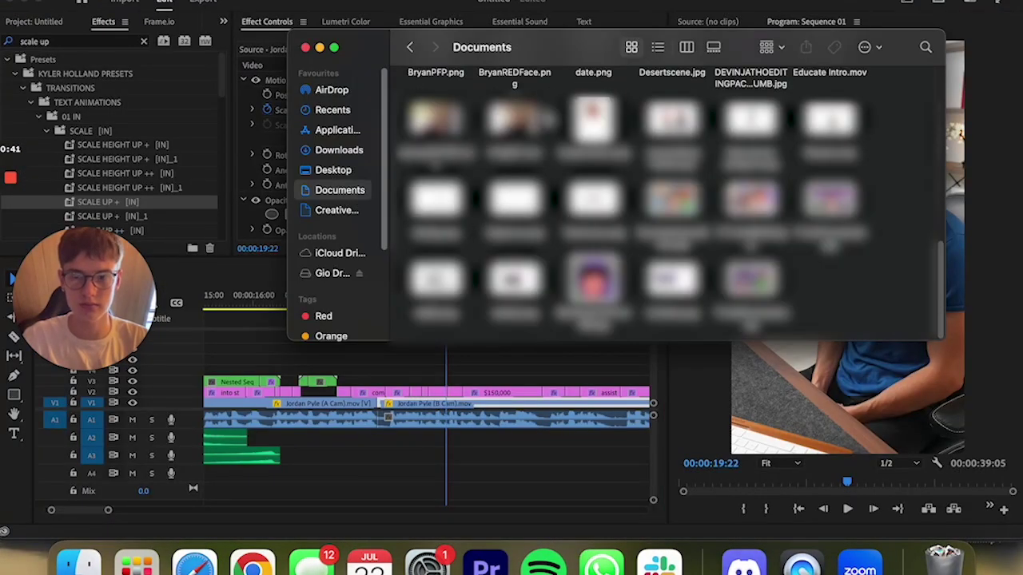
# Place the downloaded investing clip on V3, trim it at 21:20, and scale it to 180
pyautogui.click(338, 149)
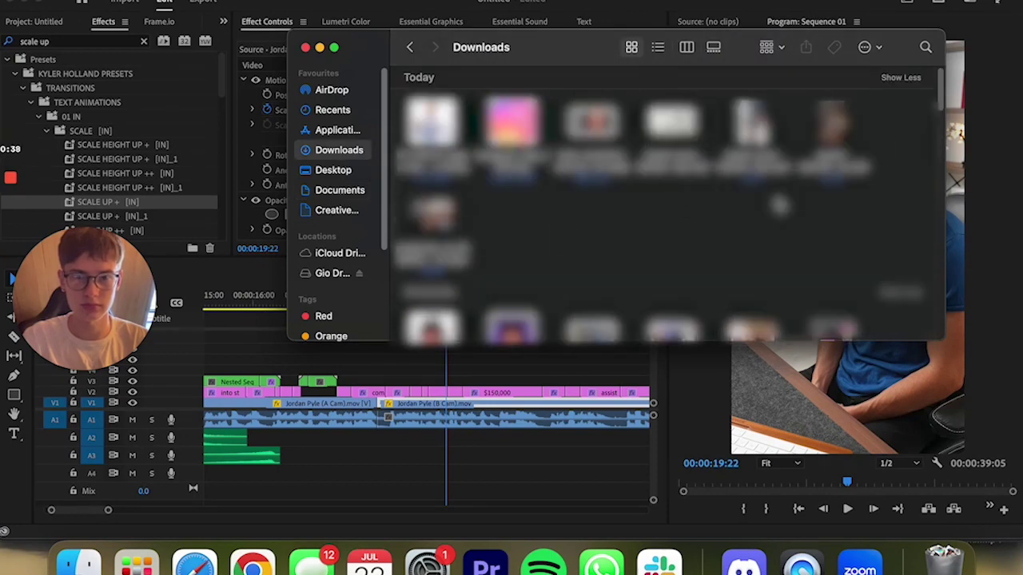
pyautogui.moveTo(432, 119); pyautogui.dragTo(411, 375)
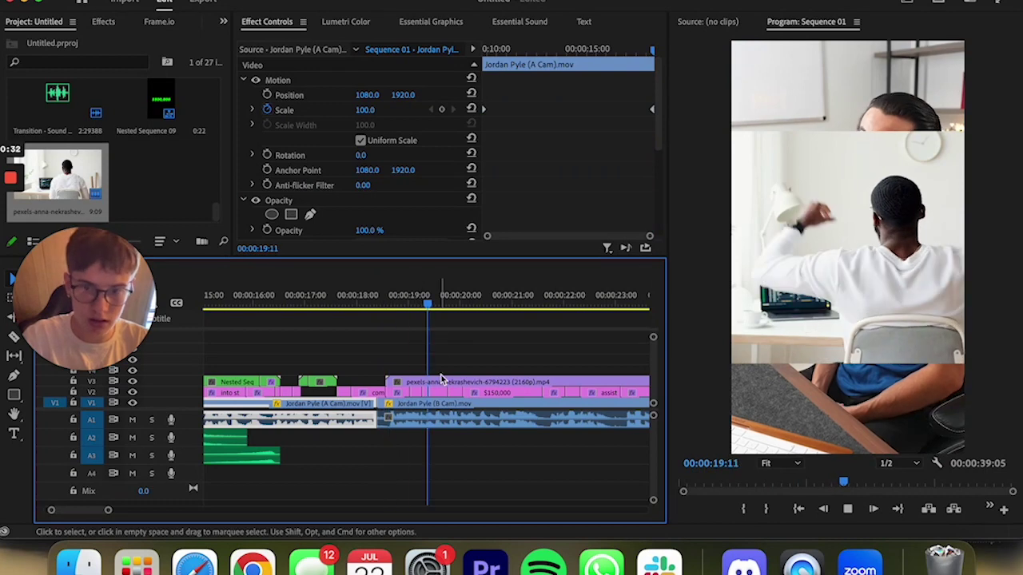
pyautogui.moveTo(387, 382); pyautogui.dragTo(417, 375)
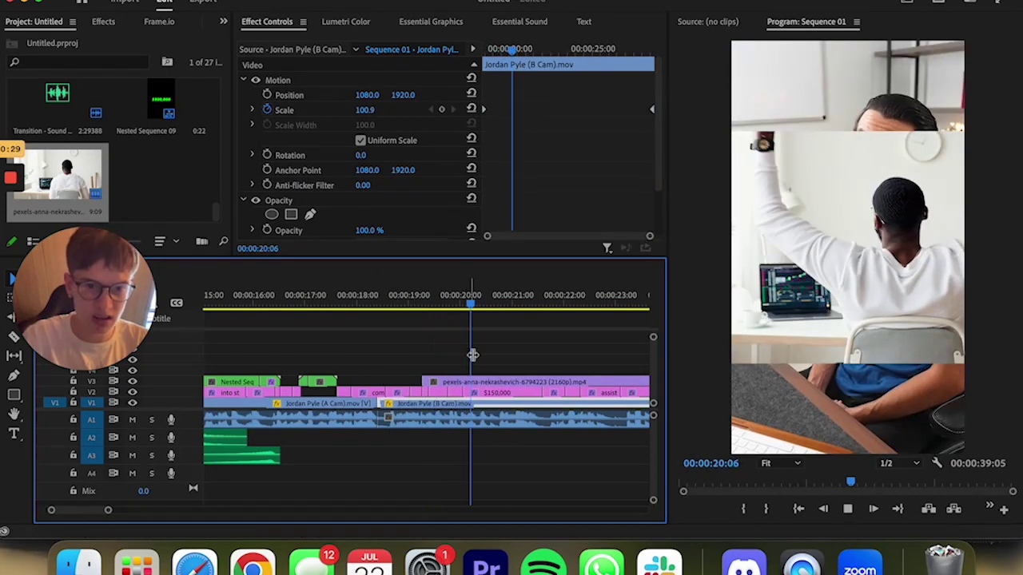
pyautogui.press('space')
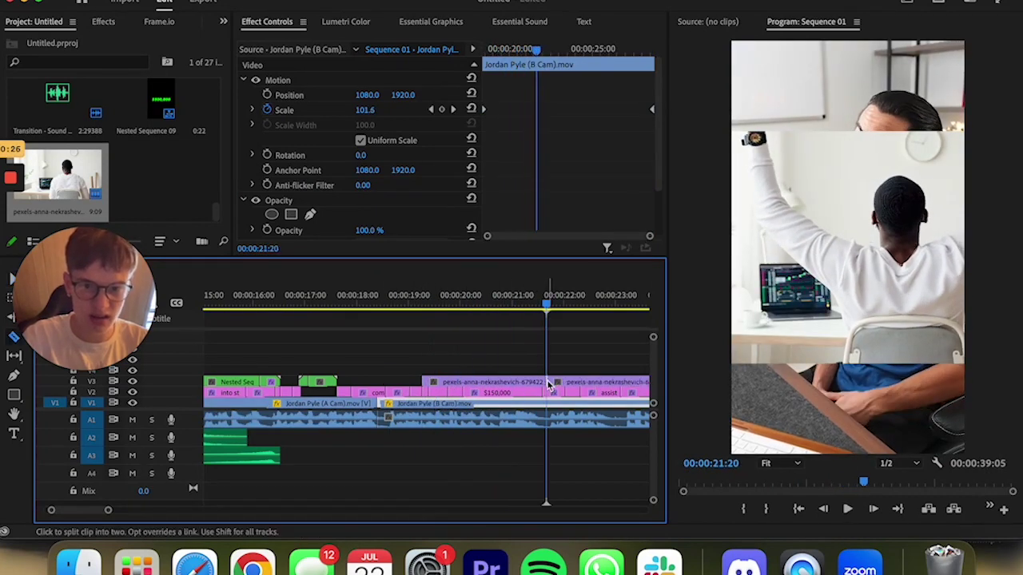
pyautogui.press('v')
pyautogui.click(559, 384)
pyautogui.press('Delete')
pyautogui.click(462, 300)
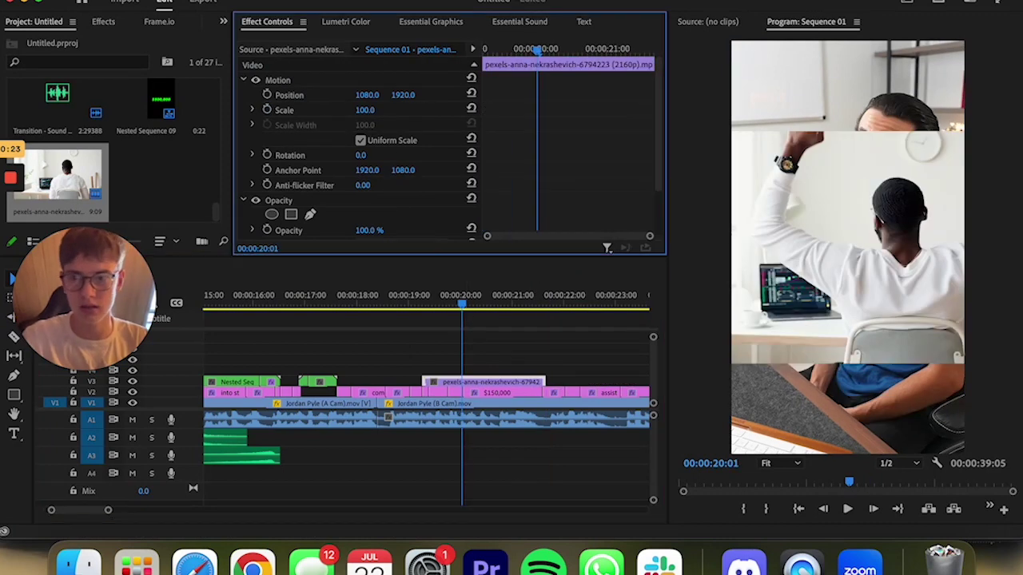
pyautogui.moveTo(364, 109)
pyautogui.mouseDown()
pyautogui.moveTo(396, 109)
pyautogui.moveTo(399, 95)
pyautogui.mouseUp()
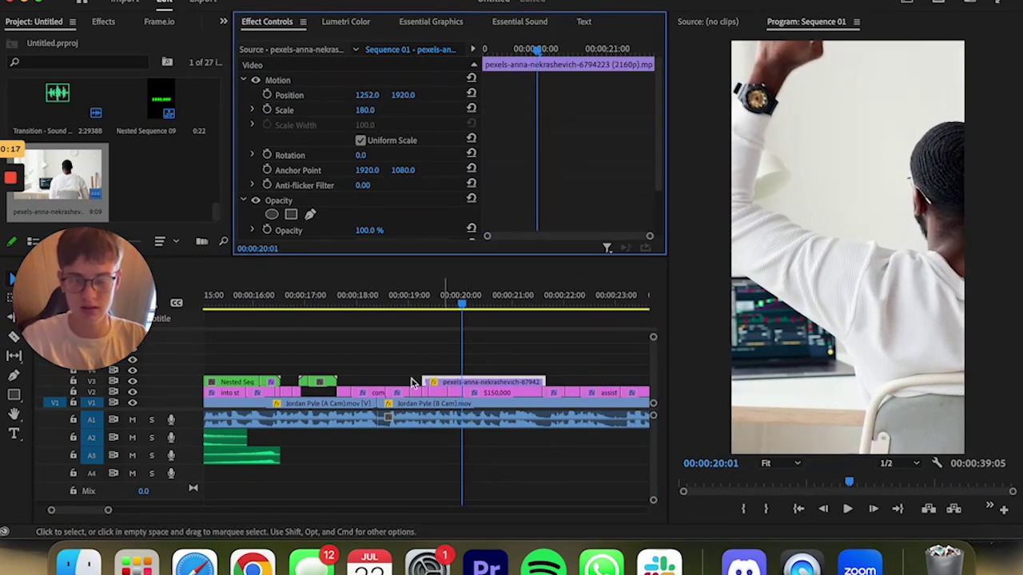
# Add the old film grain overlay above the laptop B-roll and scale it to fill the frame
pyautogui.click(79, 563)
pyautogui.write('old grain')
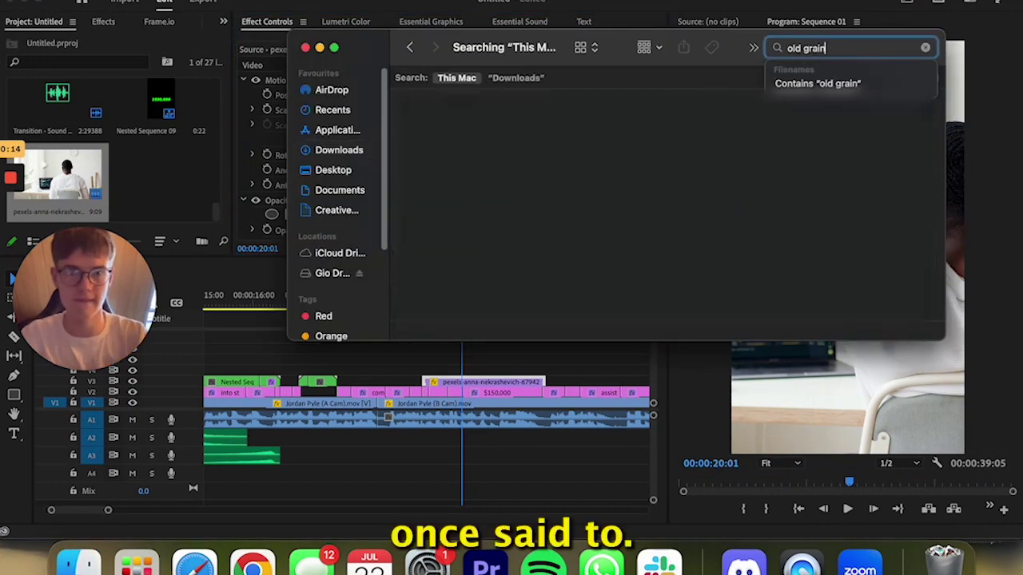
pyautogui.moveTo(447, 224); pyautogui.dragTo(426, 377)
pyautogui.press('c')
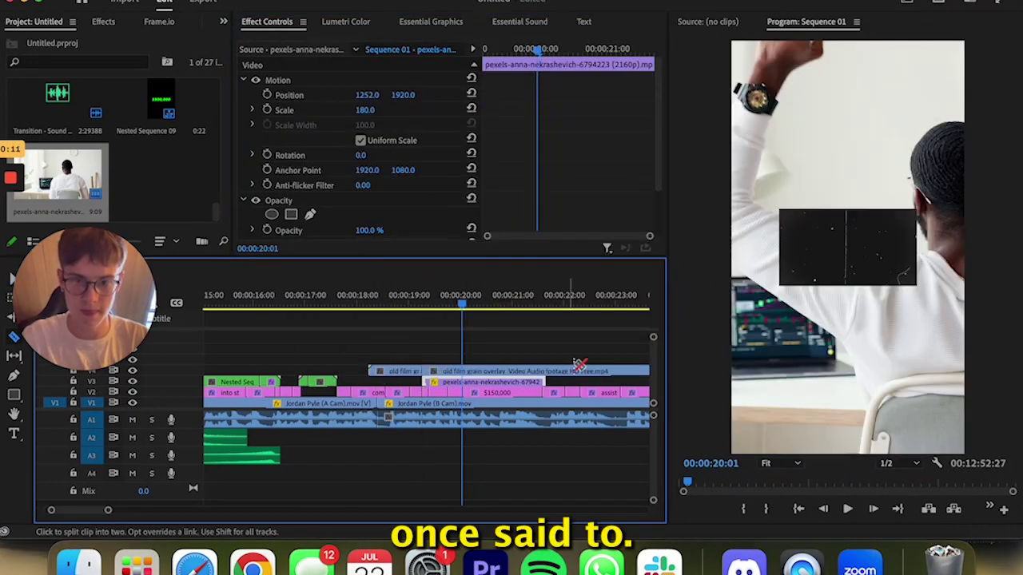
pyautogui.click(400, 378)
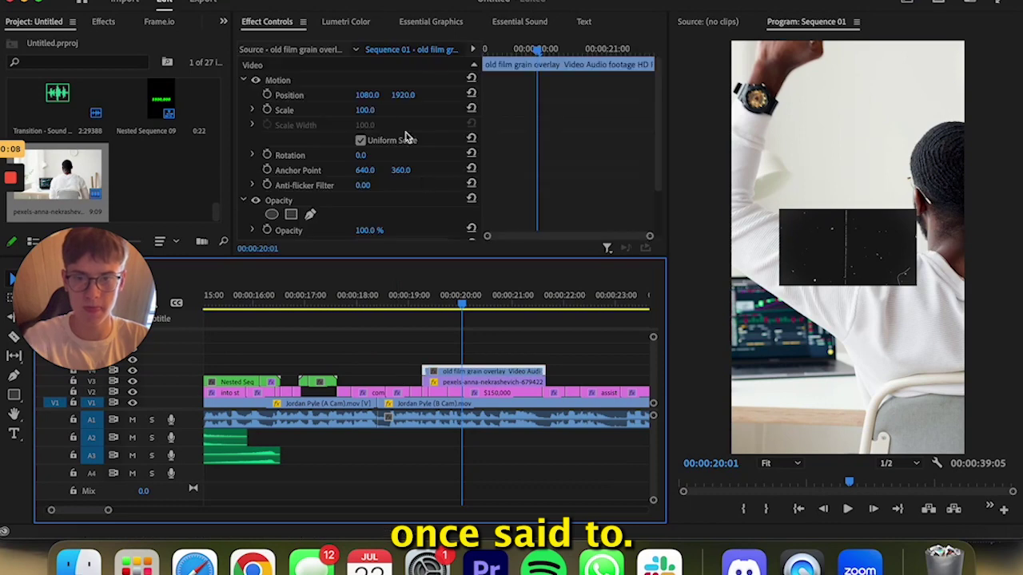
pyautogui.moveTo(365, 107); pyautogui.dragTo(447, 107)
pyautogui.scroll(-2, 360, 143)
pyautogui.click(392, 186)
# Set the grain to Screen blend and nest it with the laptop B-roll
pyautogui.click(383, 333)
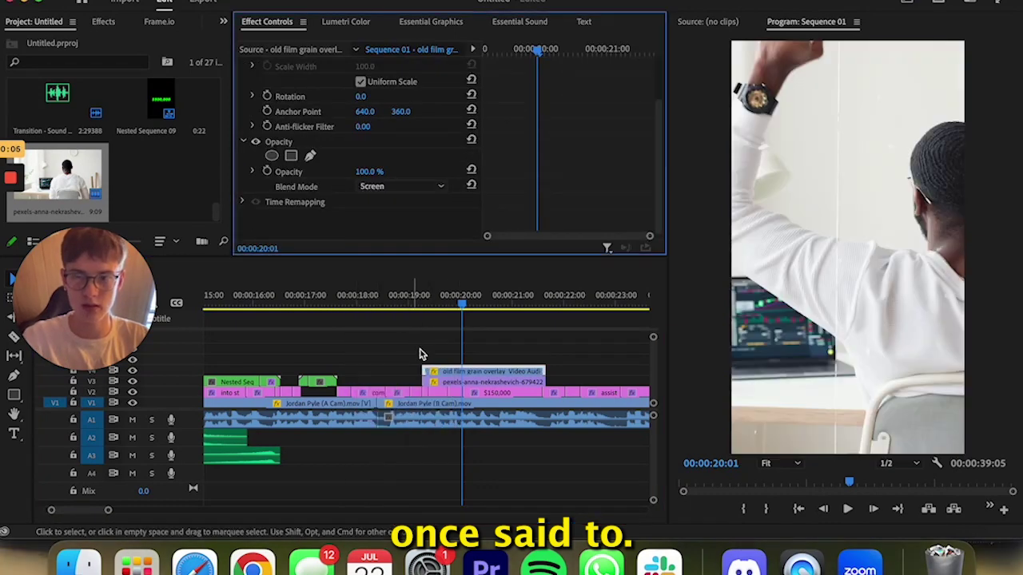
pyautogui.keyDown('shift'); pyautogui.click(480, 382); pyautogui.keyUp('shift')
pyautogui.rightClick(453, 382)
pyautogui.click(479, 184)
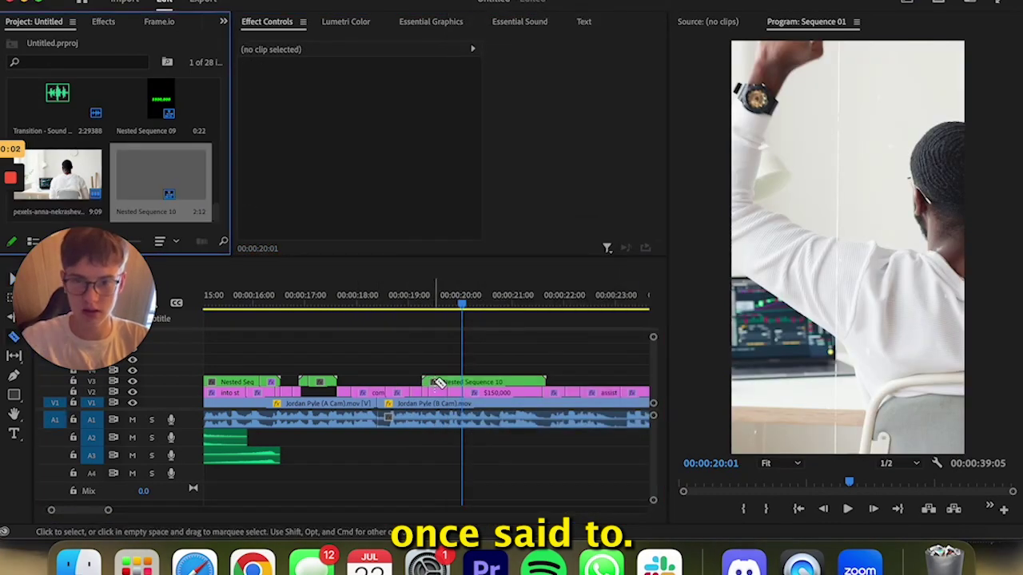
# Apply the DISPLACE CROSS GLITCH intro preset to Nested Sequence 10
pyautogui.press('c')
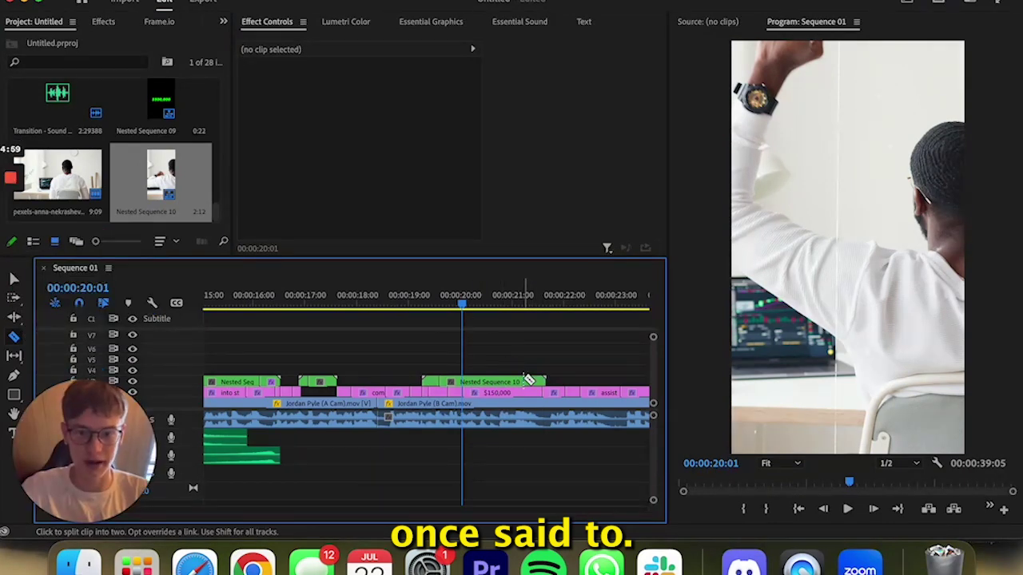
pyautogui.click(120, 4)
pyautogui.click(165, 6)
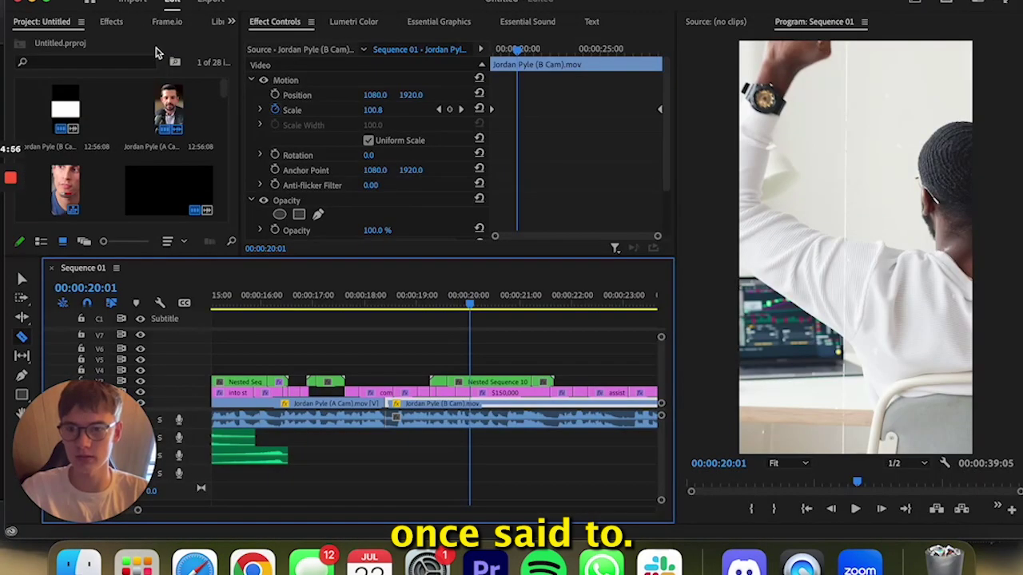
pyautogui.hotkey('shift', '7')
pyautogui.write('glitch')
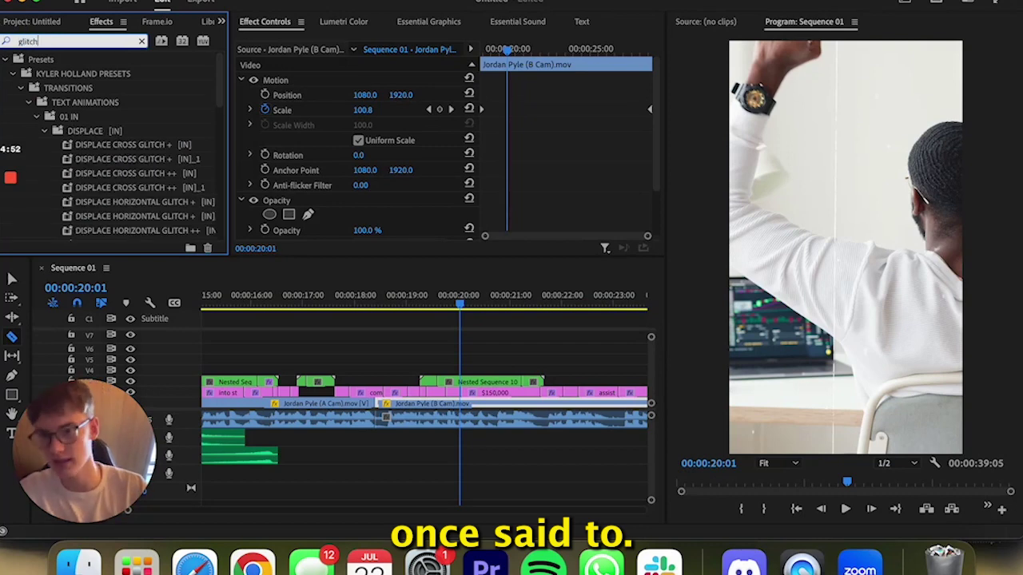
pyautogui.moveTo(127, 187); pyautogui.dragTo(234, 254)
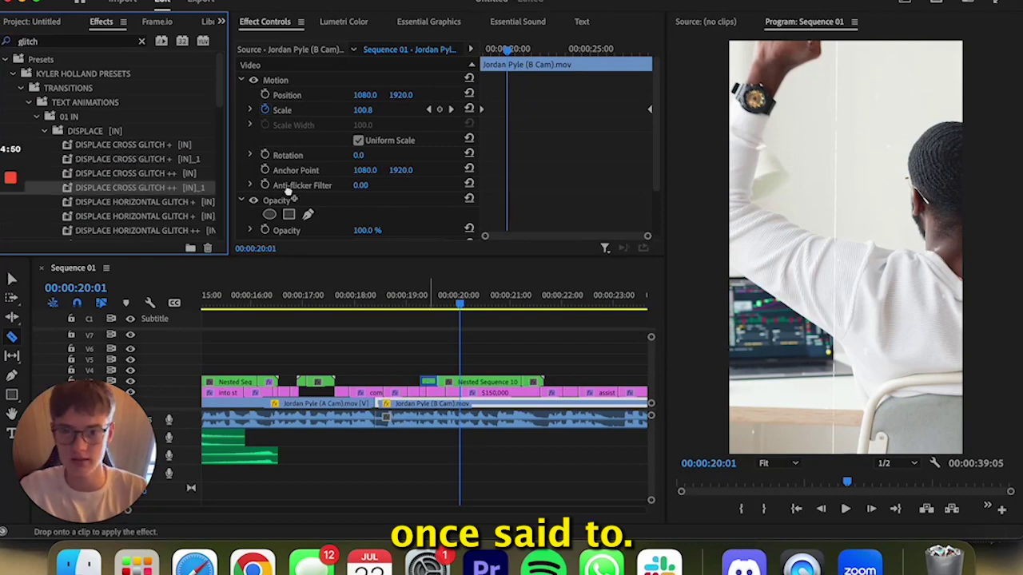
pyautogui.moveTo(287, 192); pyautogui.dragTo(480, 382)
# Add the SLIDE DOWN outro preset to the same nest
pyautogui.click(80, 41)
pyautogui.write('slide')
pyautogui.scroll(-5, 112, 160)
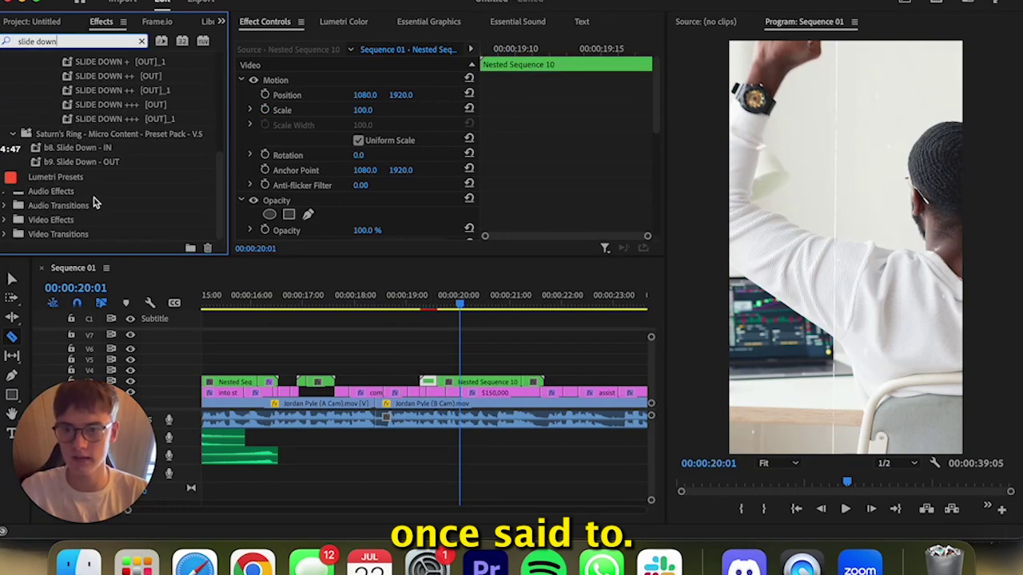
pyautogui.moveTo(123, 119); pyautogui.dragTo(474, 364)
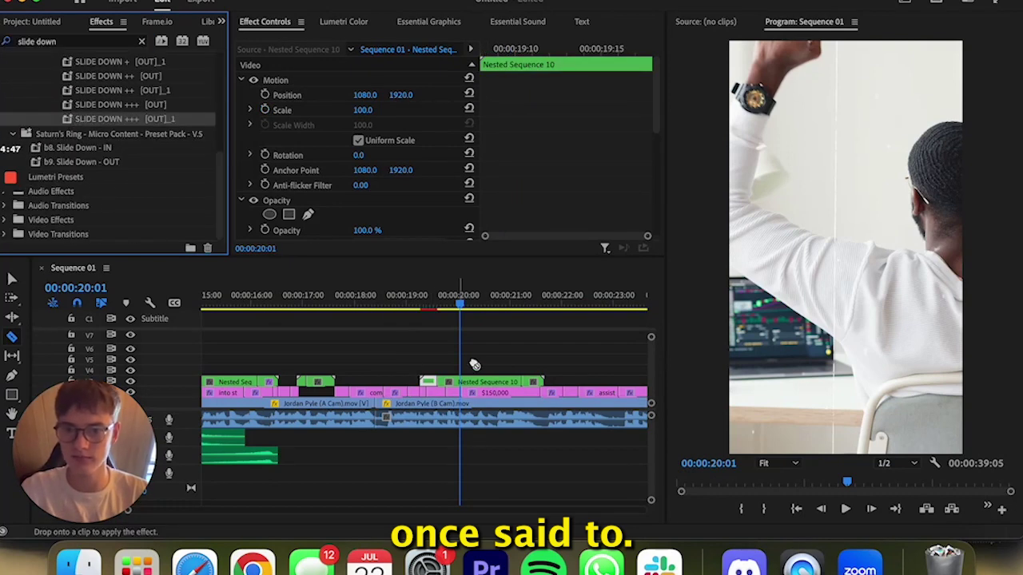
pyautogui.click(77, 564)
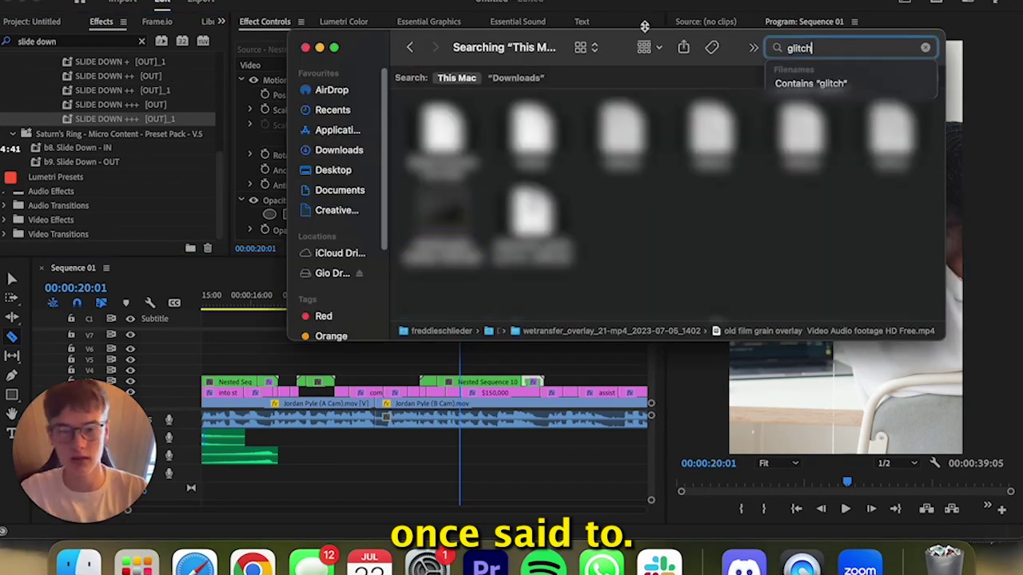
# Add the glitch sound effect, trim off its start, and shift it 11 frames earlier
pyautogui.moveTo(443, 212); pyautogui.dragTo(414, 448)
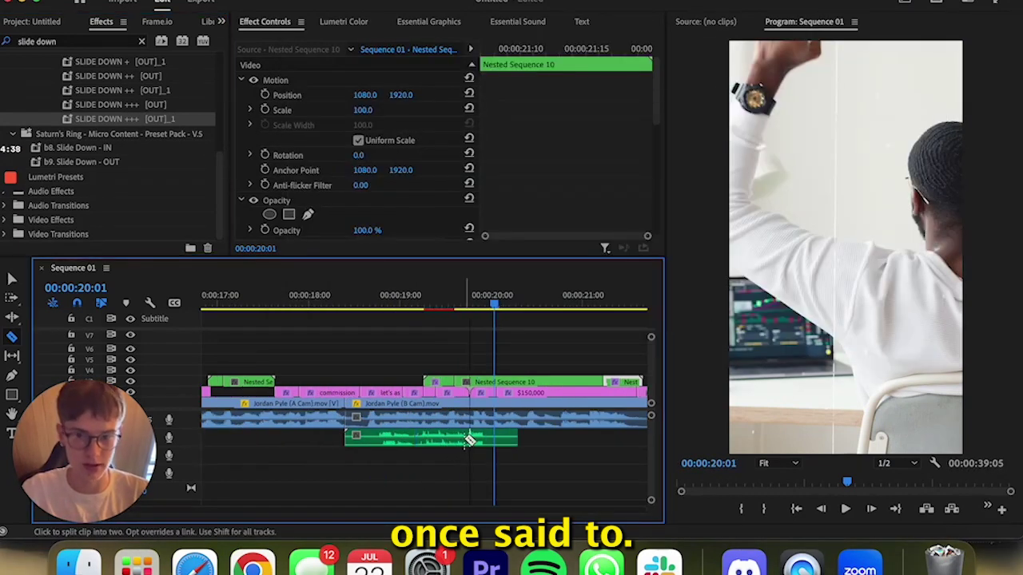
pyautogui.click(485, 438)
pyautogui.press('v')
pyautogui.click(415, 438)
pyautogui.press('Delete')
pyautogui.moveTo(491, 438)
pyautogui.mouseDown()
pyautogui.moveTo(445, 442)
pyautogui.moveTo(454, 438)
pyautogui.mouseUp()
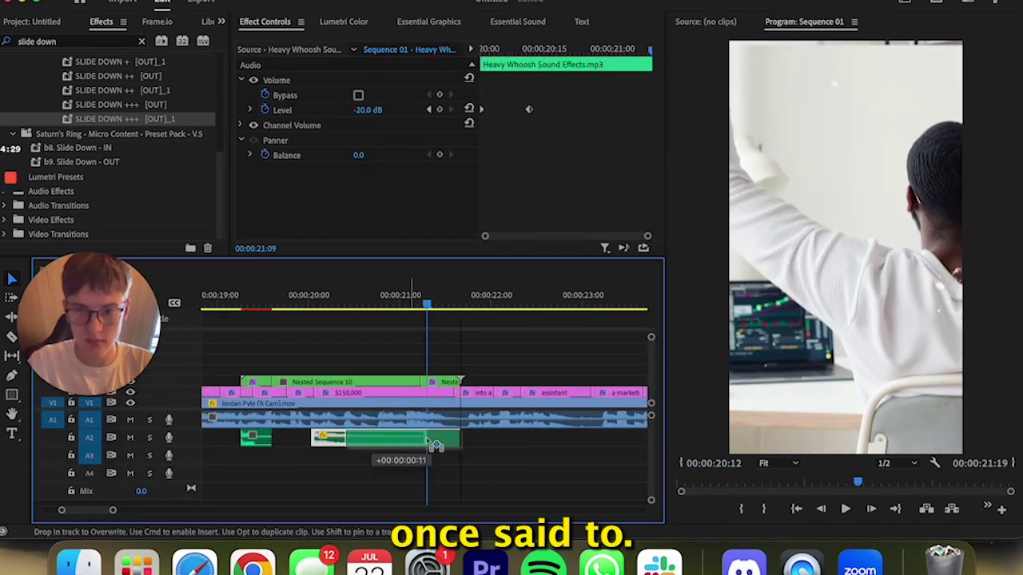
# Align the whoosh and glitch sounds with the cuts, then raise the nested clips a track
pyautogui.moveTo(501, 441); pyautogui.dragTo(487, 439)
pyautogui.click(228, 295)
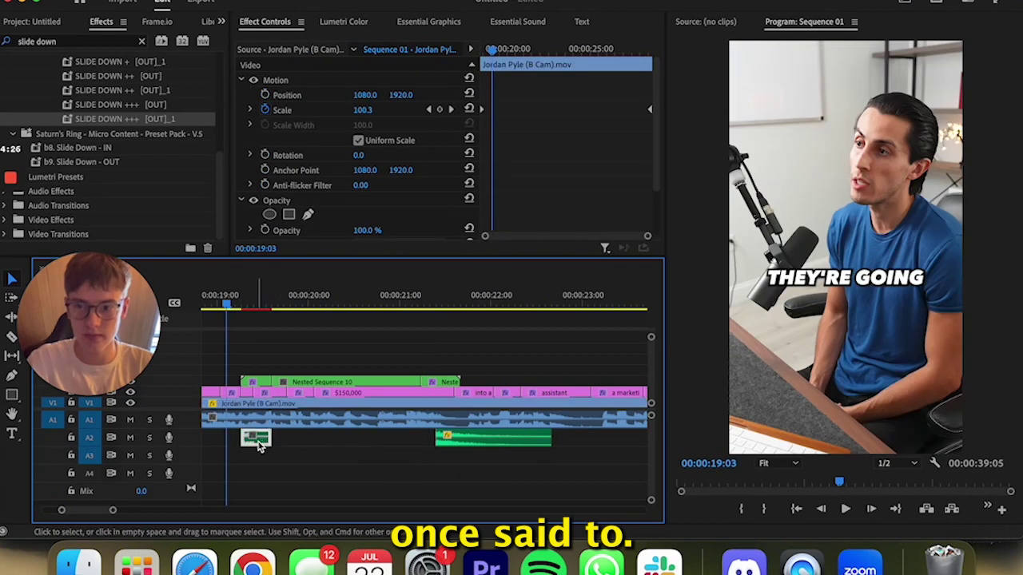
pyautogui.moveTo(254, 439); pyautogui.dragTo(251, 439)
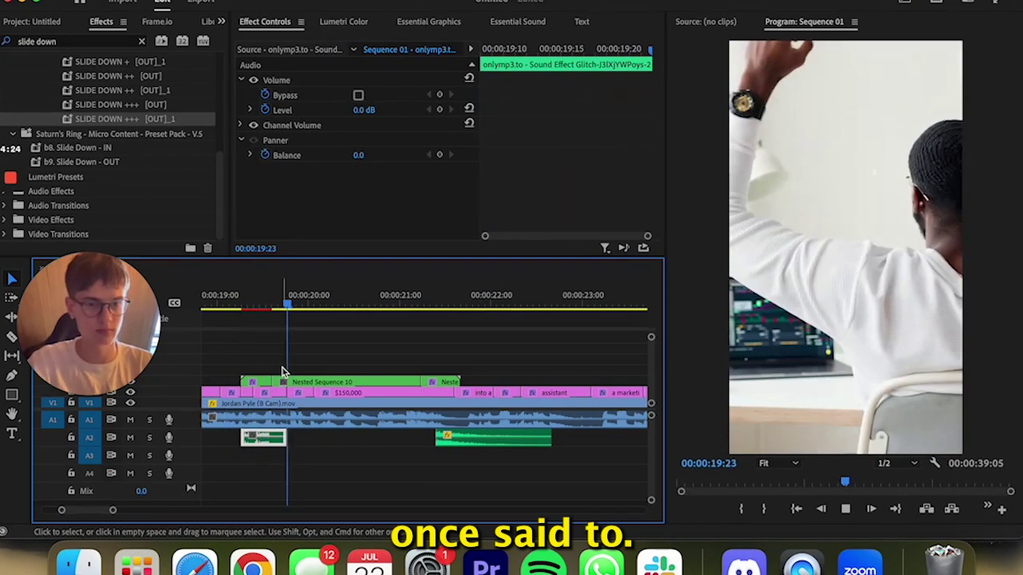
pyautogui.moveTo(471, 439); pyautogui.dragTo(456, 439)
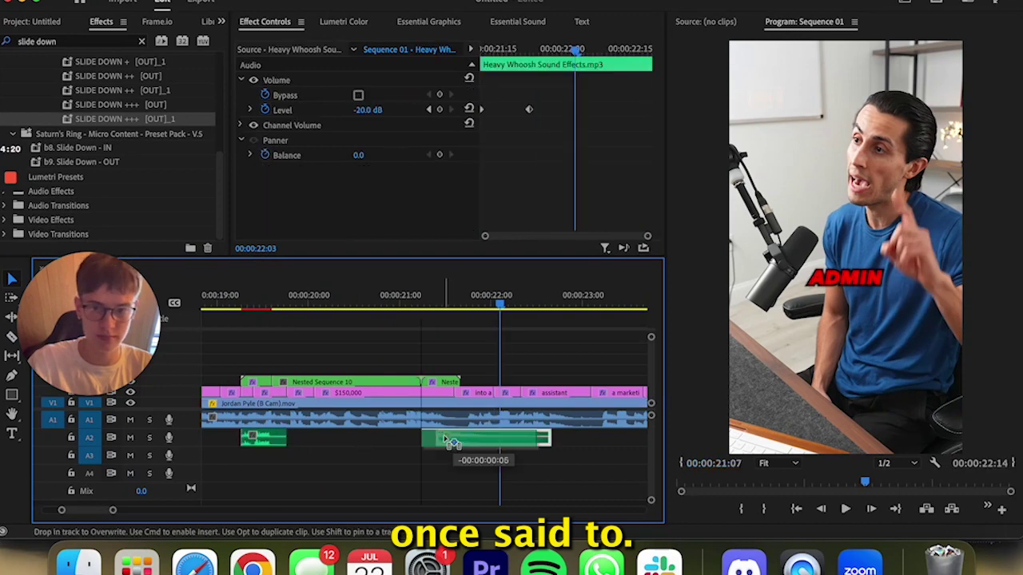
pyautogui.click(418, 296)
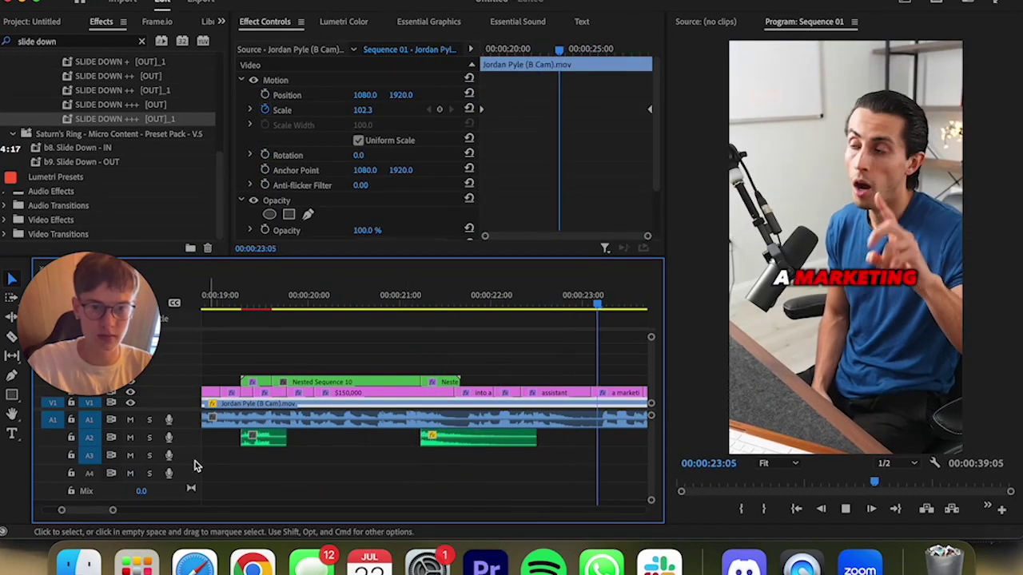
pyautogui.click(450, 298)
pyautogui.moveTo(270, 368); pyautogui.dragTo(447, 399)
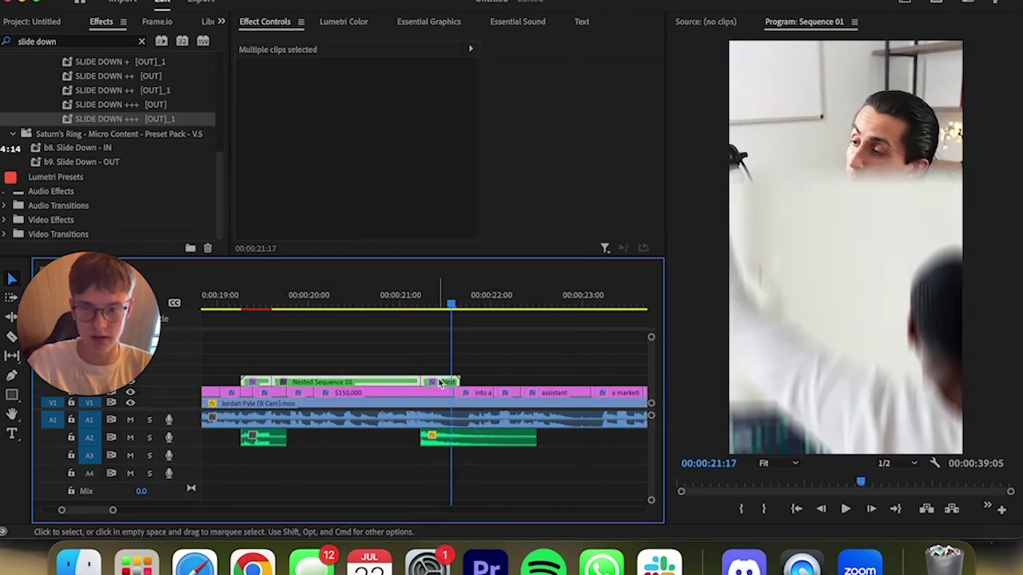
pyautogui.moveTo(360, 382); pyautogui.dragTo(464, 361)
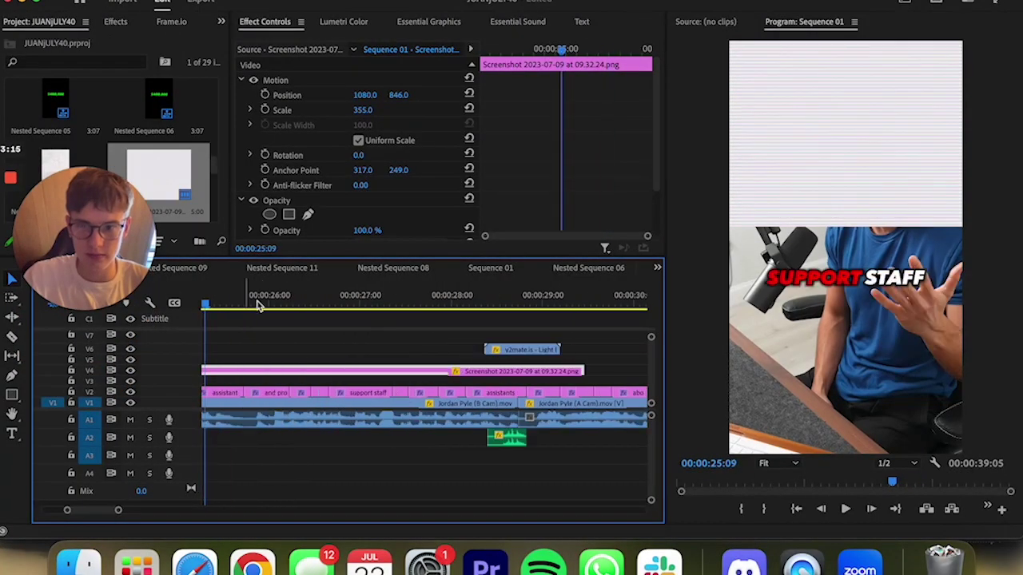
# Duplicate the paper screenshot onto V3 and V5, moving each copy lower in the frame
pyautogui.press('=')
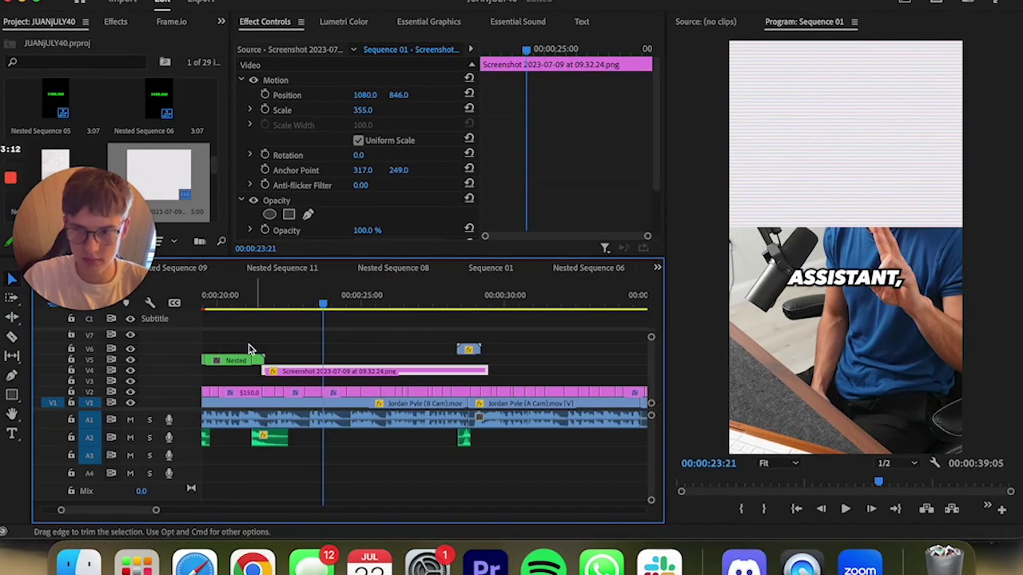
pyautogui.click(274, 372)
pyautogui.moveTo(274, 373); pyautogui.dragTo(278, 378)
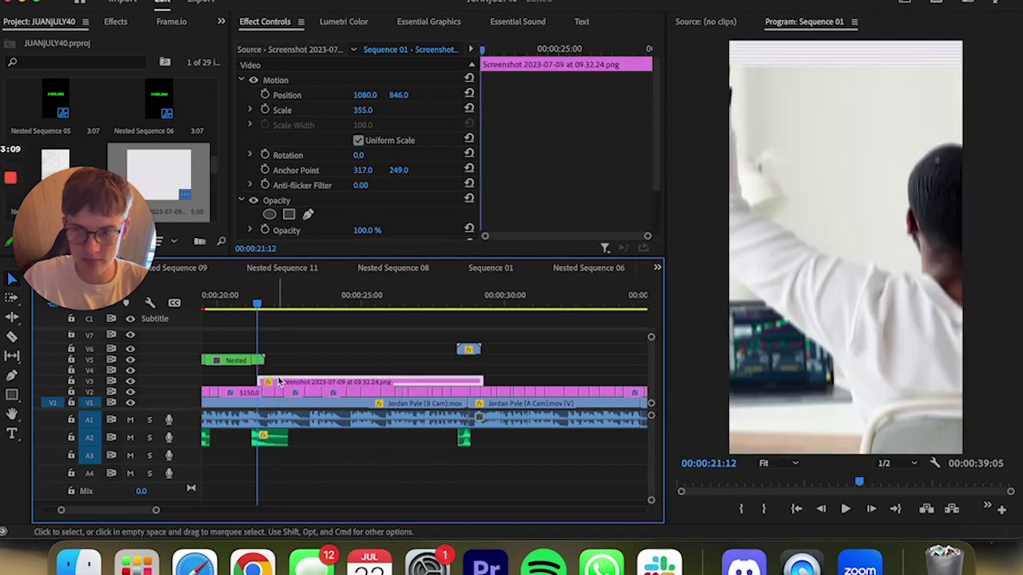
pyautogui.moveTo(297, 341); pyautogui.dragTo(306, 365)
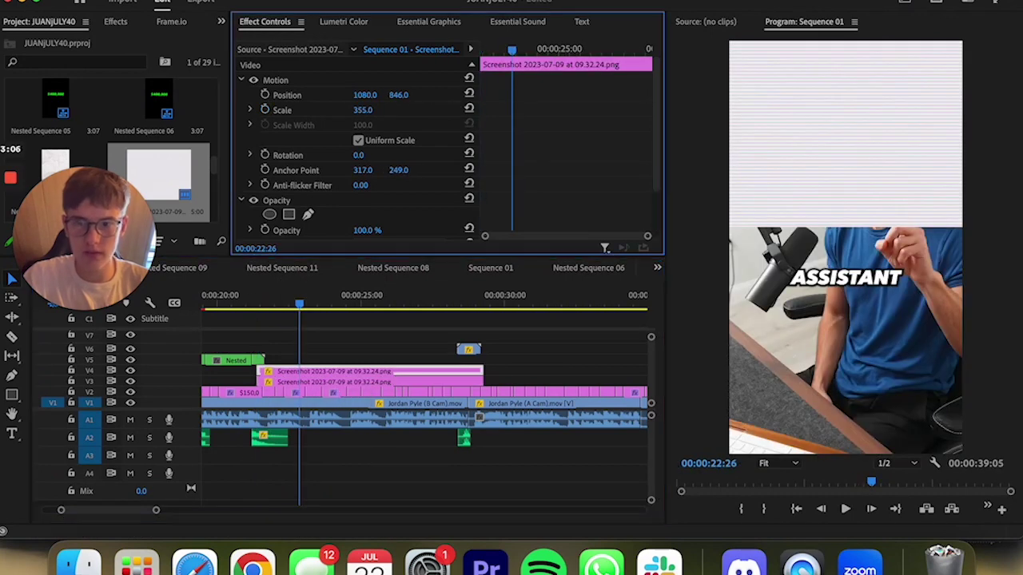
pyautogui.moveTo(397, 95); pyautogui.dragTo(478, 94)
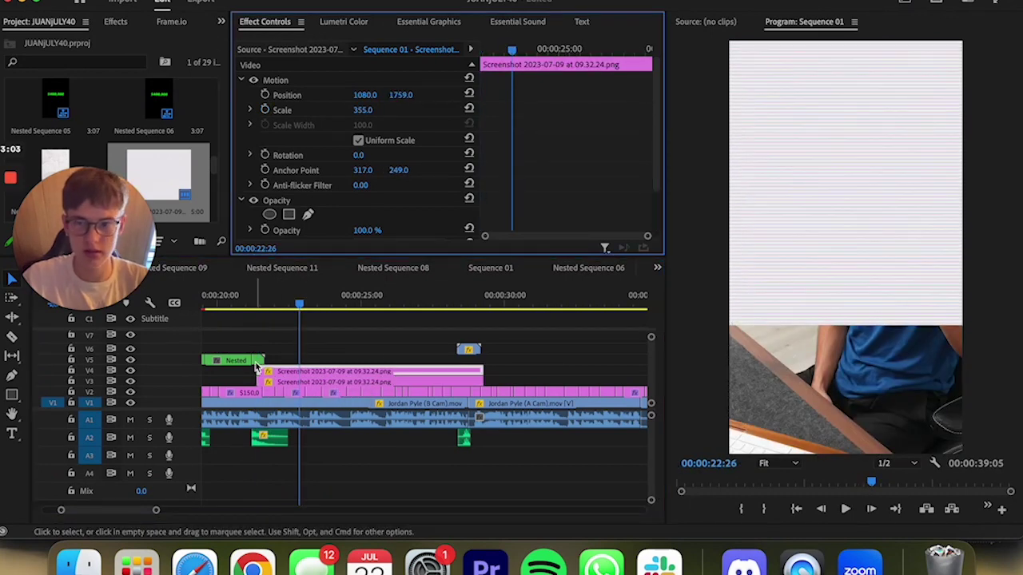
pyautogui.moveTo(274, 372); pyautogui.dragTo(274, 361)
pyautogui.moveTo(400, 94); pyautogui.dragTo(447, 94)
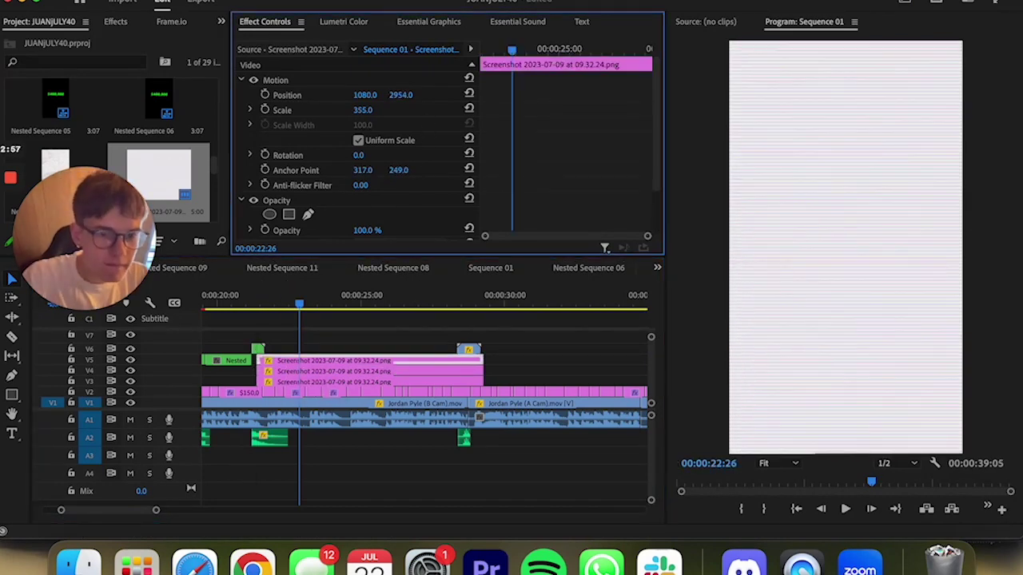
# Nest the three screenshot copies into Nested Sequence 11
pyautogui.moveTo(499, 351); pyautogui.dragTo(376, 385)
pyautogui.rightClick(375, 387)
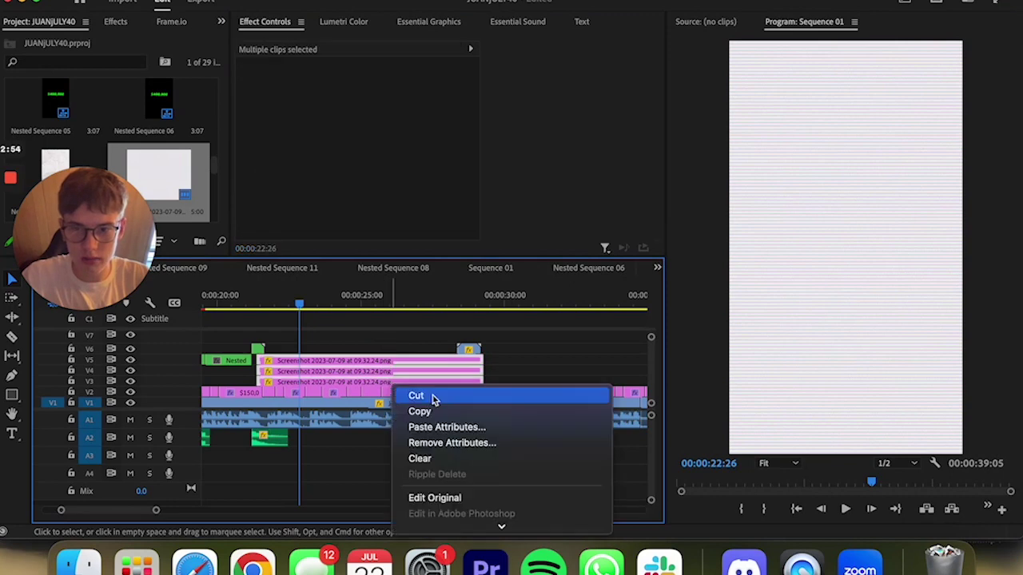
pyautogui.click(410, 360)
pyautogui.press('Return')
pyautogui.moveTo(261, 353); pyautogui.dragTo(260, 362)
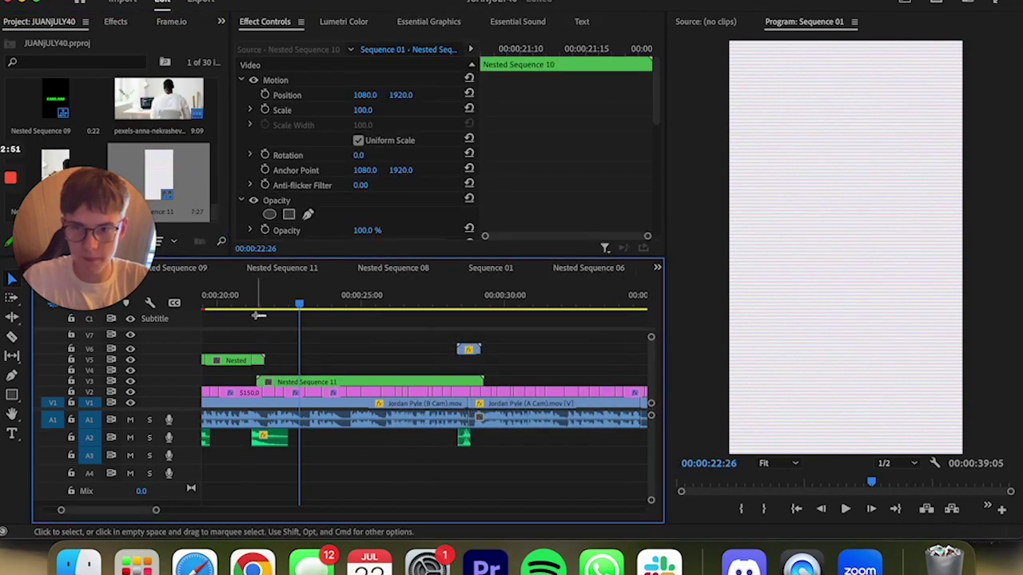
pyautogui.click(257, 308)
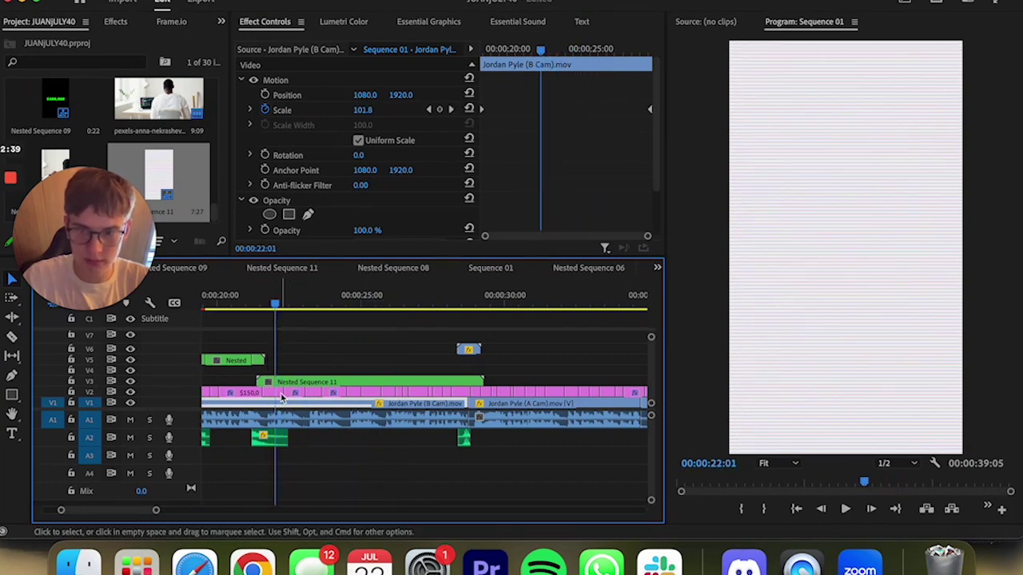
# Raise the caption clips to V4 above Nested Sequence 11, review playback, and select the ADMIN text
pyautogui.moveTo(281, 397); pyautogui.dragTo(282, 381)
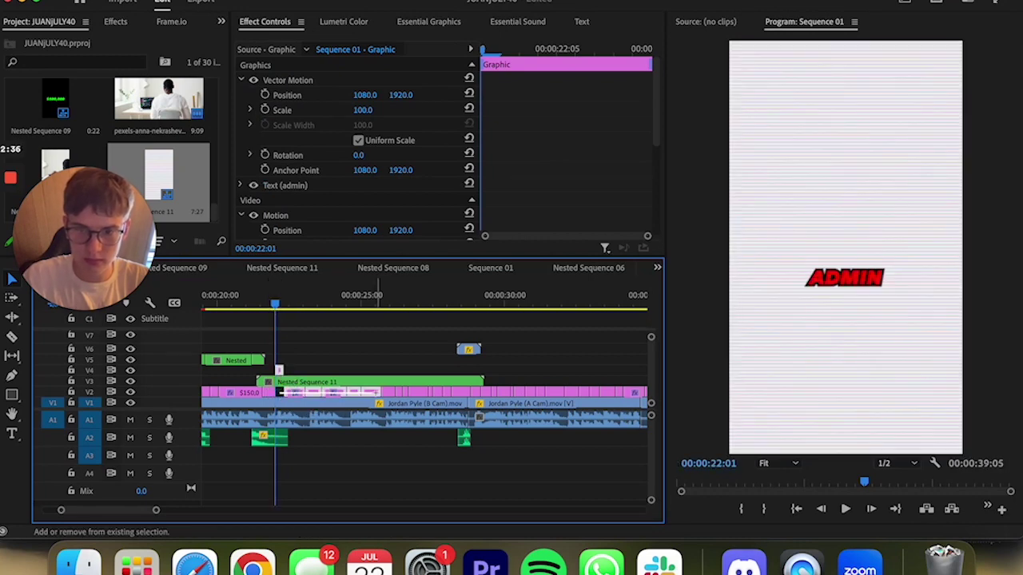
pyautogui.moveTo(466, 392); pyautogui.dragTo(472, 370)
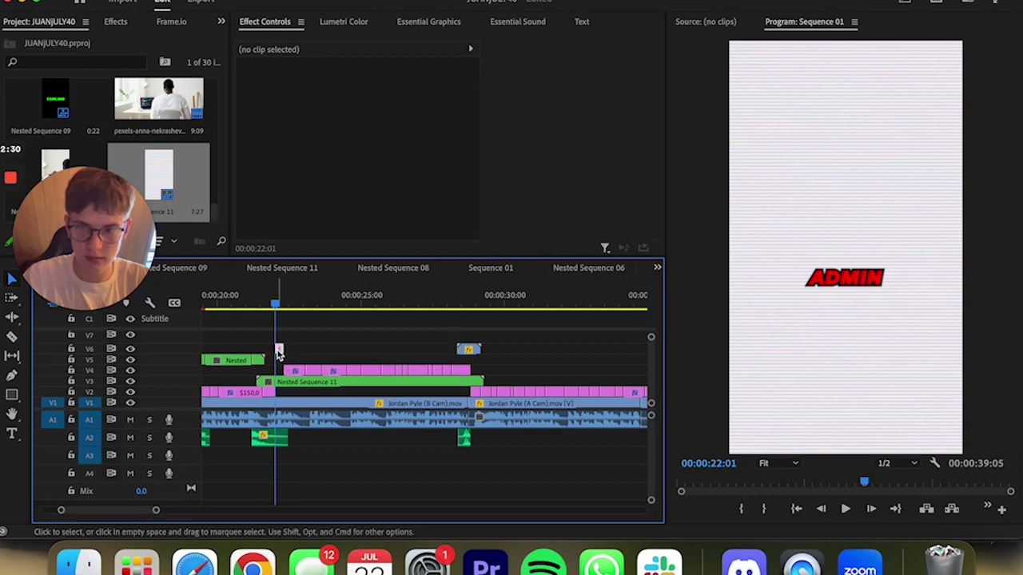
pyautogui.click(292, 370)
pyautogui.press('space')
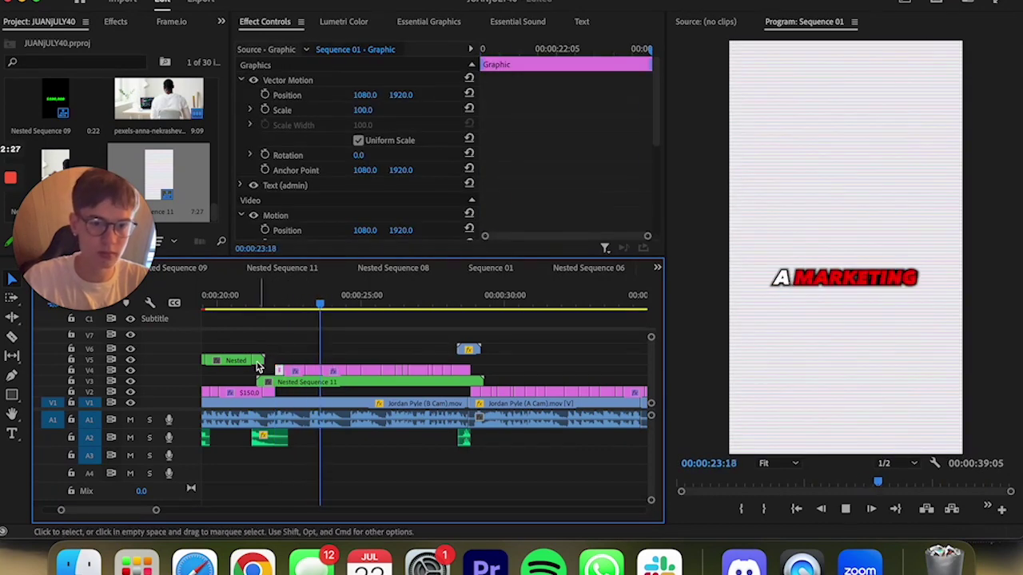
pyautogui.press('space')
pyautogui.press('t')
pyautogui.click(845, 247)
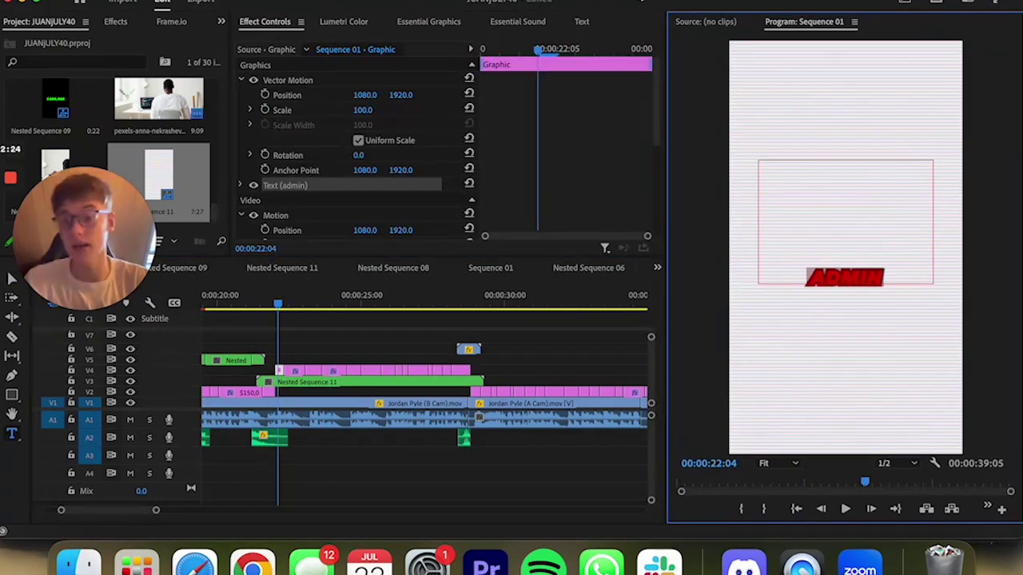
# Keep the ADMIN caption's fill black
pyautogui.click(429, 22)
pyautogui.scroll(-5, 439, 144)
pyautogui.scroll(-5, 439, 143)
pyautogui.click(275, 104)
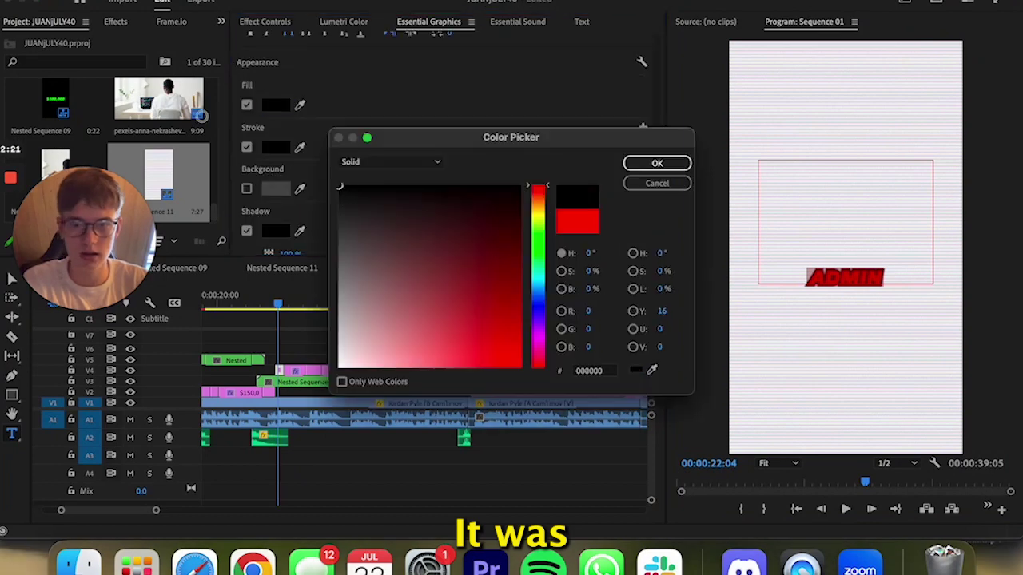
pyautogui.press('Return')
# Give the ASSISTANT caption a black fill with no stroke
pyautogui.click(292, 303)
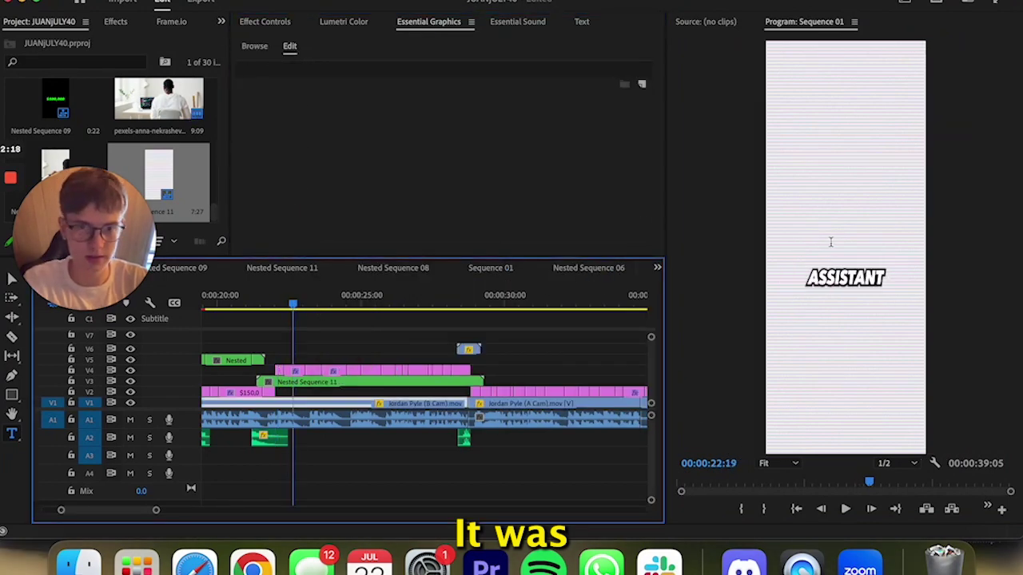
pyautogui.click(828, 242)
pyautogui.scroll(-5, 406, 169)
pyautogui.click(247, 77)
pyautogui.click(276, 76)
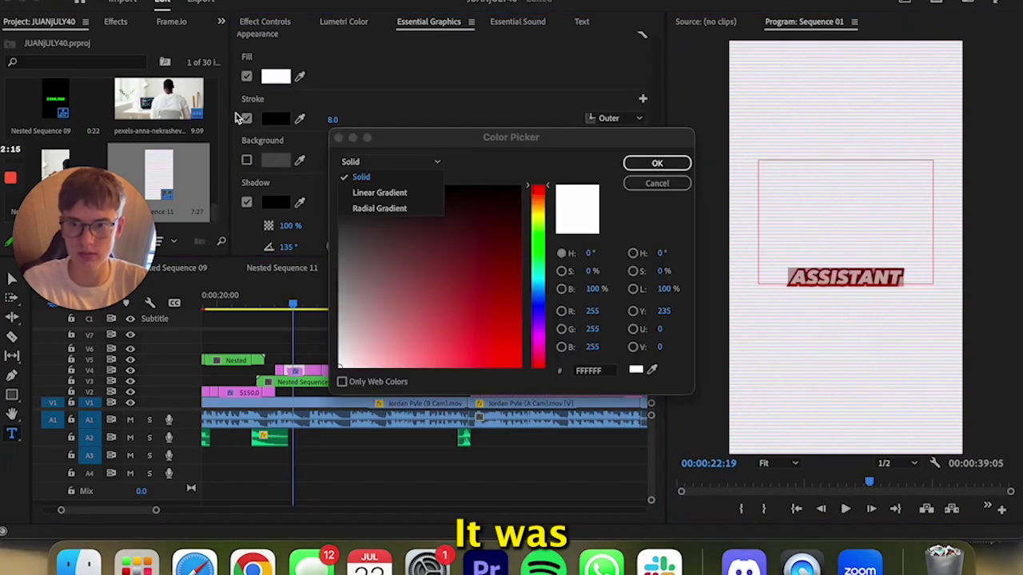
pyautogui.click(424, 212)
pyautogui.press('Return')
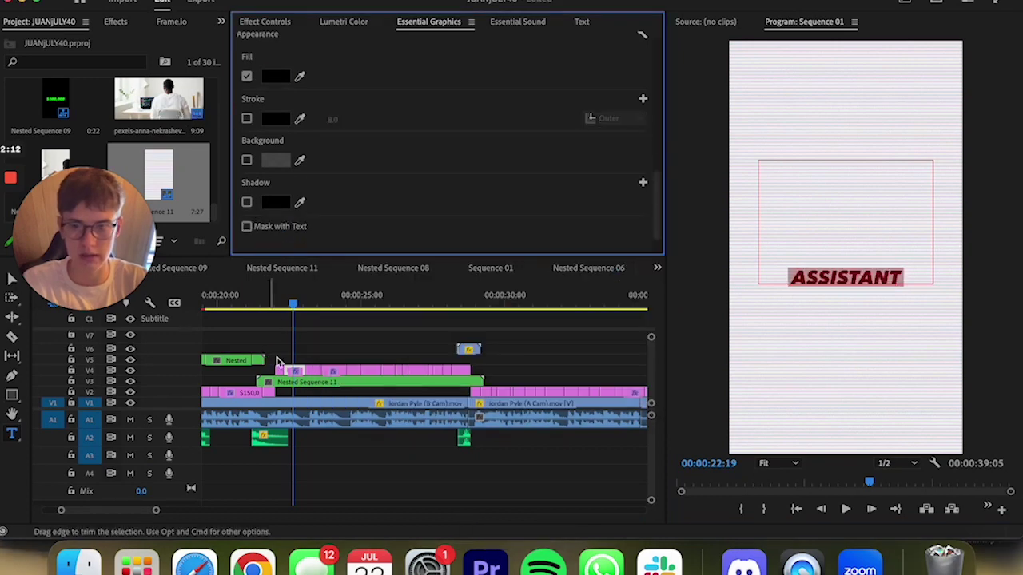
# Make the A MARKETING caption's fill black
pyautogui.click(313, 304)
pyautogui.click(836, 251)
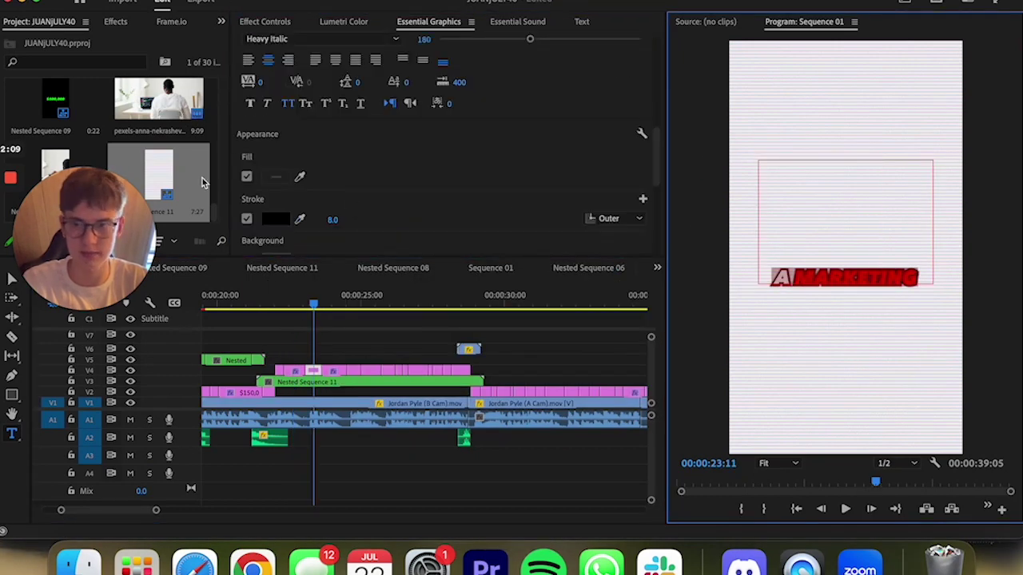
pyautogui.click(246, 175)
pyautogui.click(275, 176)
pyautogui.press('Return')
pyautogui.scroll(-5, 372, 214)
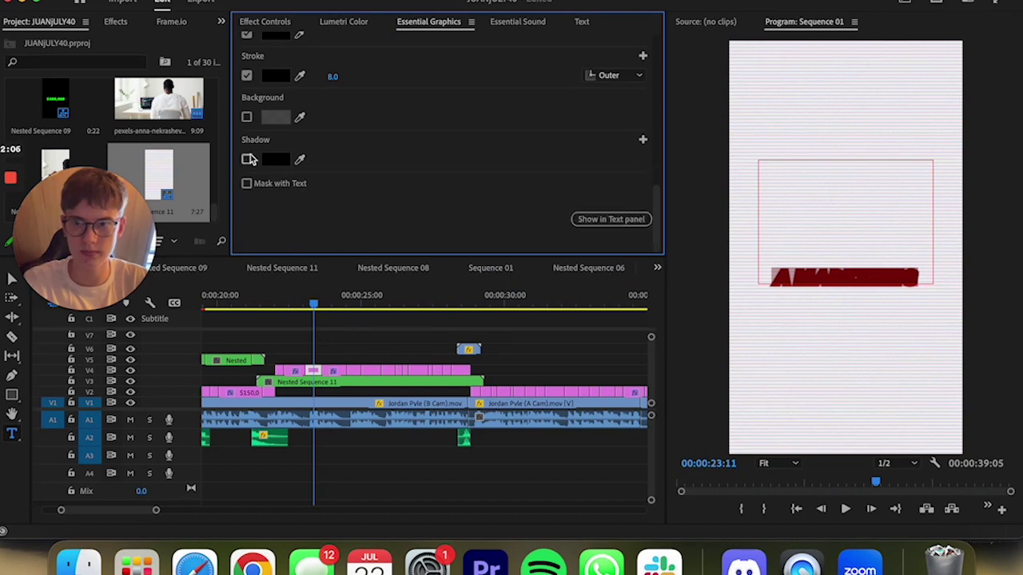
# Set the 'ASSISTANT,' caption's fill to black
pyautogui.click(330, 302)
pyautogui.click(843, 277)
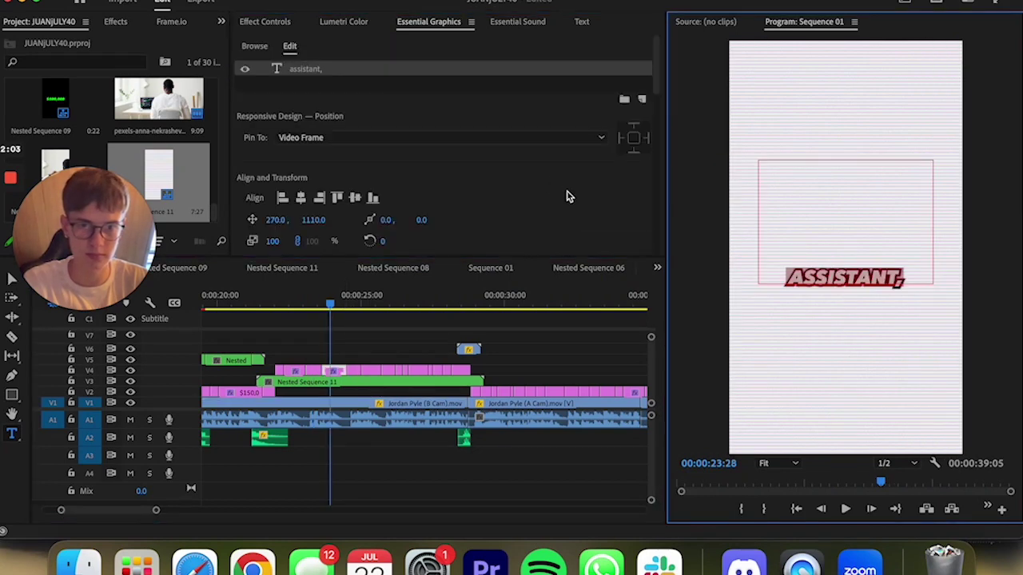
pyautogui.scroll(-3, 319, 160)
pyautogui.scroll(-5, 264, 158)
pyautogui.click(276, 133)
pyautogui.write('7E2222')
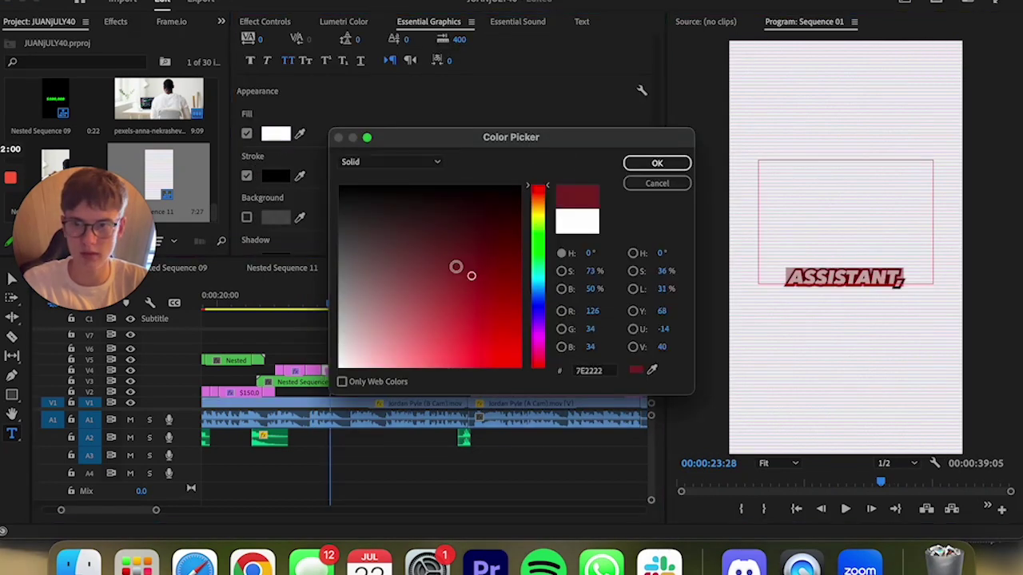
pyautogui.press('Return')
pyautogui.scroll(-5, 256, 171)
pyautogui.scroll(5, 256, 160)
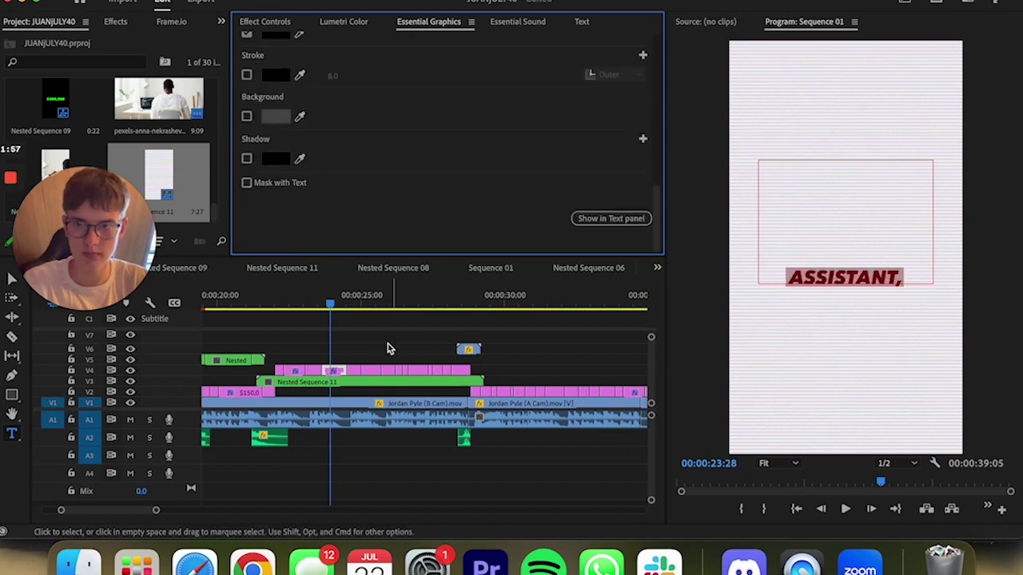
# Give the A SALES caption a black fill and remove its stroke
pyautogui.click(353, 304)
pyautogui.click(831, 277)
pyautogui.scroll(-5, 286, 160)
pyautogui.click(274, 190)
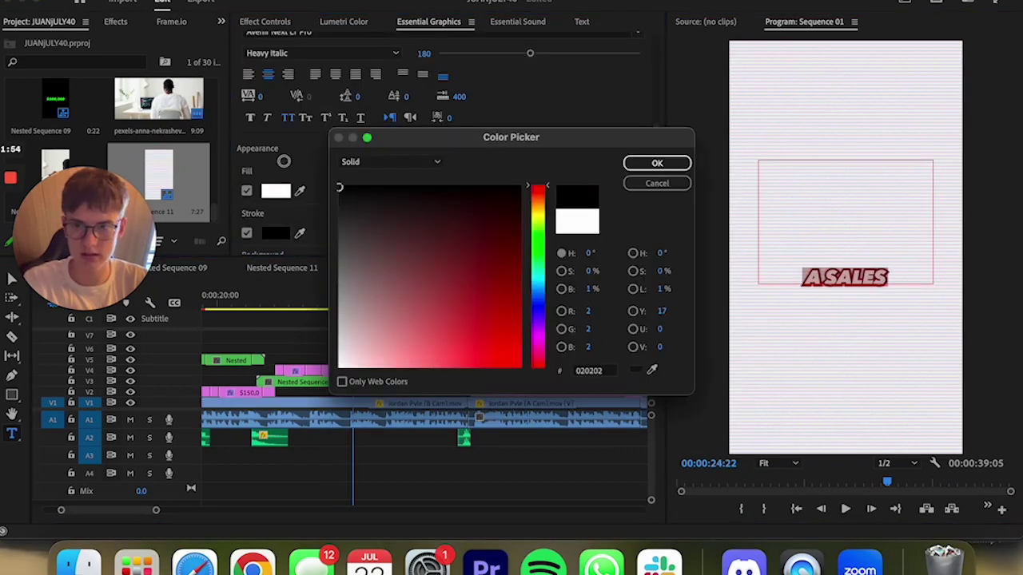
pyautogui.press('Return')
pyautogui.click(248, 234)
pyautogui.scroll(-3, 271, 216)
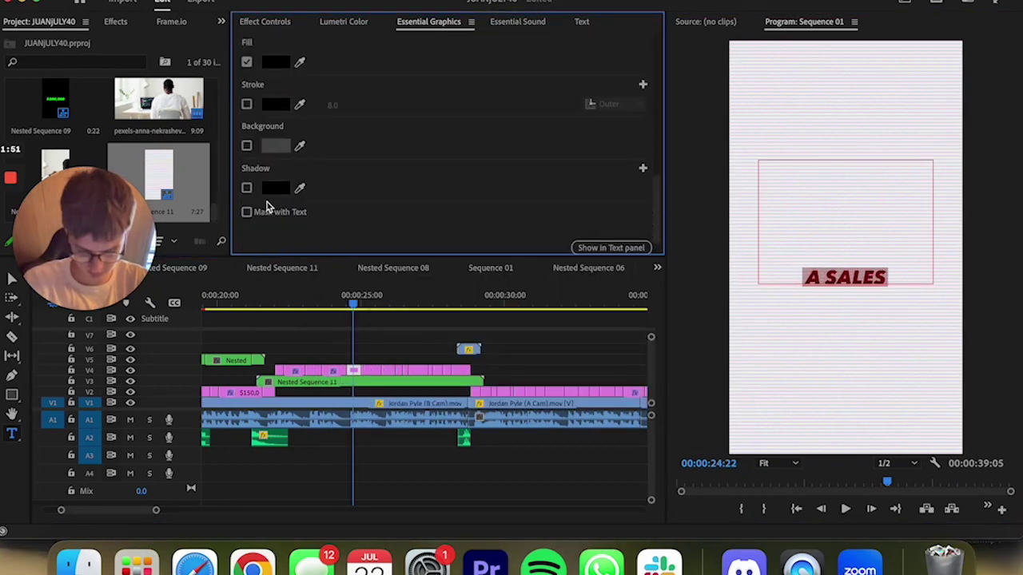
# Make the next ASSISTANT caption's fill black
pyautogui.click(376, 302)
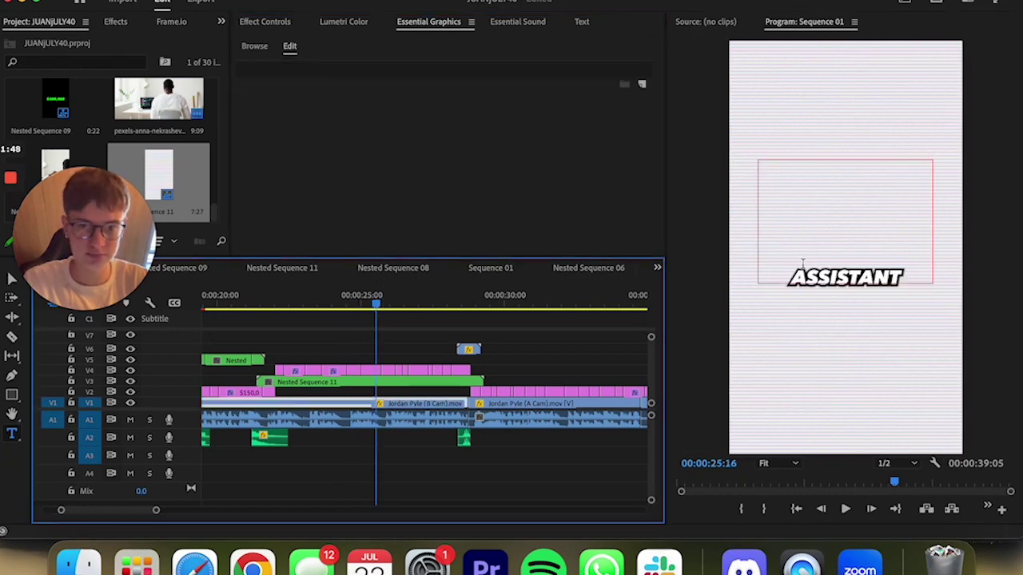
pyautogui.click(845, 277)
pyautogui.scroll(-4, 272, 172)
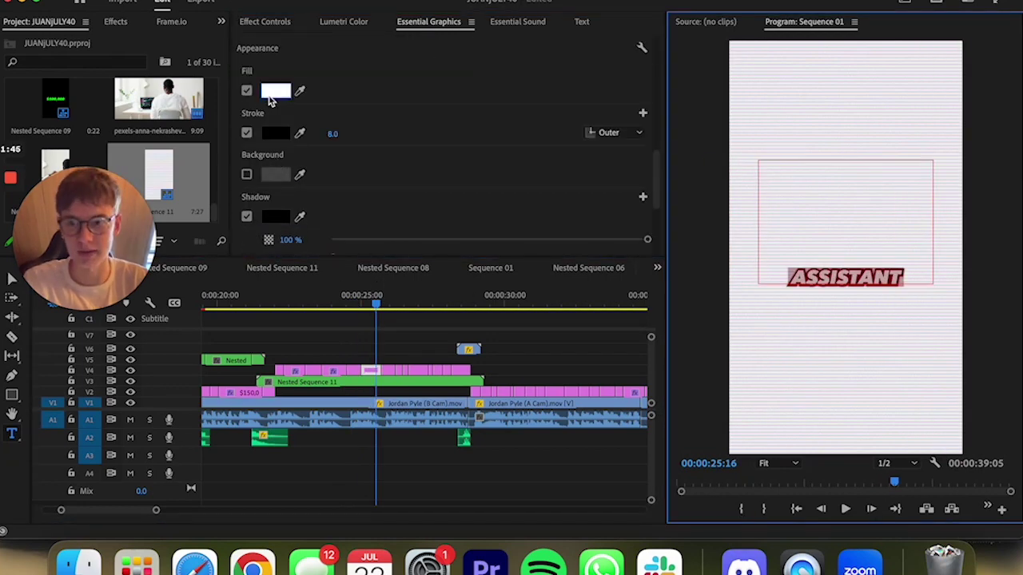
pyautogui.click(275, 91)
# Set the AND PROBABLY caption's fill to black
pyautogui.press('Down')
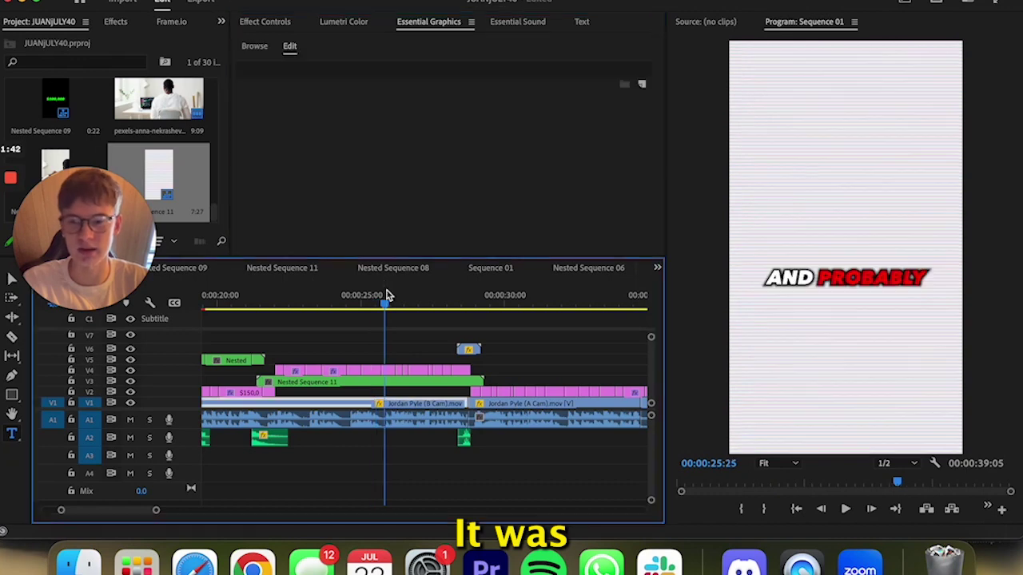
pyautogui.click(845, 277)
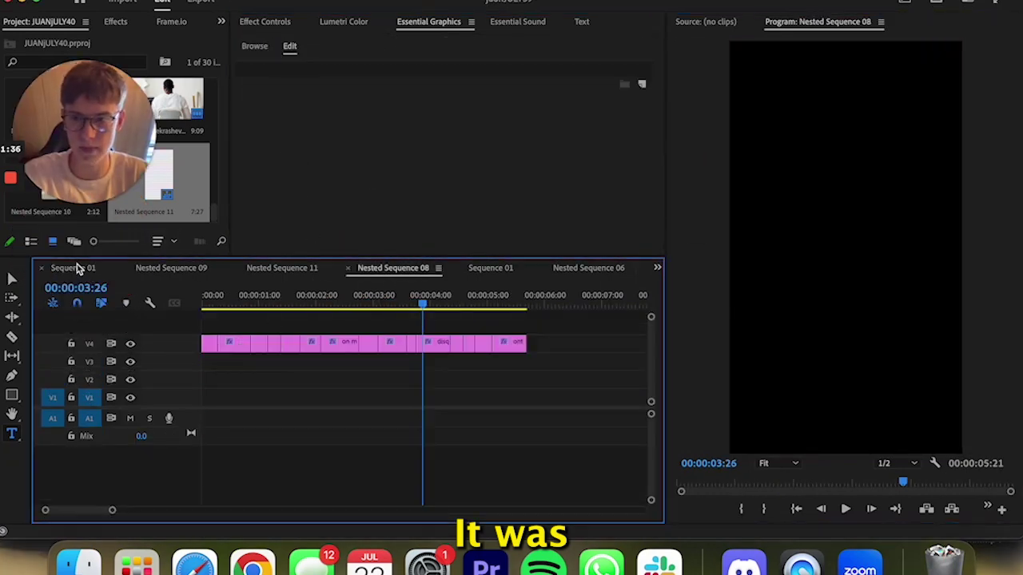
pyautogui.click(75, 268)
pyautogui.click(837, 281)
pyautogui.scroll(-5, 480, 160)
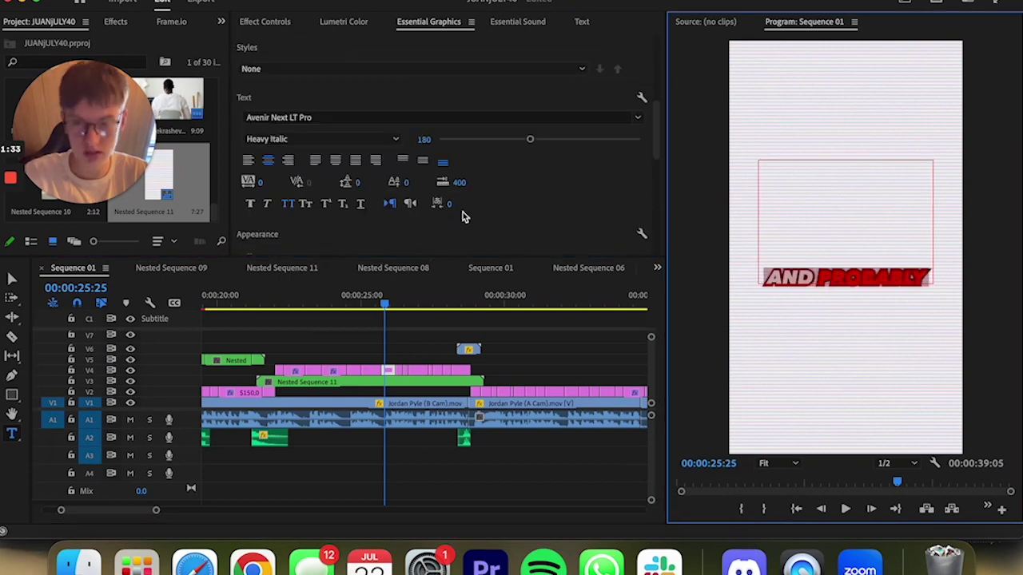
pyautogui.click(276, 218)
pyautogui.press('Return')
pyautogui.scroll(-3, 266, 192)
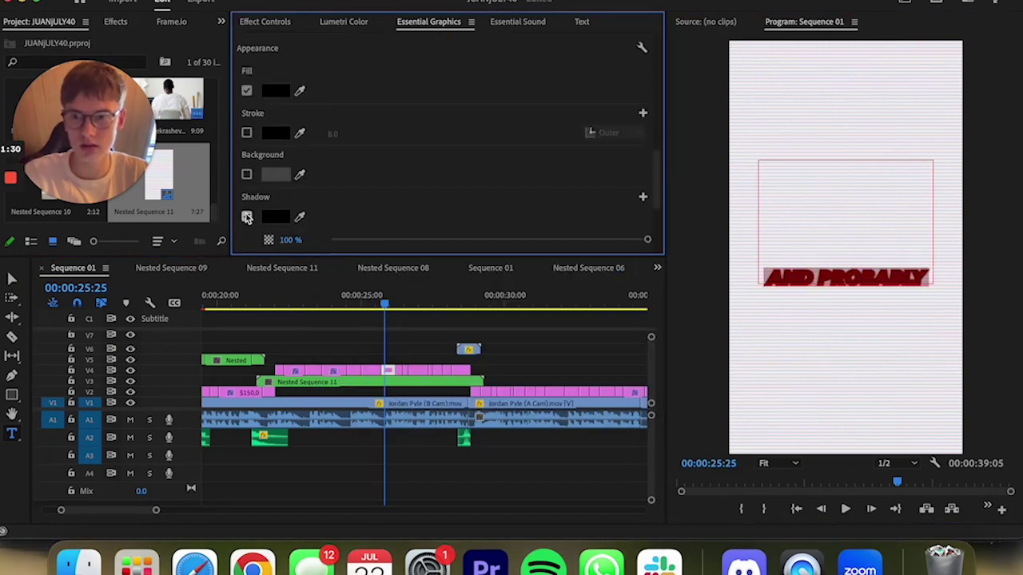
# Set the A LITTLE caption's fill to black
pyautogui.click(401, 289)
pyautogui.click(795, 268)
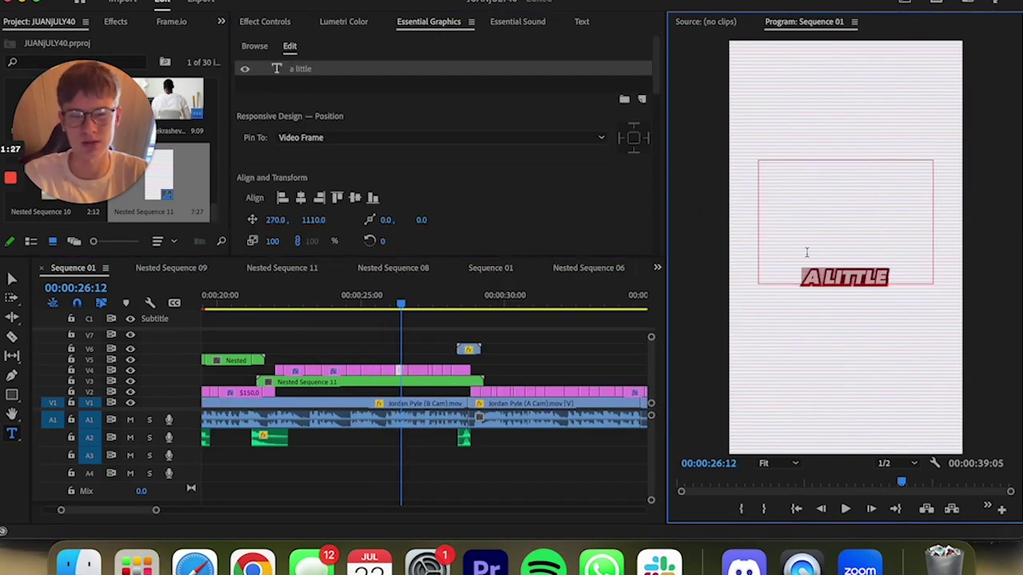
pyautogui.scroll(-5, 349, 133)
pyautogui.click(274, 175)
pyautogui.press('Return')
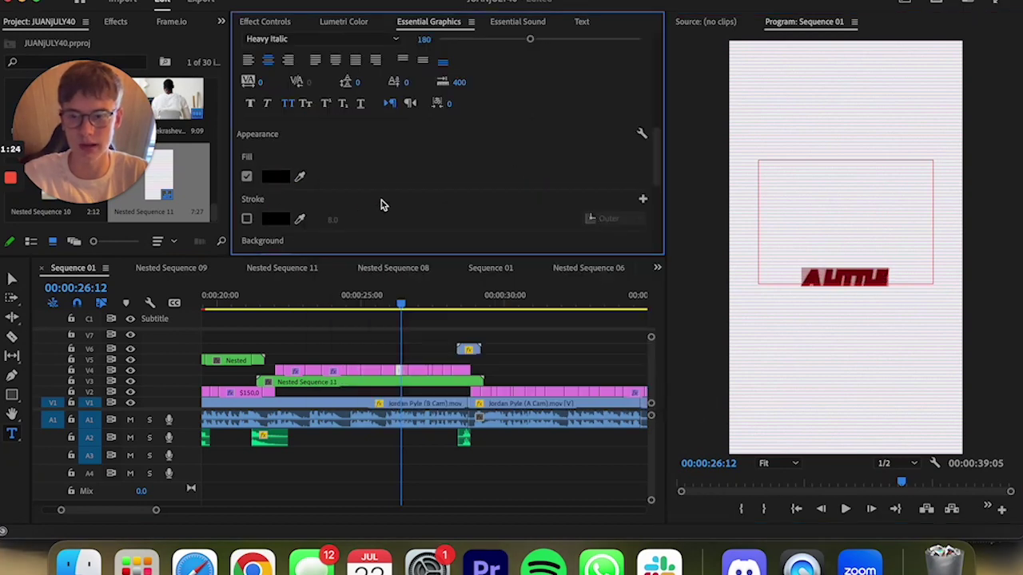
pyautogui.scroll(-5, 380, 206)
pyautogui.click(403, 269)
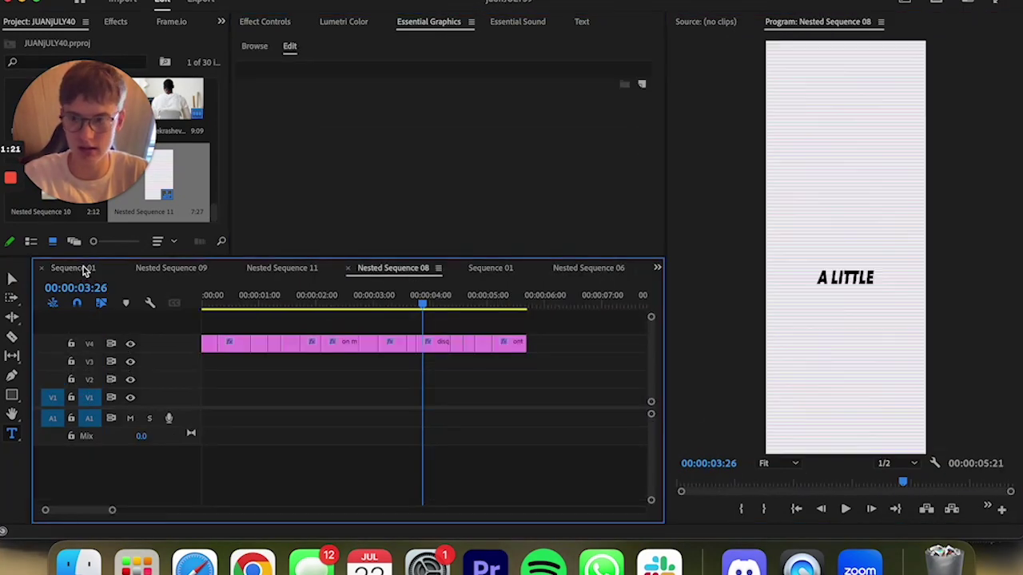
pyautogui.click(84, 270)
# Make the BIT OF caption all caps, with no stroke or shadow
pyautogui.click(405, 297)
pyautogui.click(406, 370)
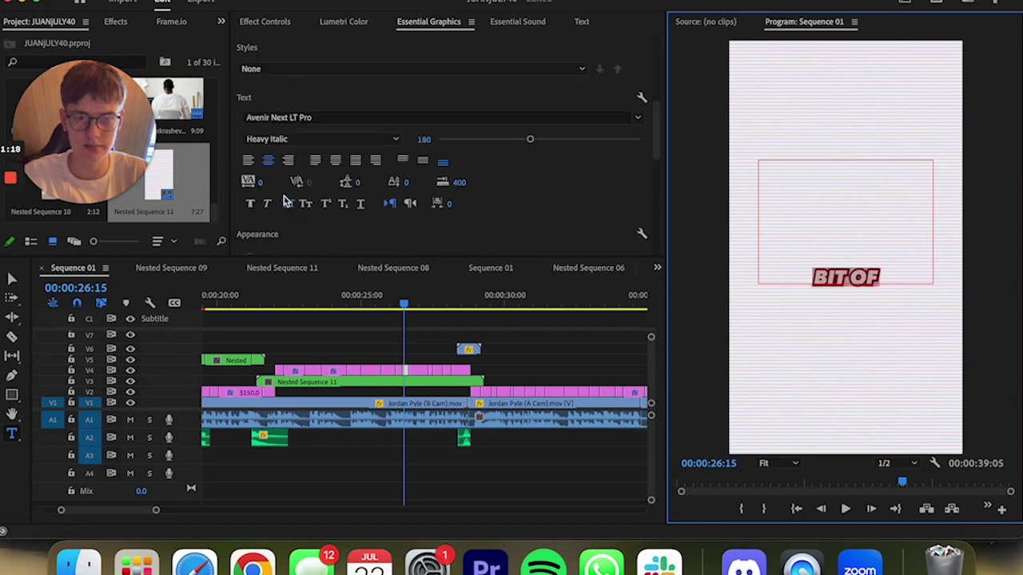
pyautogui.click(286, 203)
pyautogui.scroll(-2, 286, 203)
pyautogui.click(246, 246)
pyautogui.scroll(-3, 421, 214)
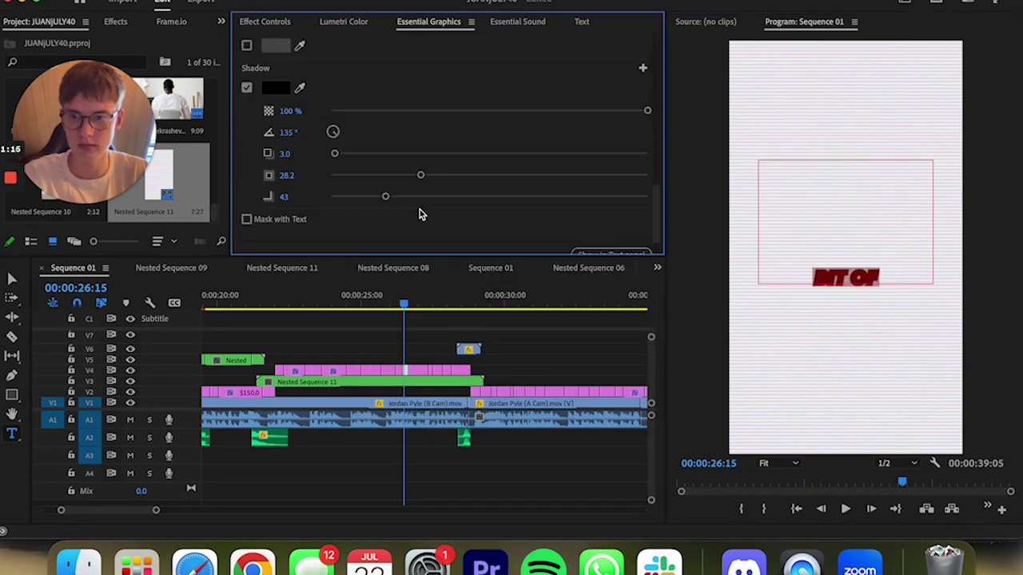
pyautogui.click(247, 88)
# Change the red SUPPORT STAFF caption to black and remove its shadow
pyautogui.click(419, 297)
pyautogui.click(418, 370)
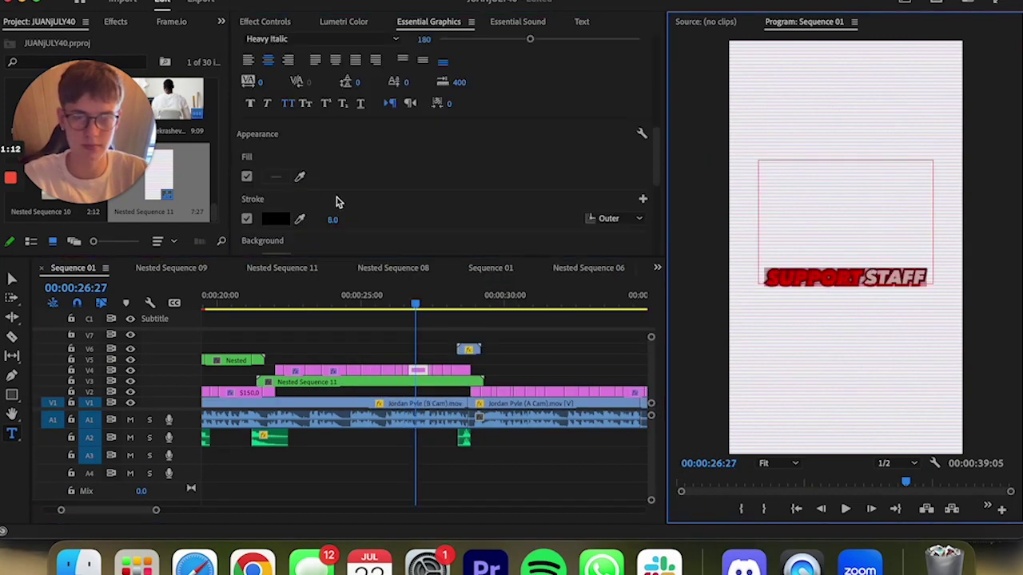
pyautogui.click(275, 176)
pyautogui.click(341, 187)
pyautogui.press('Return')
pyautogui.scroll(-1, 304, 213)
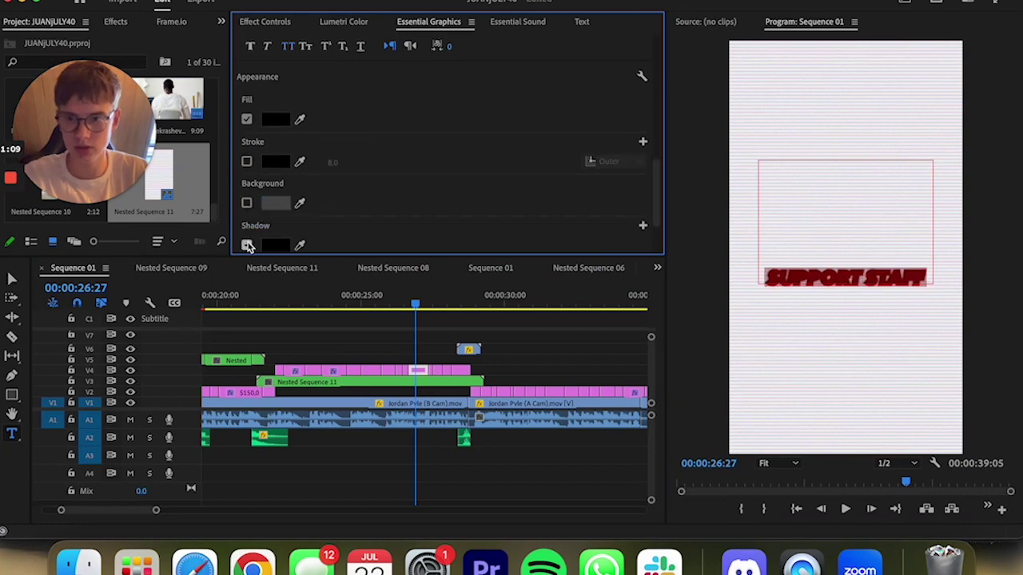
pyautogui.click(433, 291)
# Set the WHEN caption's fill to black
pyautogui.doubleClick(839, 278)
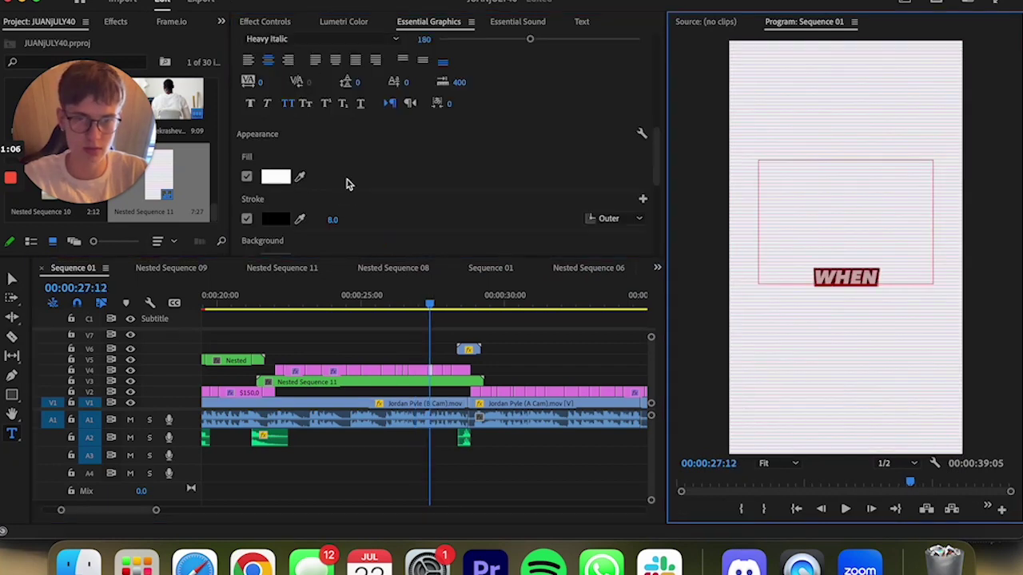
pyautogui.click(275, 173)
pyautogui.click(340, 383)
pyautogui.press('Return')
pyautogui.scroll(-2, 273, 206)
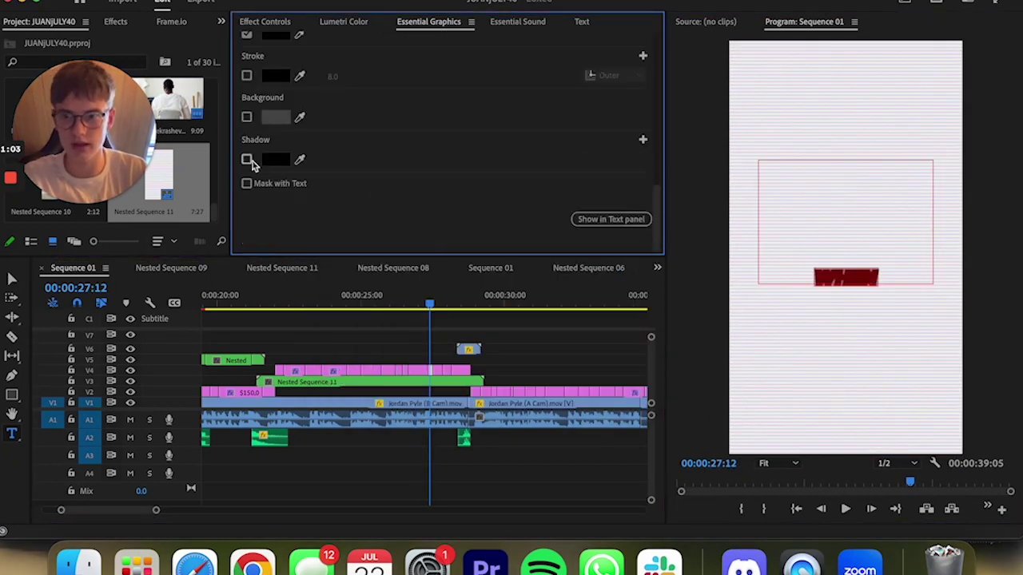
# Change the white IT COMES TO caption to black and remove its stroke
pyautogui.press('Right')
pyautogui.press('Right')
pyautogui.press('Right')
pyautogui.click(845, 278)
pyautogui.click(275, 176)
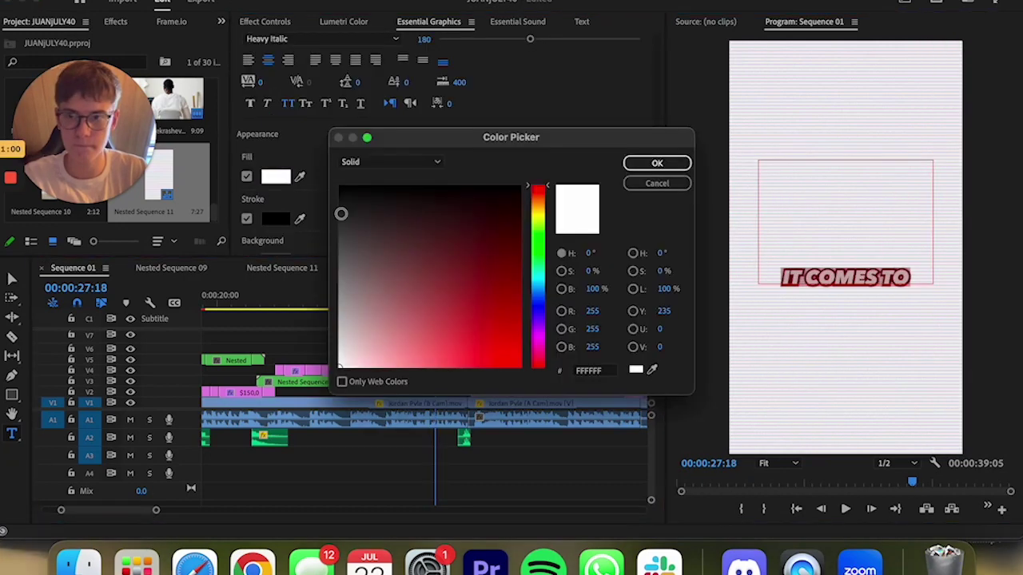
pyautogui.click(341, 364)
pyautogui.press('Return')
pyautogui.click(246, 218)
pyautogui.scroll(-3, 304, 184)
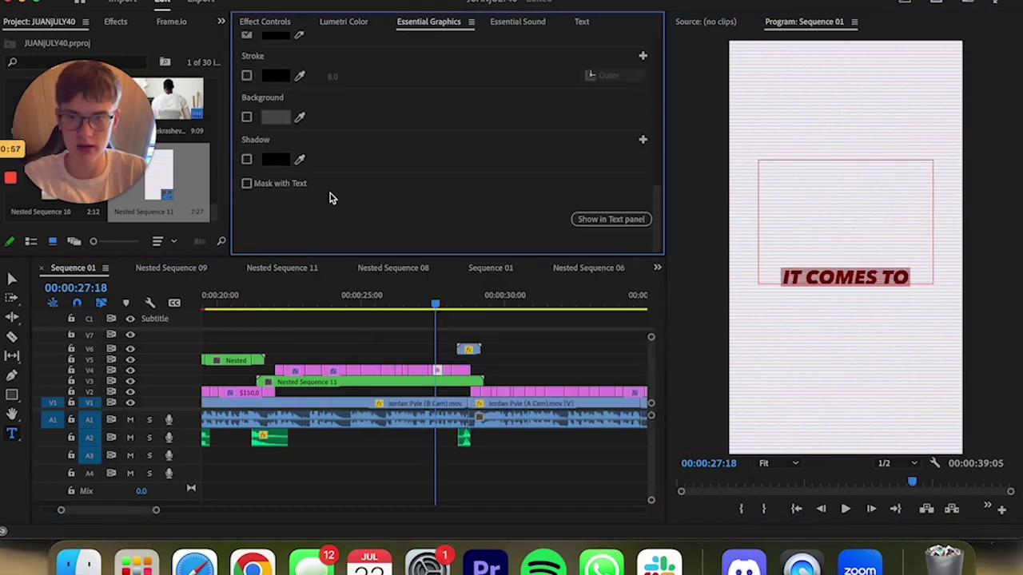
# Change the red VIRTUAL caption to black with no stroke or shadow
pyautogui.click(446, 298)
pyautogui.click(871, 245)
pyautogui.click(276, 173)
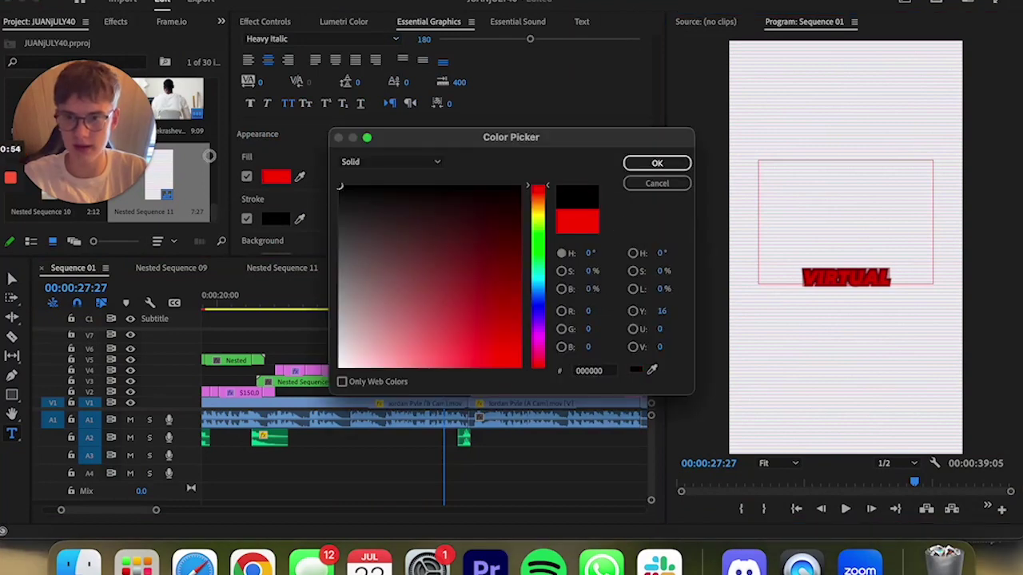
pyautogui.click(340, 363)
pyautogui.press('Return')
pyautogui.click(246, 218)
pyautogui.scroll(-3, 307, 185)
pyautogui.click(246, 145)
# Change the white ASSISTANTS caption's fill to black
pyautogui.click(472, 297)
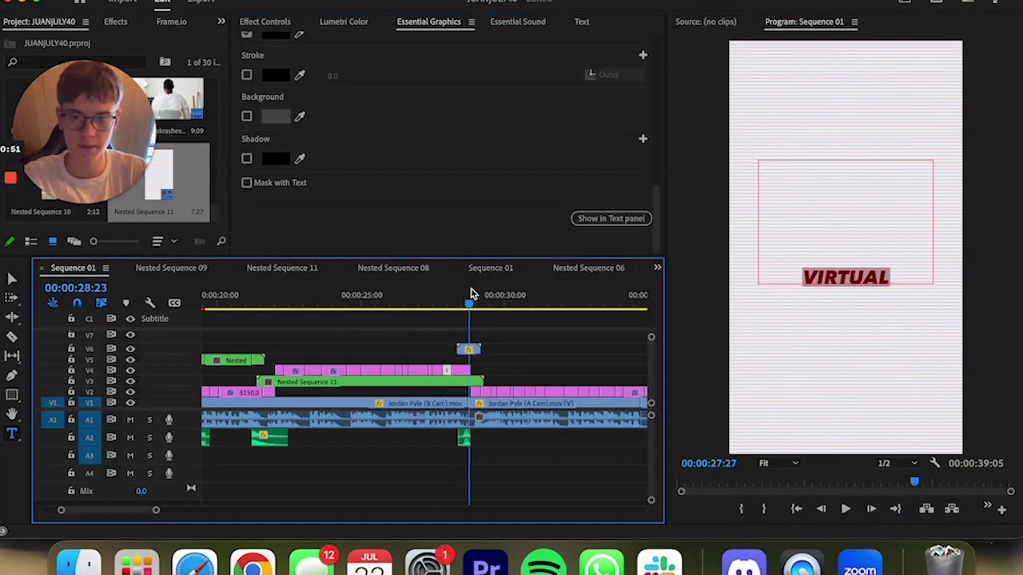
pyautogui.click(844, 277)
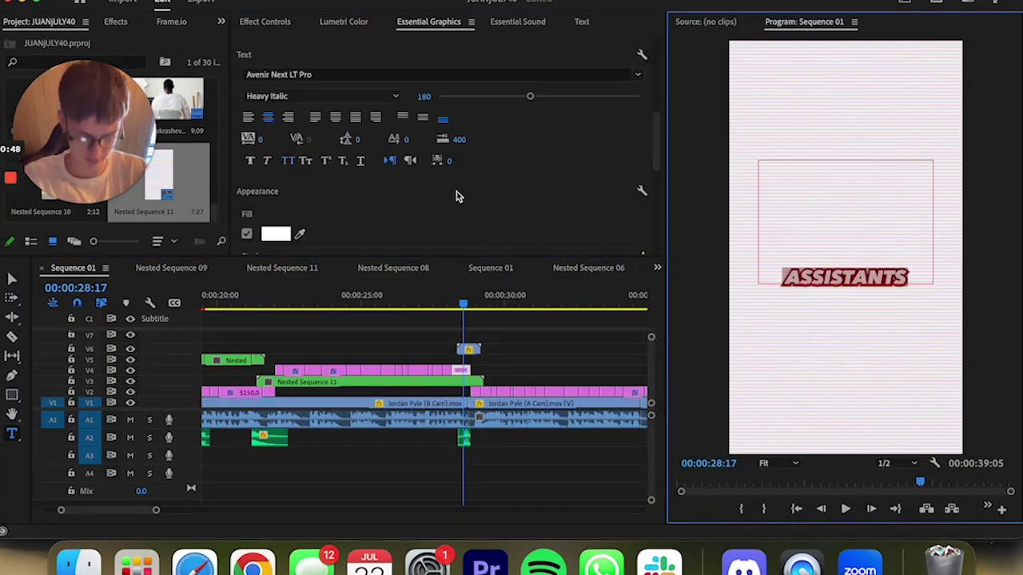
pyautogui.click(276, 234)
pyautogui.click(341, 363)
pyautogui.press('Return')
pyautogui.scroll(-3, 292, 208)
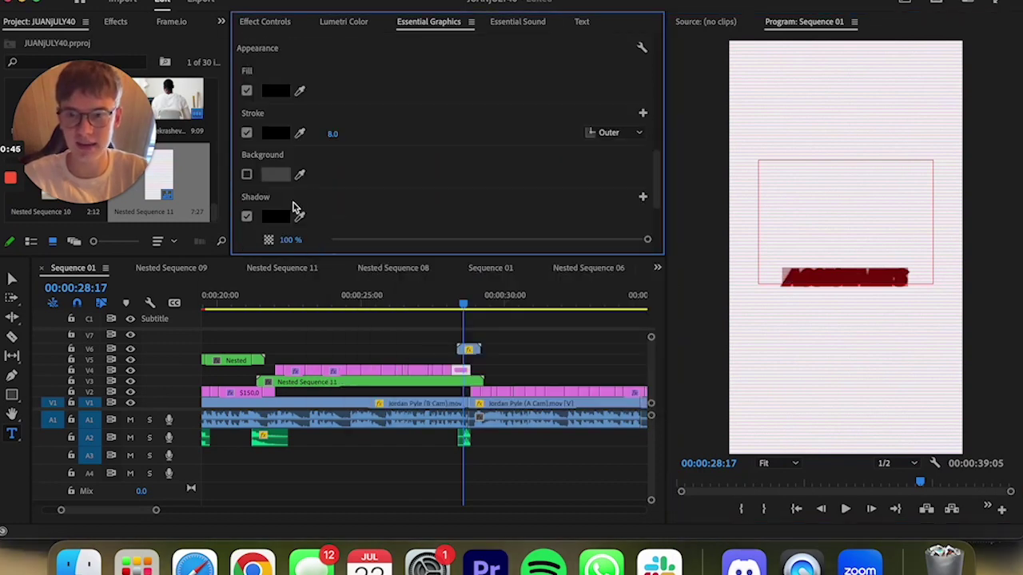
pyautogui.click(466, 380)
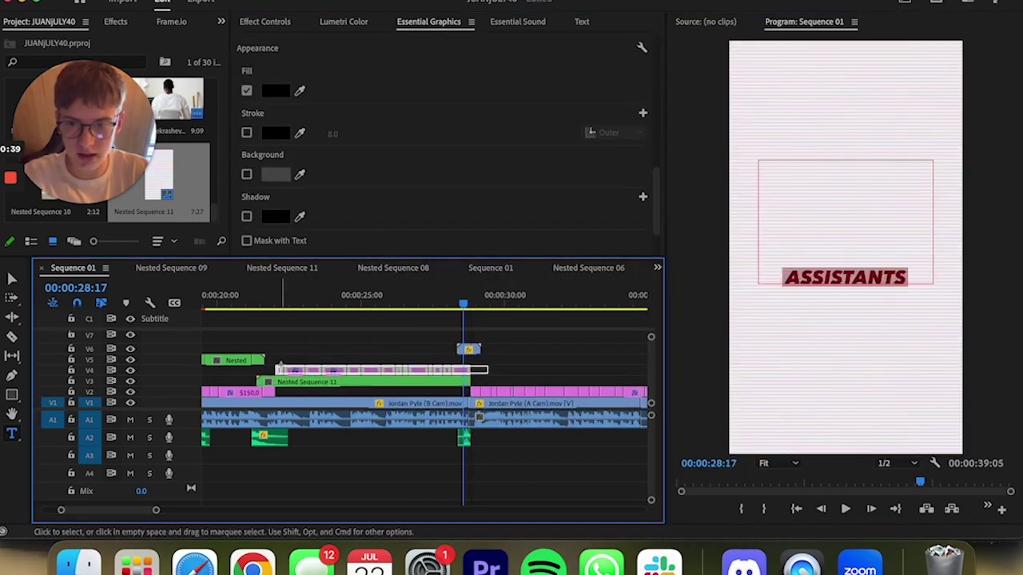
# Nest the paper texture and caption clips on V4 into Nested Sequence 13
pyautogui.moveTo(281, 368); pyautogui.dragTo(269, 365)
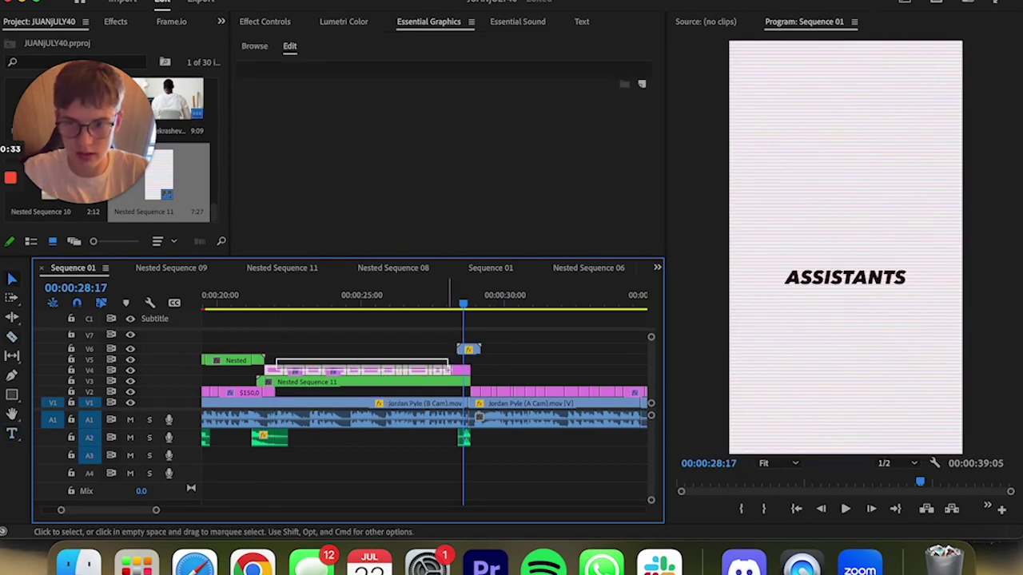
pyautogui.moveTo(274, 361); pyautogui.dragTo(449, 376)
pyautogui.rightClick(467, 369)
pyautogui.click(490, 274)
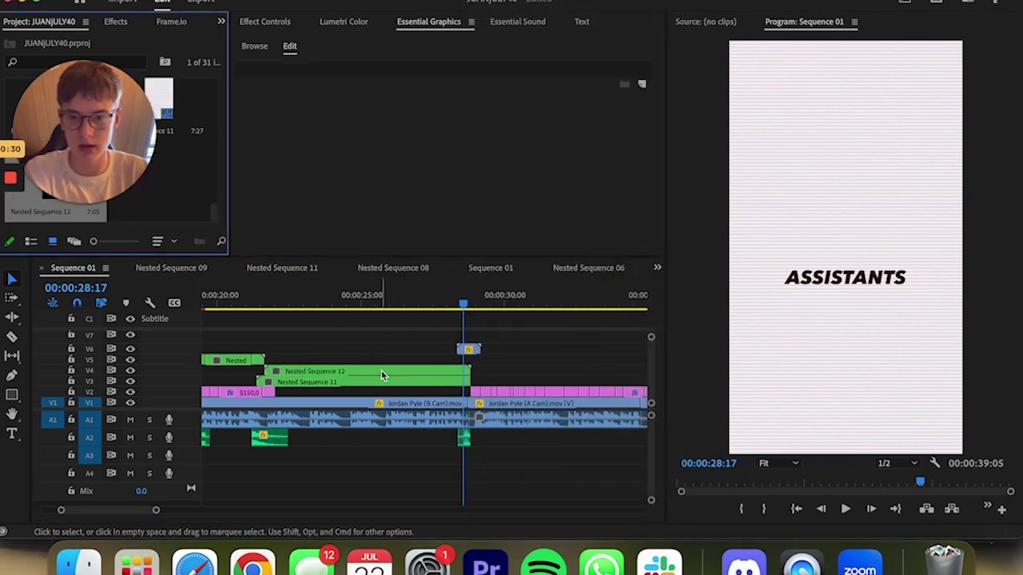
pyautogui.click(382, 375)
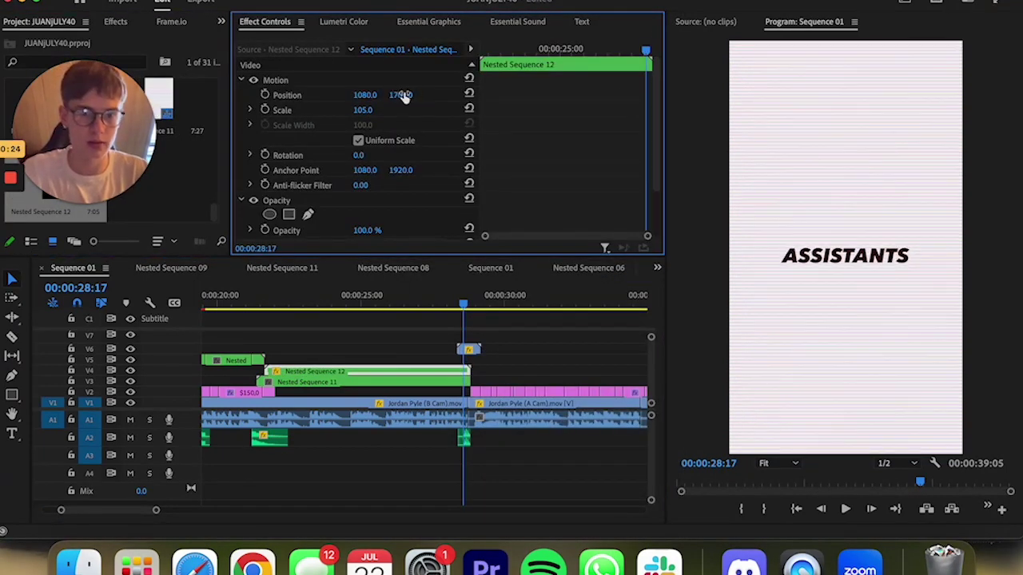
pyautogui.moveTo(256, 354); pyautogui.dragTo(375, 385)
pyautogui.rightClick(376, 382)
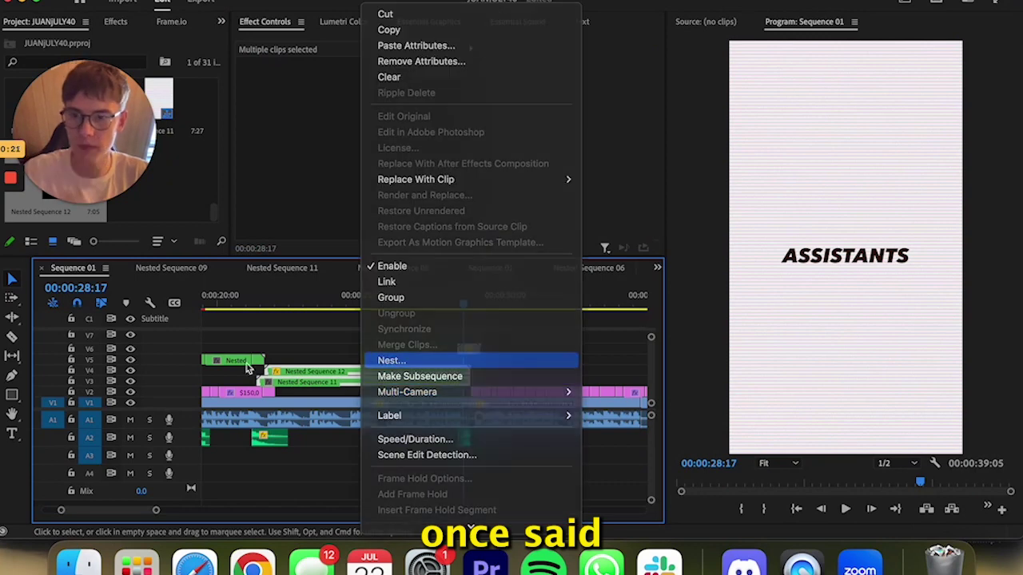
pyautogui.click(392, 360)
pyautogui.click(548, 284)
pyautogui.press('c')
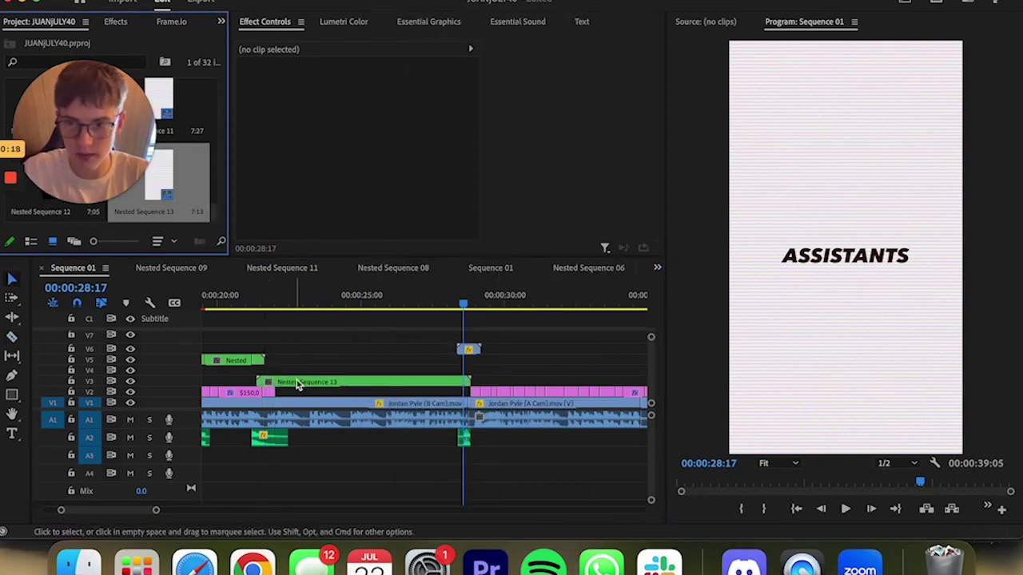
# Keyframe Nested Sequence 13's scale to 110 and play back the zoom
pyautogui.click(298, 384)
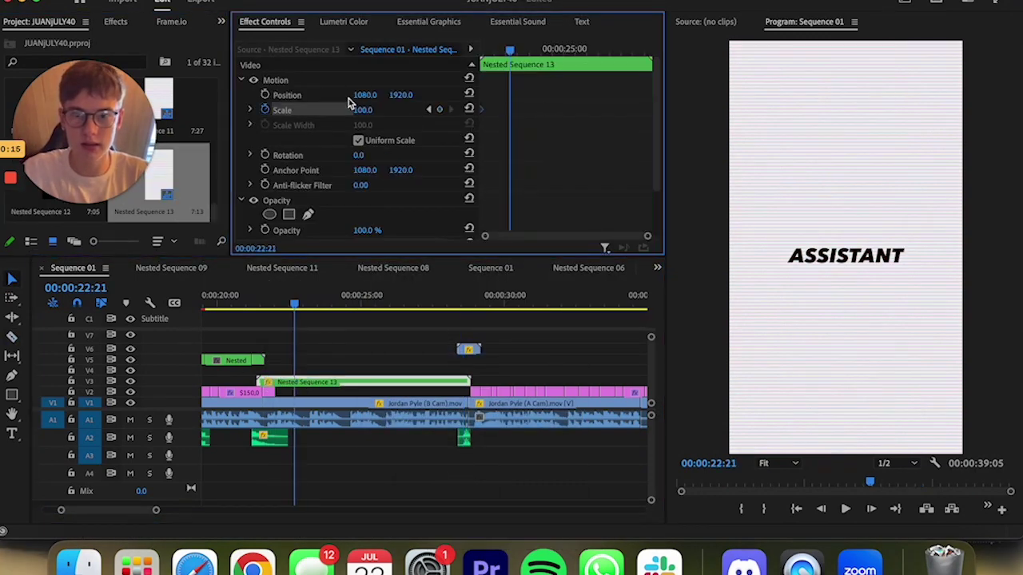
pyautogui.write('0')
pyautogui.press('Return')
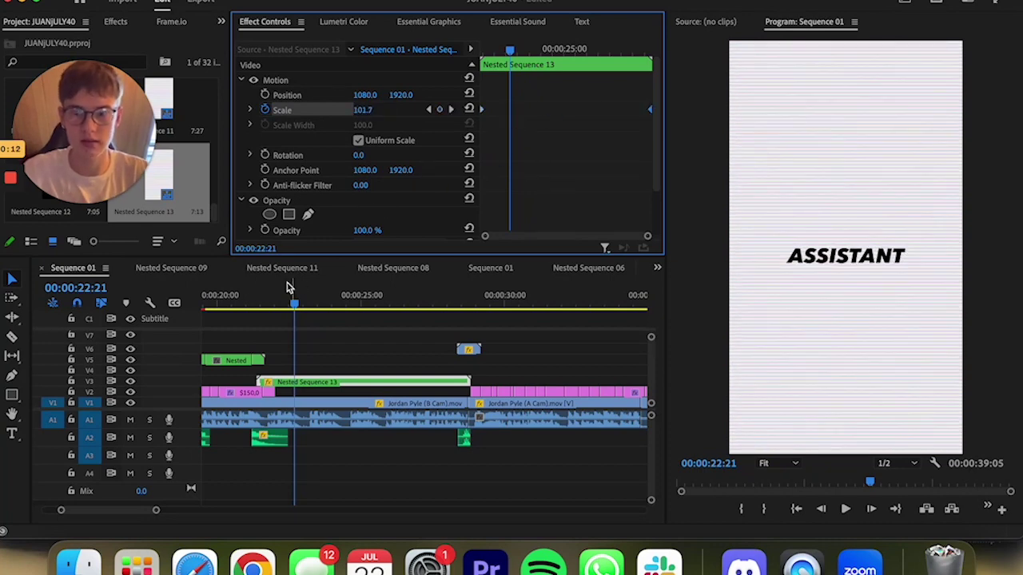
pyautogui.click(257, 298)
pyautogui.press('space')
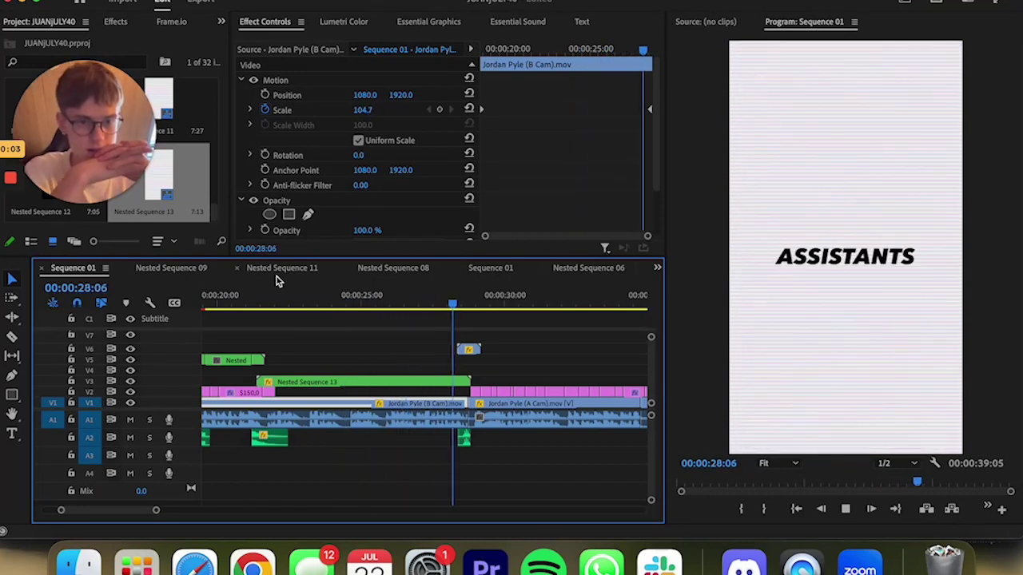
pyautogui.press('space')
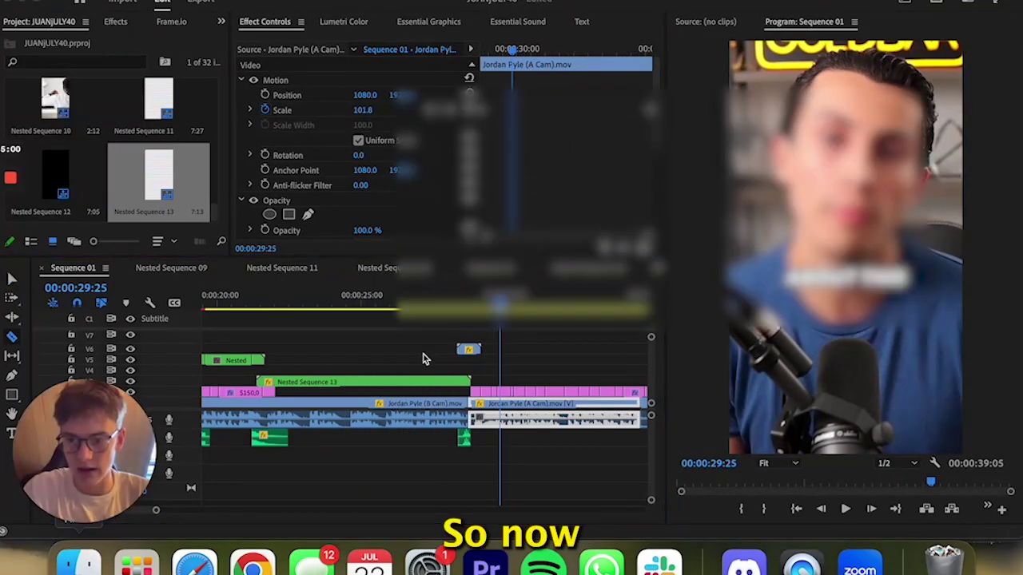
# Place the old grain overlay above the captions and delete its audio
pyautogui.write('cold grain')
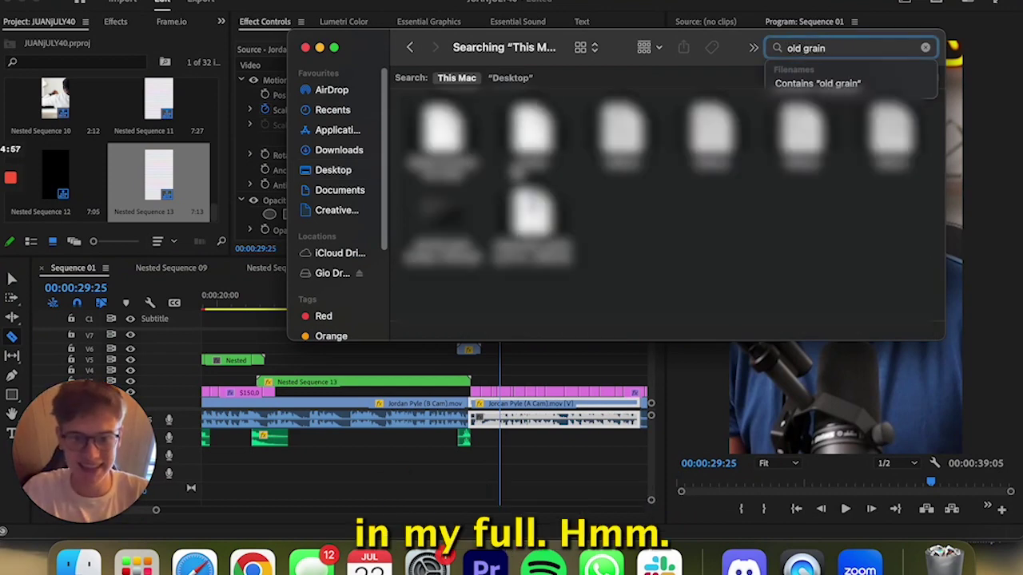
pyautogui.moveTo(454, 200); pyautogui.dragTo(421, 458)
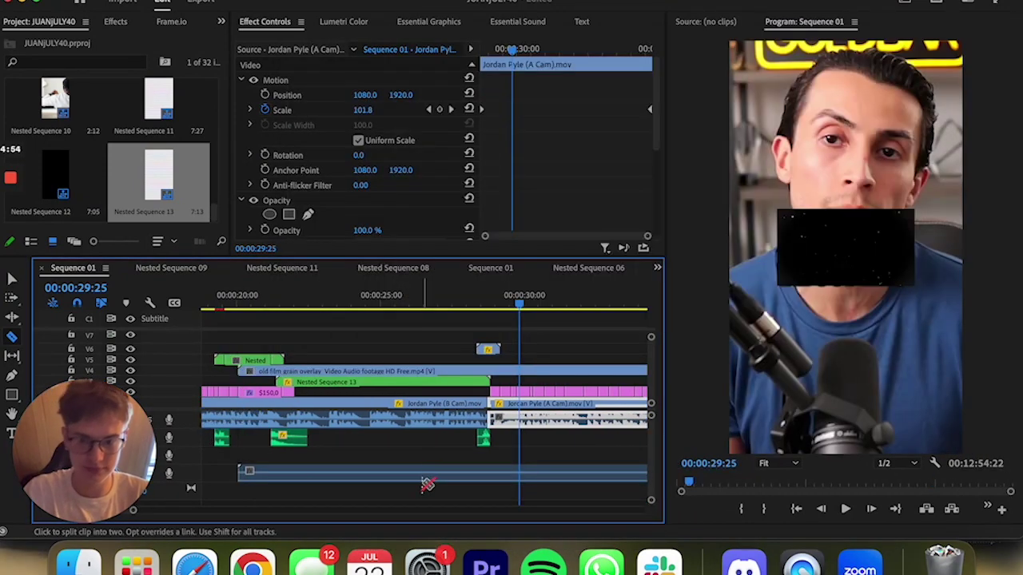
pyautogui.press('b')
pyautogui.press('v')
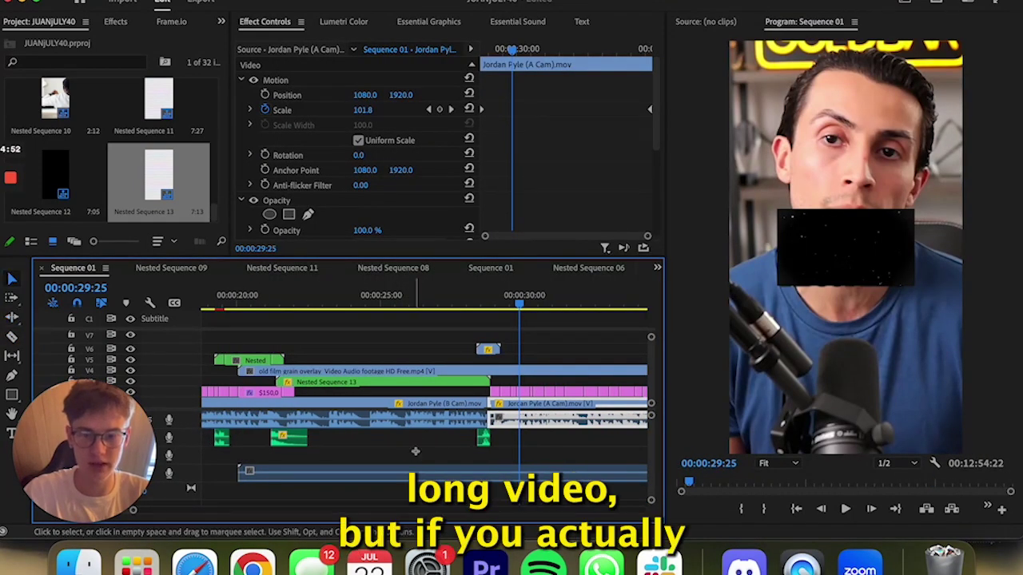
pyautogui.click(411, 471)
pyautogui.press('Delete')
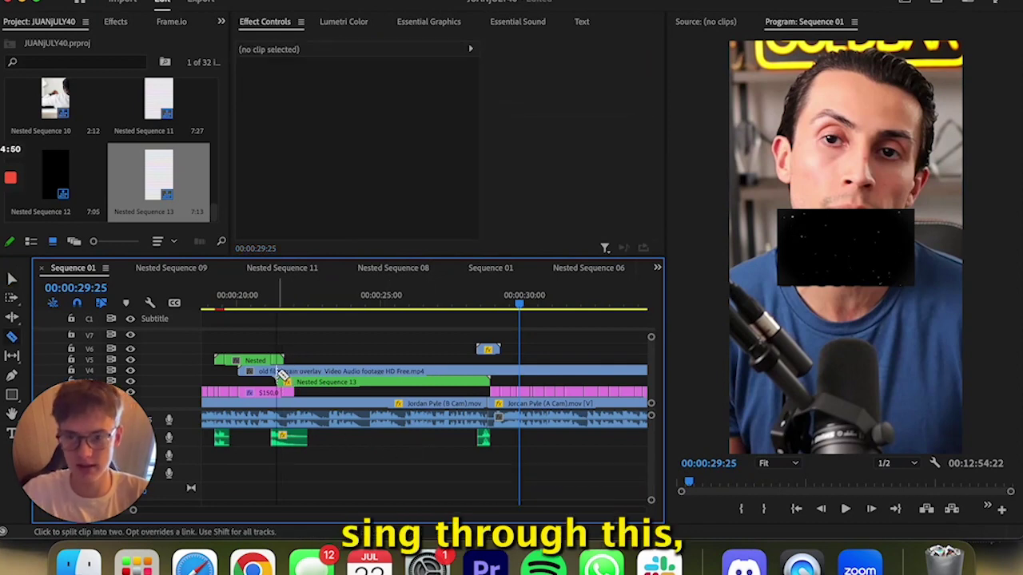
# Cut the overlay past Nested Sequence 13 and set its blend mode to Screen
pyautogui.press('v')
pyautogui.click(499, 370)
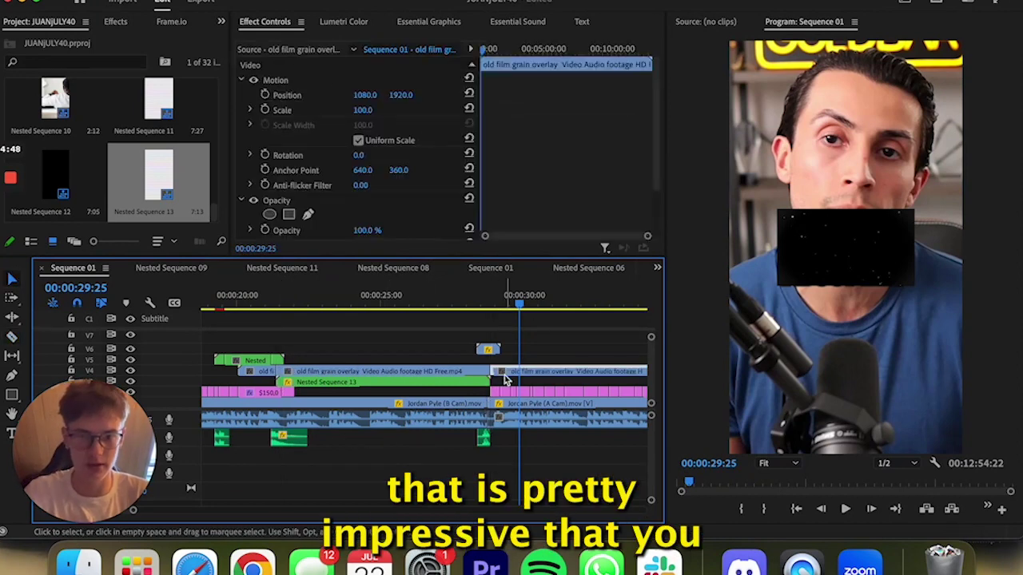
pyautogui.press('Delete')
pyautogui.click(351, 306)
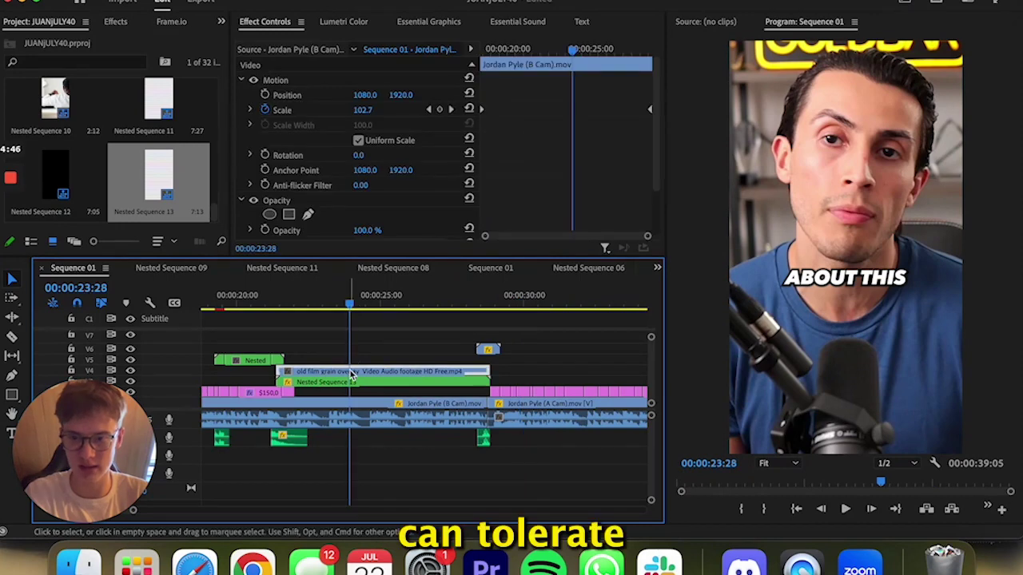
pyautogui.click(352, 371)
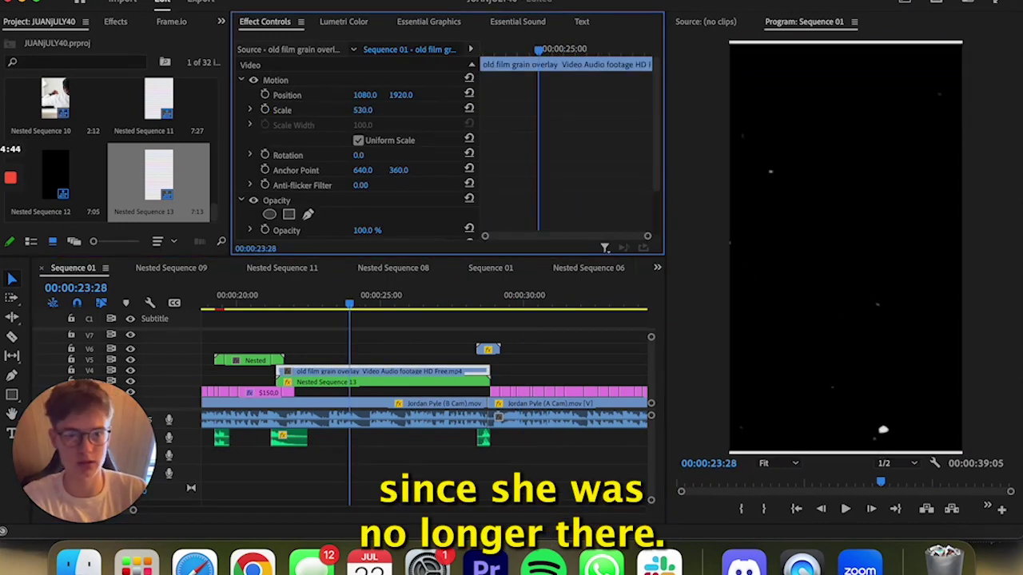
pyautogui.scroll(-3, 321, 150)
pyautogui.click(371, 187)
pyautogui.click(376, 317)
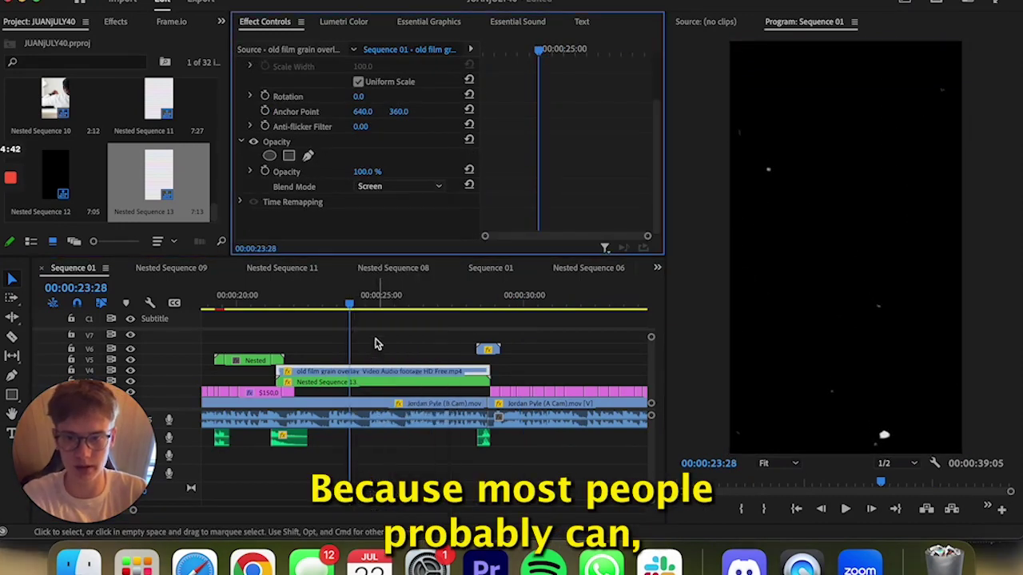
pyautogui.click(270, 306)
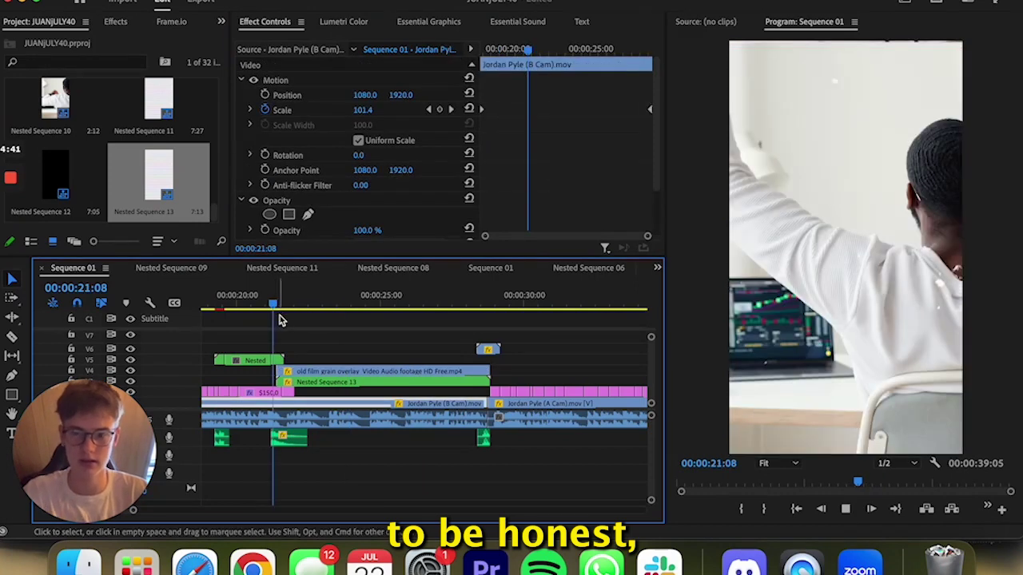
# Trim Nested Sequence 13 and the grain overlay to end just before the A Cam shot
pyautogui.press('space')
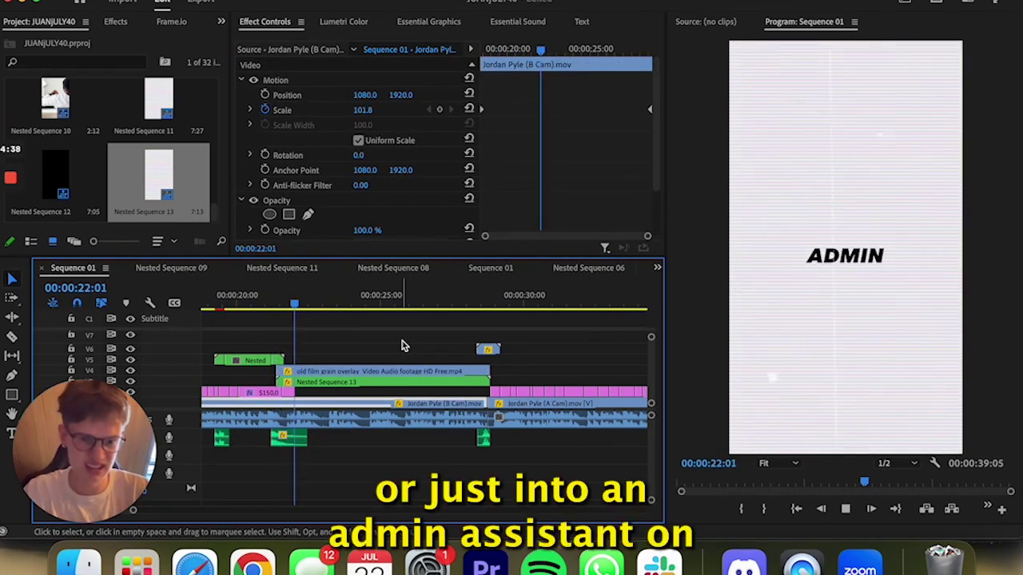
pyautogui.click(478, 301)
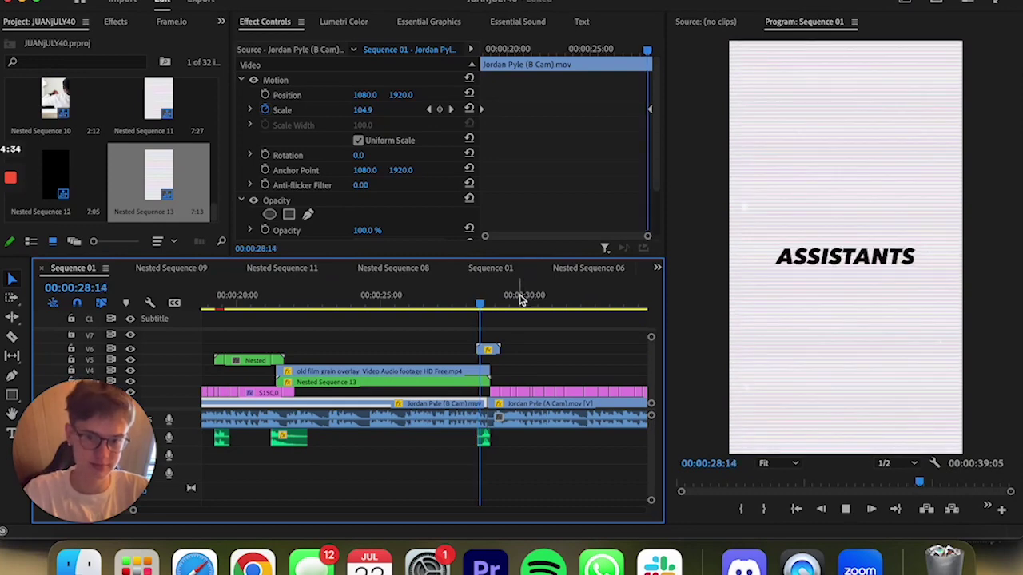
pyautogui.press('space')
pyautogui.press('=')
pyautogui.press('=')
pyautogui.press('=')
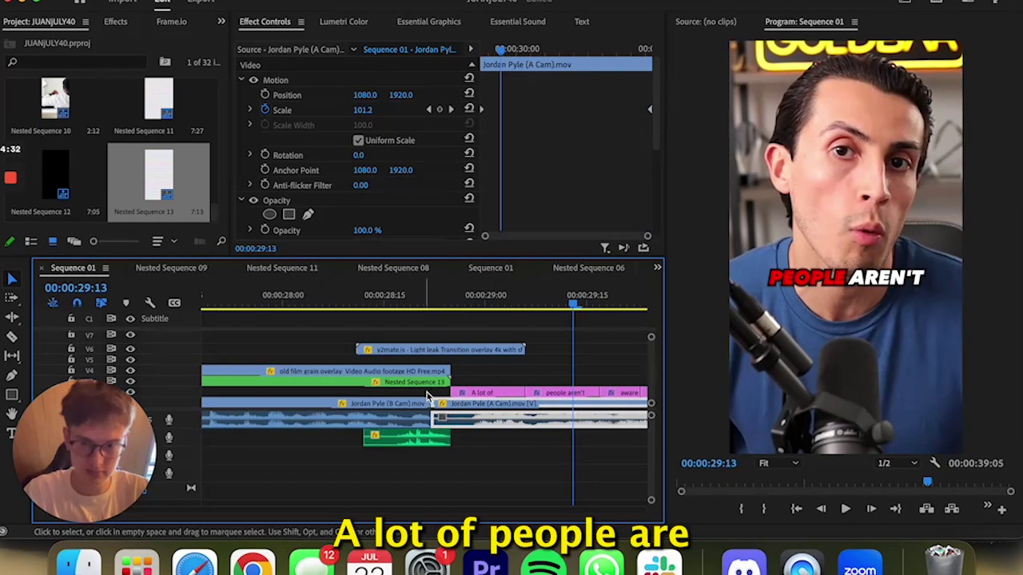
pyautogui.moveTo(445, 382)
pyautogui.mouseDown()
pyautogui.moveTo(430, 383)
pyautogui.moveTo(432, 392)
pyautogui.mouseUp()
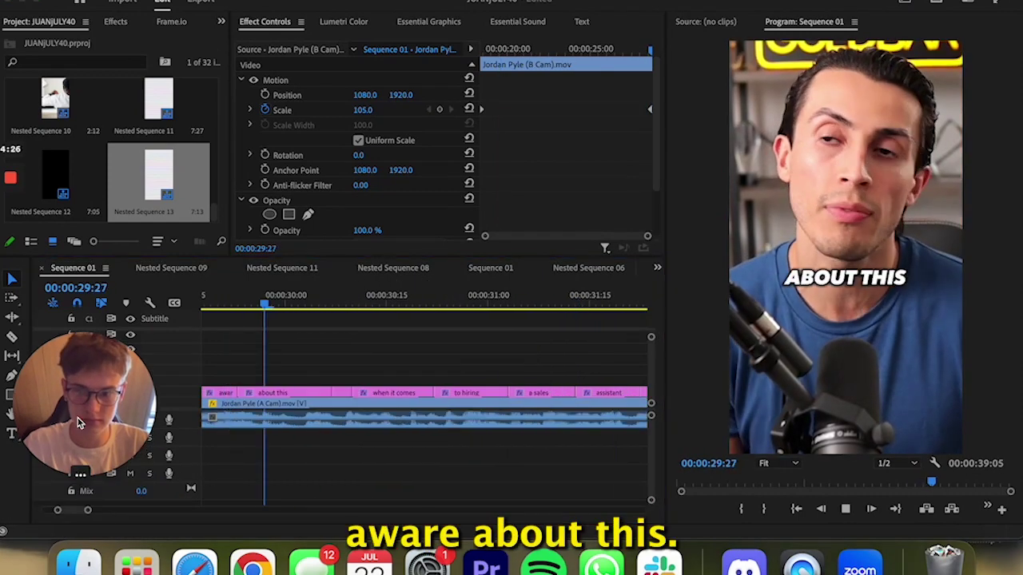
# Zoom the timeline out to 25–35 seconds and scrub back through the edit
pyautogui.moveTo(89, 511); pyautogui.dragTo(147, 510)
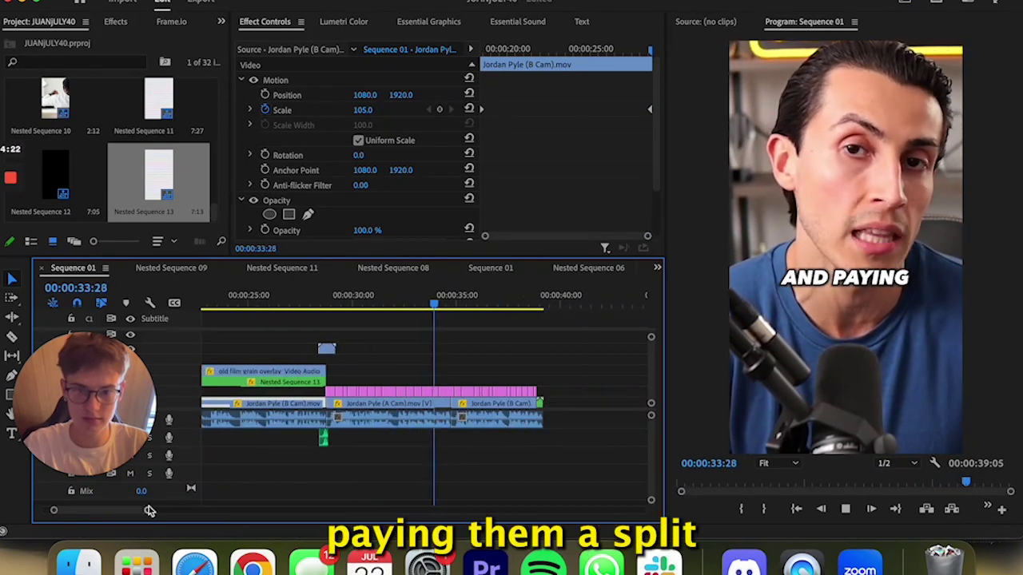
pyautogui.press('space')
pyautogui.scroll(-5, 164, 511)
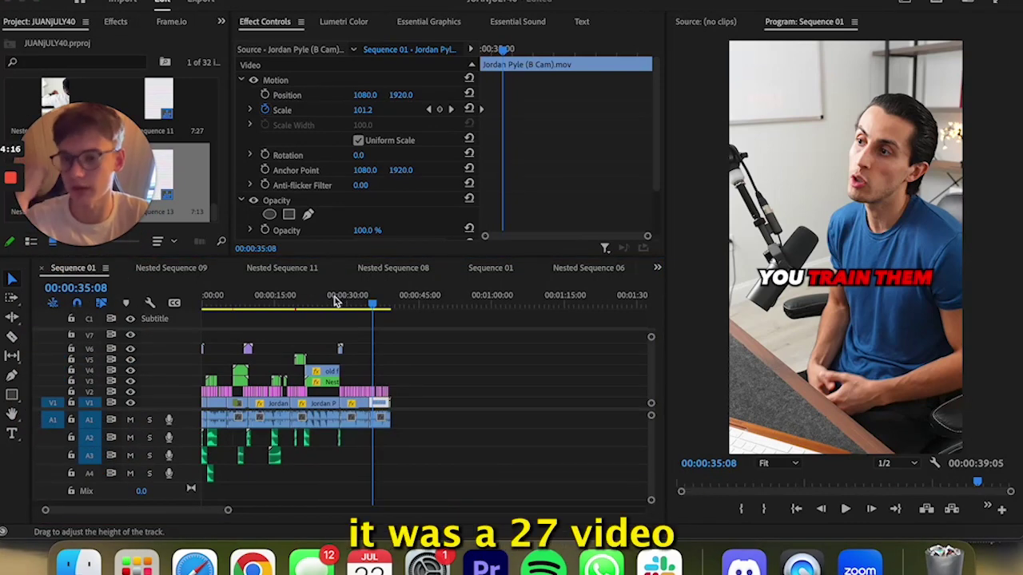
pyautogui.moveTo(326, 294); pyautogui.dragTo(289, 308)
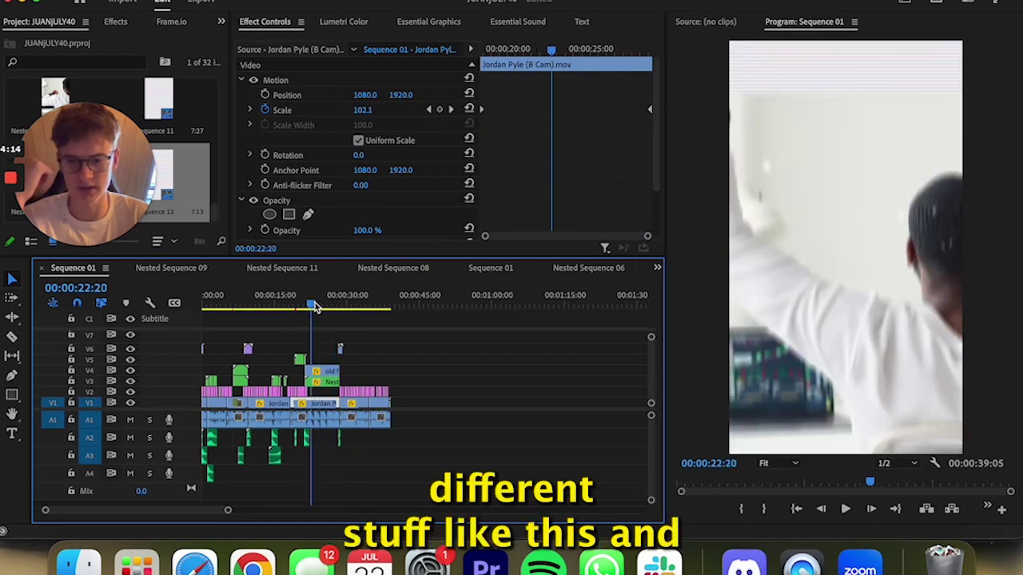
pyautogui.click(242, 317)
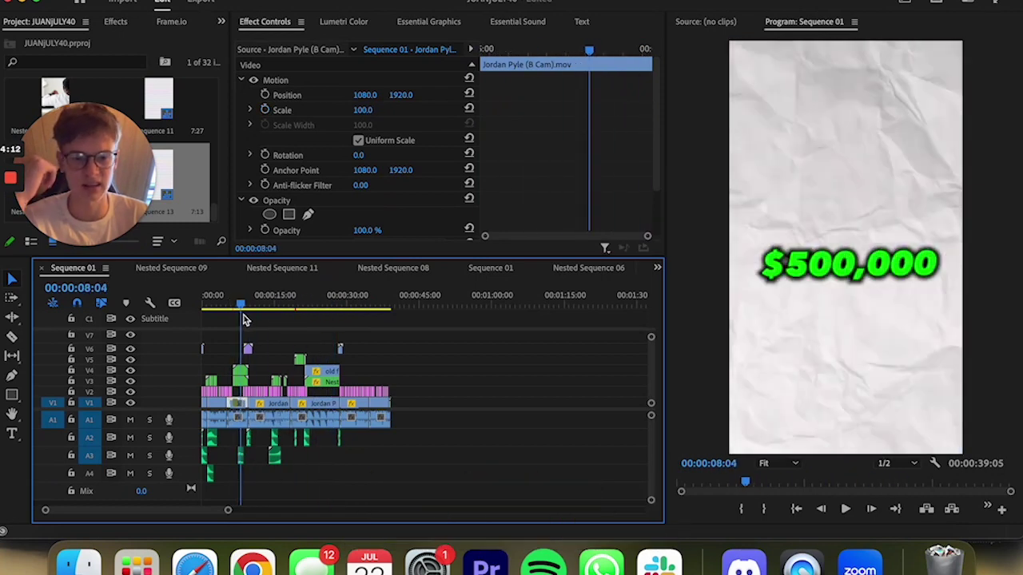
pyautogui.moveTo(244, 318); pyautogui.dragTo(122, 289)
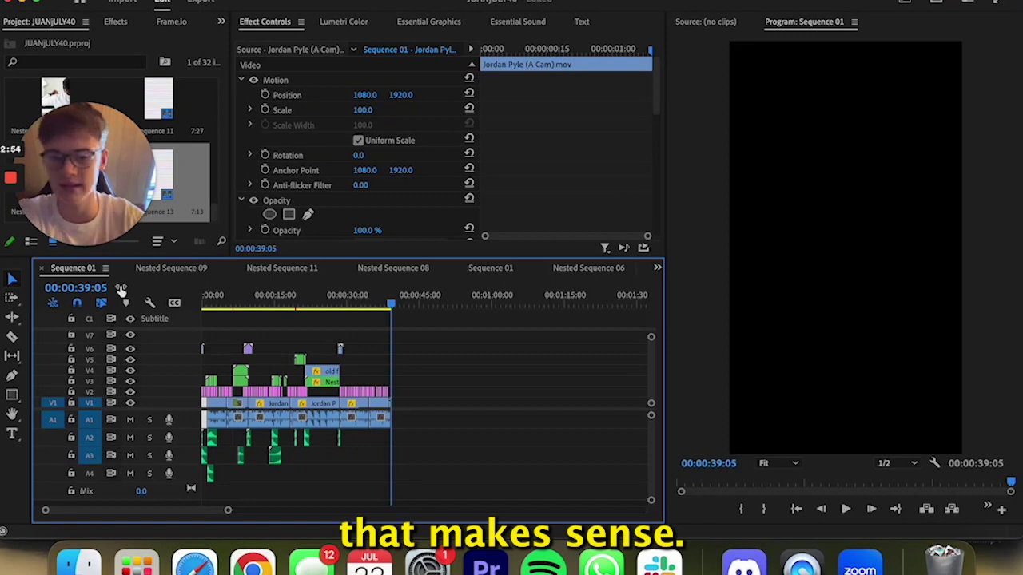
pyautogui.press('Home')
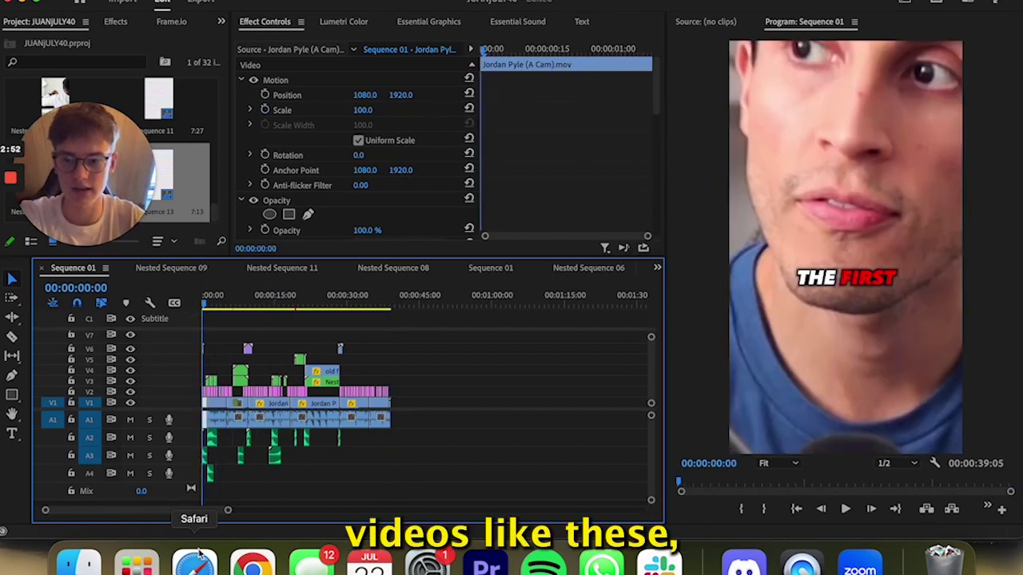
pyautogui.moveTo(228, 509); pyautogui.dragTo(148, 510)
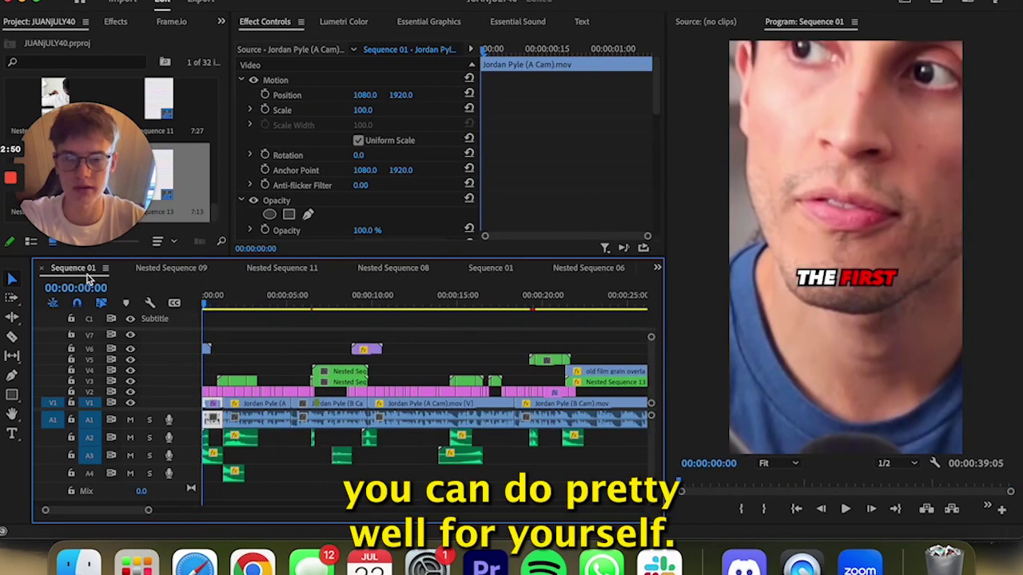